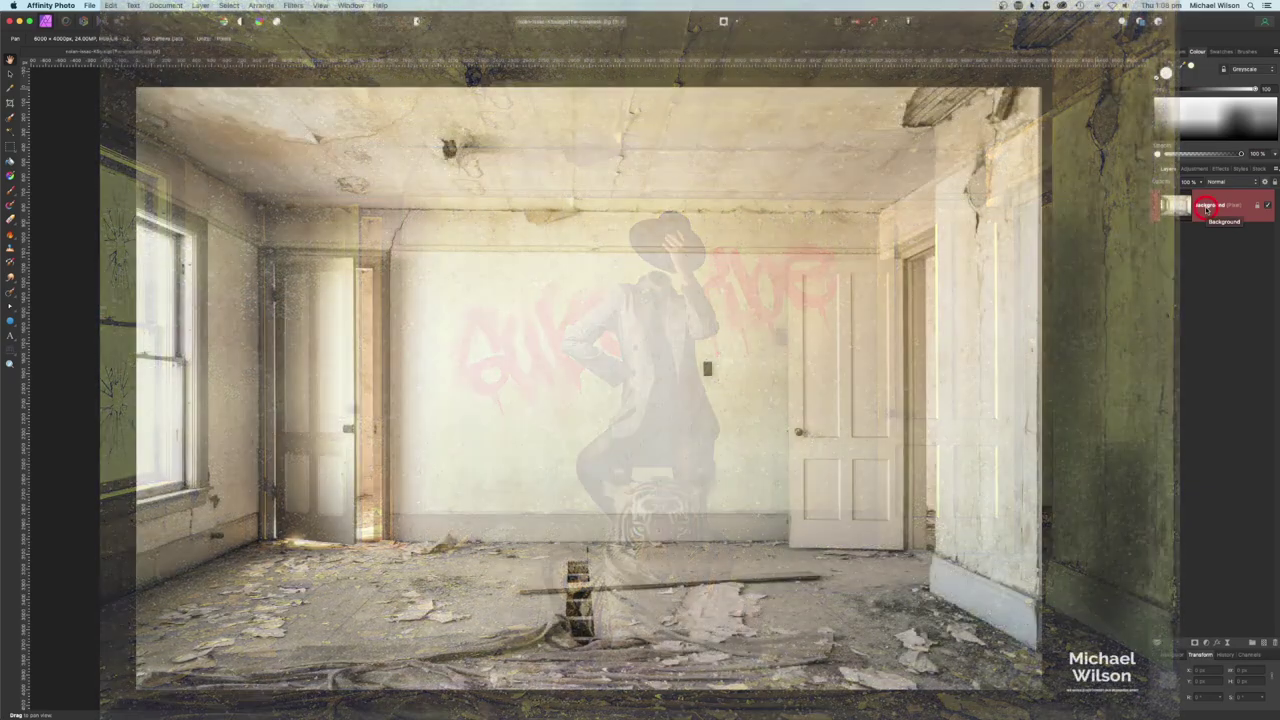
- Duplicate the room's background layer and develop the copy with increased clarity and reduced contrast
key("super+j")
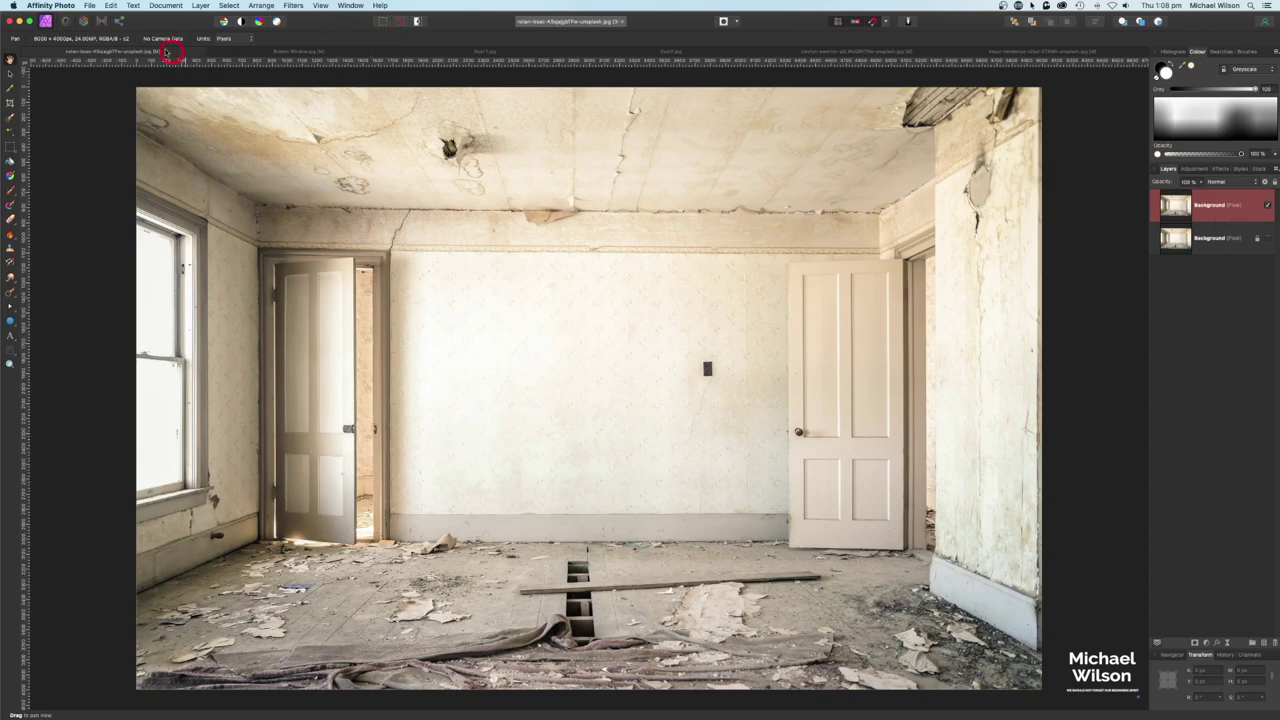
left_click(85, 21)
left_click_drag(1199, 342, 1224, 342)
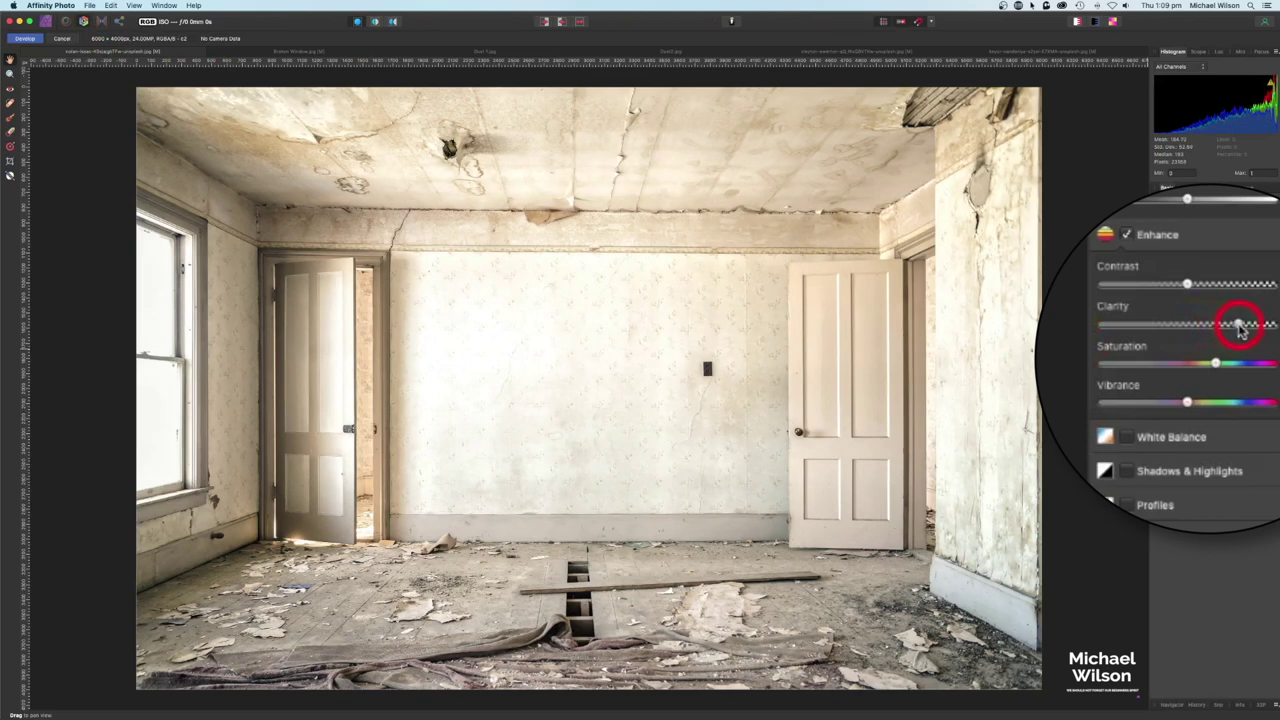
left_click_drag(1188, 286, 1163, 285)
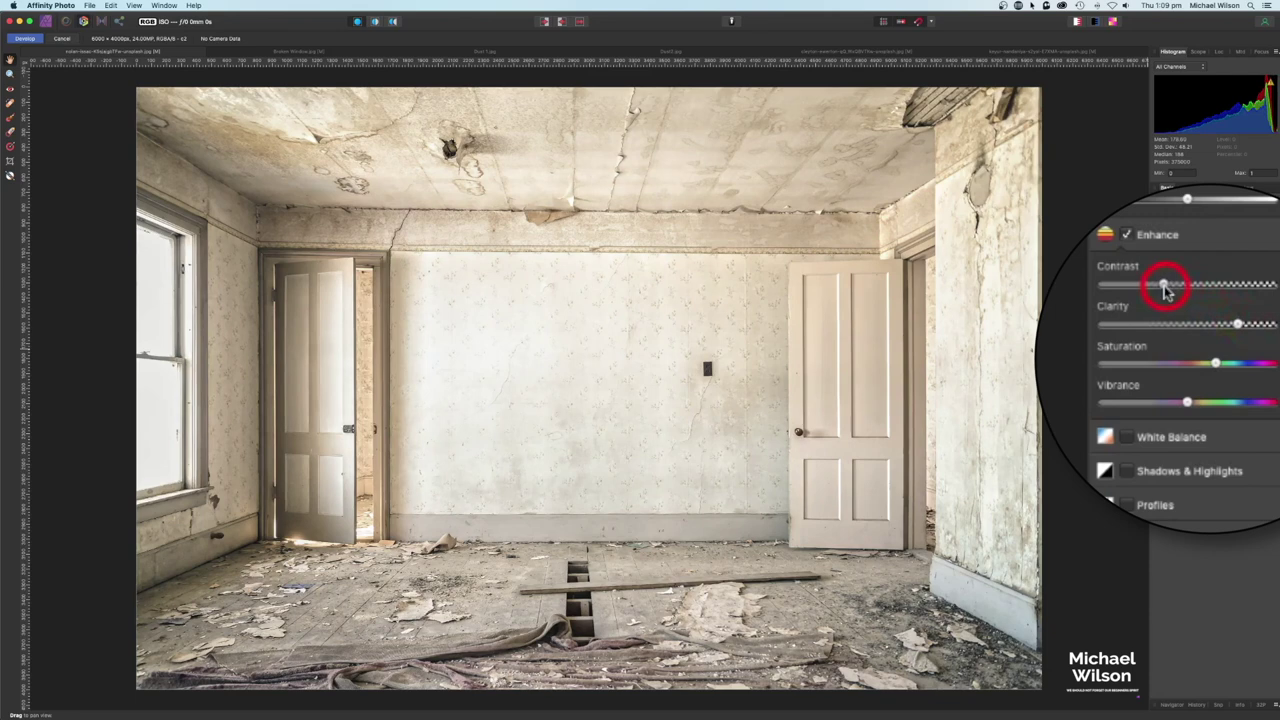
left_click(24, 38)
- Add a Curves adjustment nested inside the developed room layer
left_click(1224, 206)
left_click(1225, 656)
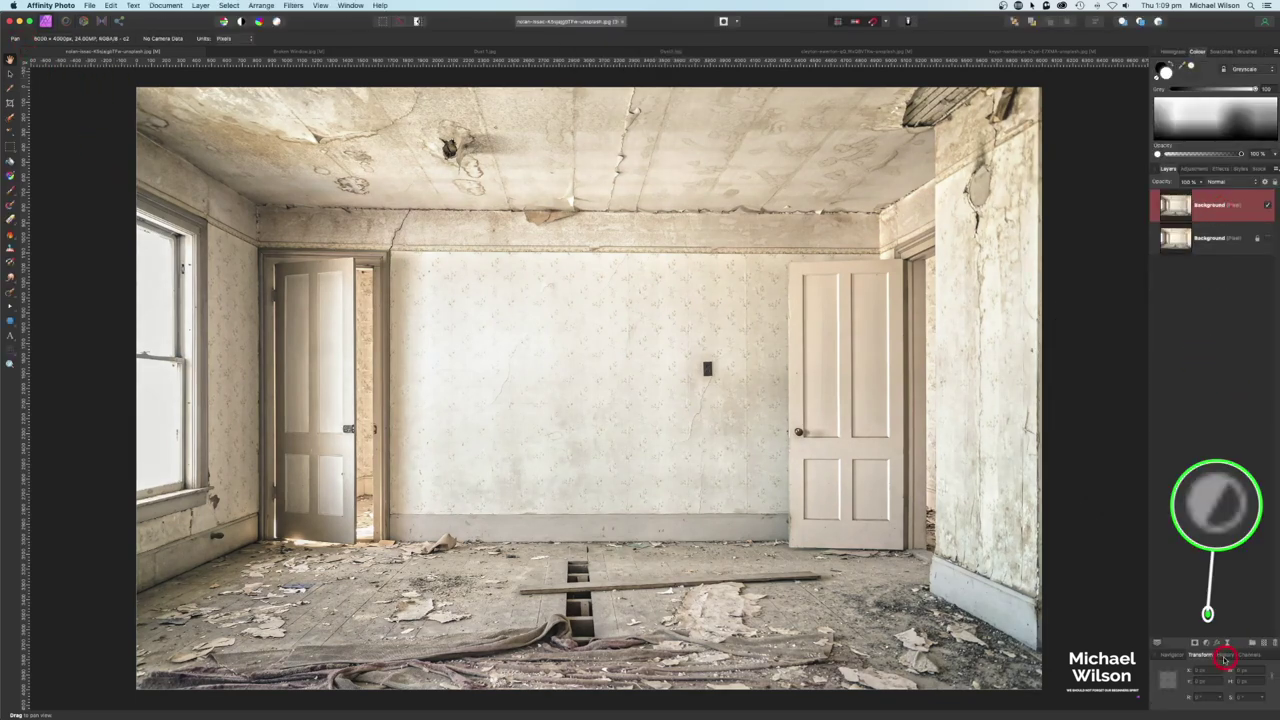
left_click(1207, 642)
scroll(1209, 640, "down", 5)
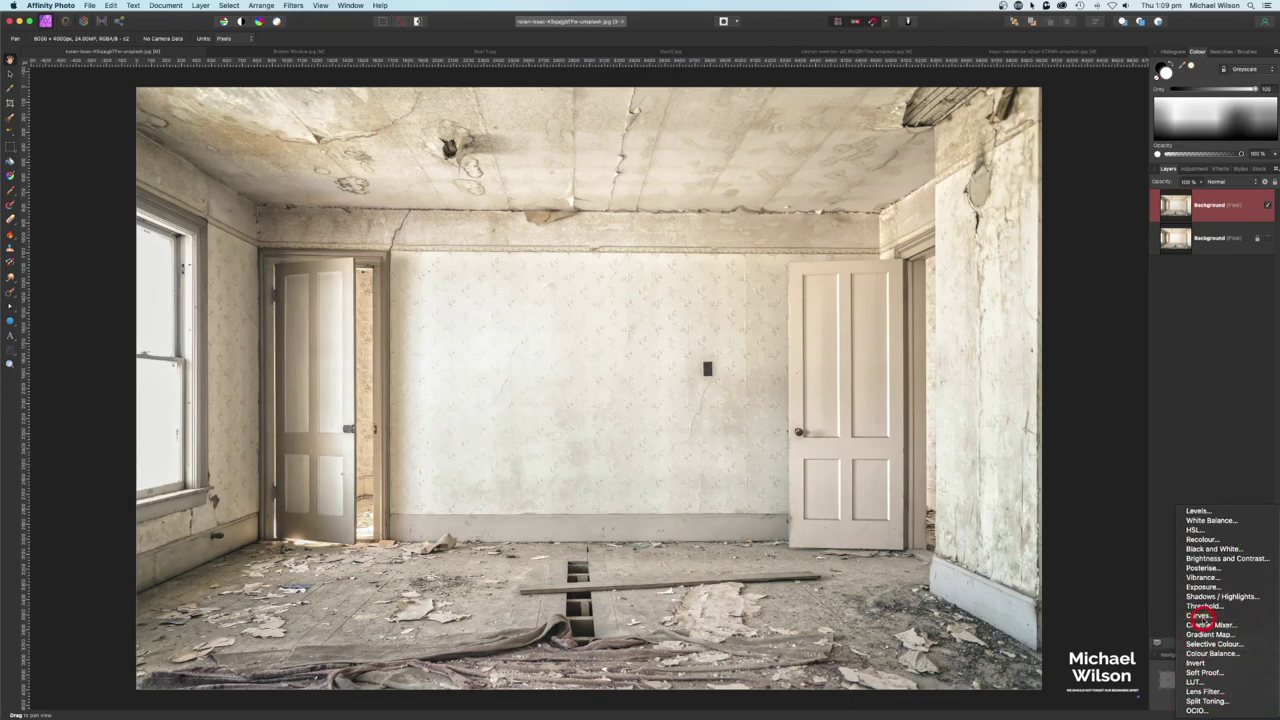
left_click(1203, 615)
left_click_drag(1168, 176, 1255, 246)
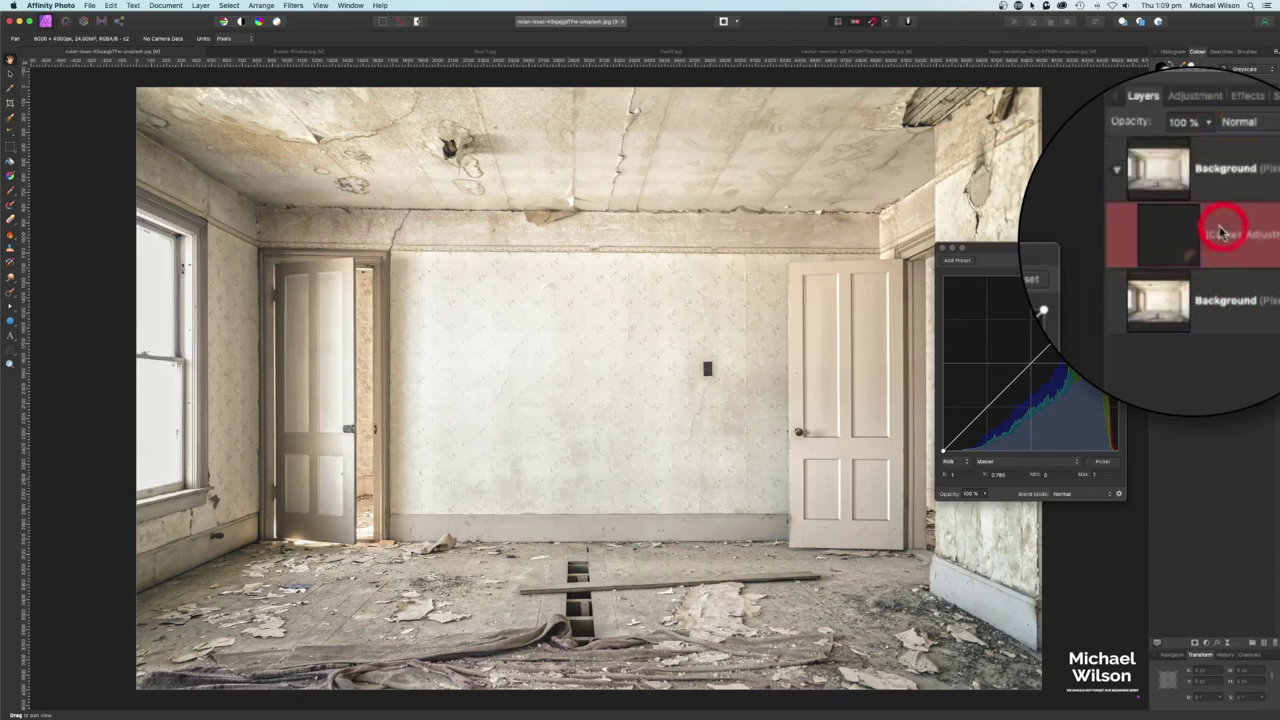
- Tint the room with the Curves blue channel by raising its black point and lowering its white point
left_click(1010, 463)
left_click(1002, 484)
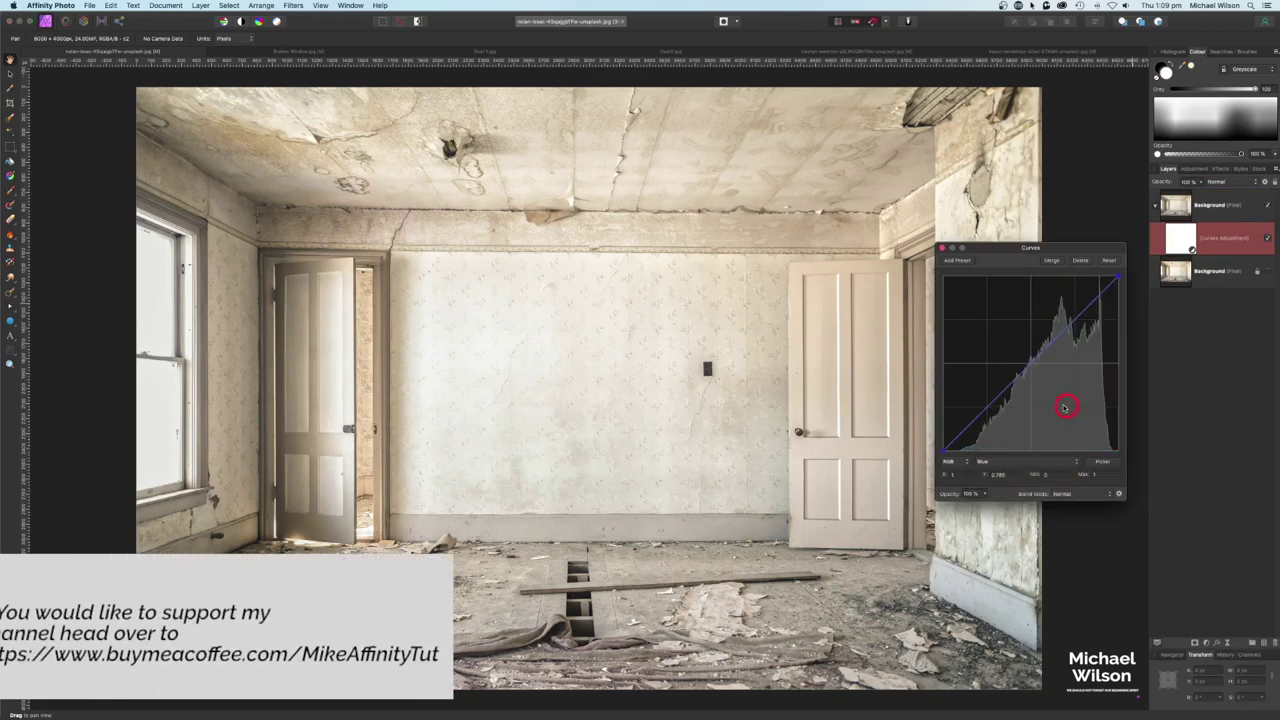
left_click_drag(943, 452, 941, 422)
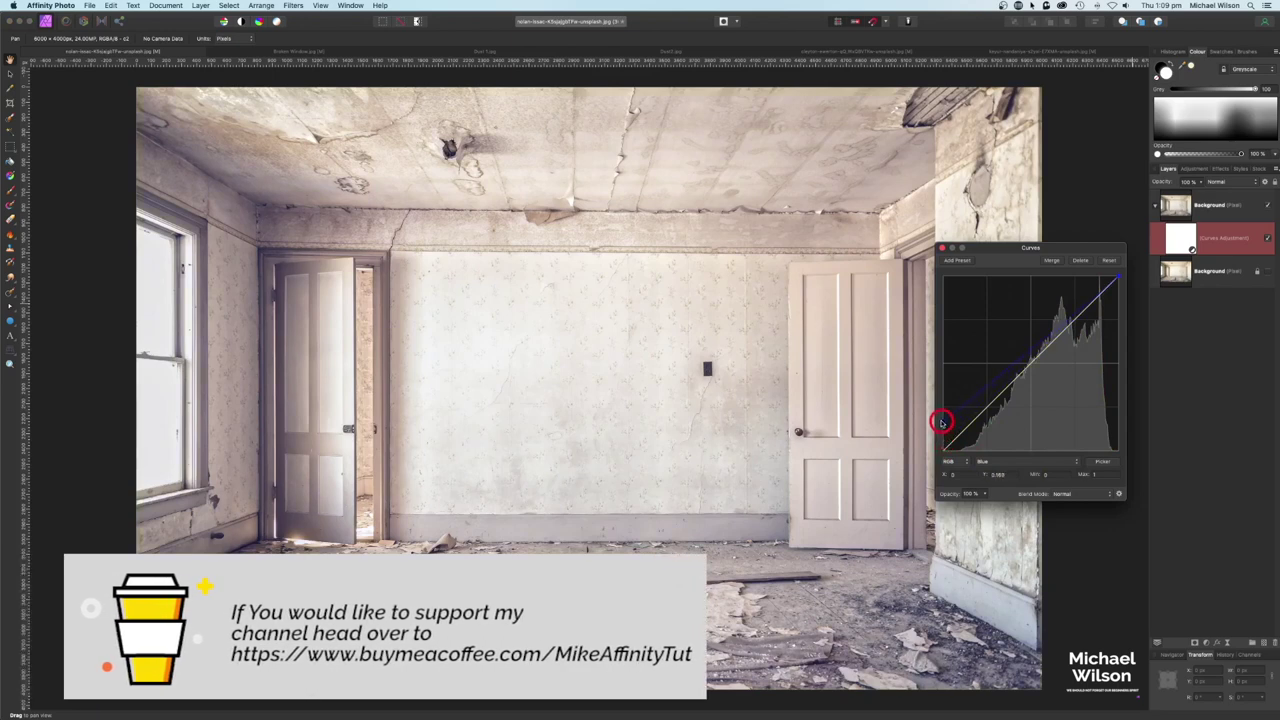
left_click_drag(1114, 278, 1119, 311)
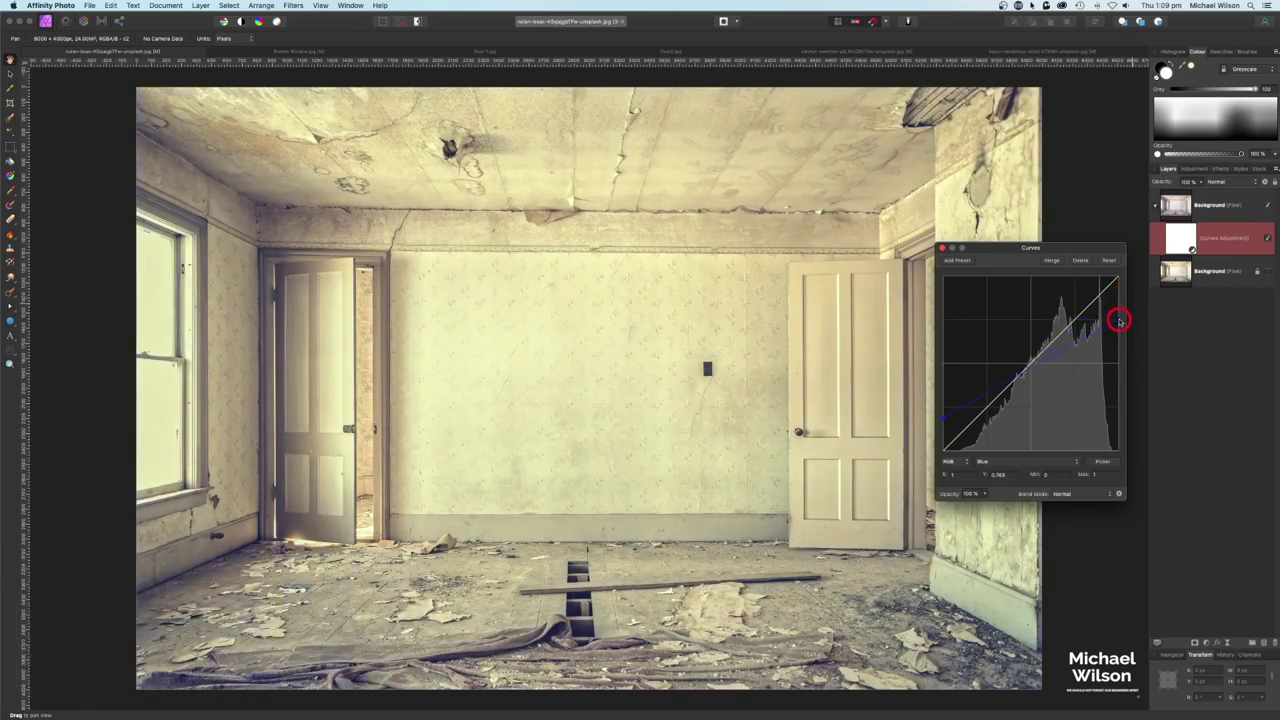
left_click(943, 251)
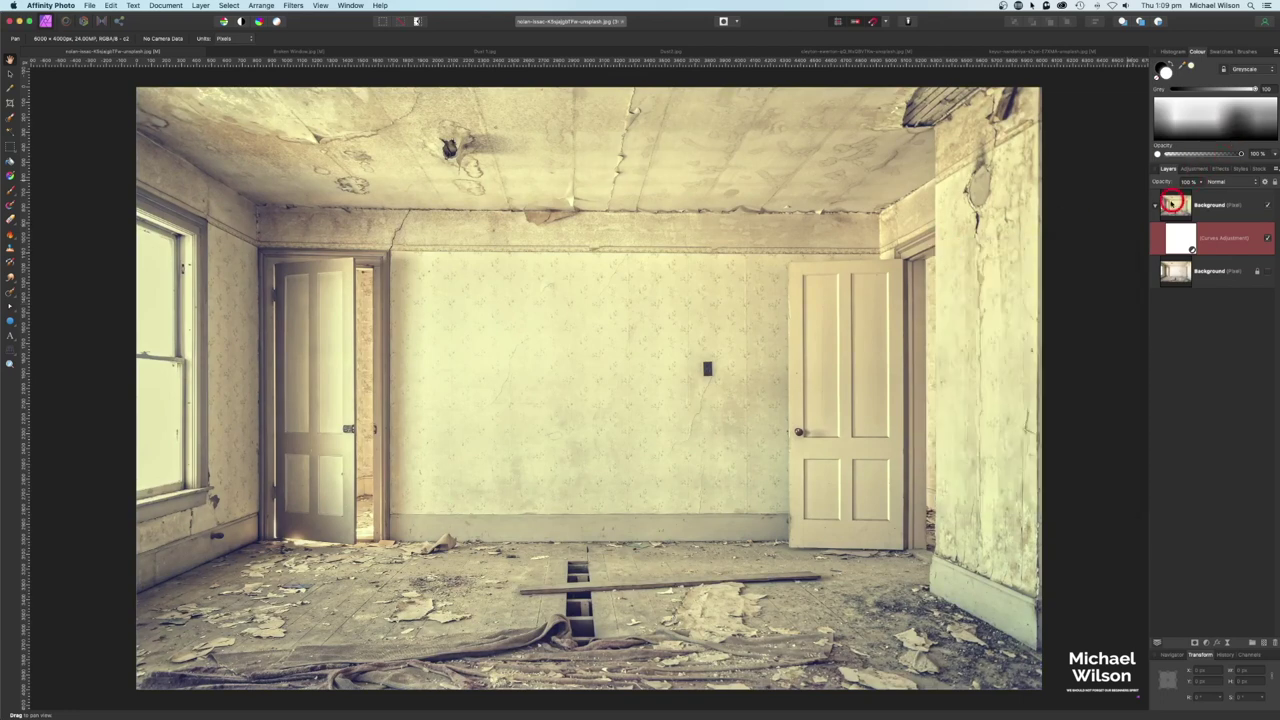
- Duplicate the colour-graded room layer and apply an Average blur to the copy
left_click_drag(1155, 208, 1176, 206)
key("super+j")
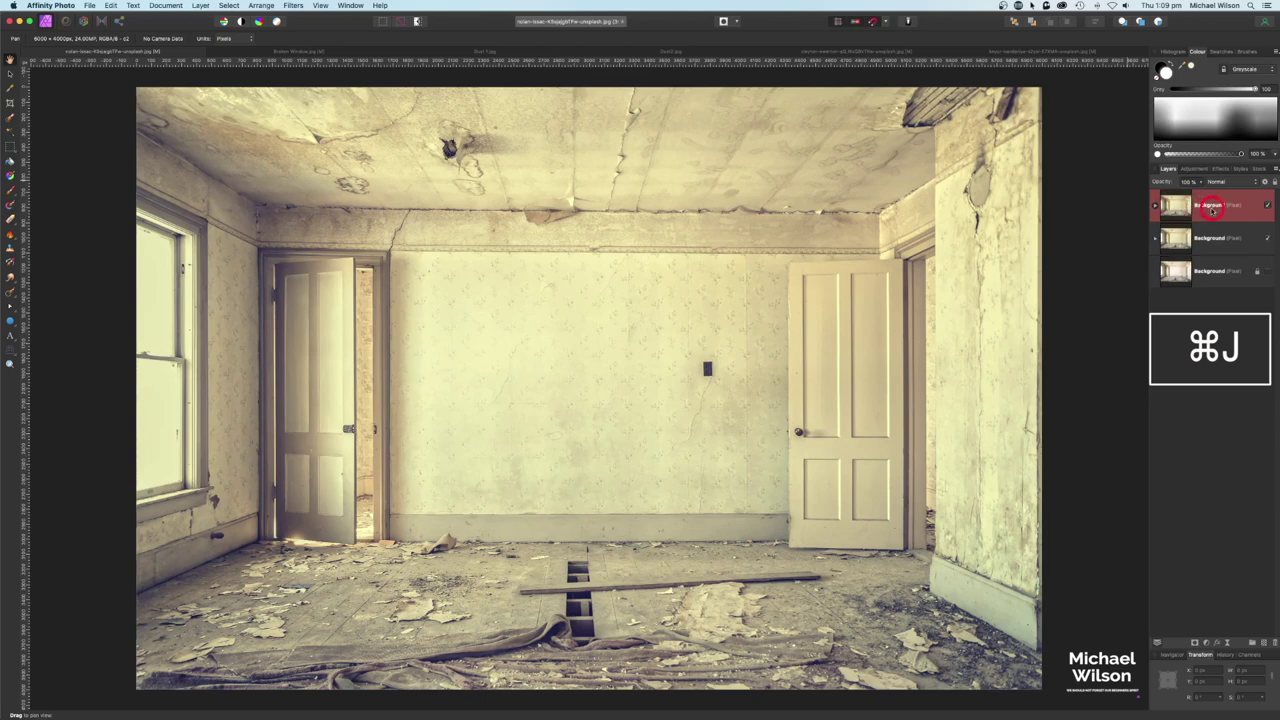
left_click(292, 5)
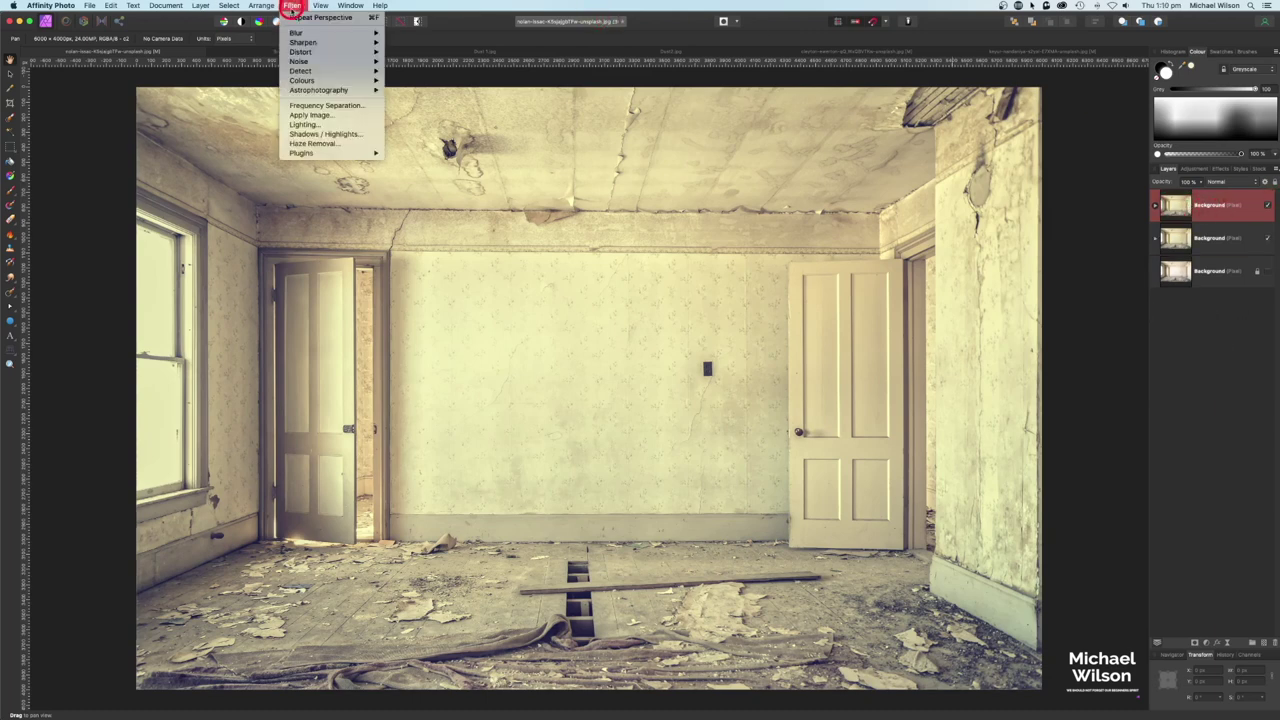
mouse_move(295, 33)
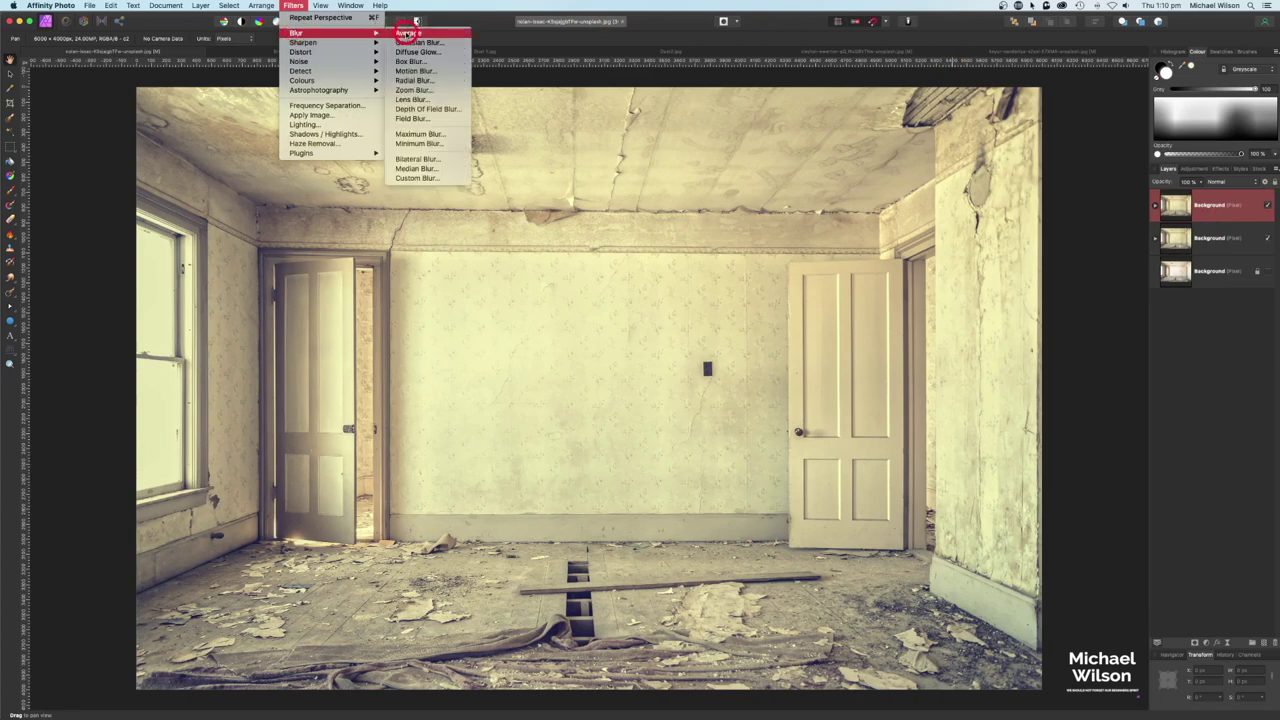
left_click(407, 33)
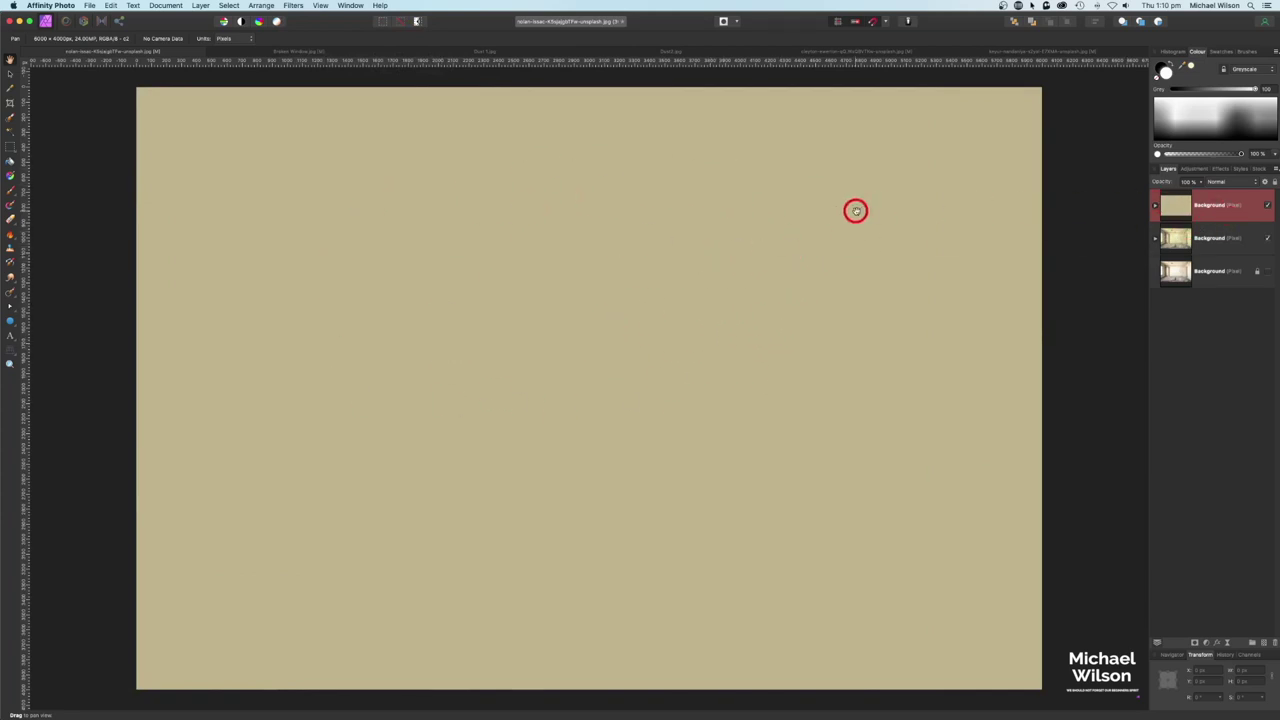
- Hide the averaged colour layer, move it below the graded room layer, and select the room layer
left_click(1267, 205)
mouse_move(1230, 206)
left_mouse_down()
mouse_move(1228, 250)
mouse_move(1227, 226)
left_mouse_up()
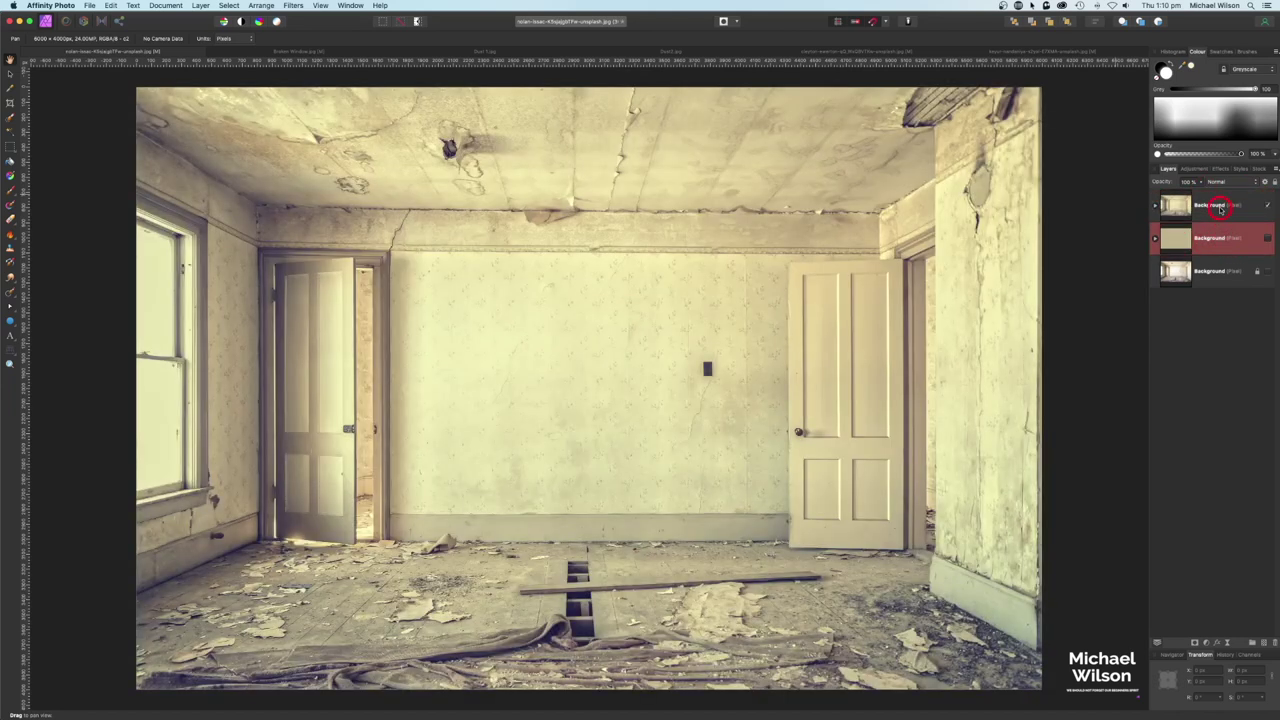
left_click(1223, 208)
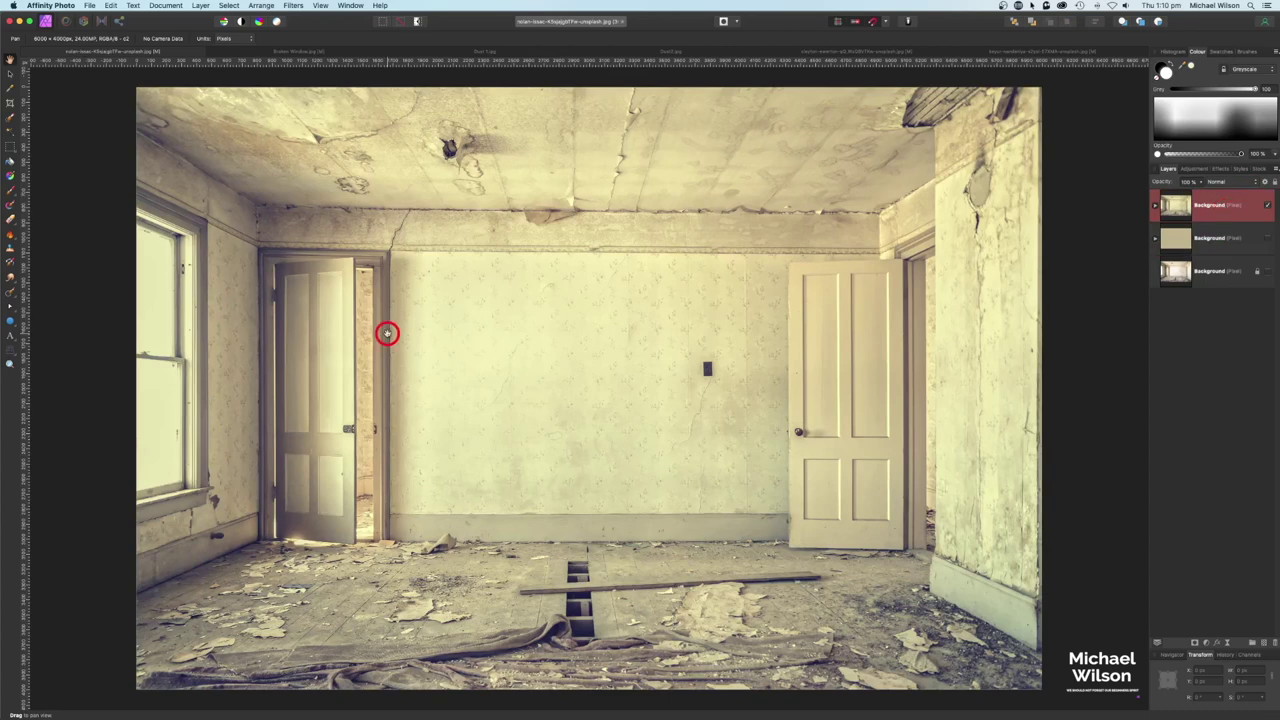
- Copy the selected cracked glass from the Broken Window document and paste it into the room document
left_click(290, 52)
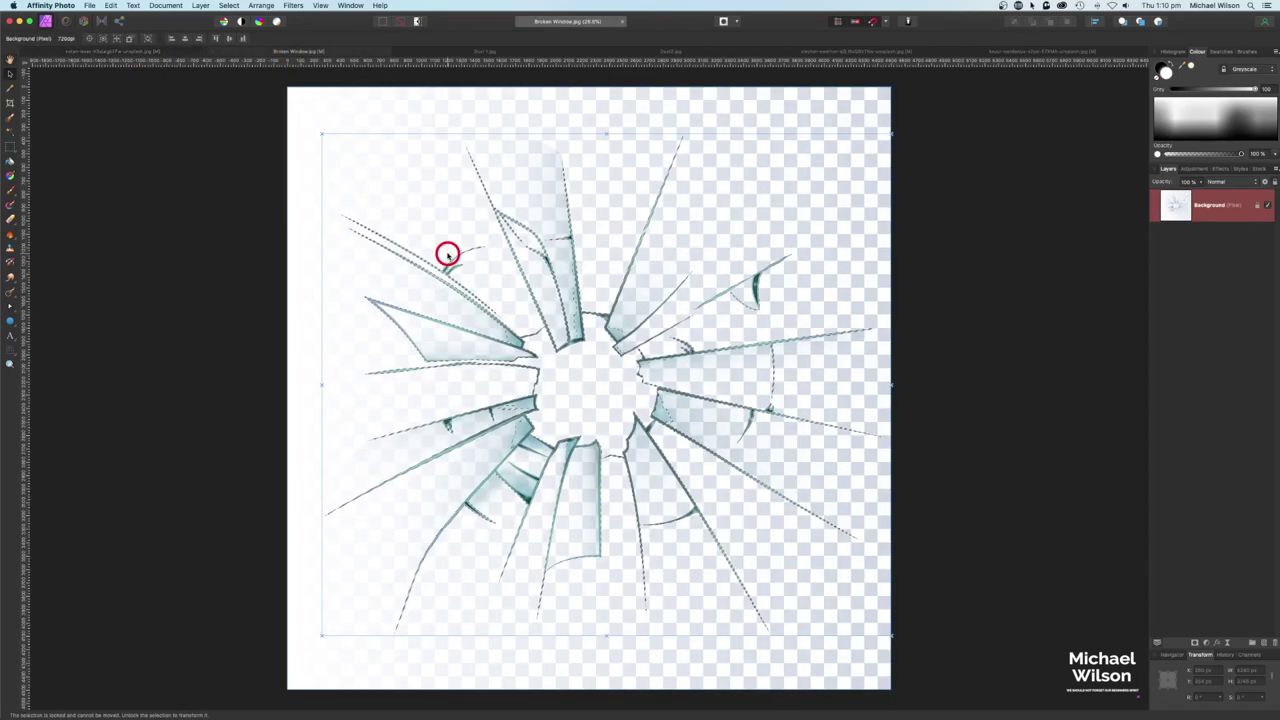
left_click(11, 128)
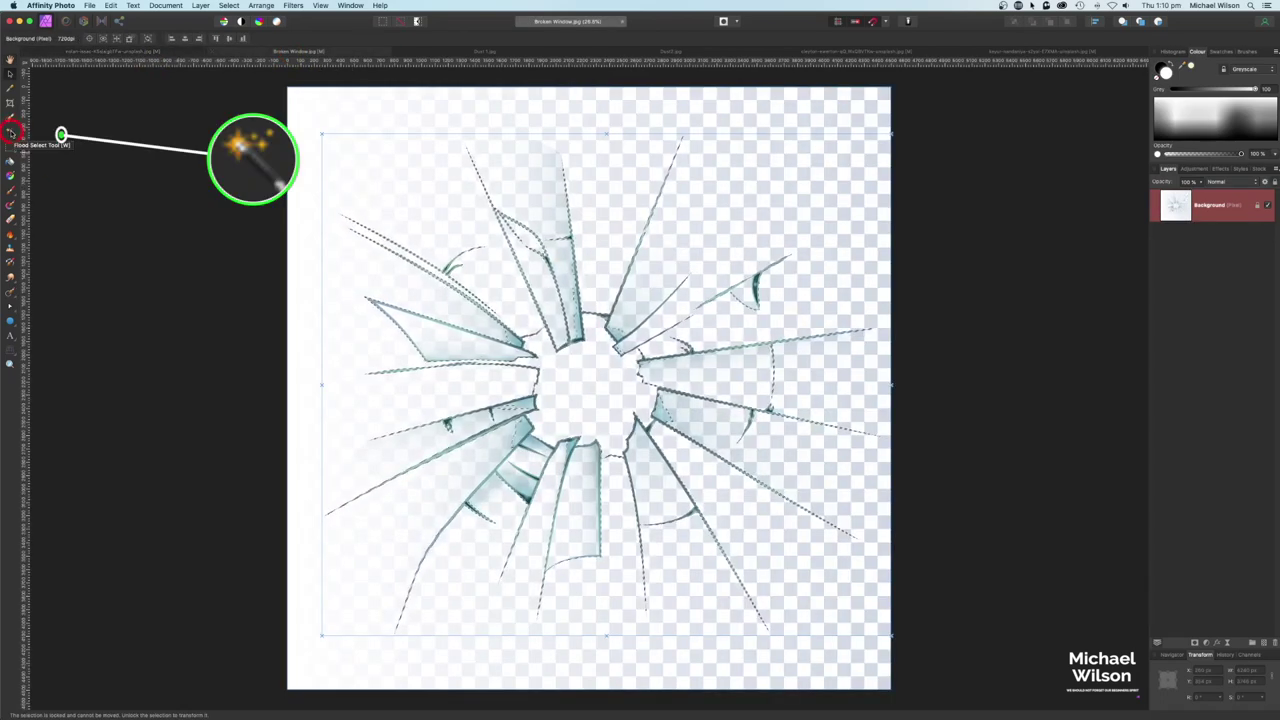
left_click(11, 131)
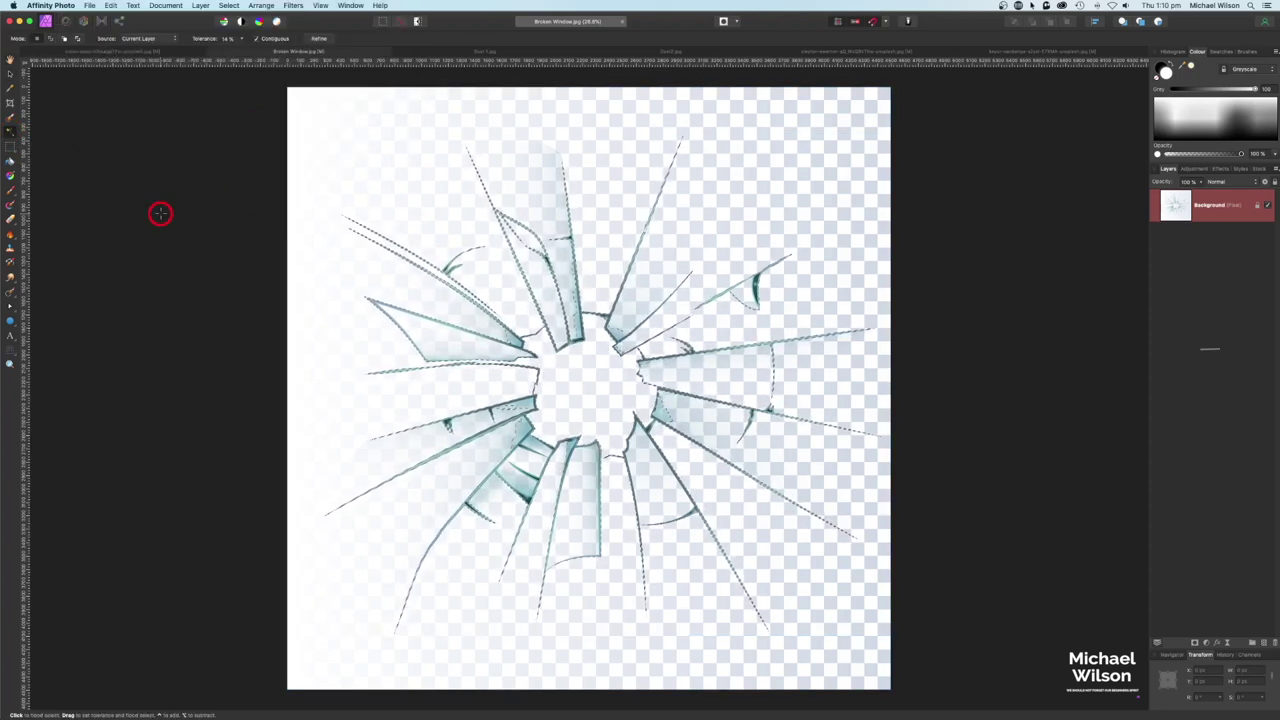
key("super+c")
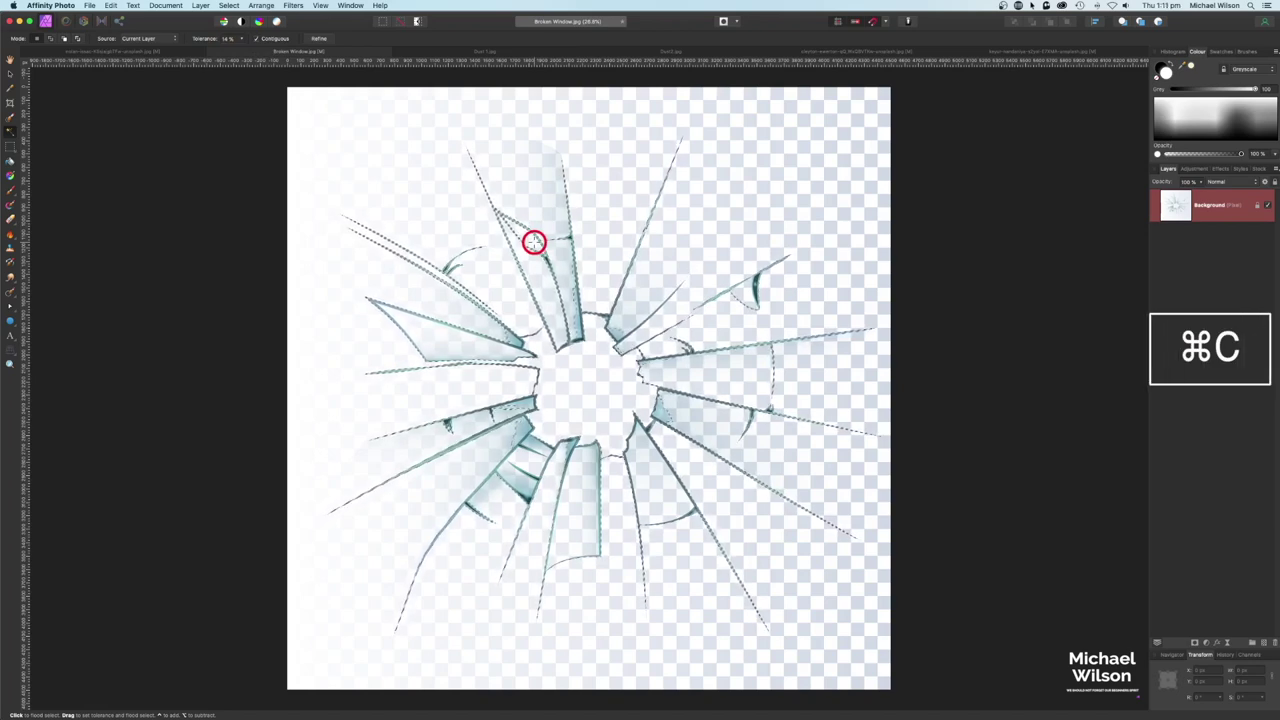
left_click(108, 55)
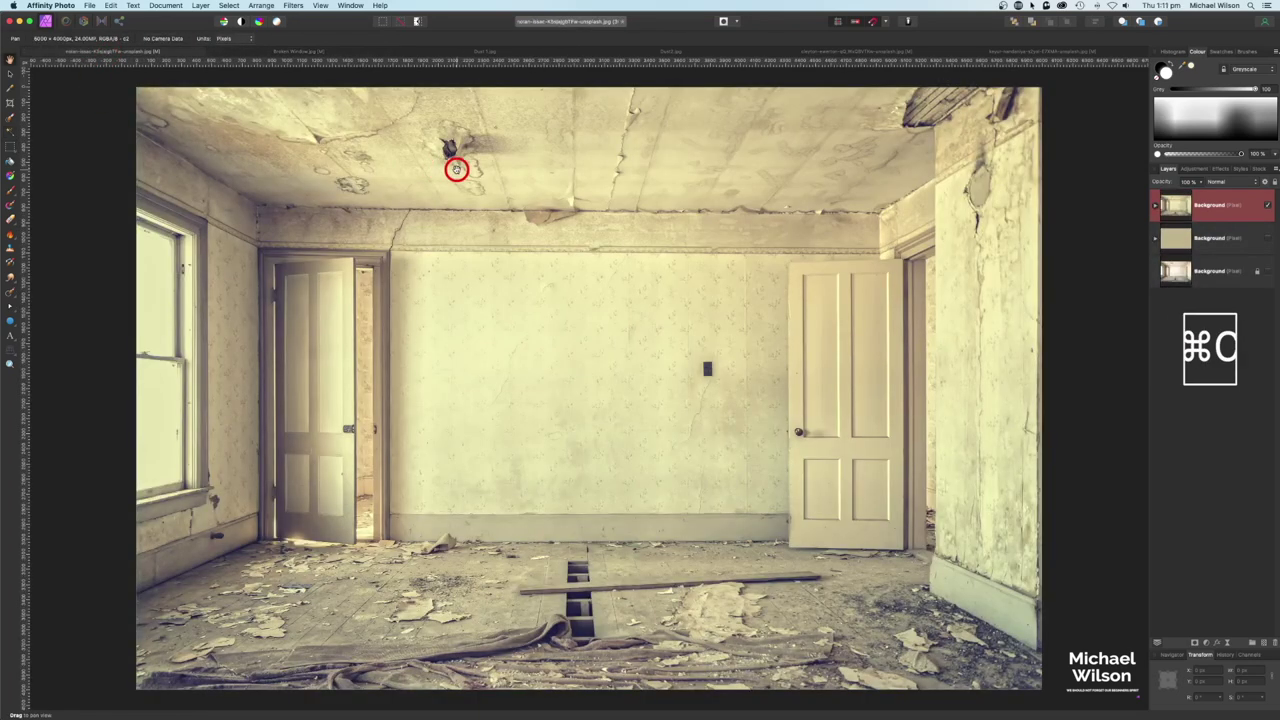
key("super+v")
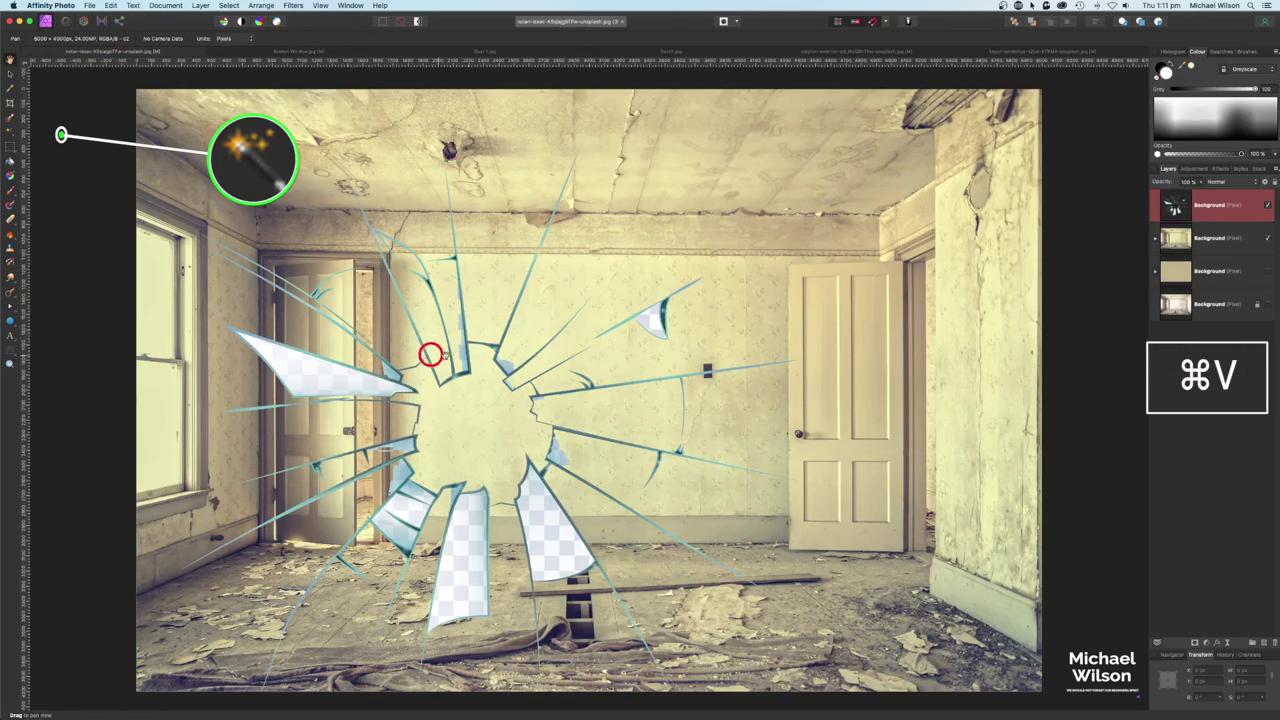
- Remove the leftover checkerboard fills from the glass shards using the Flood Select tool, and clear the selection
left_click(10, 133)
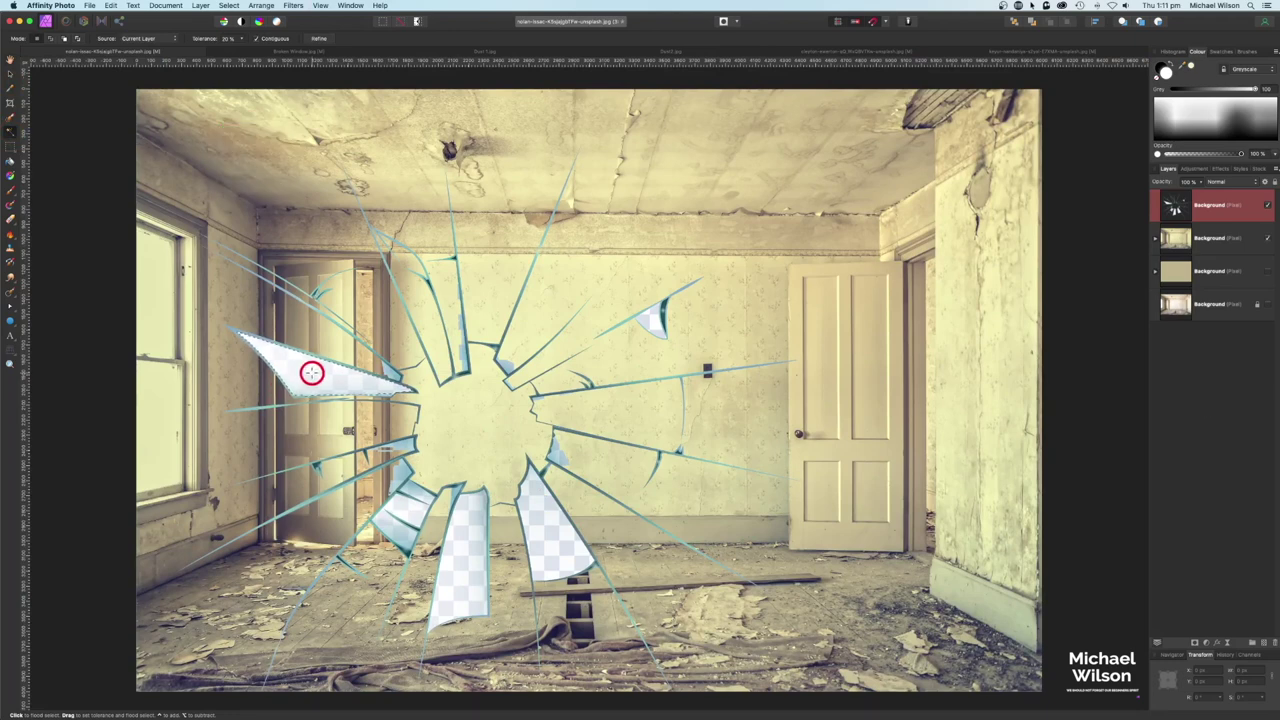
key("Delete")
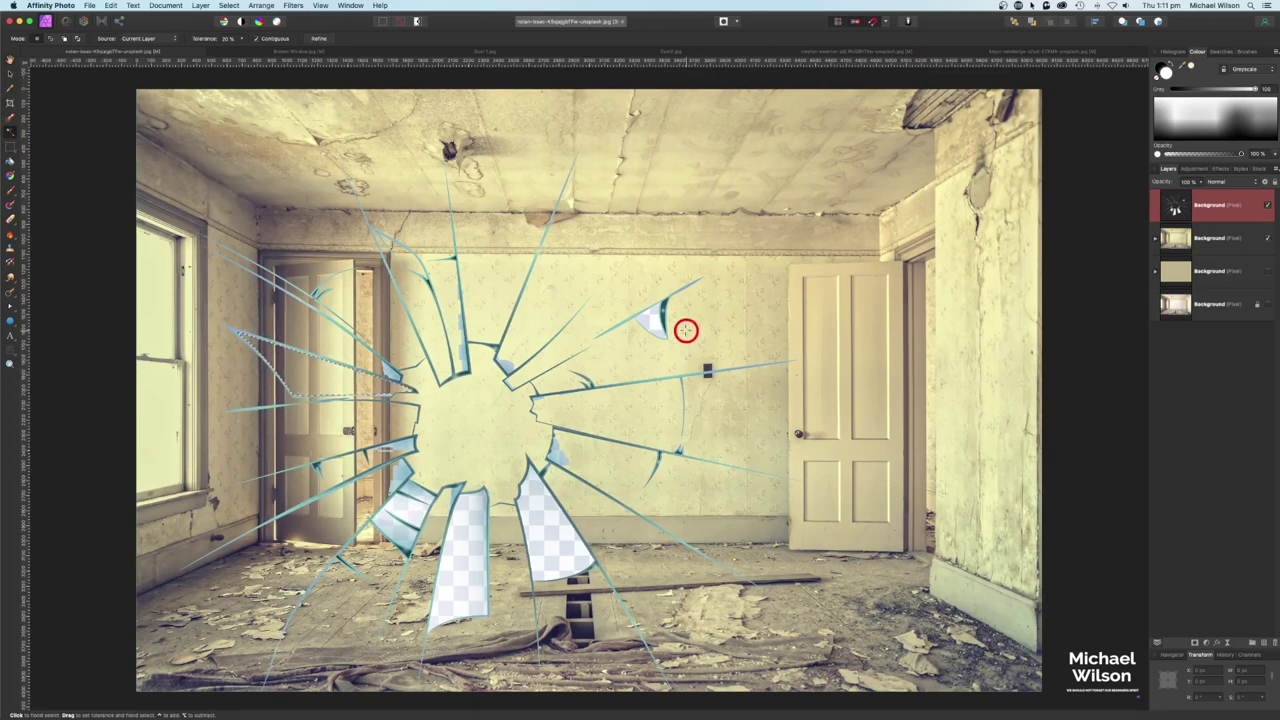
left_click(547, 515)
key("Delete")
left_click(470, 531)
key("Delete")
left_click(413, 514)
key("Delete")
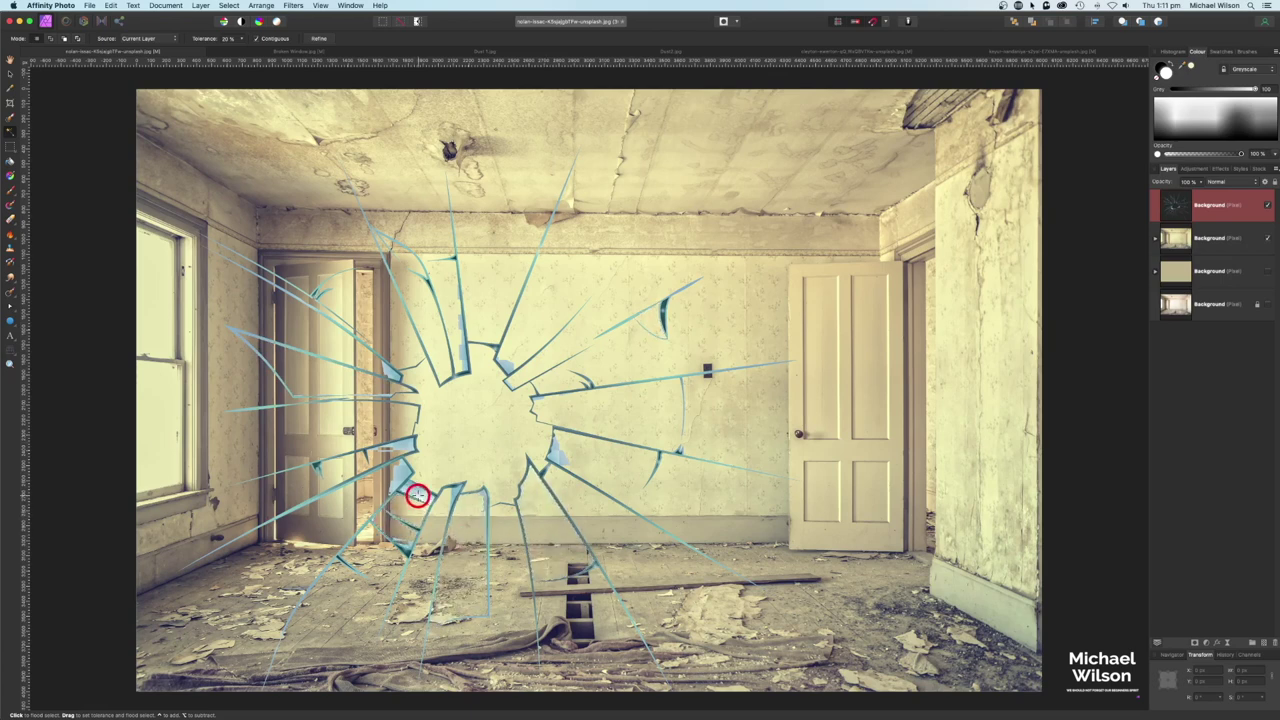
left_click(563, 454)
key("Delete")
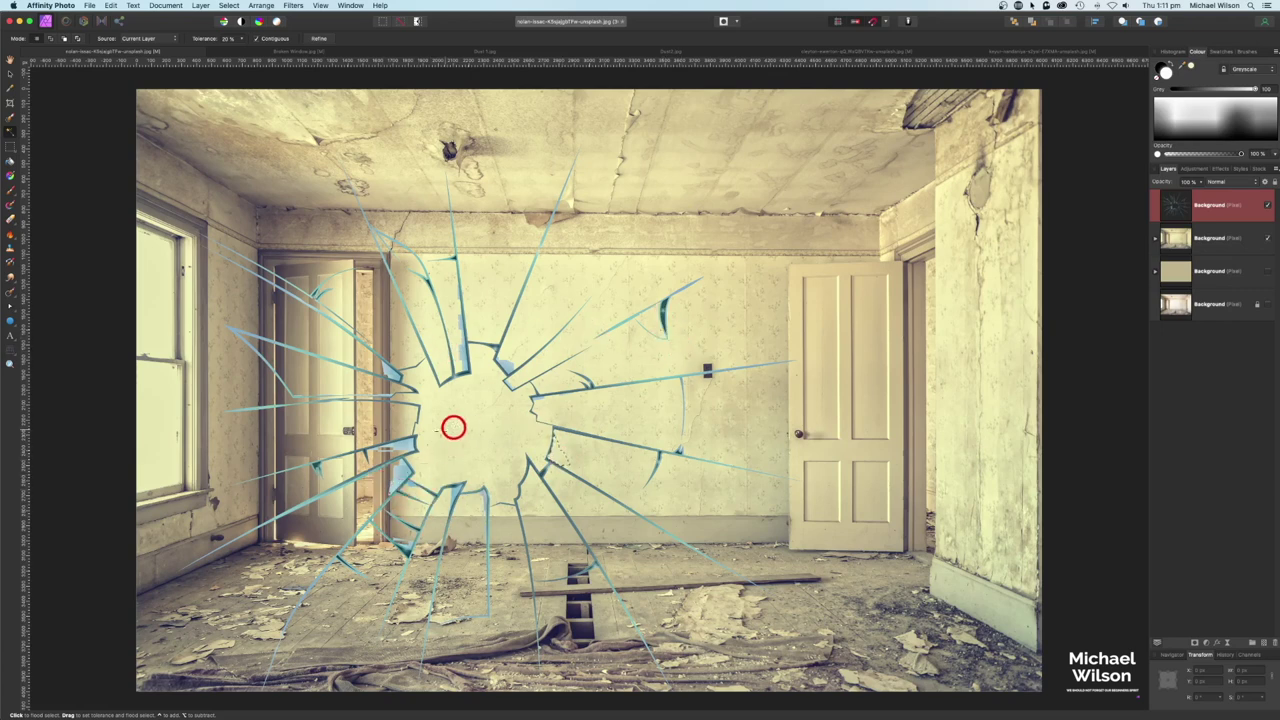
key("super+d")
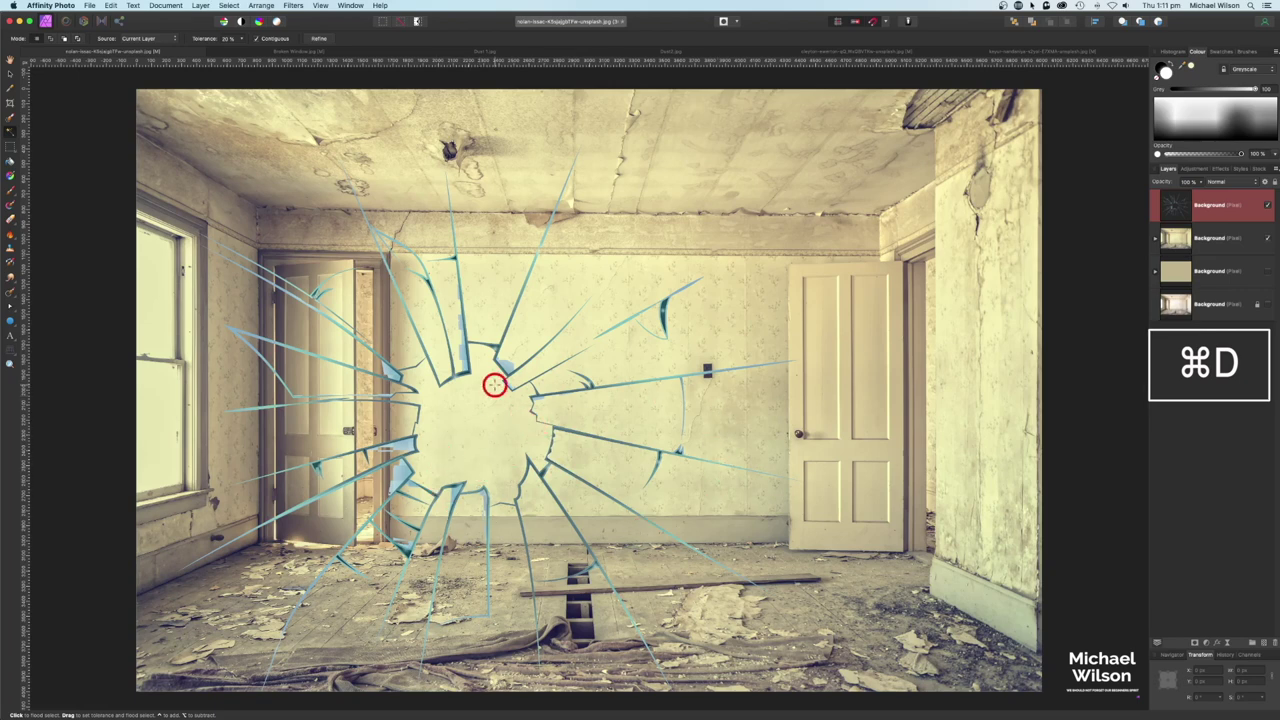
- Scale the cracked glass down to about 1400 by 1250 px and move it beside the room's window
left_click(11, 76)
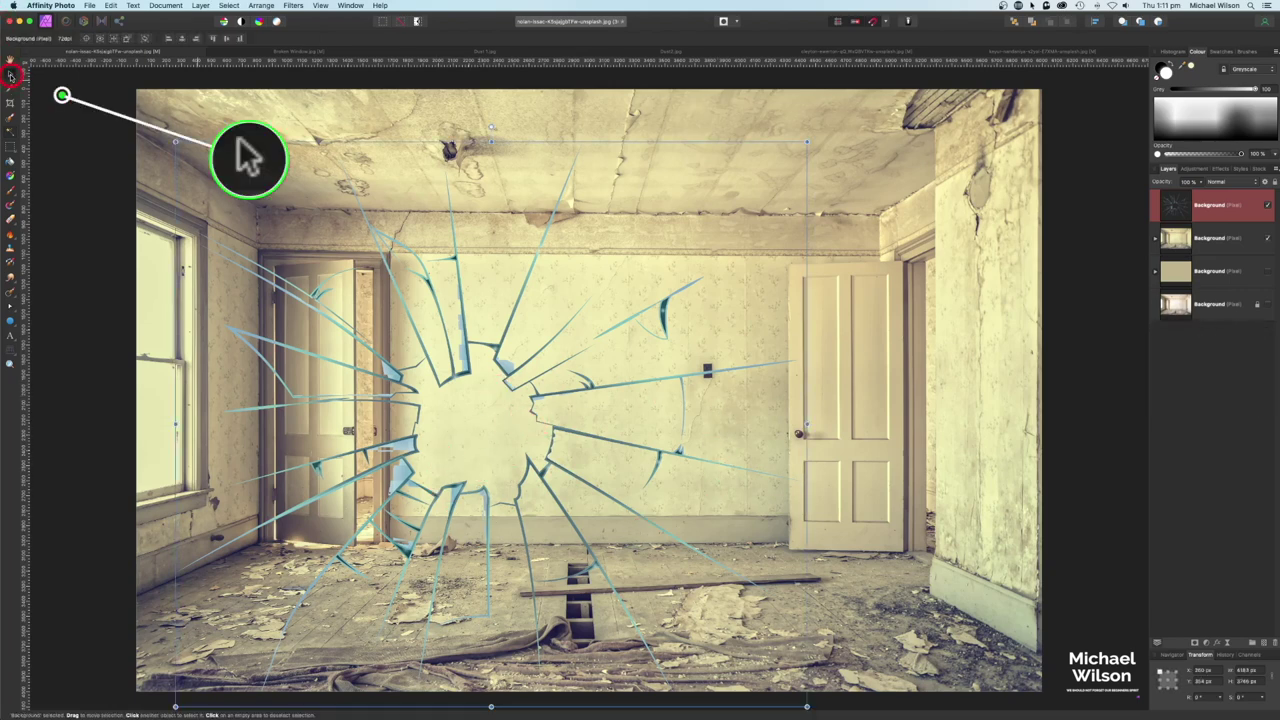
left_click_drag(173, 146, 563, 465)
left_click_drag(666, 551, 311, 330)
left_click_drag(200, 256, 243, 297)
left_click_drag(386, 392, 301, 336)
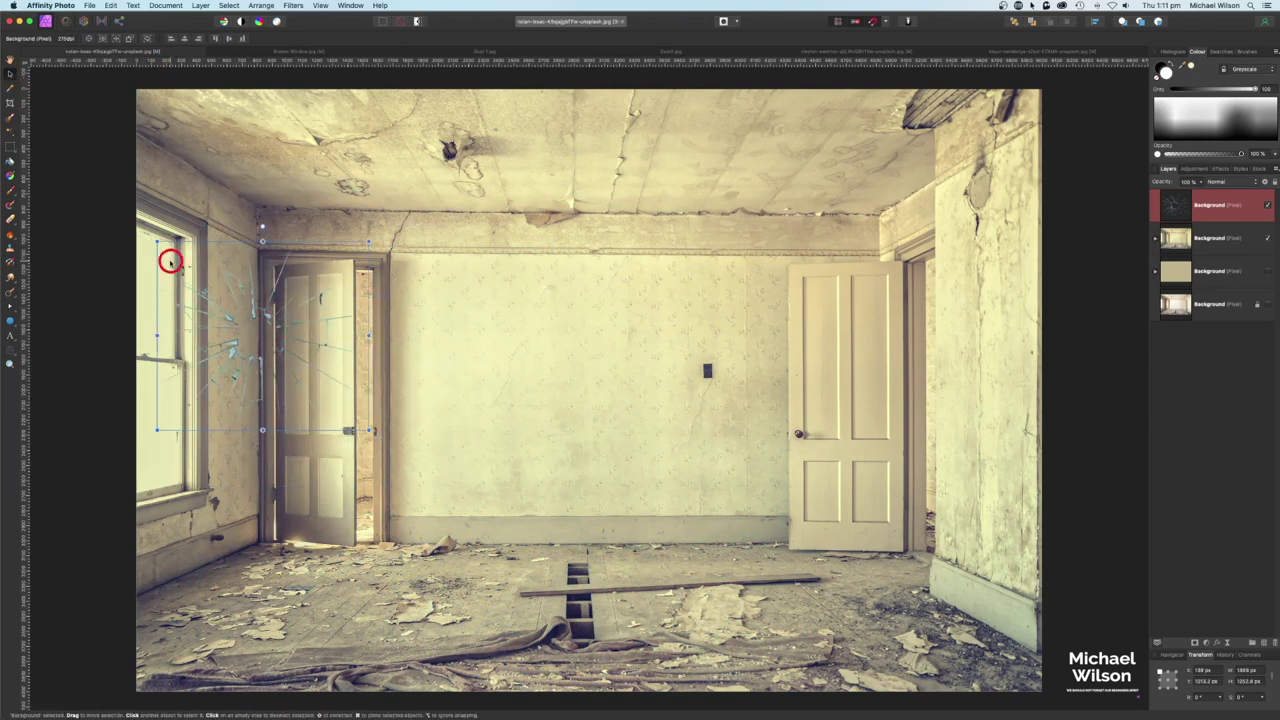
- Distort the cracked glass with the Perspective tool so its corners fit the window's upper pane, and apply it
left_click(13, 353)
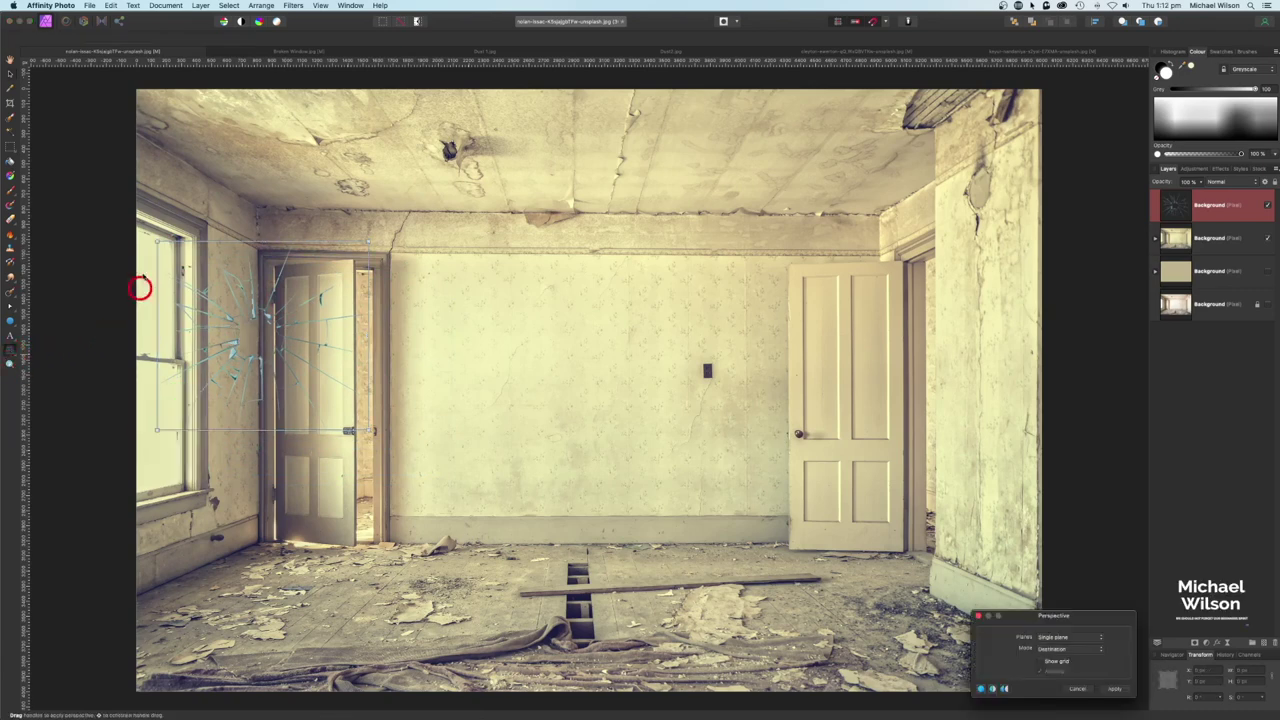
left_click_drag(157, 242, 137, 230)
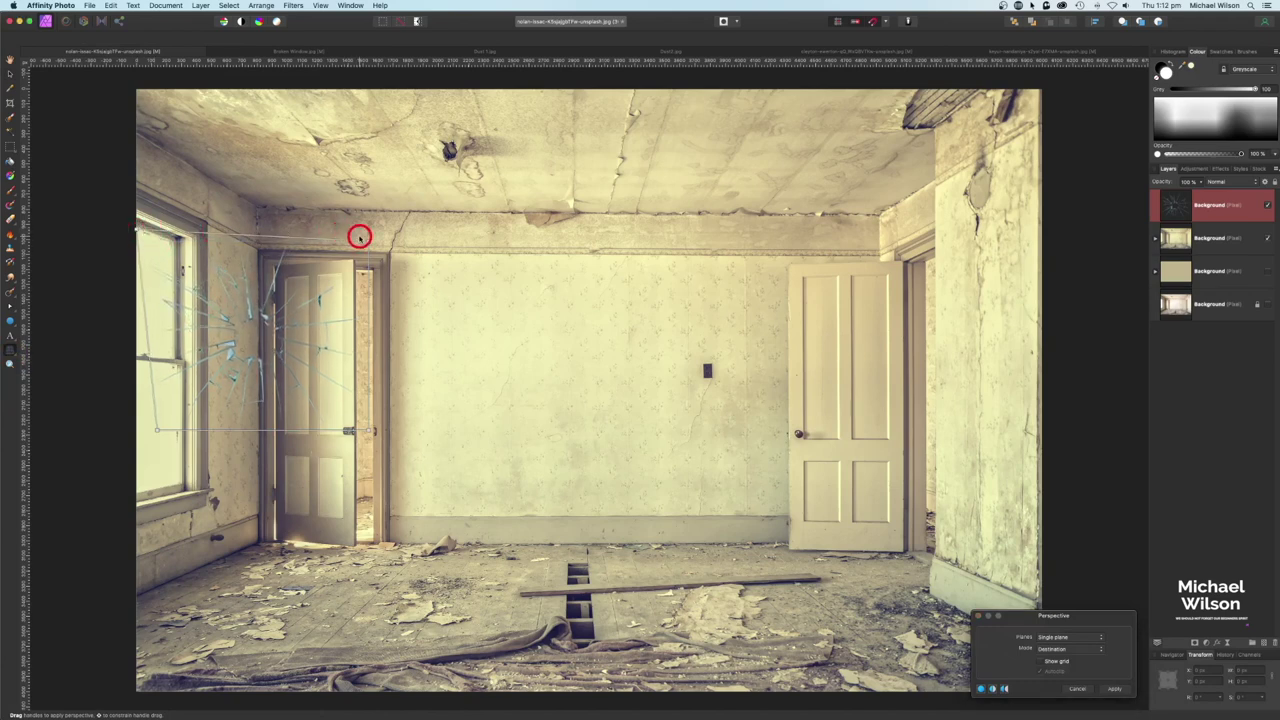
left_click_drag(369, 241, 171, 242)
left_click_drag(160, 426, 134, 357)
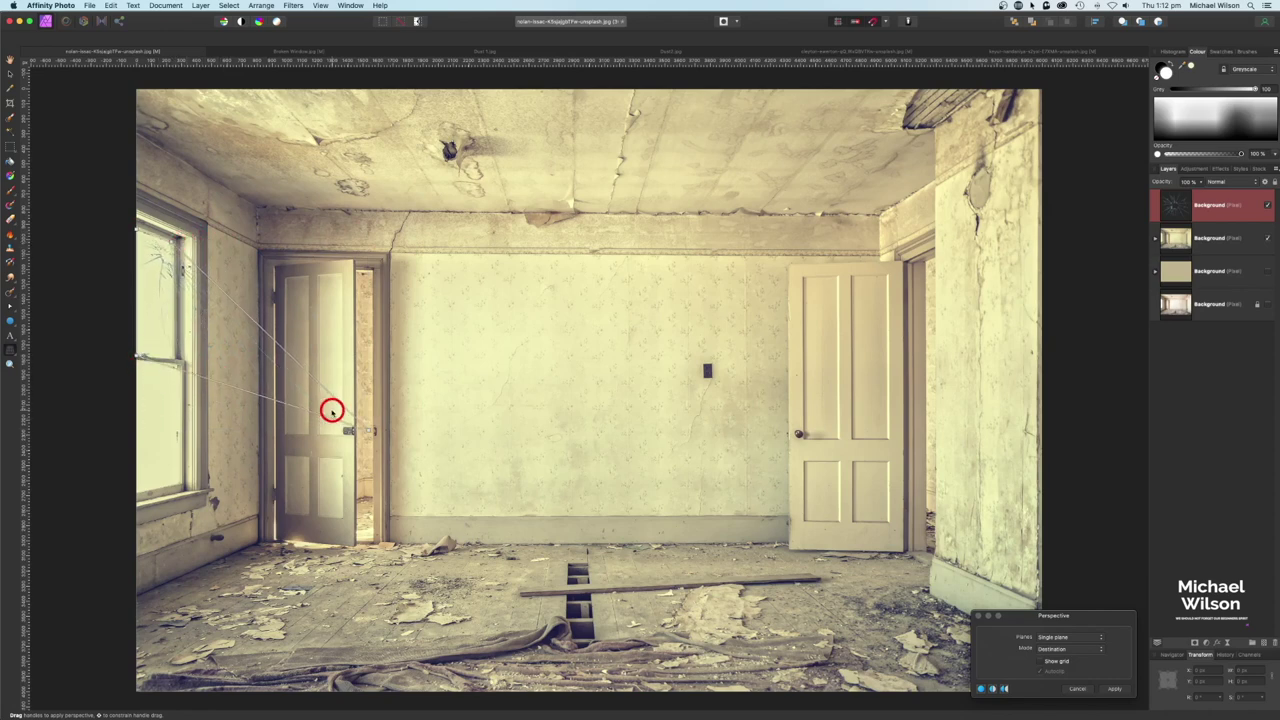
left_click_drag(370, 430, 159, 301)
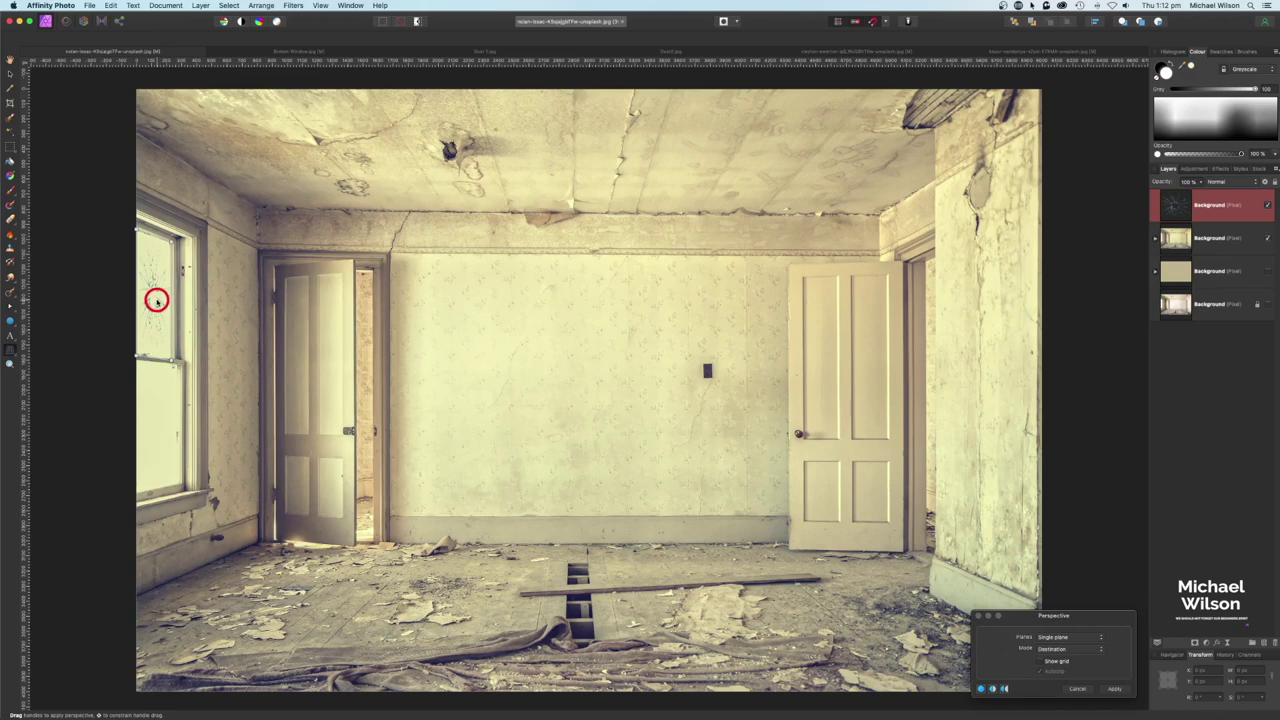
left_click(1116, 689)
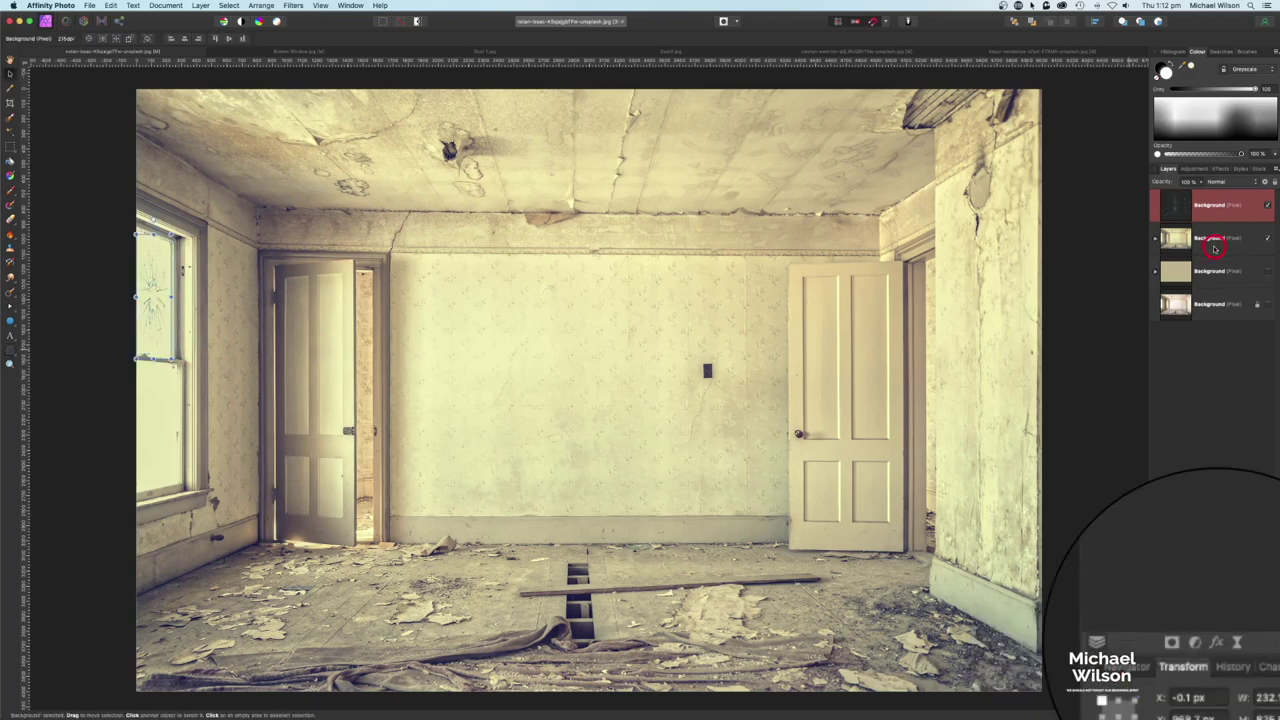
- Add an Inner Shadow layer effect with a radius of about 40 px to the cracked glass in the upper window pane
left_click(1216, 642)
left_click(1217, 645)
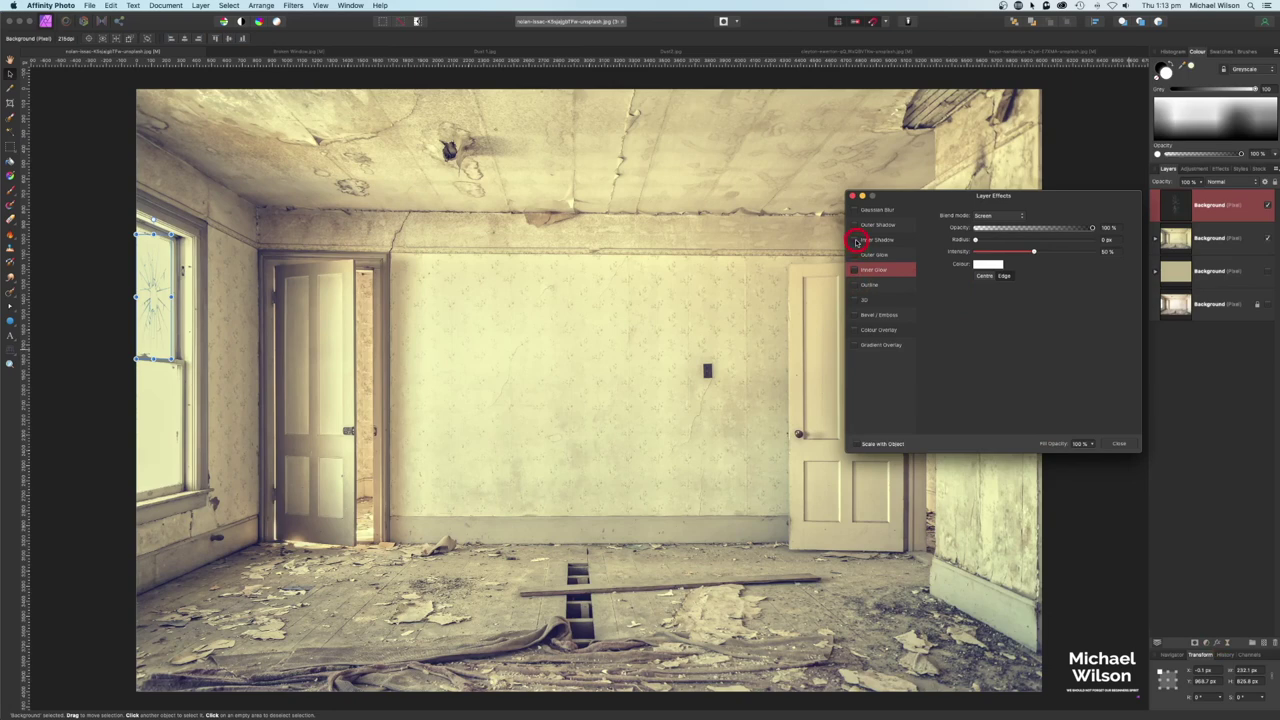
left_click(856, 240)
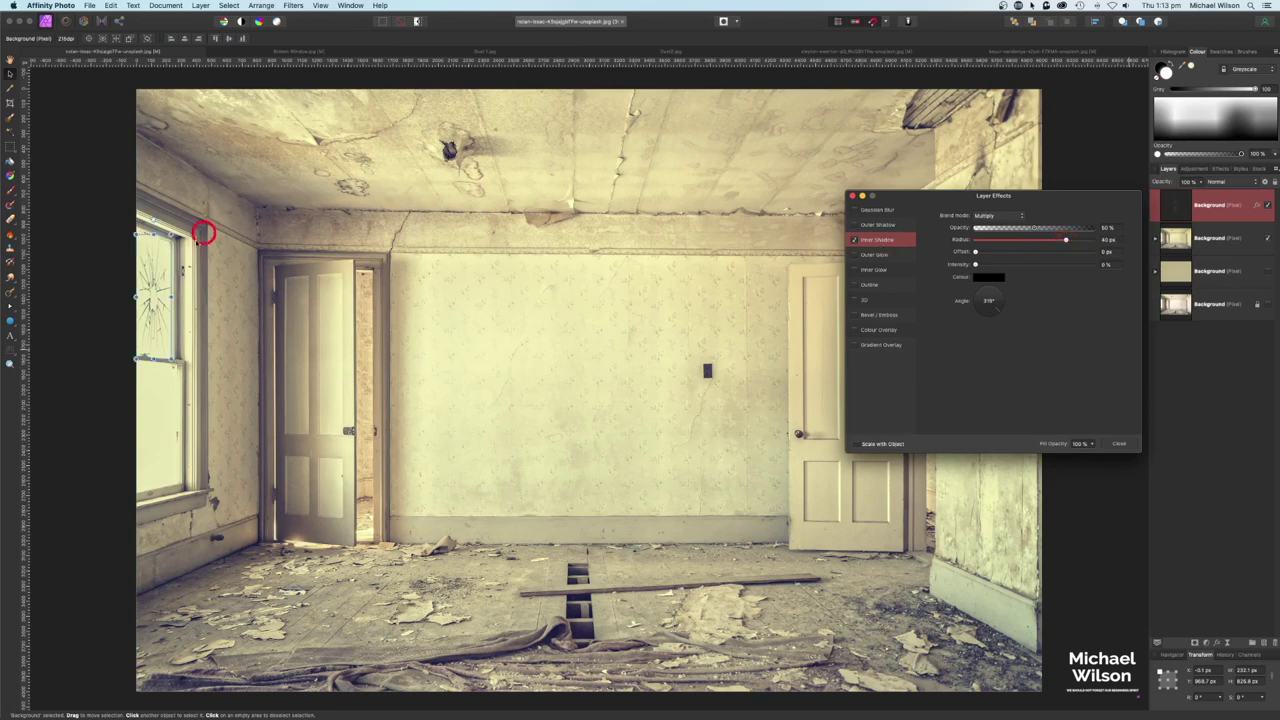
left_click(851, 197)
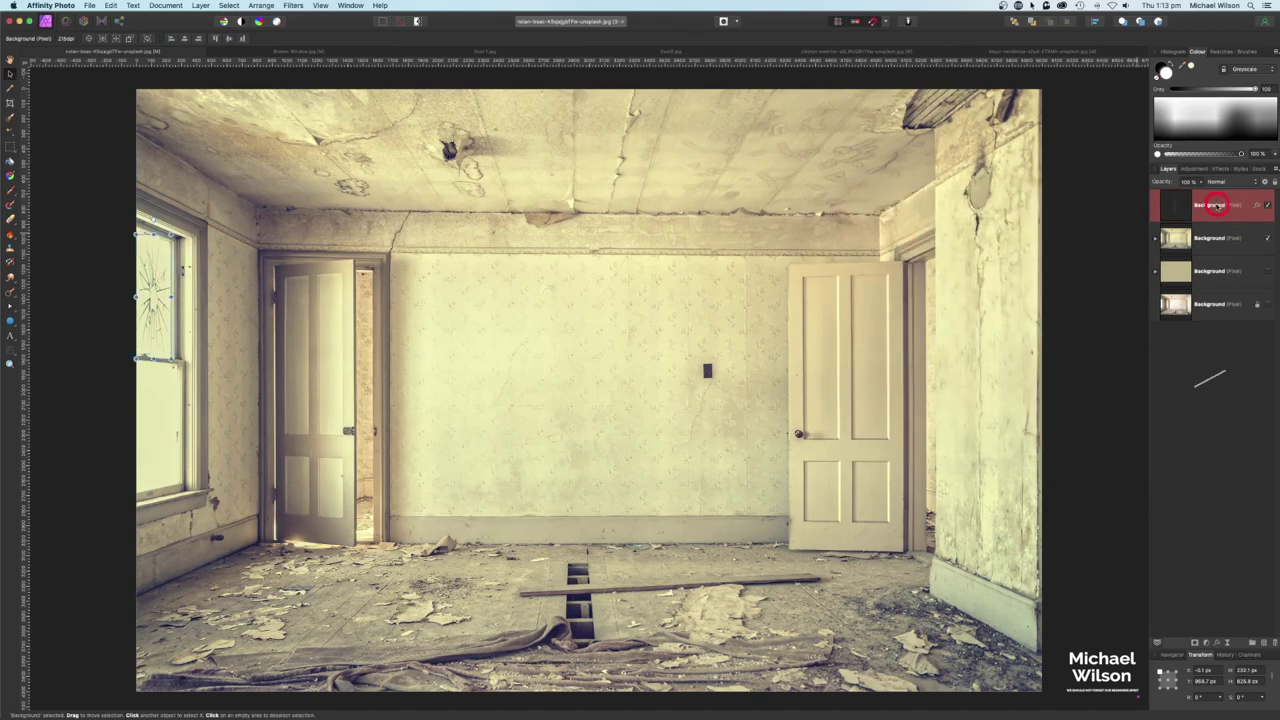
- Duplicate the cracked glass, move the copy down over the window's lower pane, and flip it vertically
key("super+j")
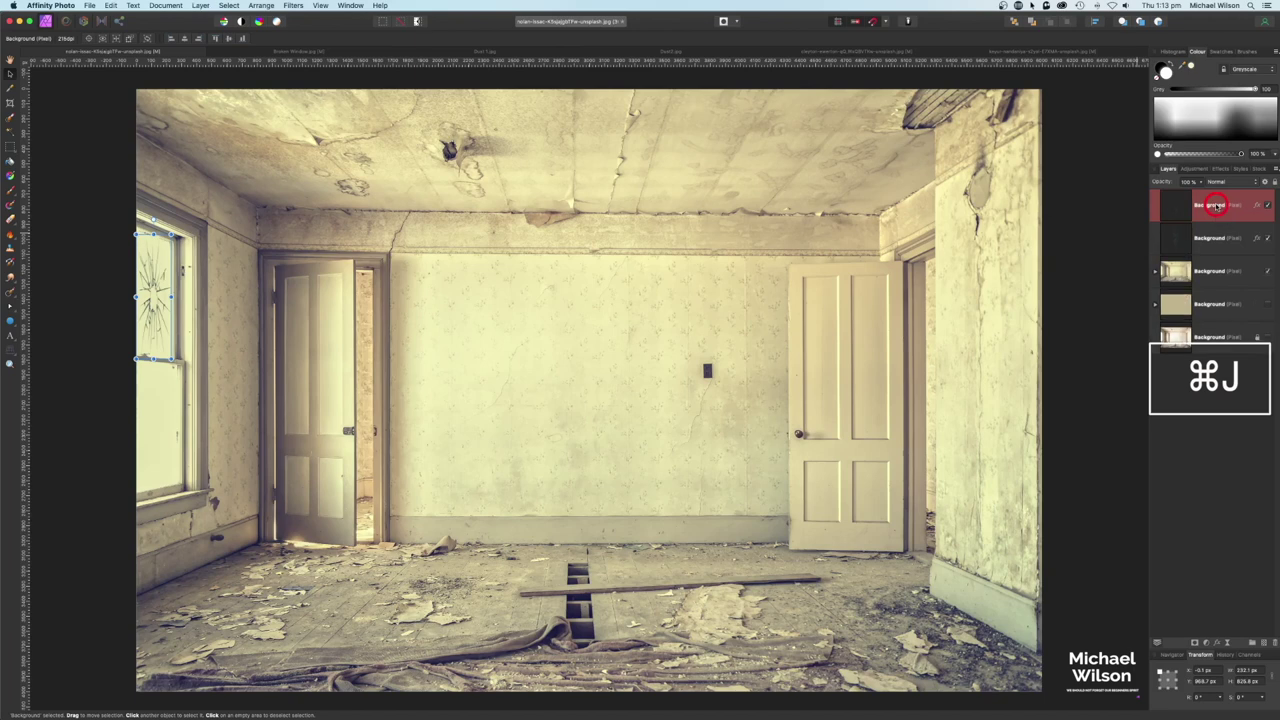
left_click(19, 103)
left_click_drag(150, 245, 159, 381)
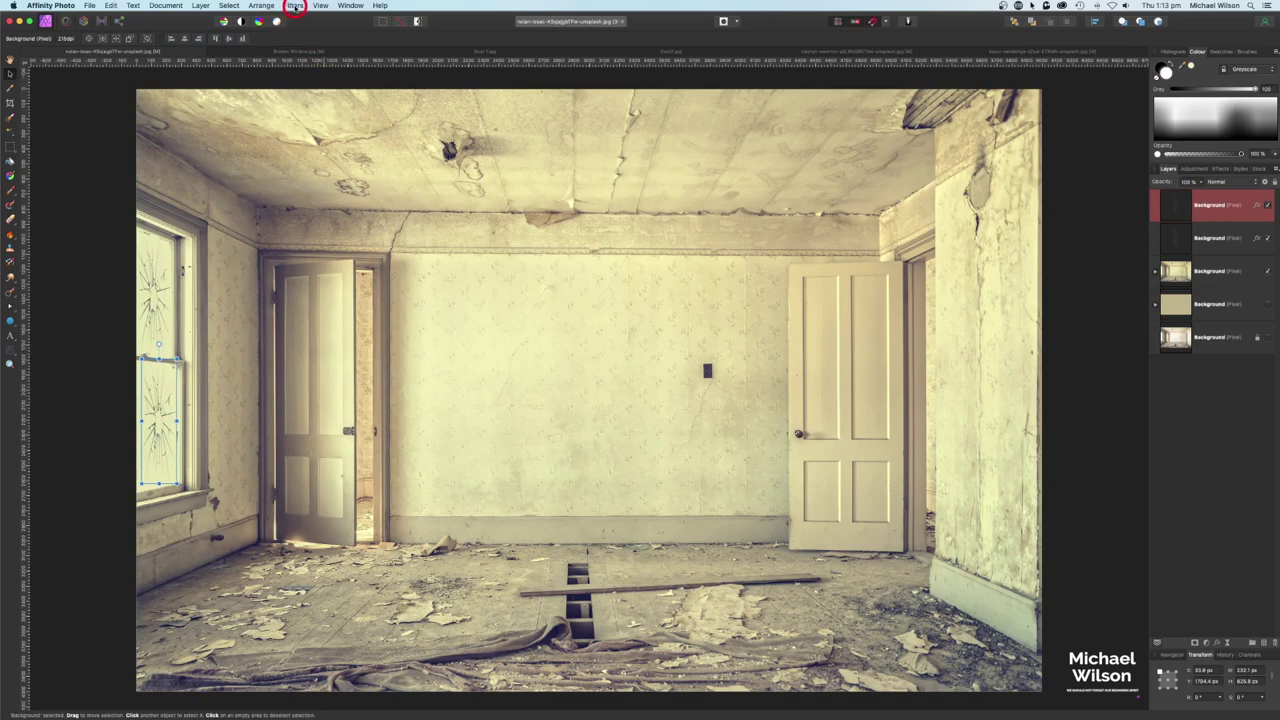
left_click(258, 6)
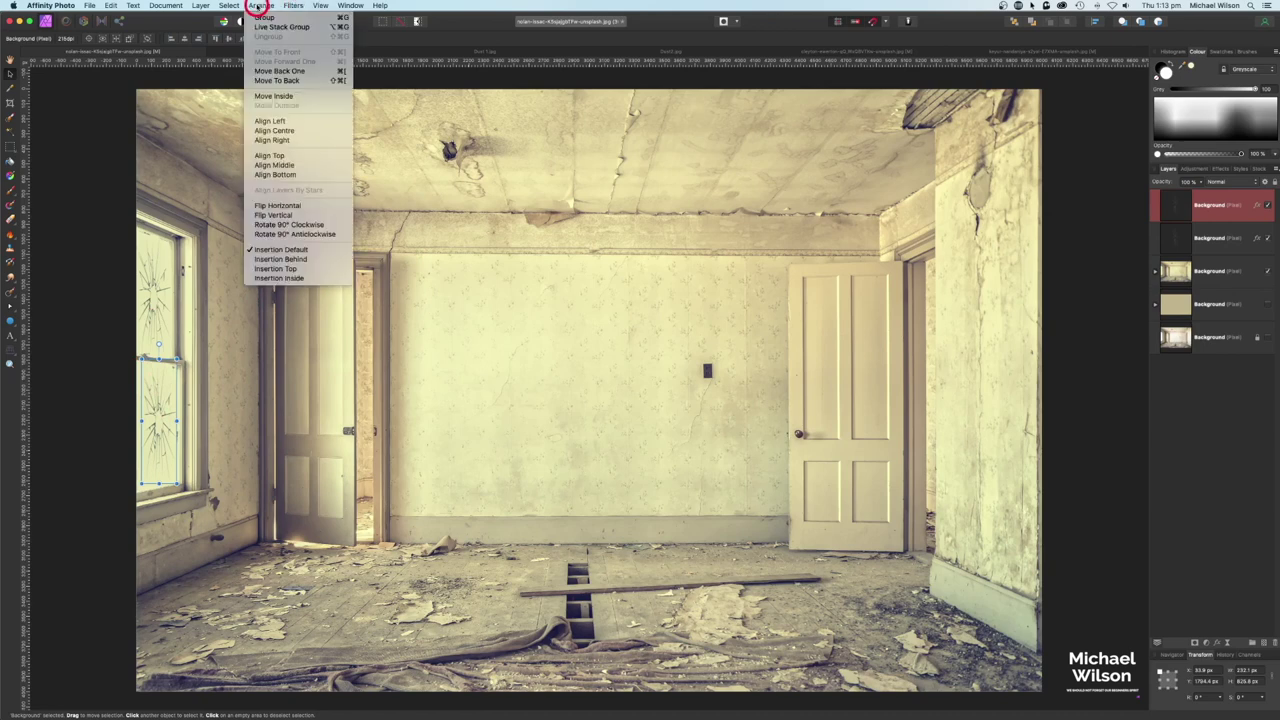
left_click(277, 215)
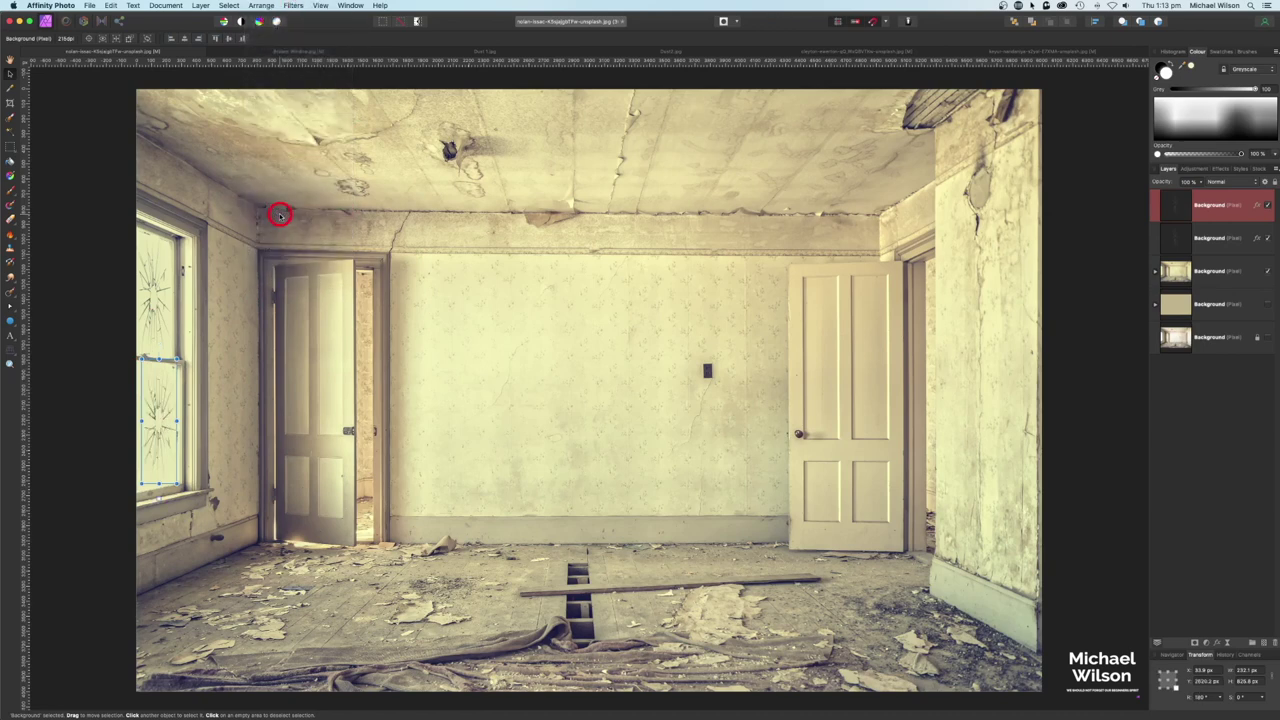
- Distort the duplicated glass with the Perspective tool to fit the lower pane's corners, apply it, and adjust its position
left_click(10, 352)
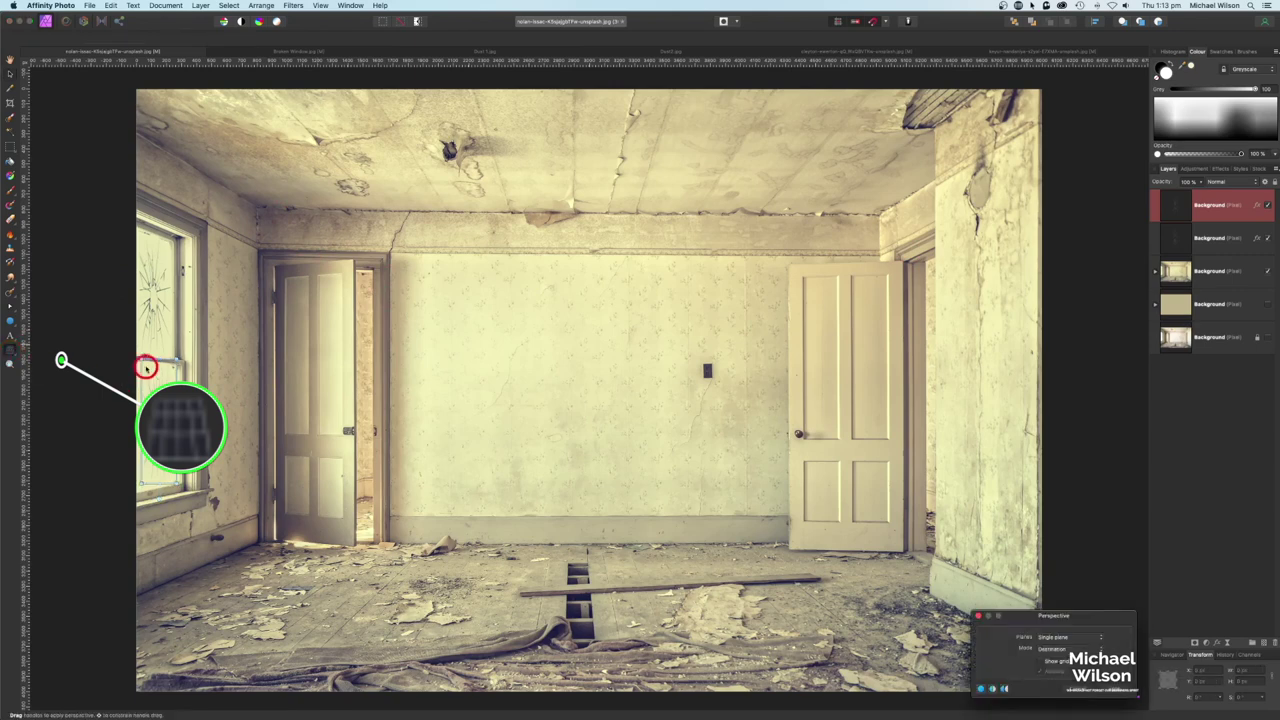
left_click_drag(140, 363, 175, 371)
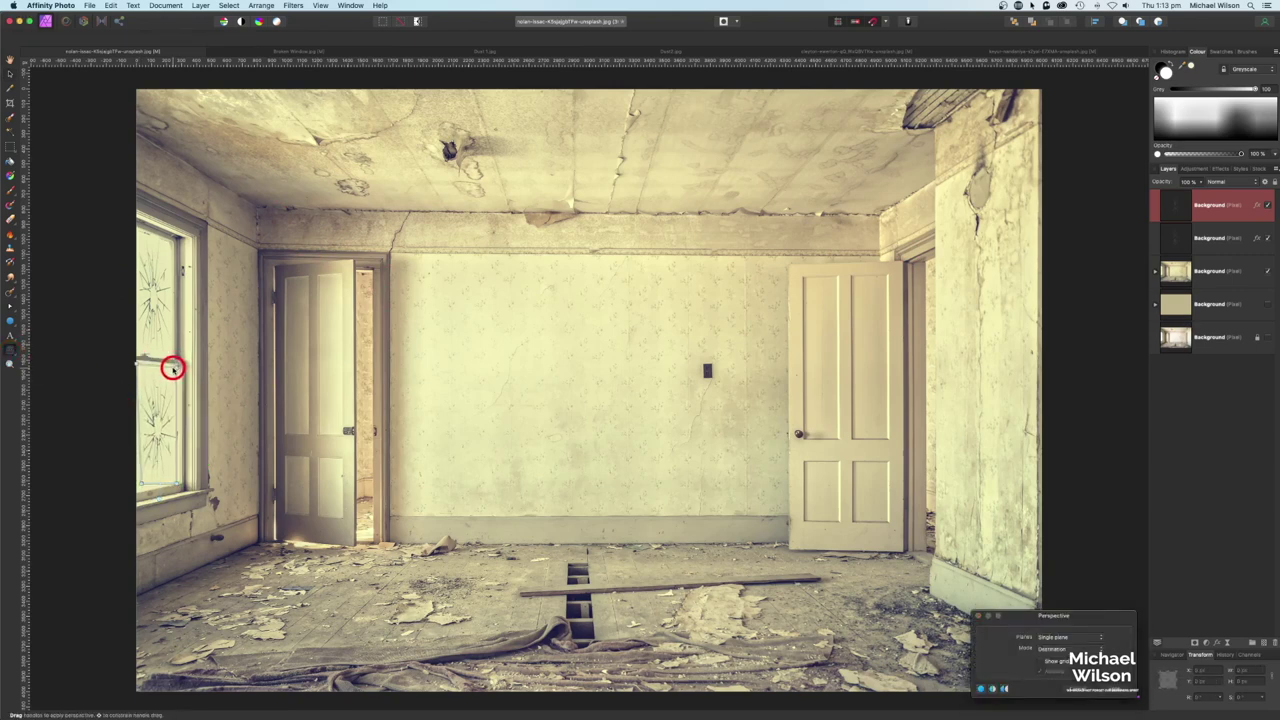
left_click_drag(143, 482, 137, 489)
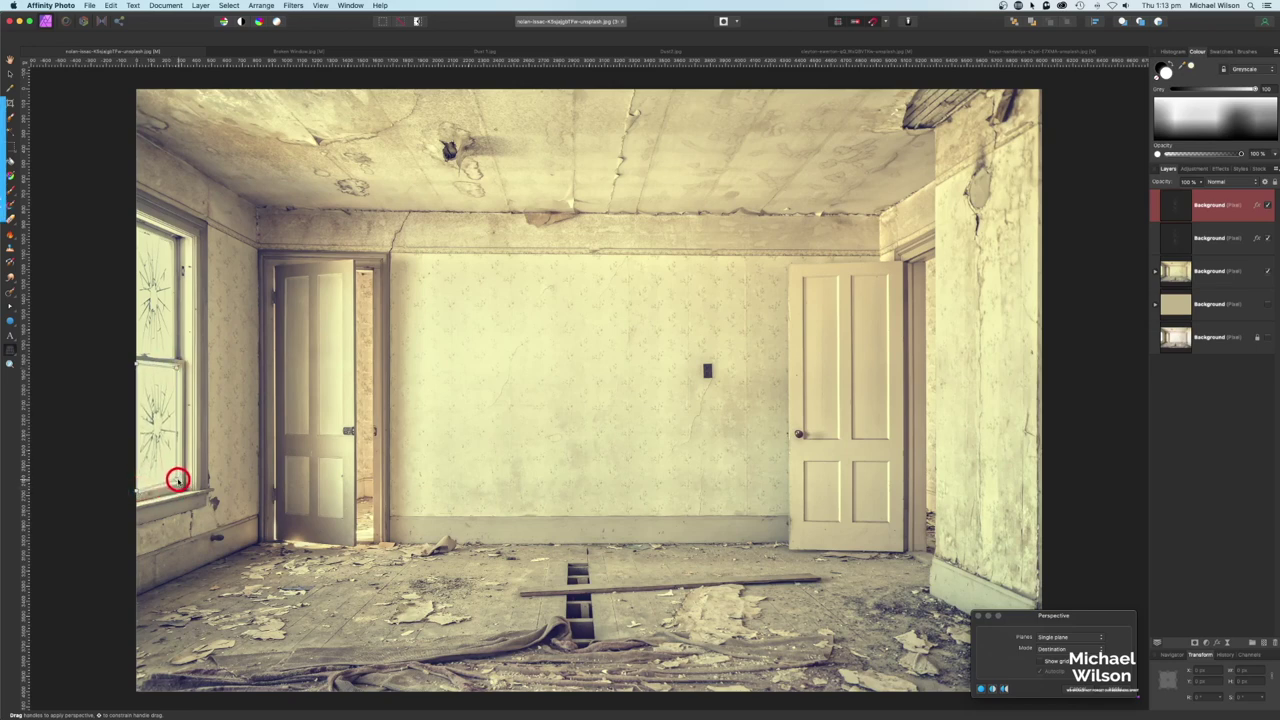
left_click(1108, 686)
left_click_drag(149, 394, 147, 406)
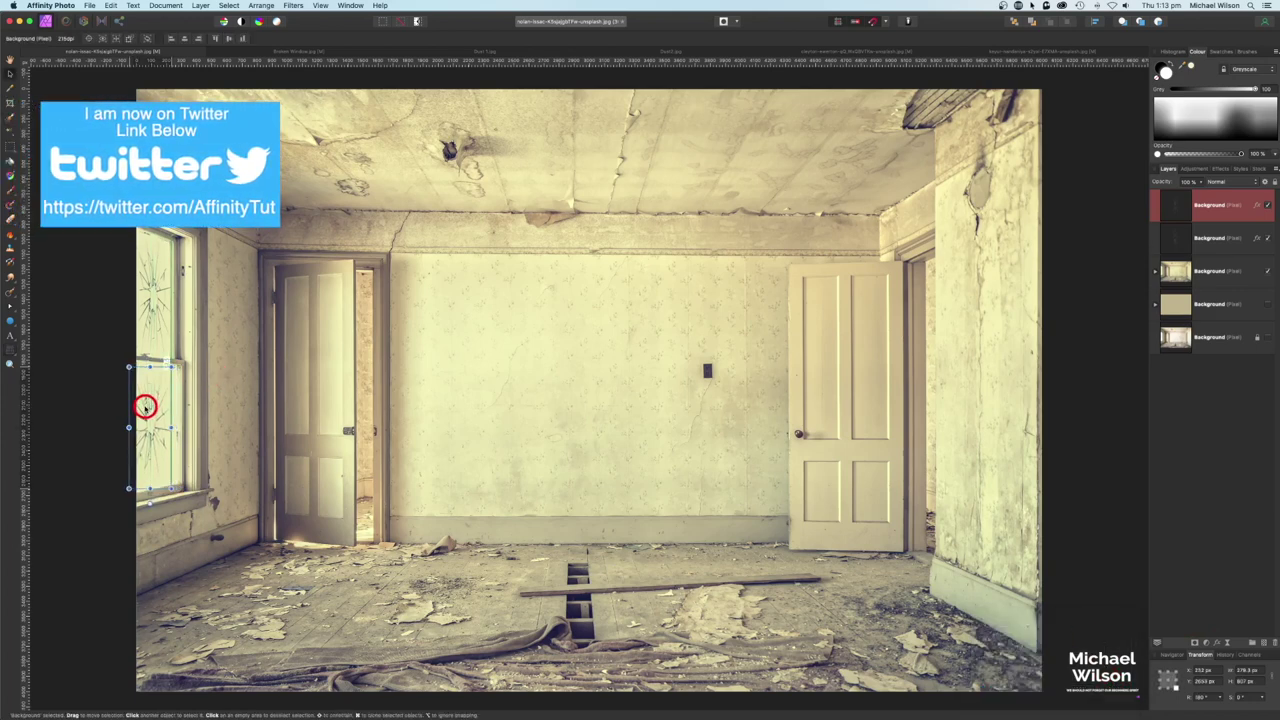
left_click(182, 298)
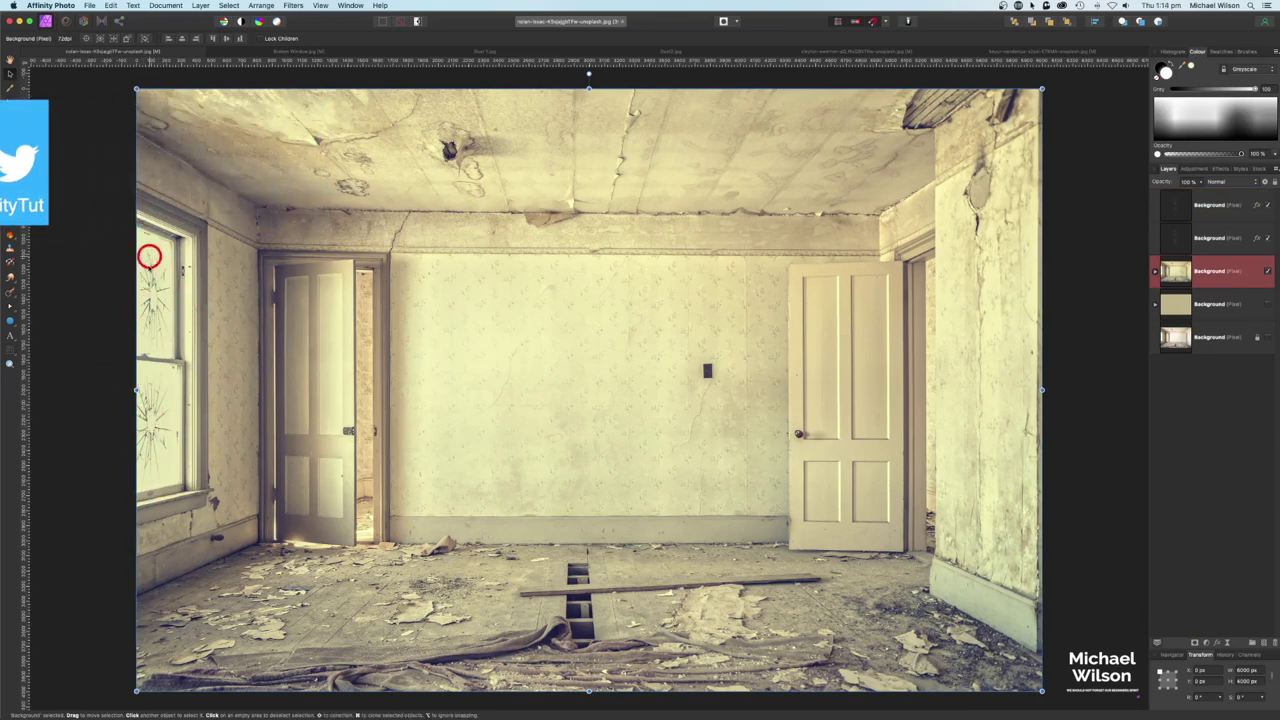
- Group the two cracked glass layers and name the group Window
left_click(1212, 206)
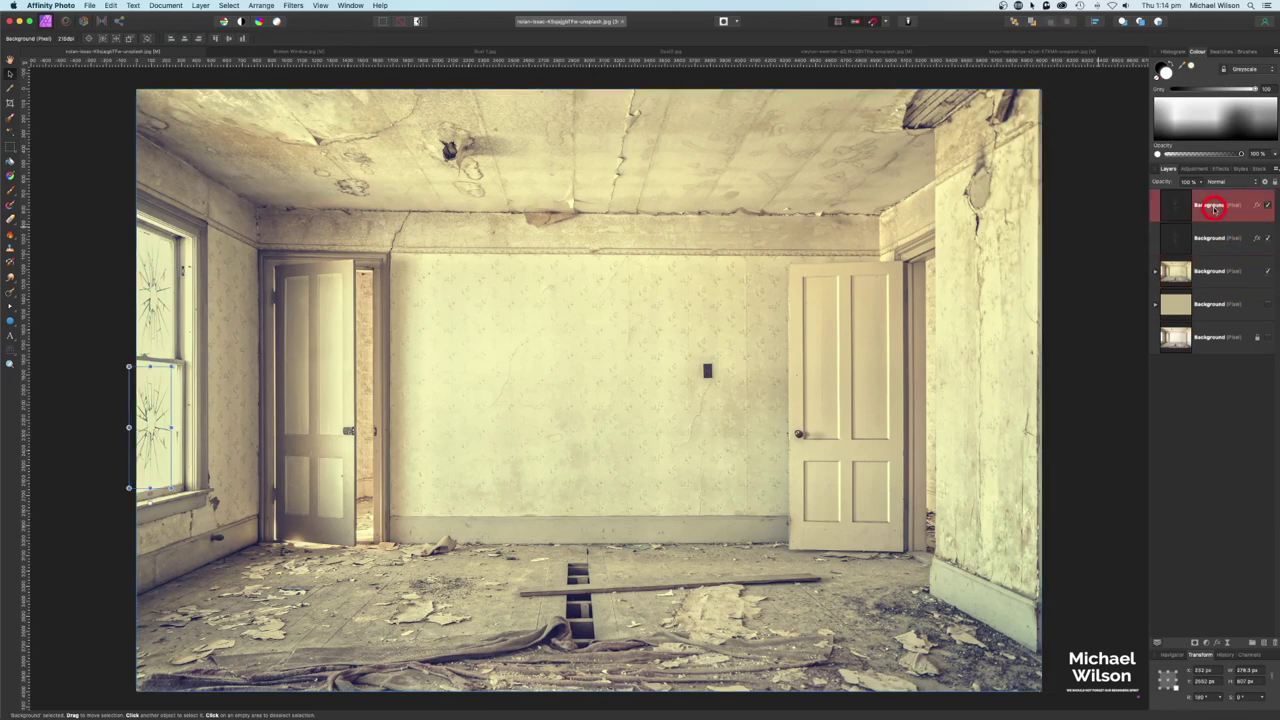
left_click(1214, 240, "shift")
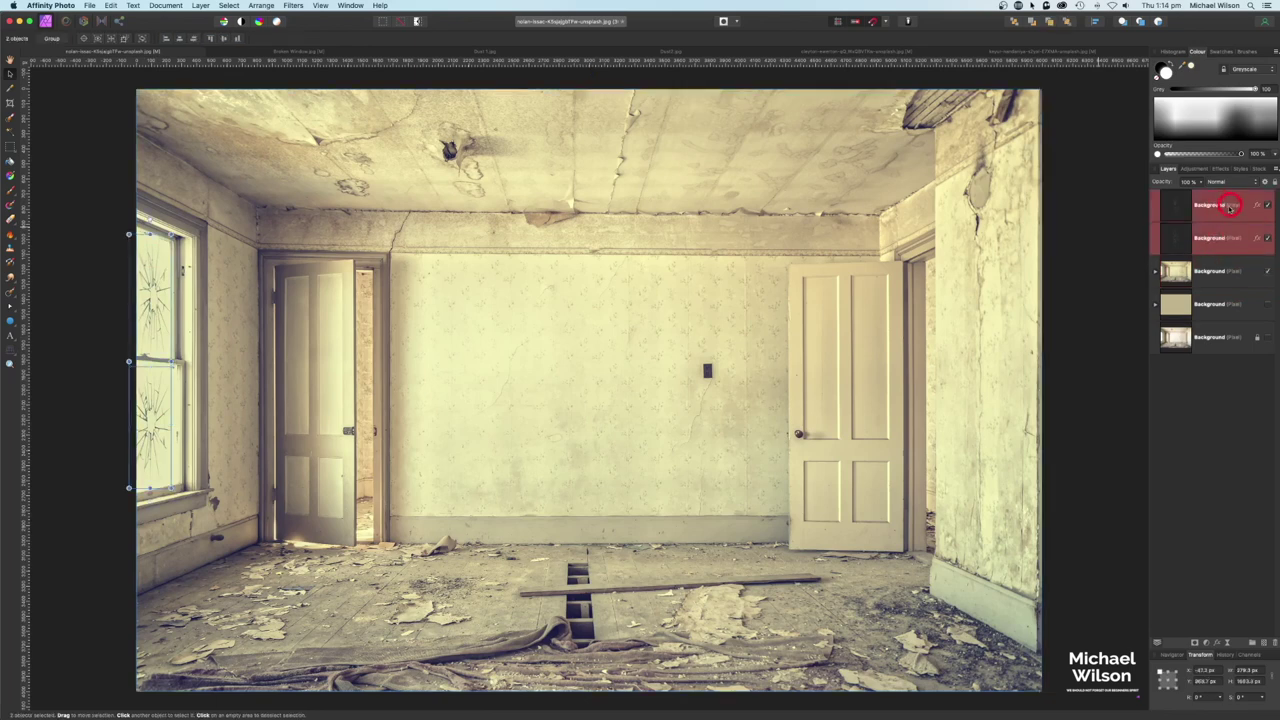
key("super+g")
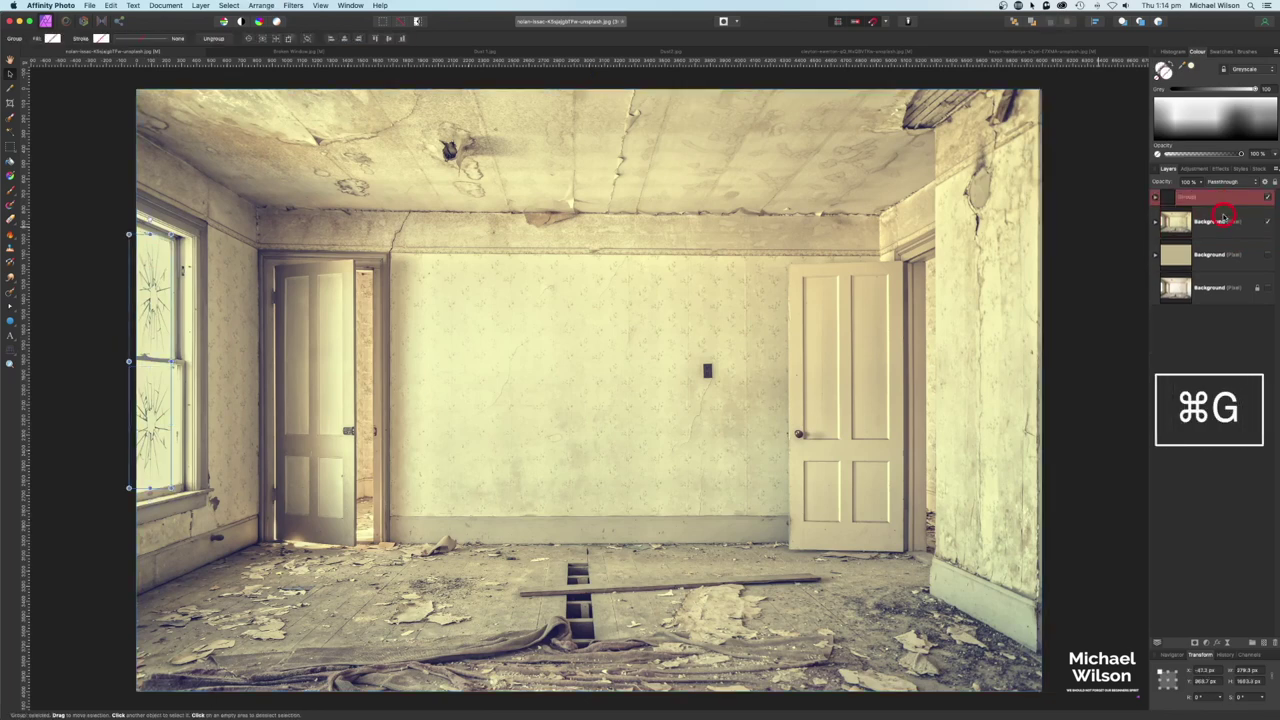
double_click(1209, 197)
type("Window")
key("Return")
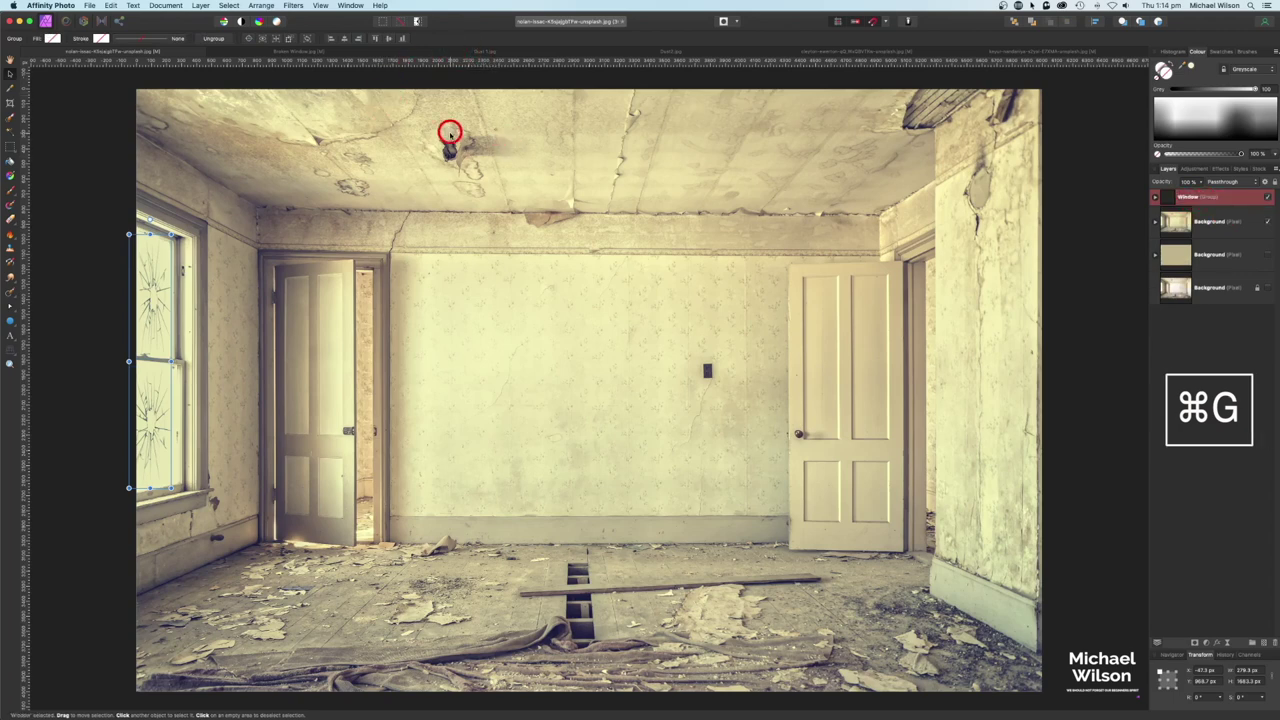
- Copy the dust texture from Dust 1.jpg into the room document and set its blend mode to Screen
left_click(444, 51)
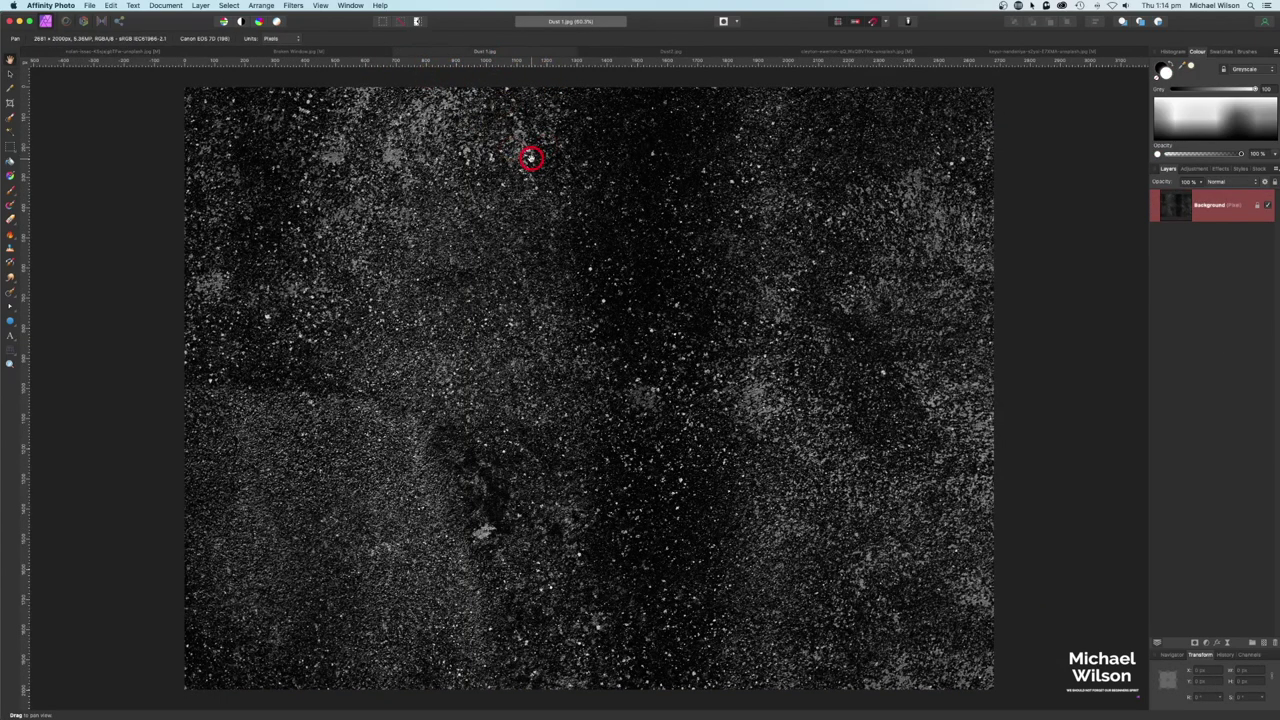
key("super+c")
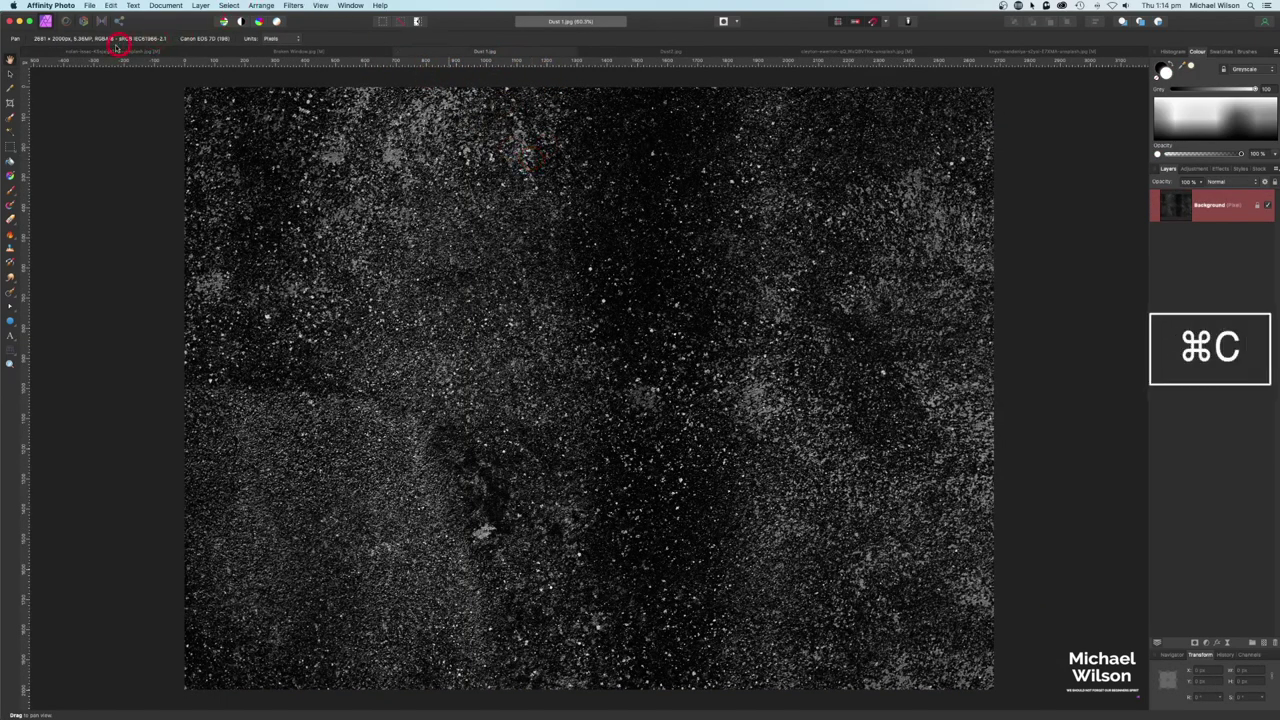
left_click(108, 51)
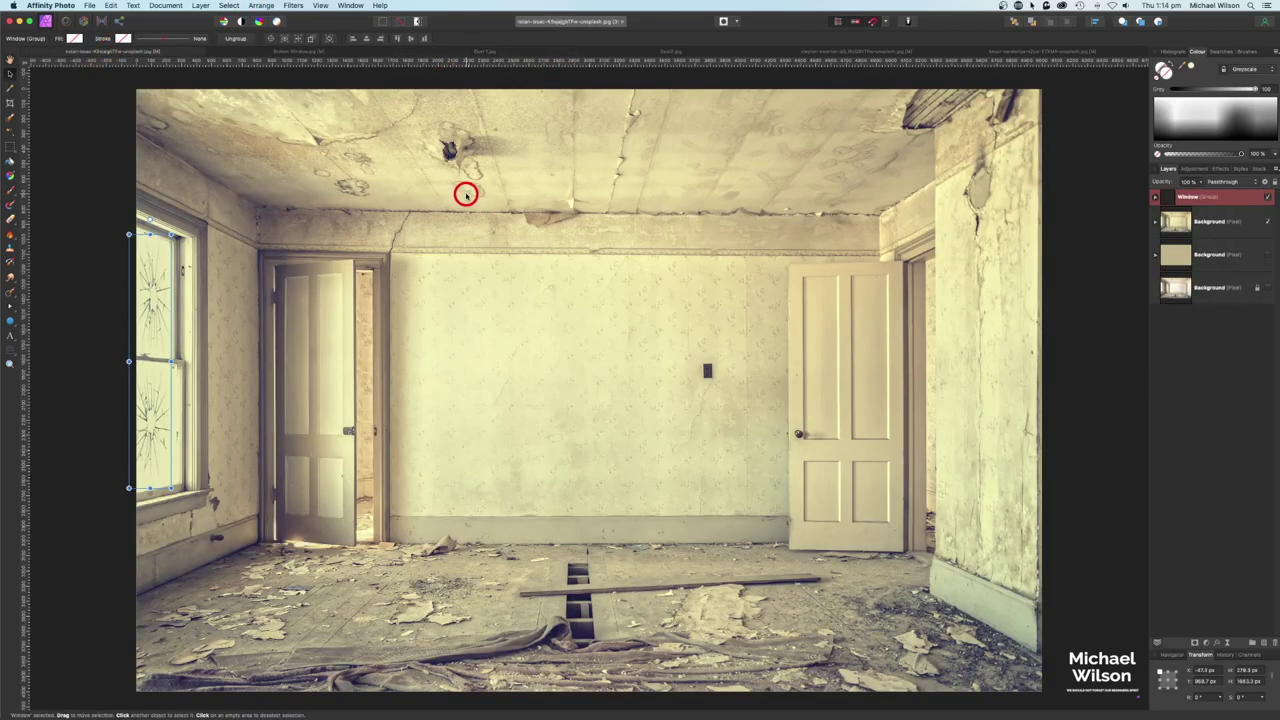
key("super+v")
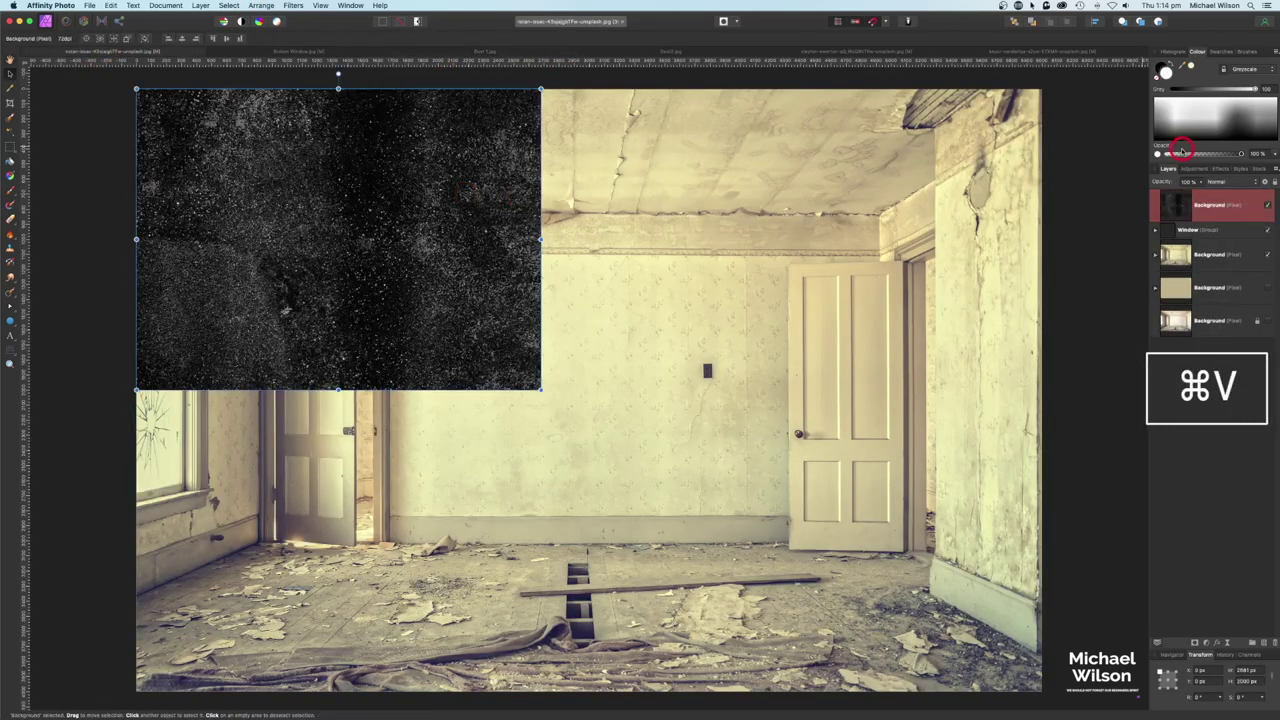
left_click(1226, 186)
left_click(1200, 210)
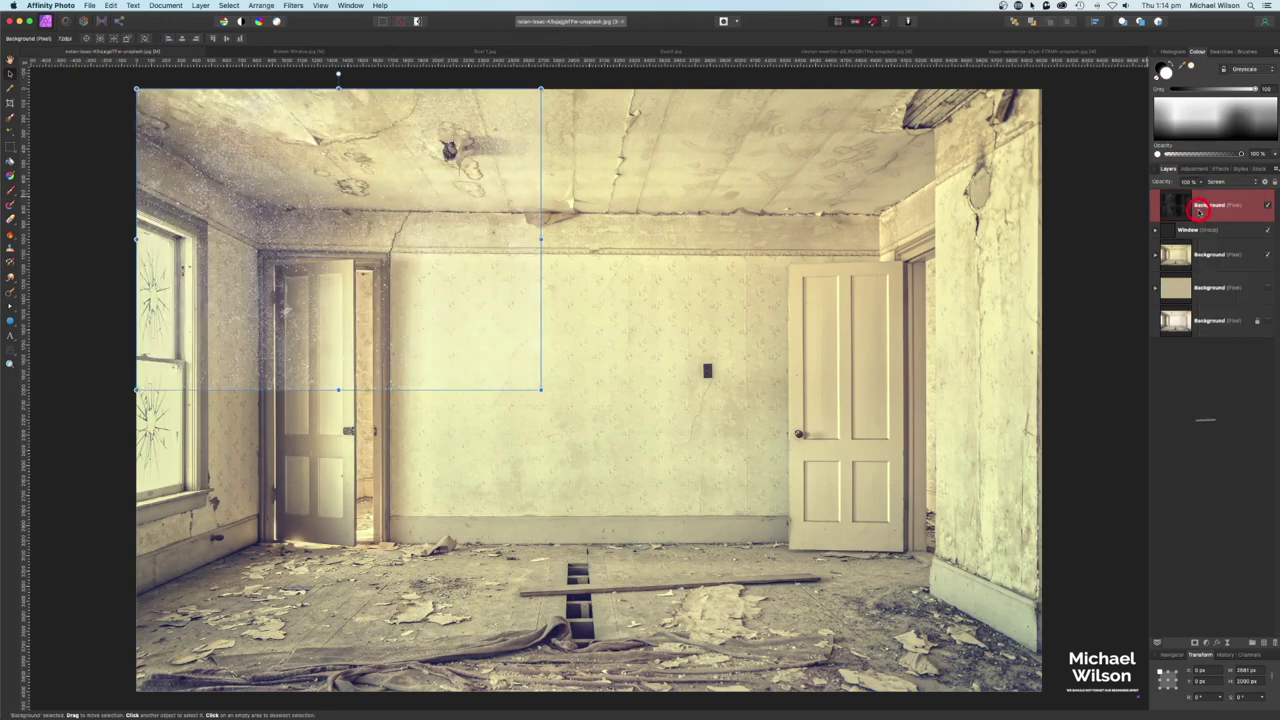
- Duplicate the dust layer, move the copy down over the window wall, and taper its inner side with the Perspective tool
key("super+j")
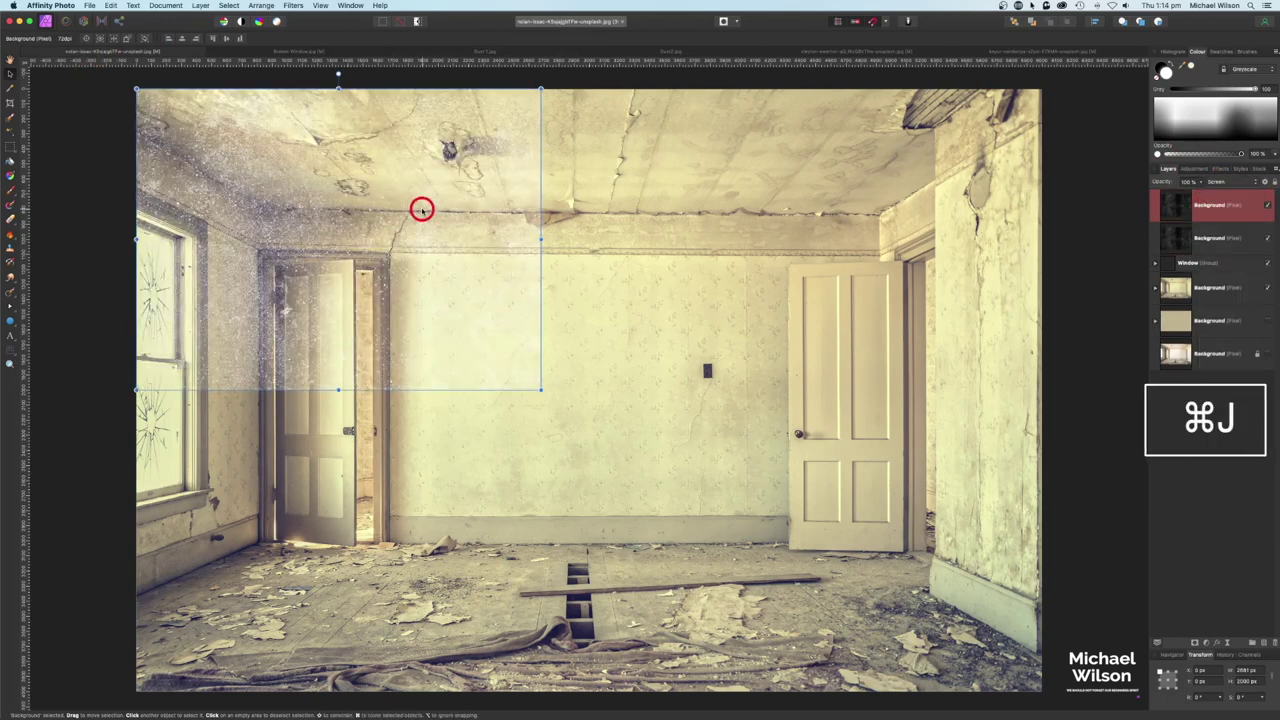
left_click_drag(410, 188, 409, 317)
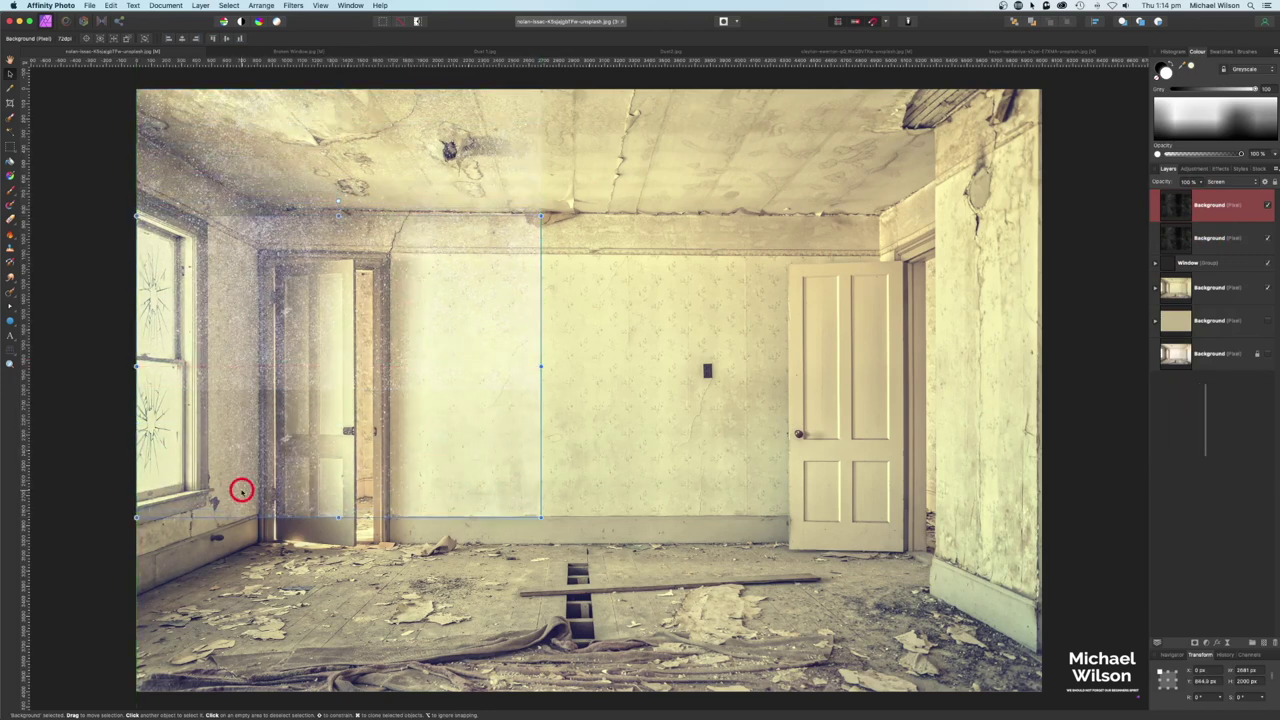
left_click(15, 360)
left_click(13, 352)
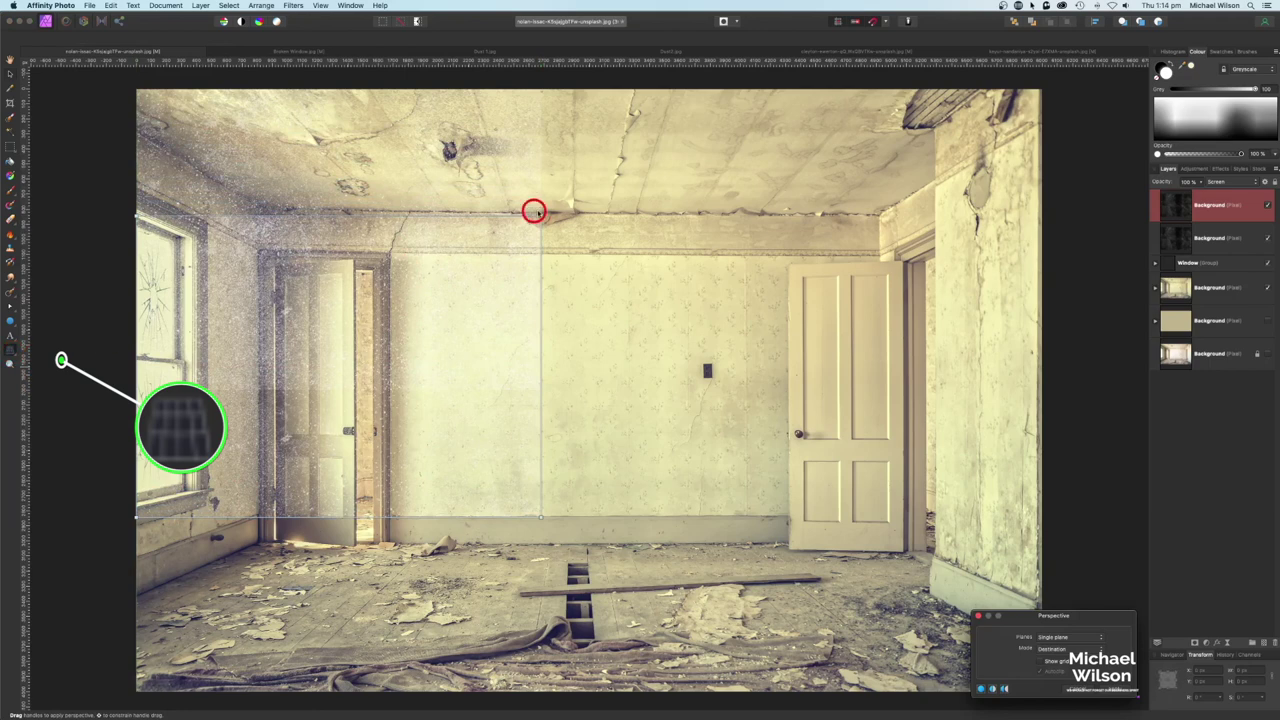
left_click_drag(541, 214, 540, 350)
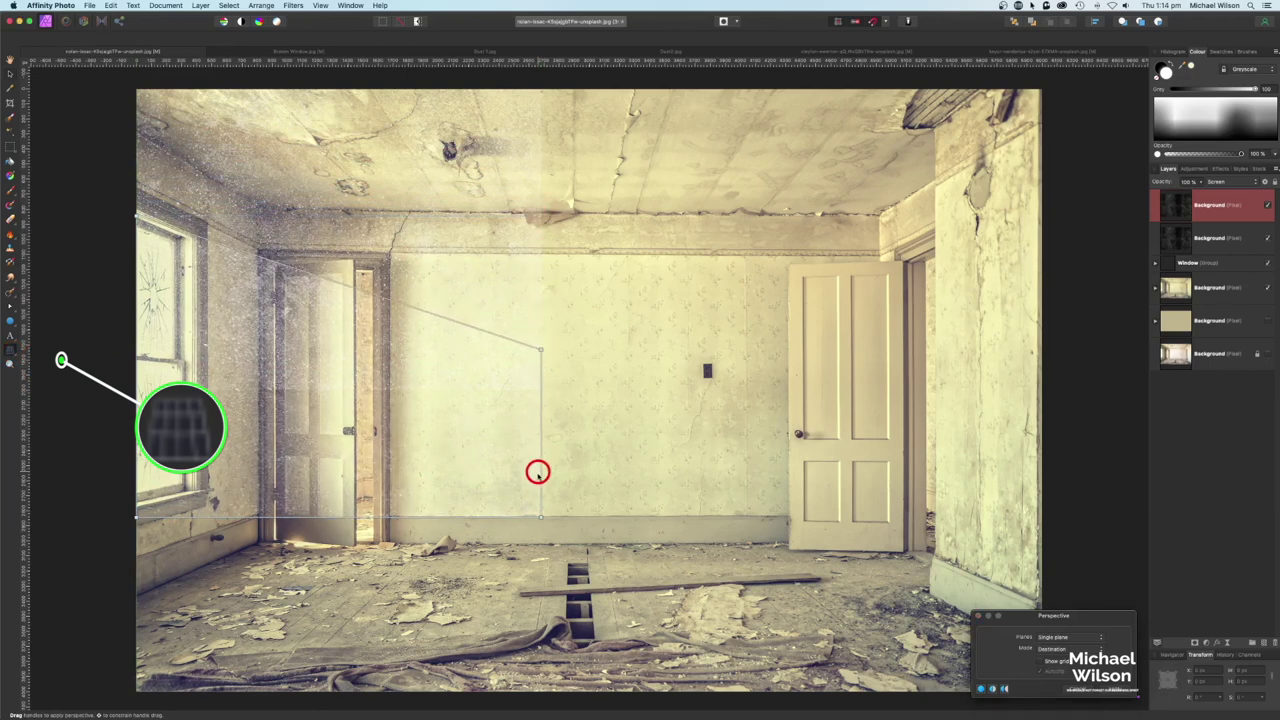
left_click_drag(540, 519, 547, 468)
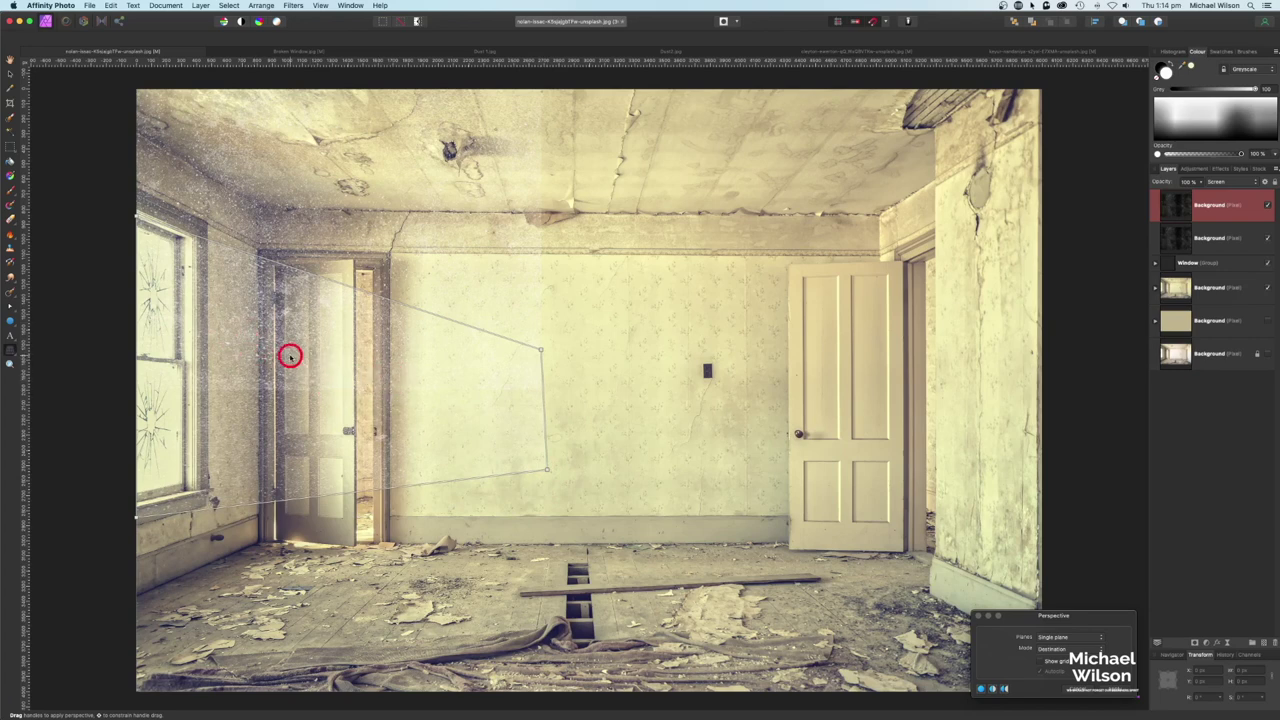
left_click(1120, 690)
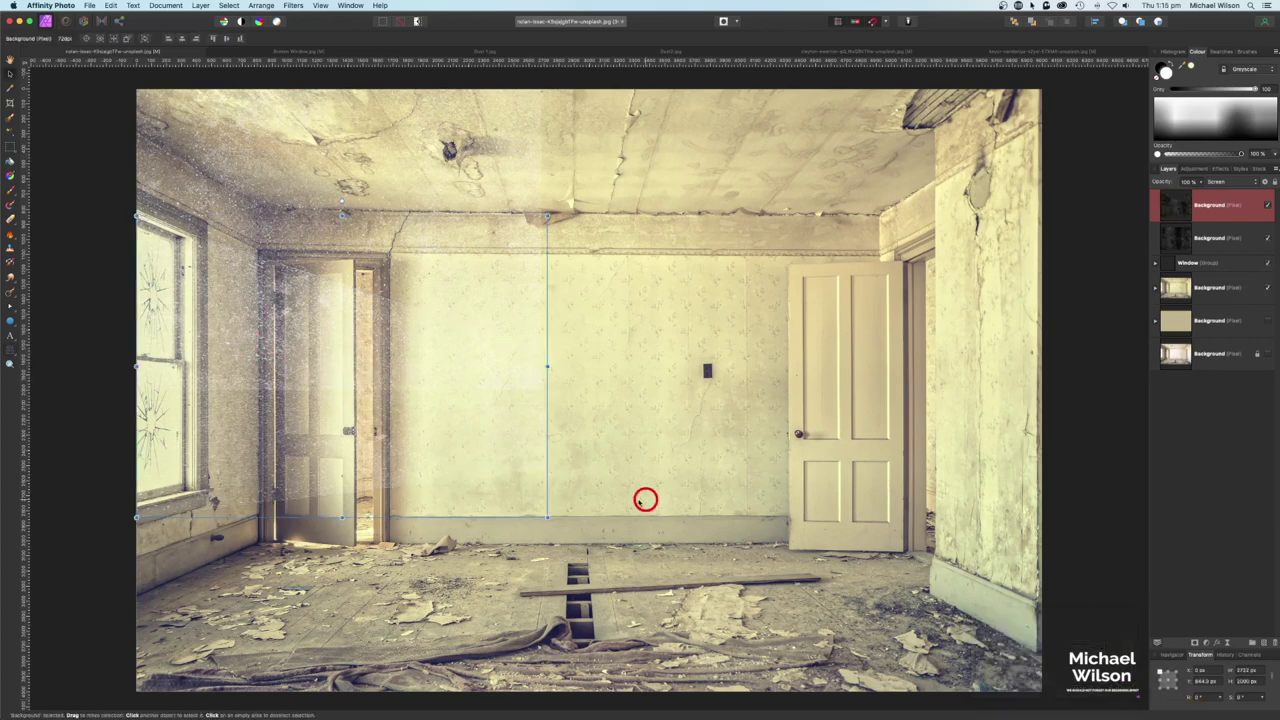
- Stretch the original dust layer to 6000 by 4000 px so it covers the whole room, and lower its opacity to 75%
left_click(1220, 241)
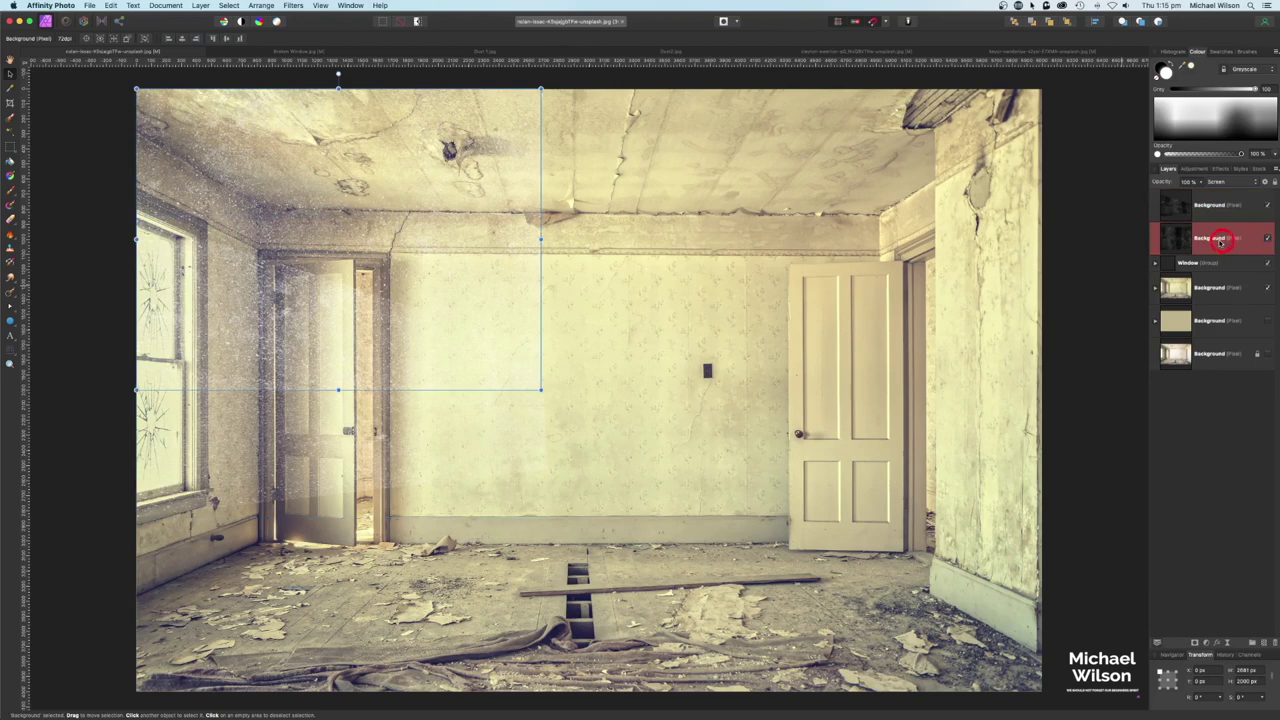
key("super+minus")
left_click_drag(551, 391, 917, 597)
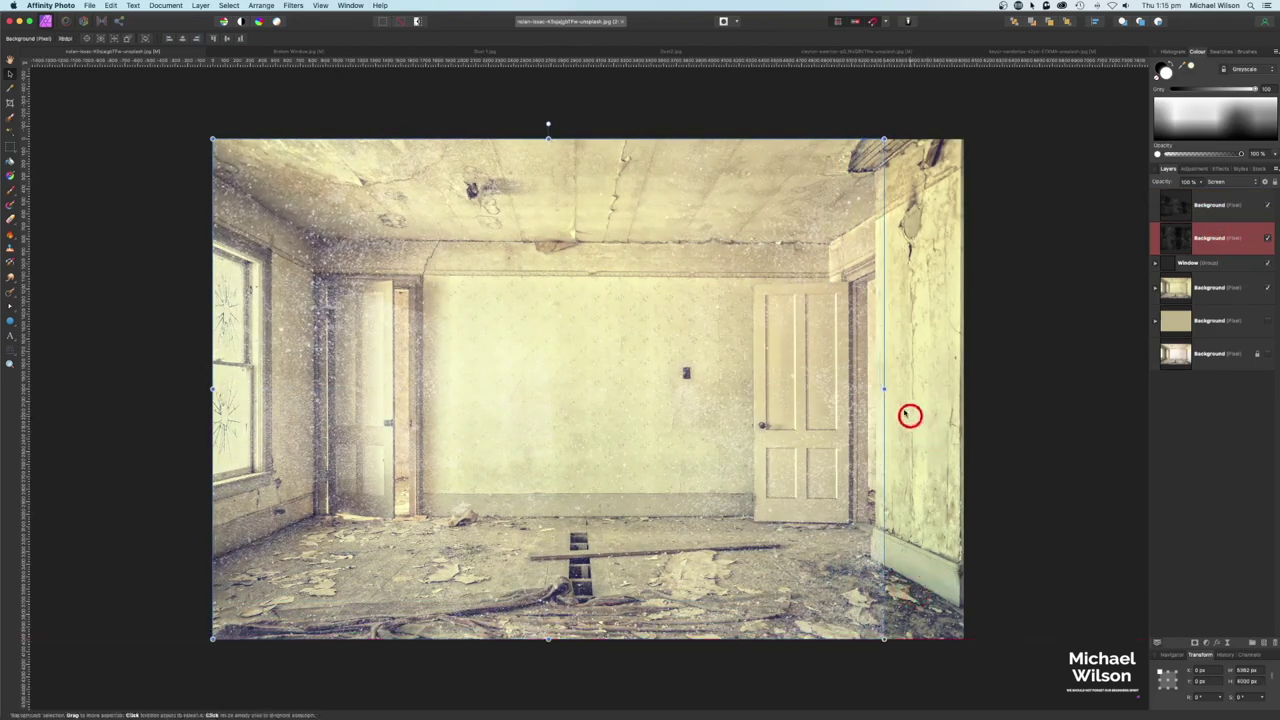
left_click_drag(883, 388, 960, 392)
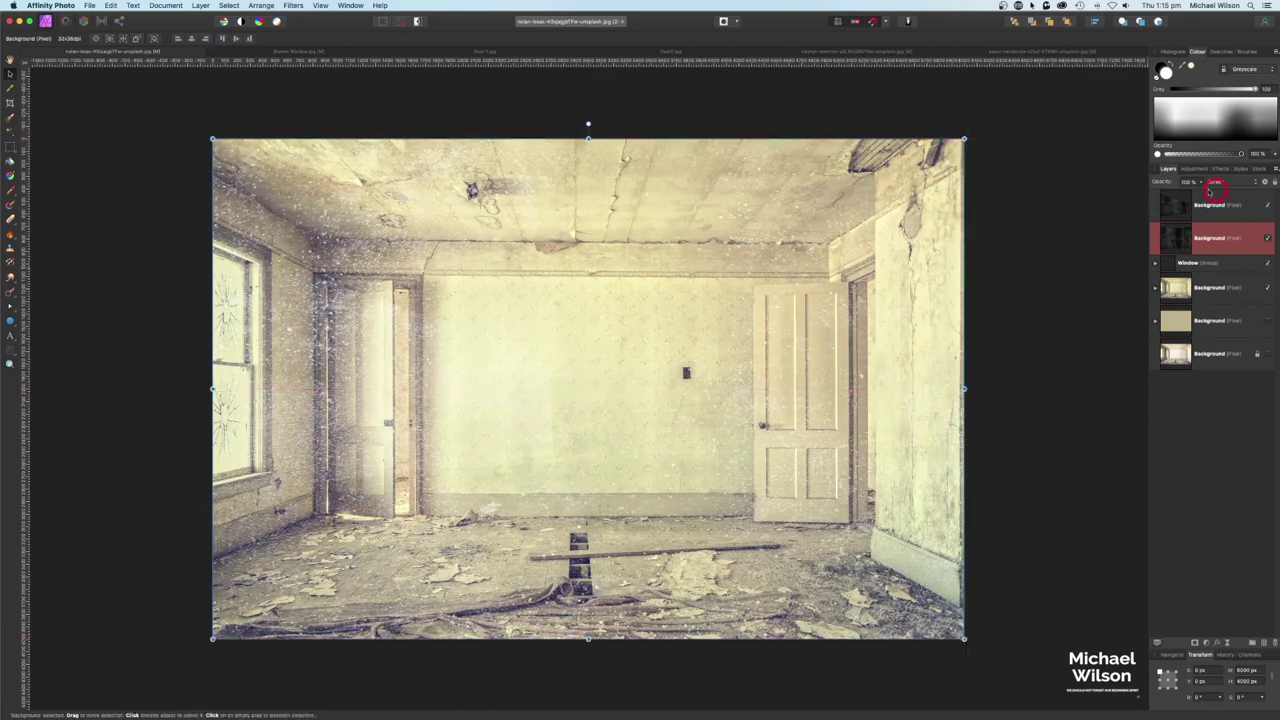
left_click_drag(1201, 184, 1167, 193)
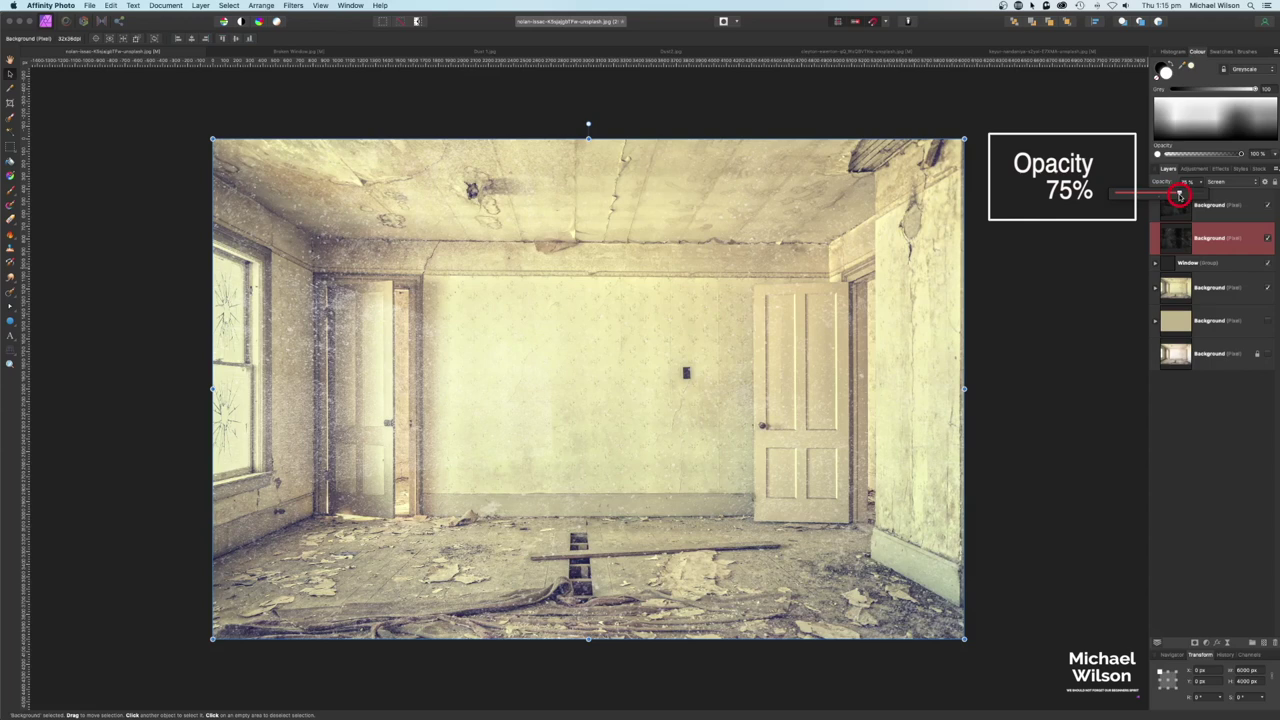
- Add a mask to the perspective-distorted dust layer and select that mask for editing
left_click(1177, 219)
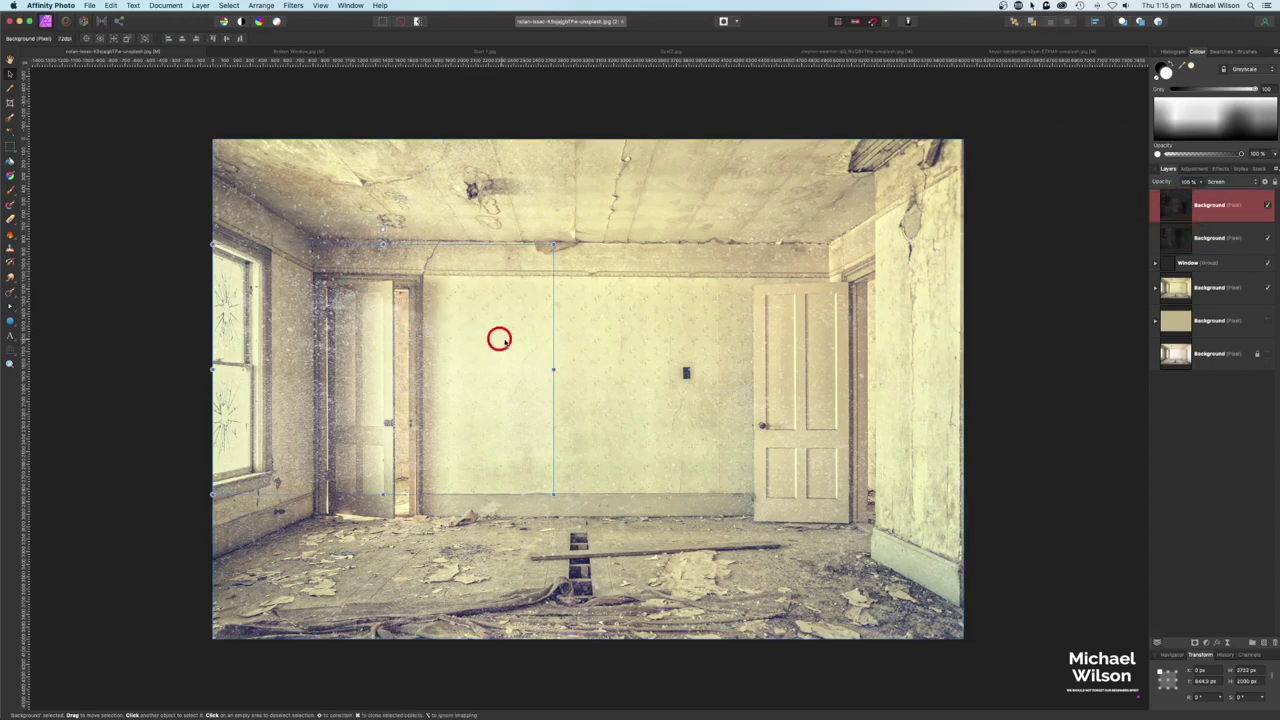
left_click(1156, 238)
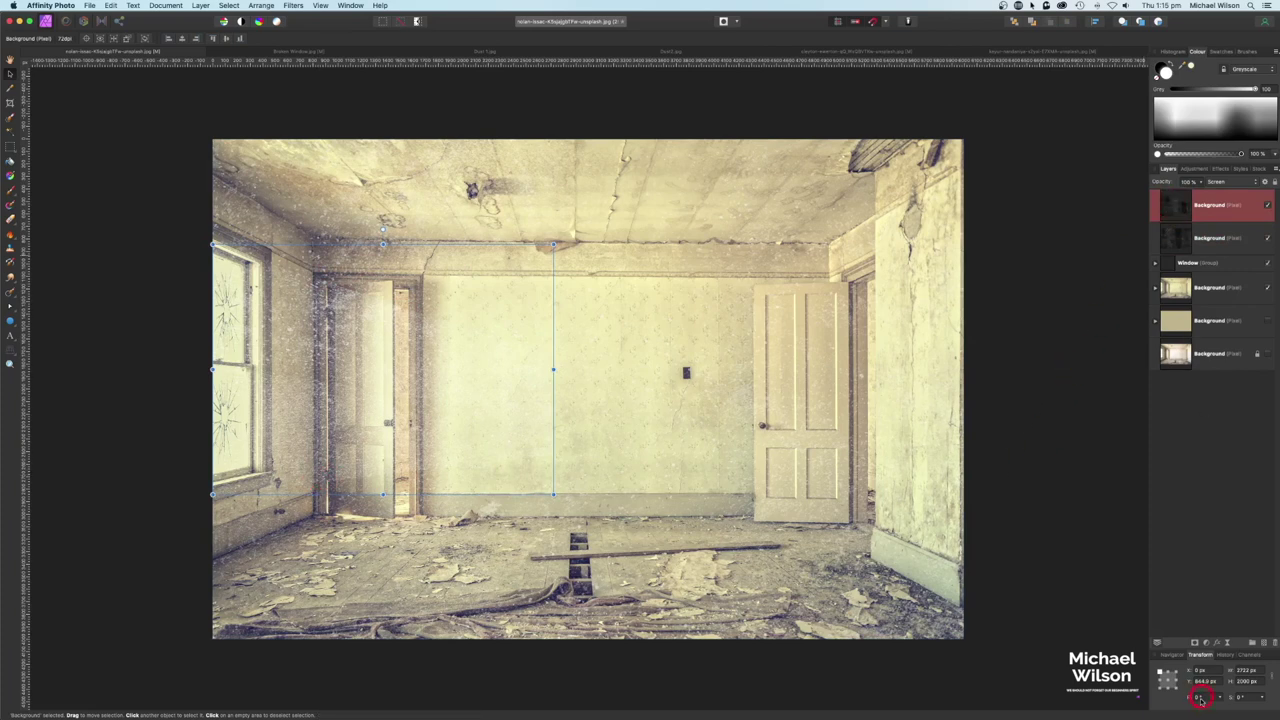
left_click(1195, 643)
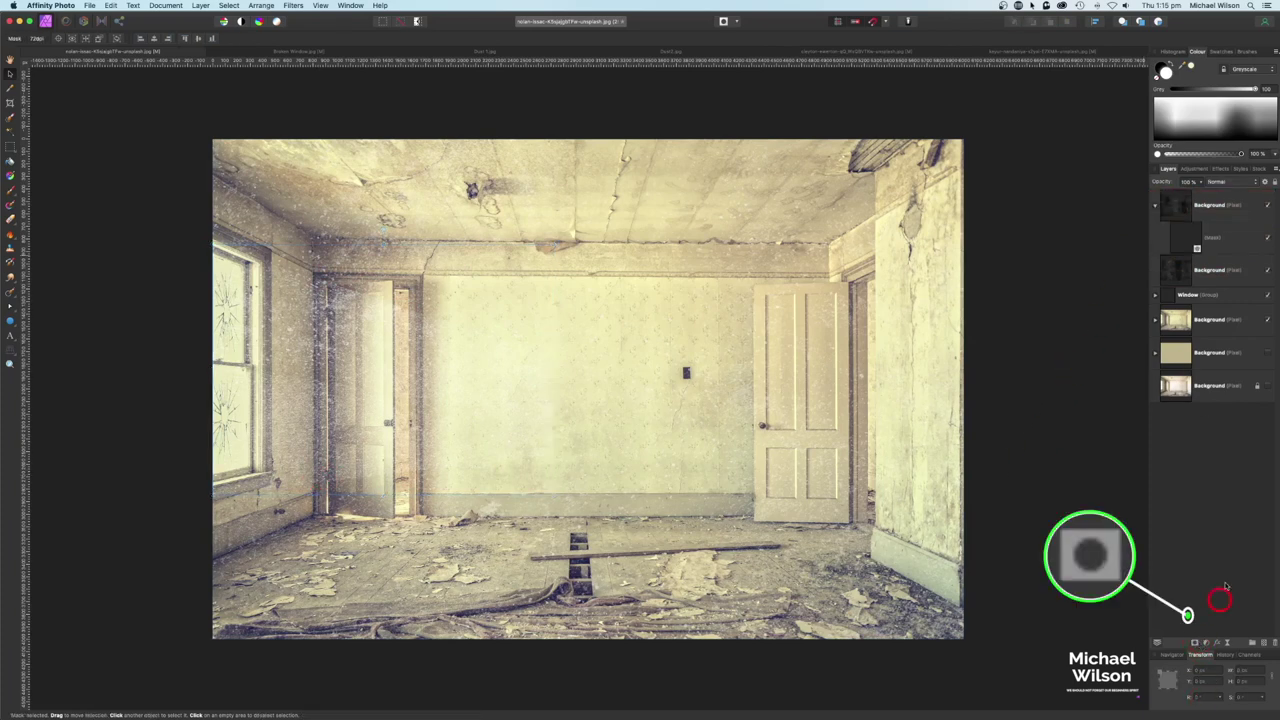
left_click(1187, 237)
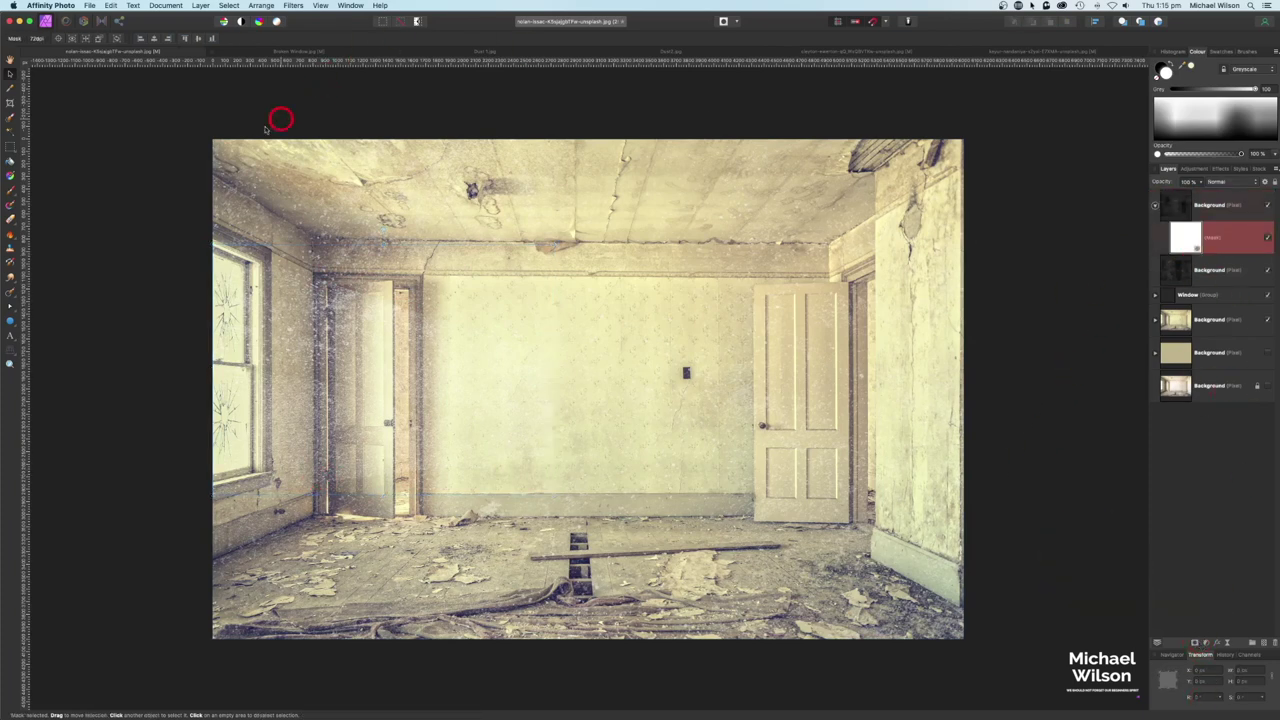
- Paint black on the dust mask along the wall corner and ceiling edge with a soft brush at 25% flow, 100% opacity and 0% hardness
left_click(11, 191)
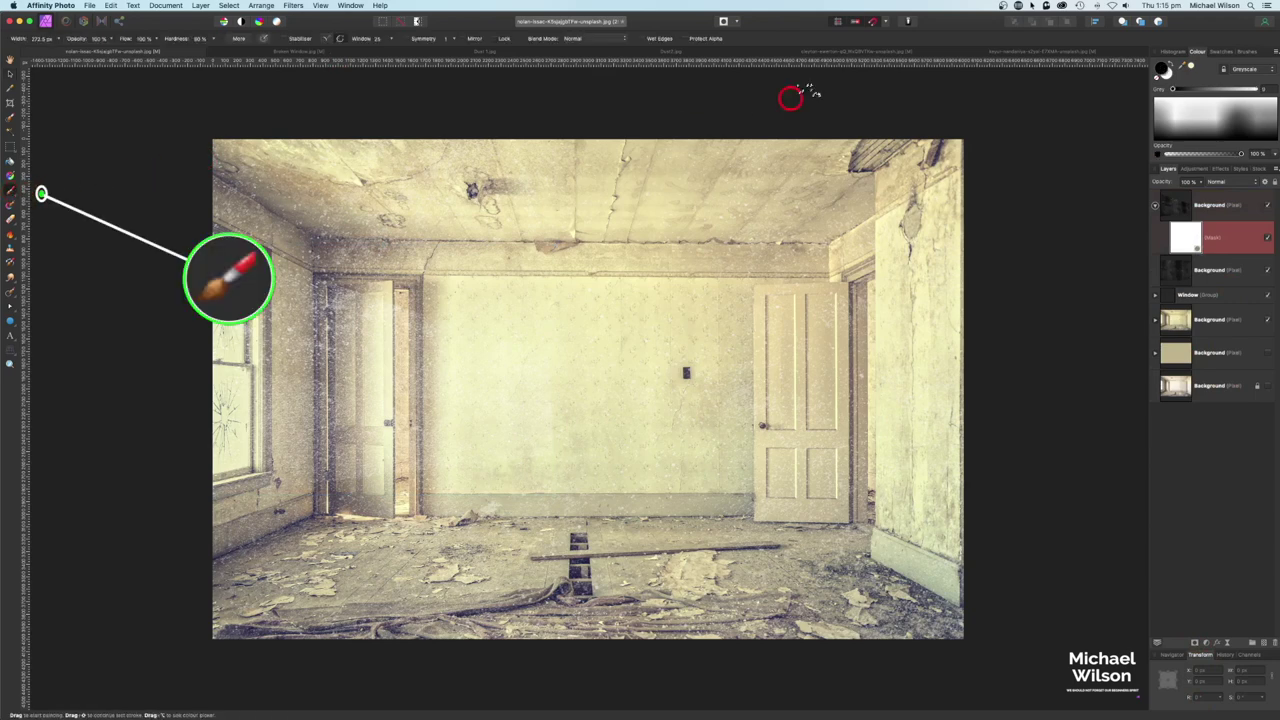
left_click(1247, 51)
scroll(1217, 81, "down", 5)
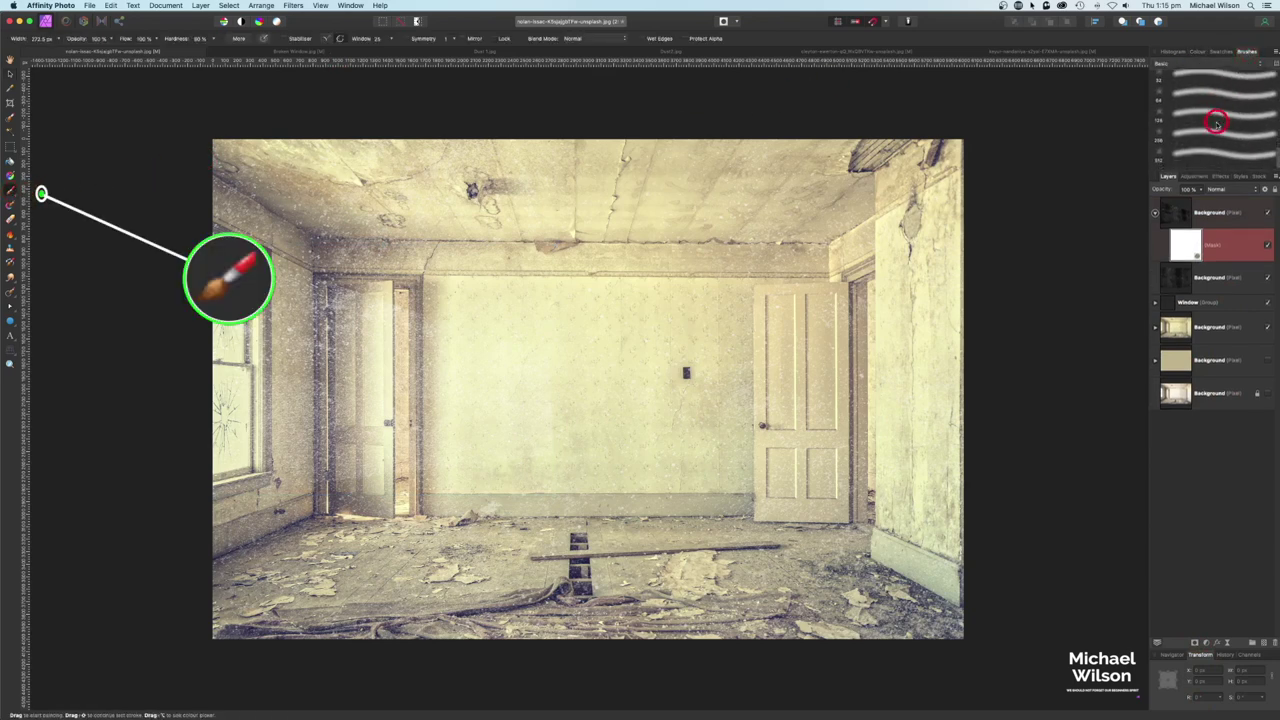
left_click(1210, 138)
left_click(1200, 52)
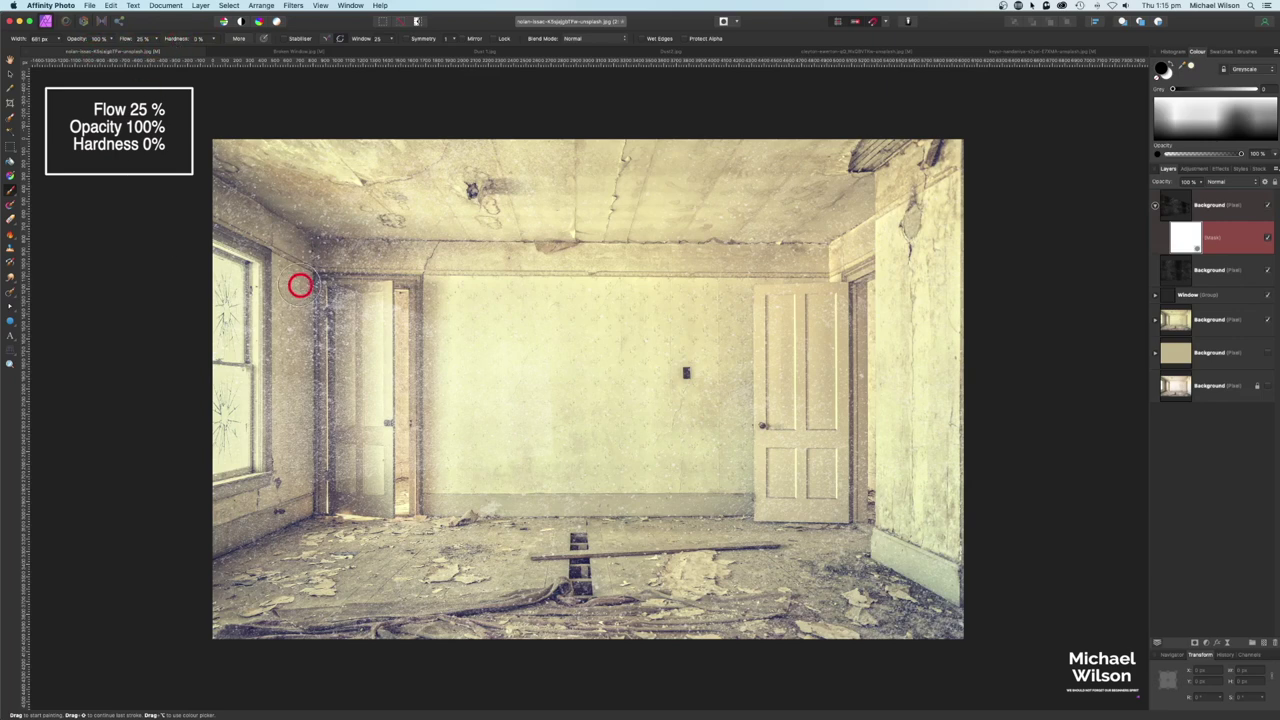
mouse_move(303, 260)
left_mouse_down()
mouse_move(253, 265)
mouse_move(540, 342)
mouse_move(561, 425)
mouse_move(540, 456)
mouse_move(462, 474)
mouse_move(239, 493)
mouse_move(228, 410)
mouse_move(307, 345)
left_mouse_up()
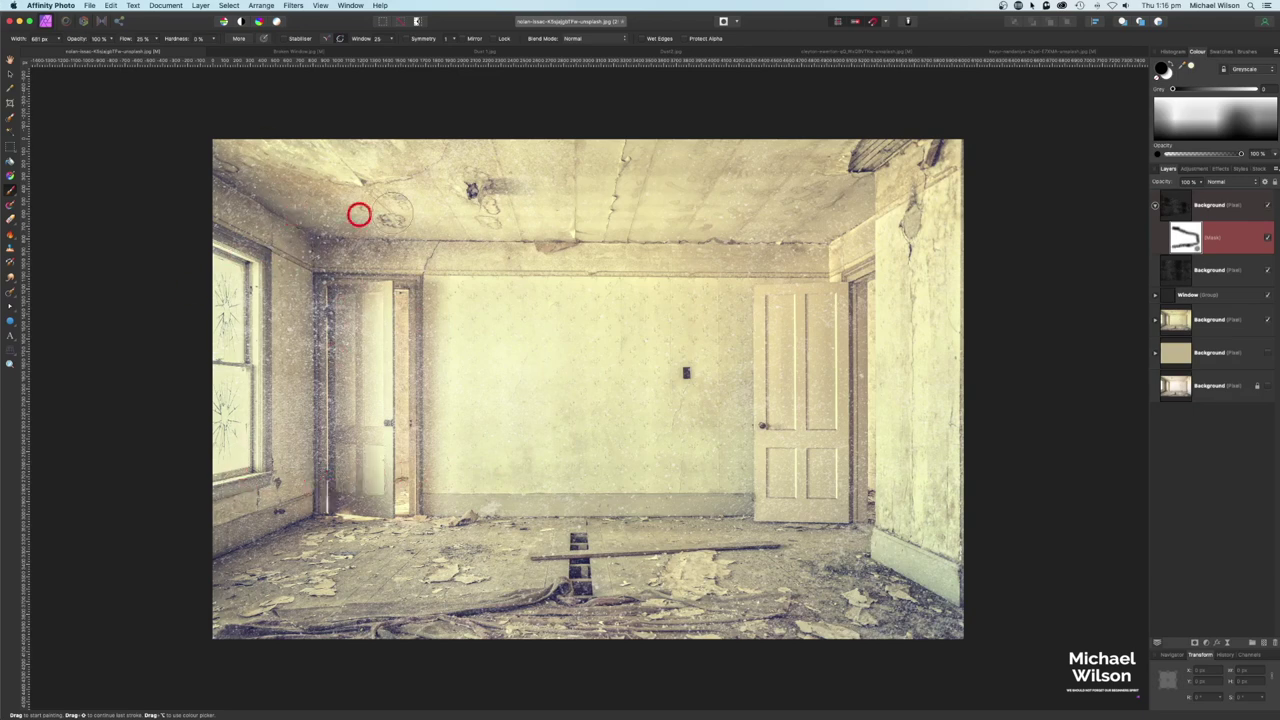
left_click(1156, 204)
left_click(1180, 206)
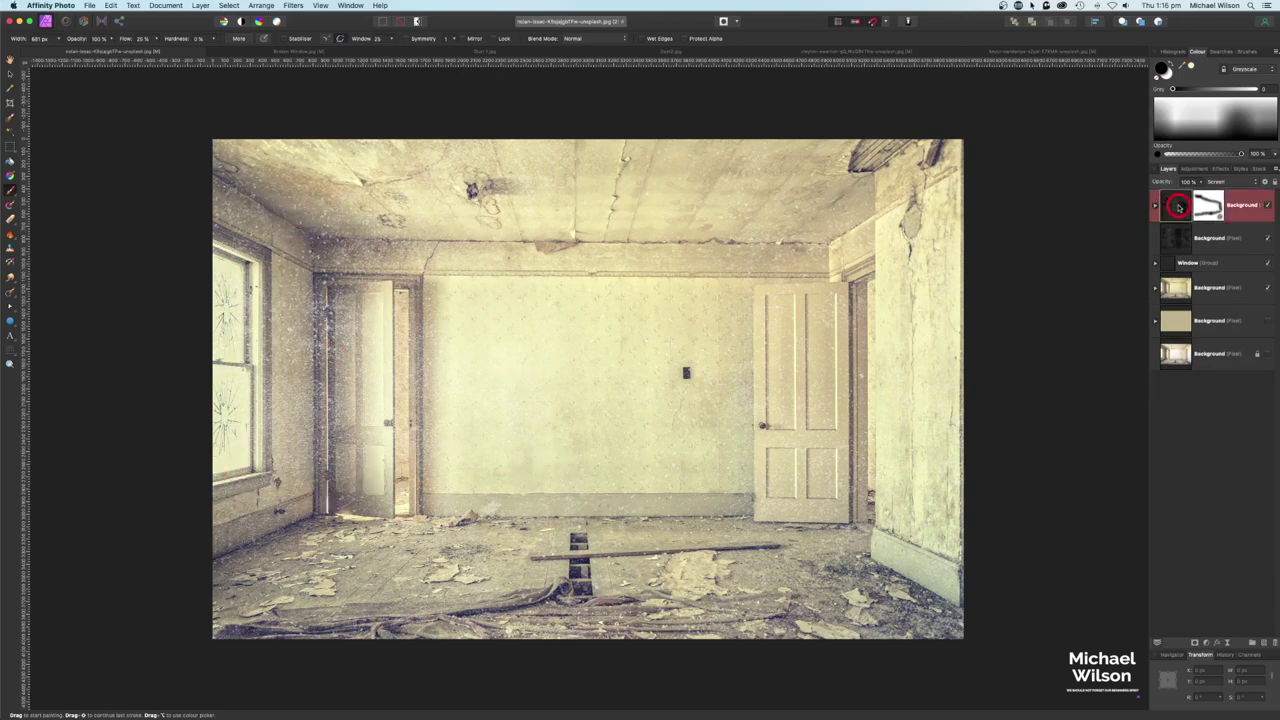
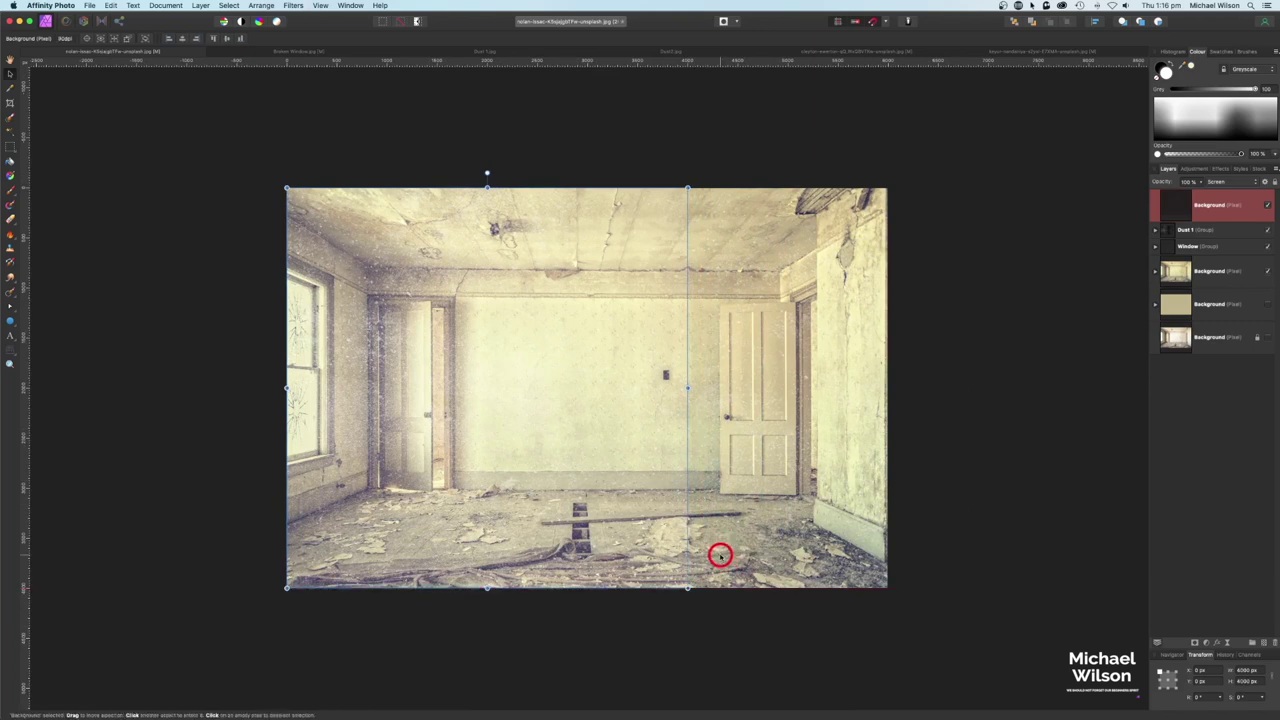
- Stretch the new dust layer to 6000 px wide and distort it onto the floor with the Perspective tool, extending its front corners beyond the room
left_click_drag(695, 391, 888, 391)
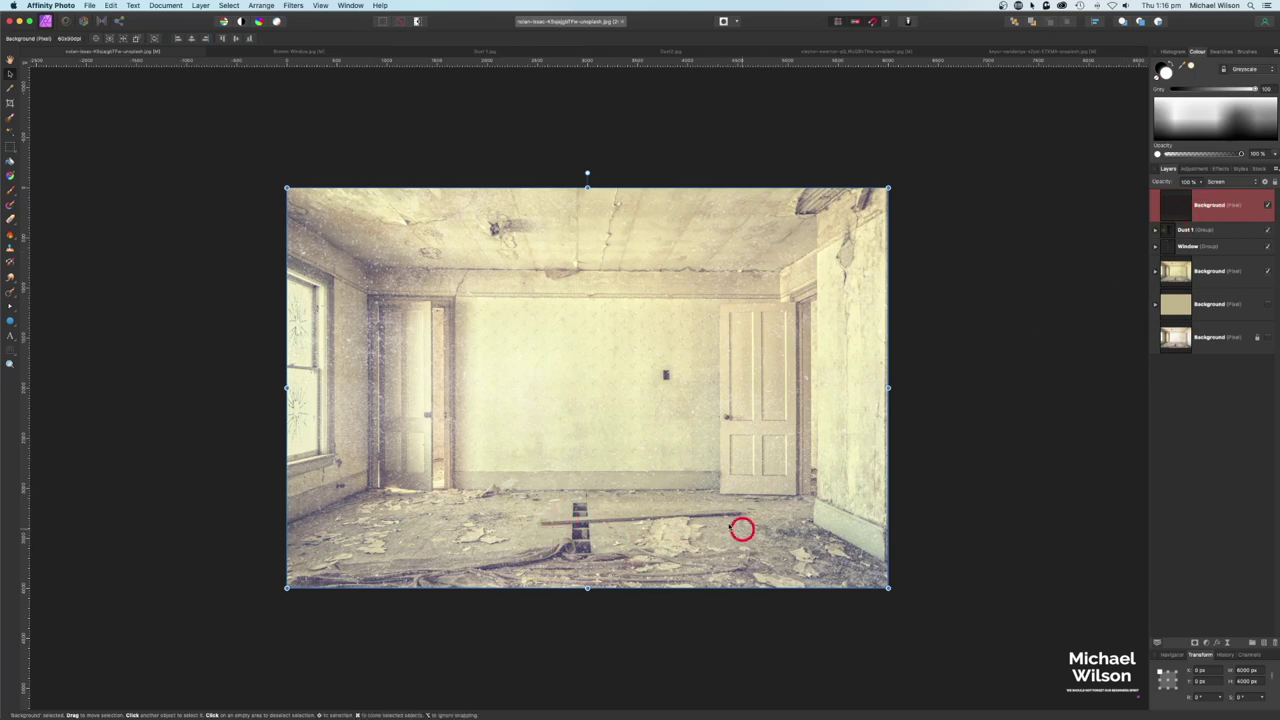
left_click(12, 352)
mouse_move(287, 188)
left_mouse_down()
mouse_move(351, 363)
mouse_move(371, 491)
left_mouse_up()
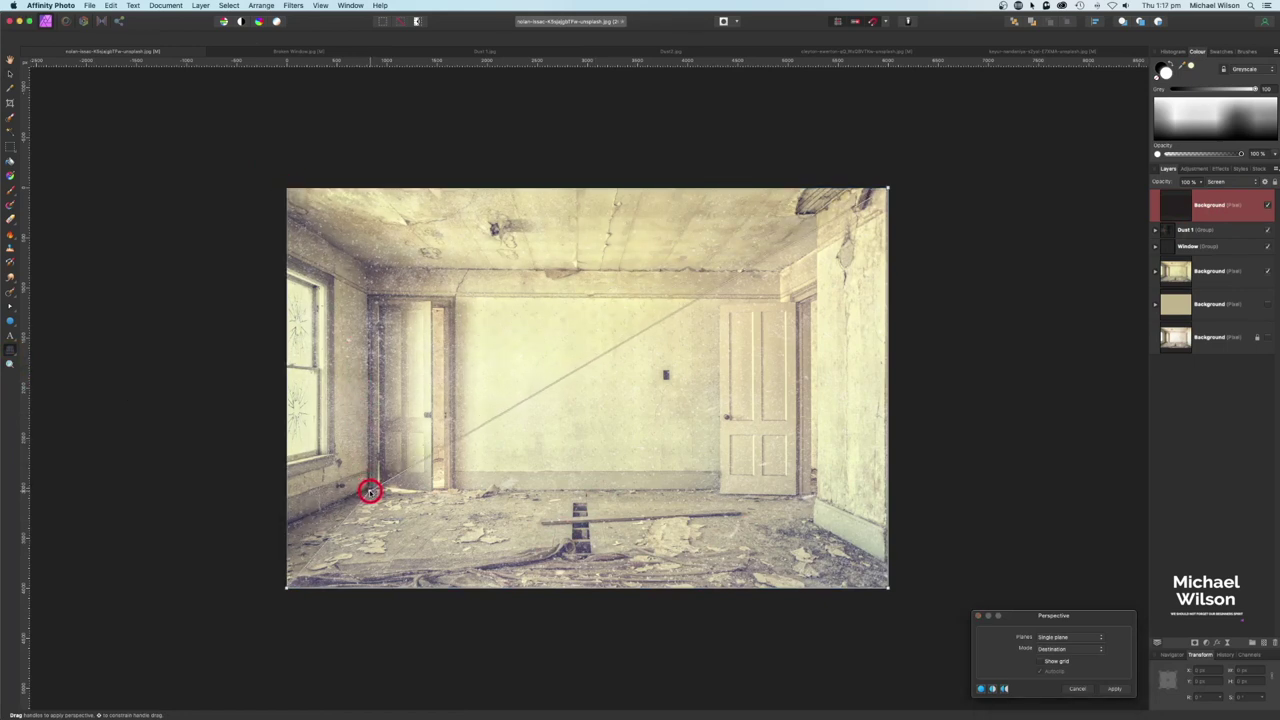
left_click_drag(888, 190, 809, 492)
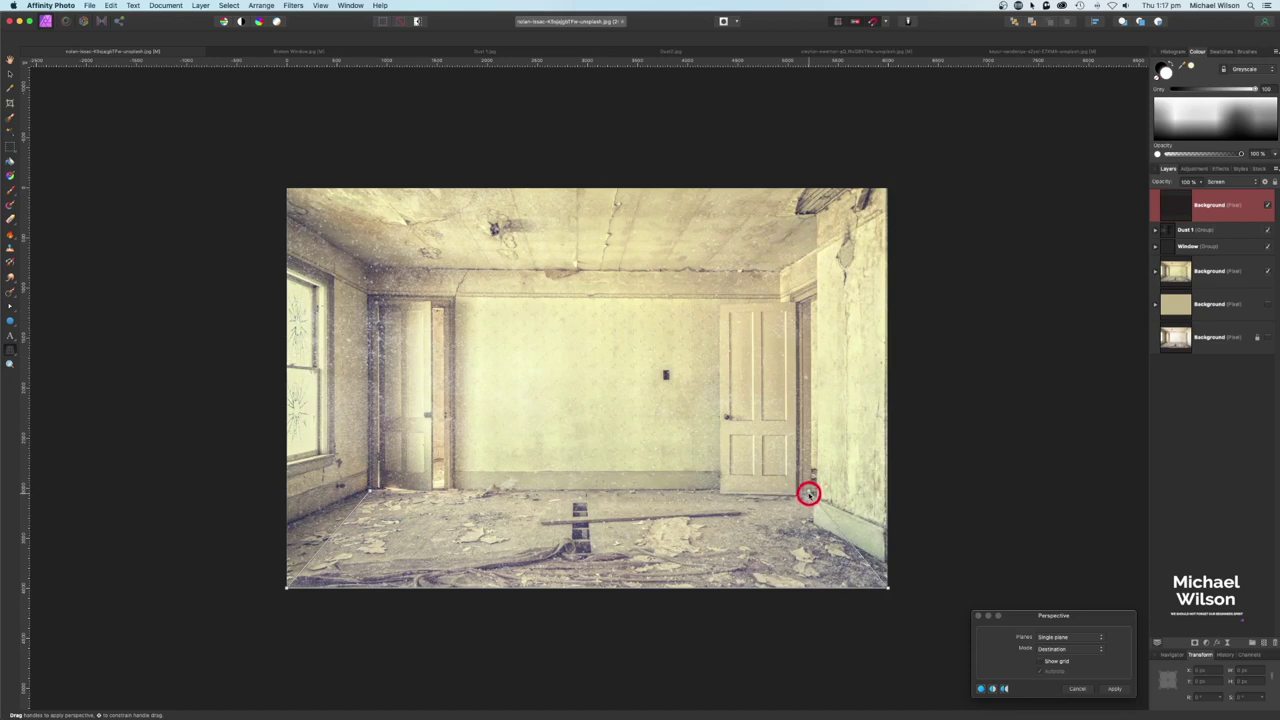
left_click_drag(287, 589, 93, 603)
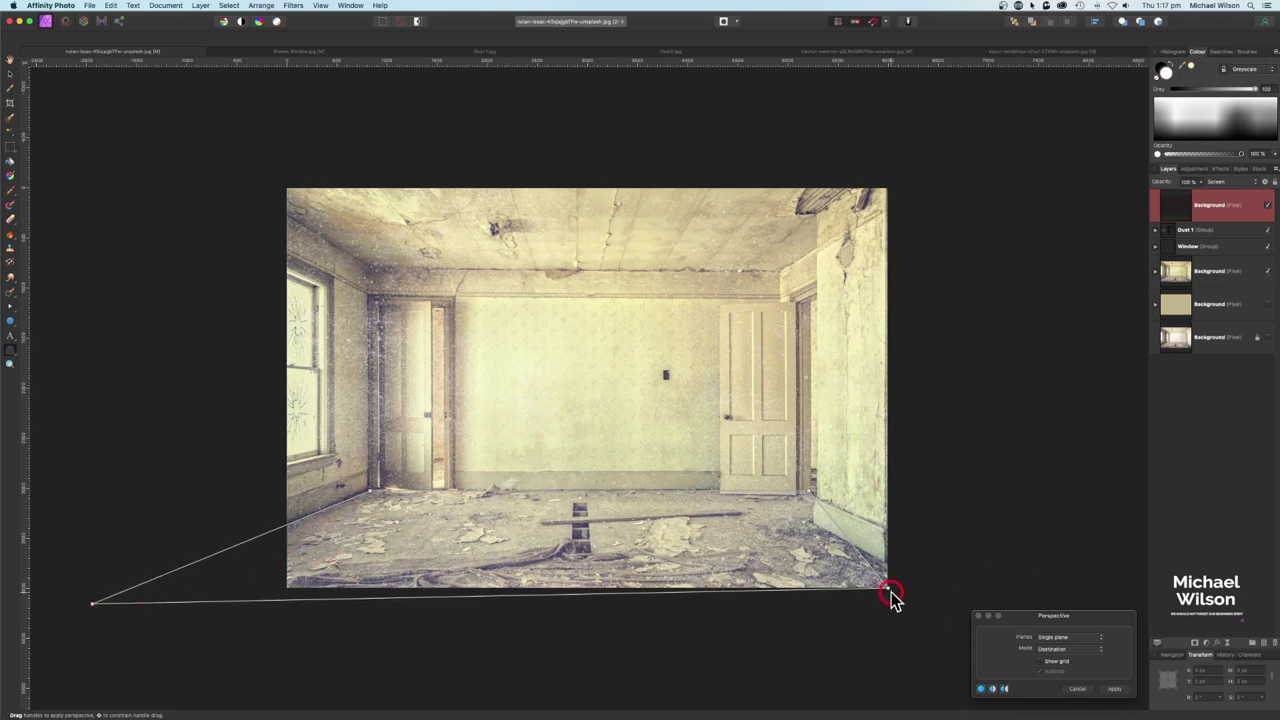
left_click_drag(889, 591, 948, 621)
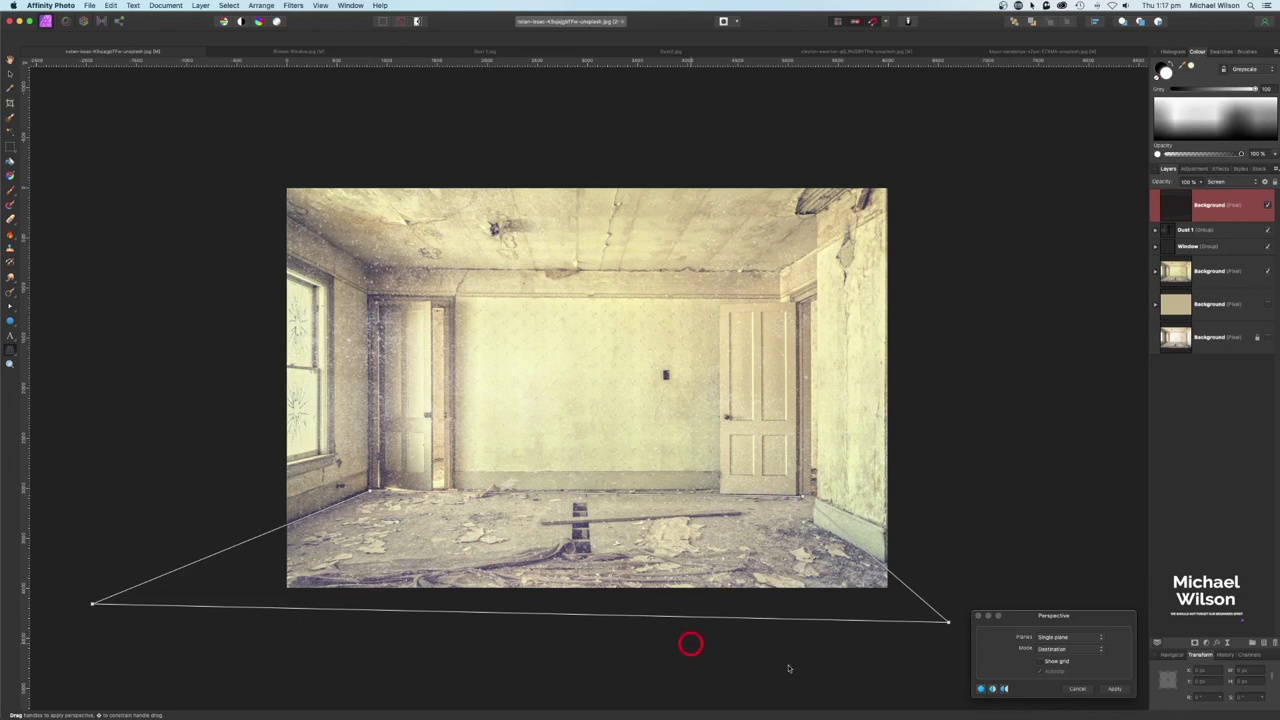
left_click(1115, 688)
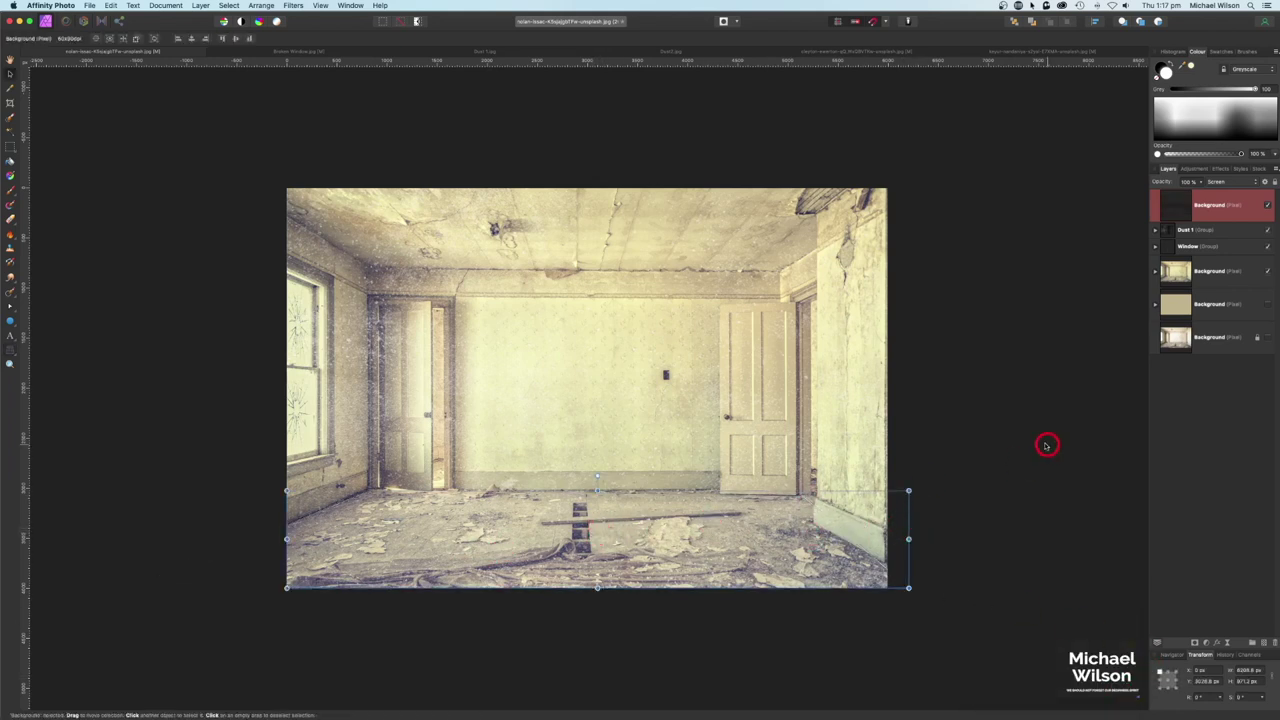
left_click(195, 227)
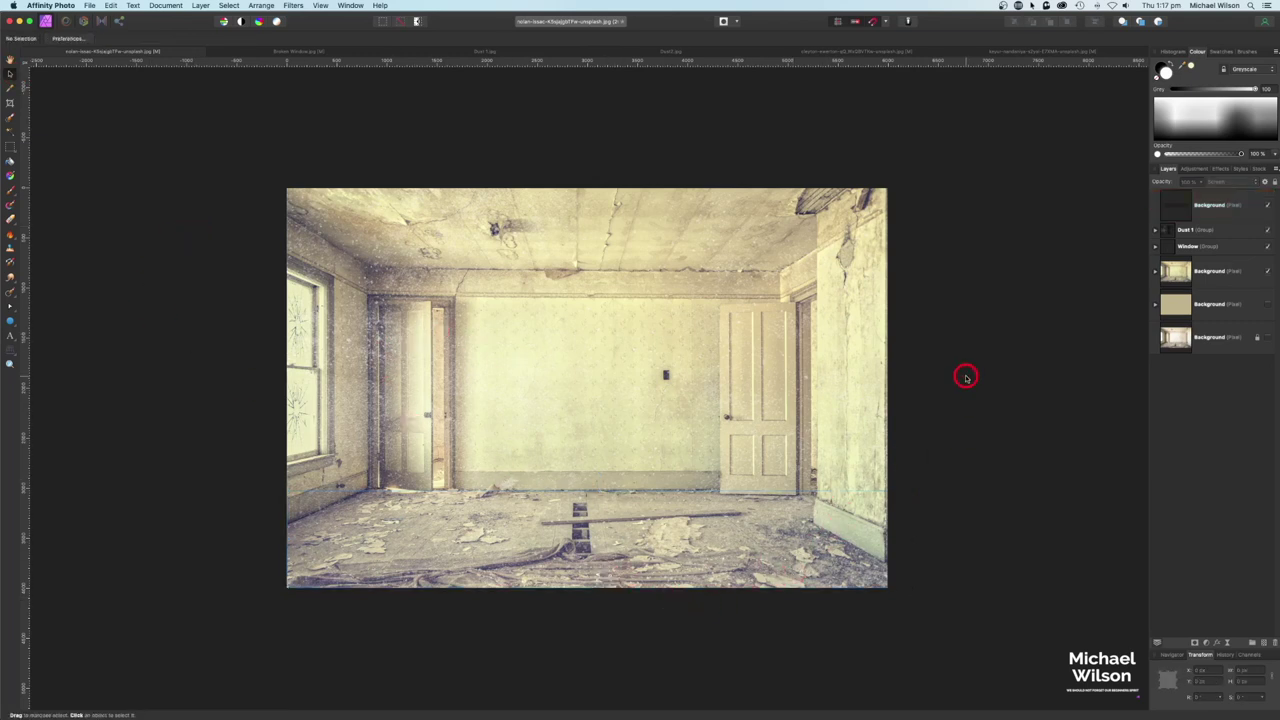
- Rename the perspective-distorted floor texture layer as Floor Dust, and select the Dust 1 group
double_click(1210, 206)
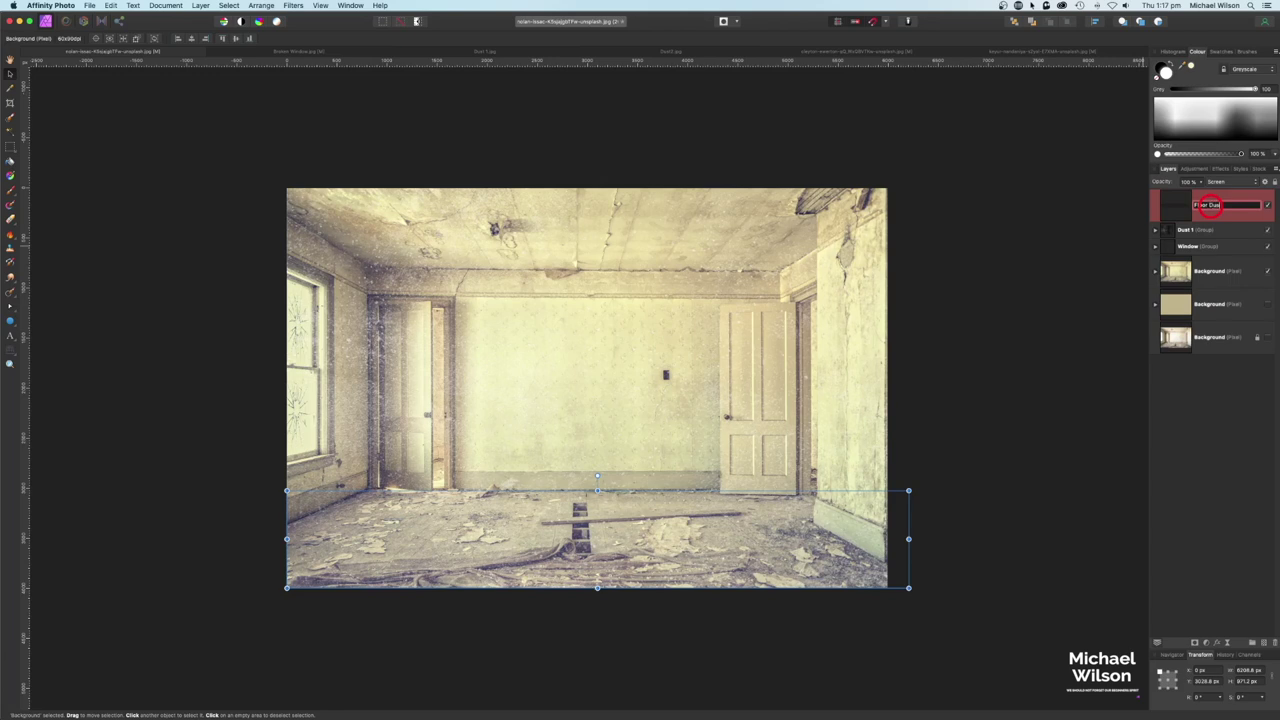
key("Return")
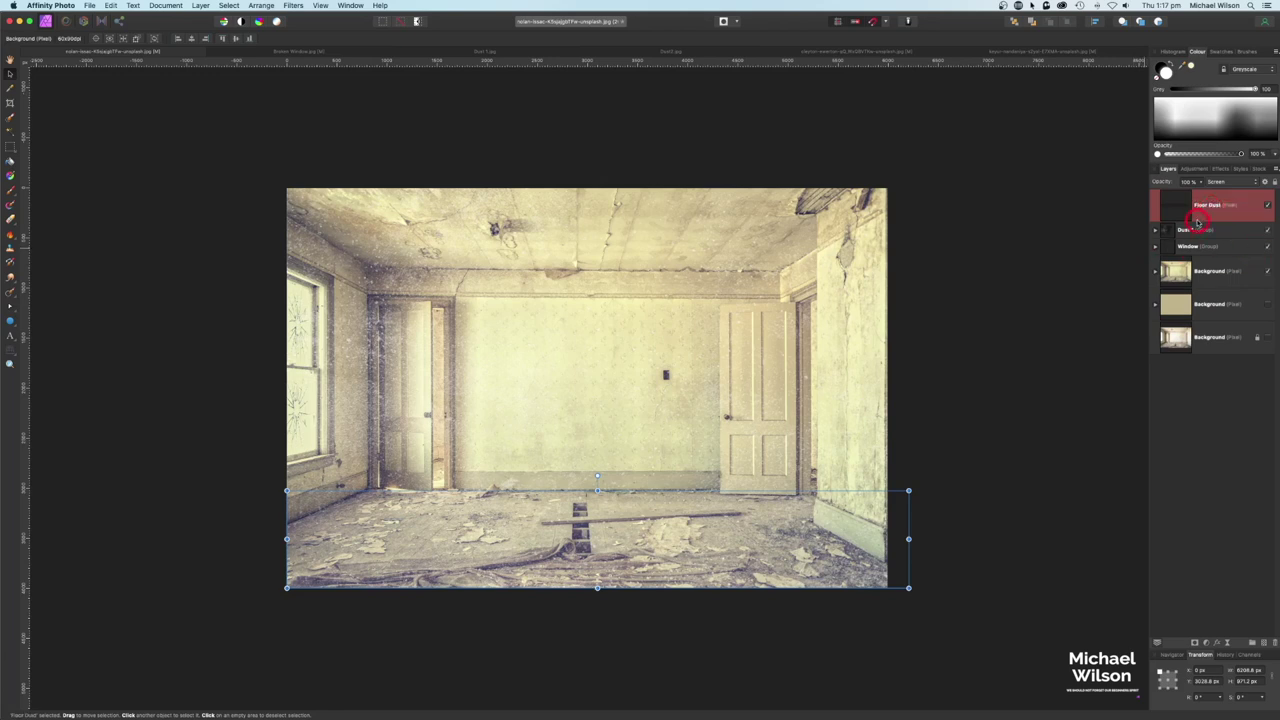
left_click(1224, 233)
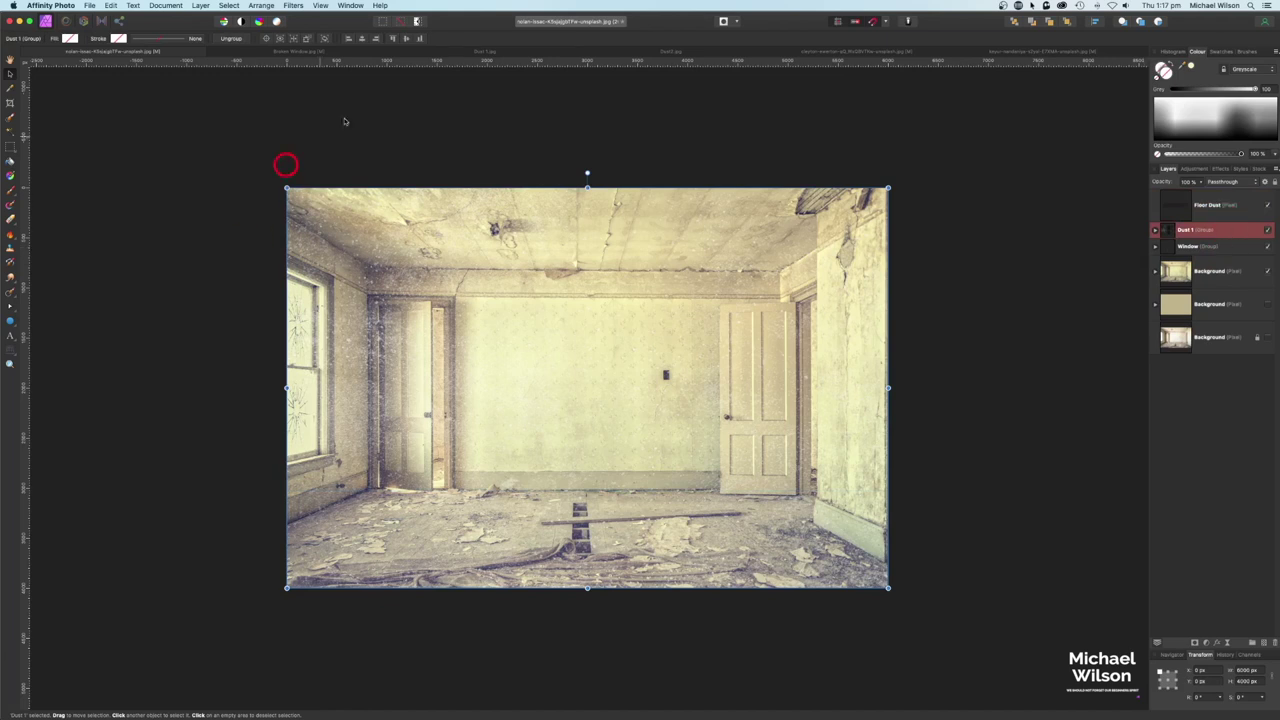
- Switch to the photo of the woman on the stool, delete its selected grey background, and clear the selection
left_click(818, 52)
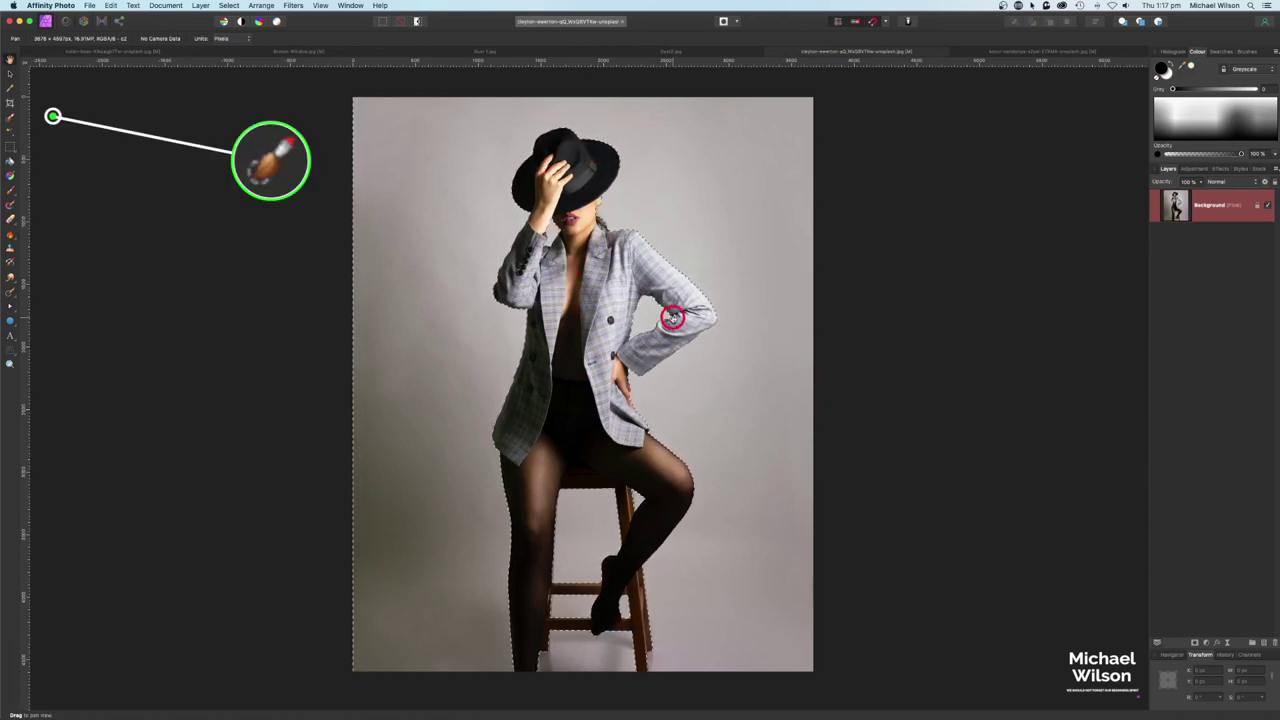
left_click(11, 118)
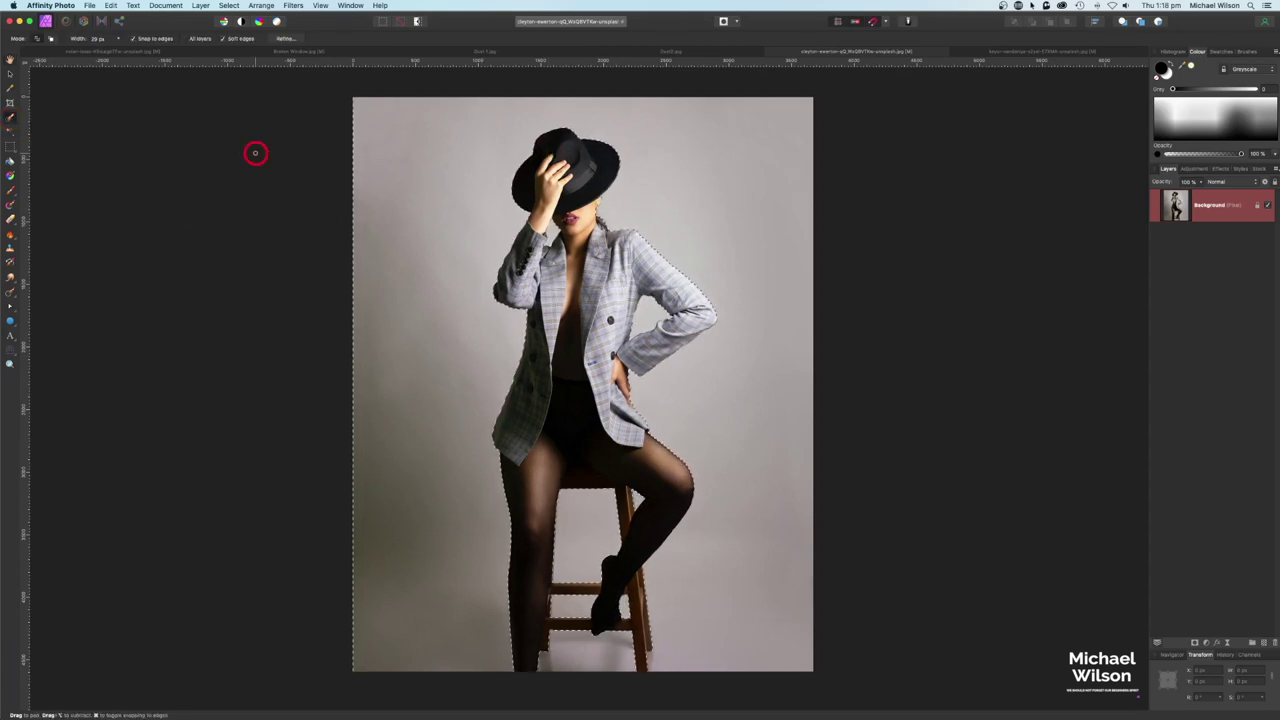
key("Delete")
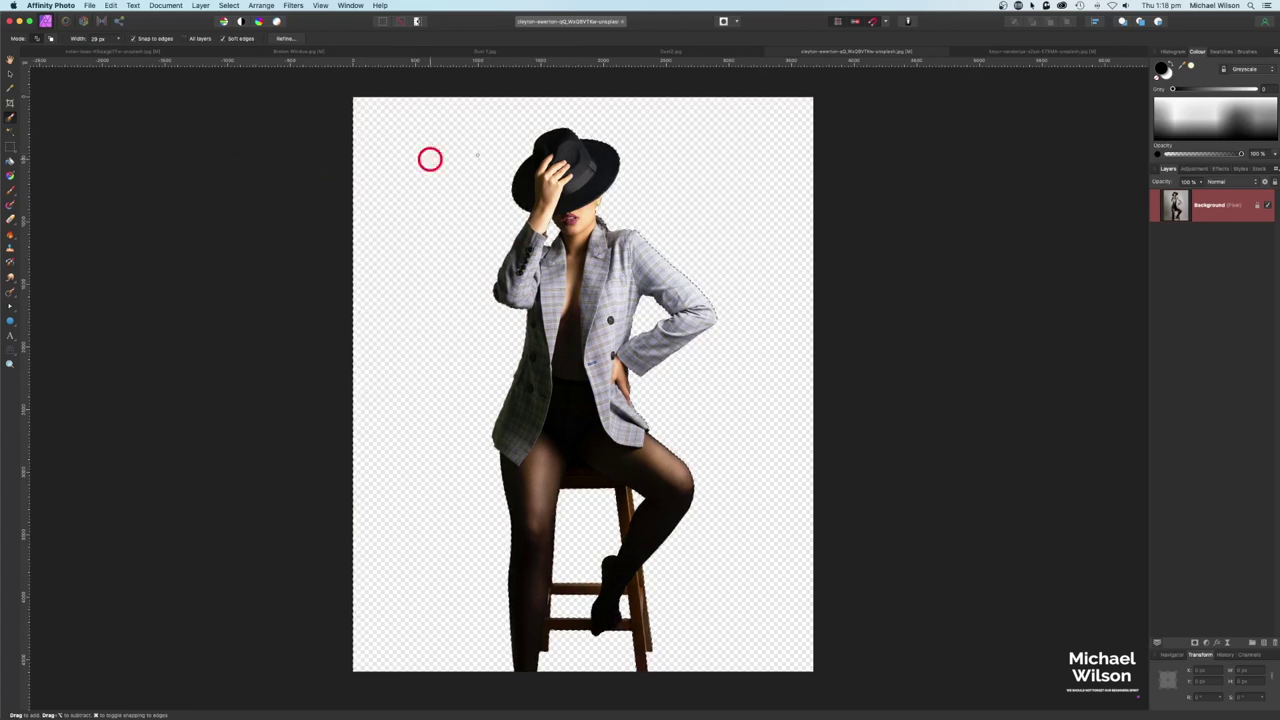
key("super+d")
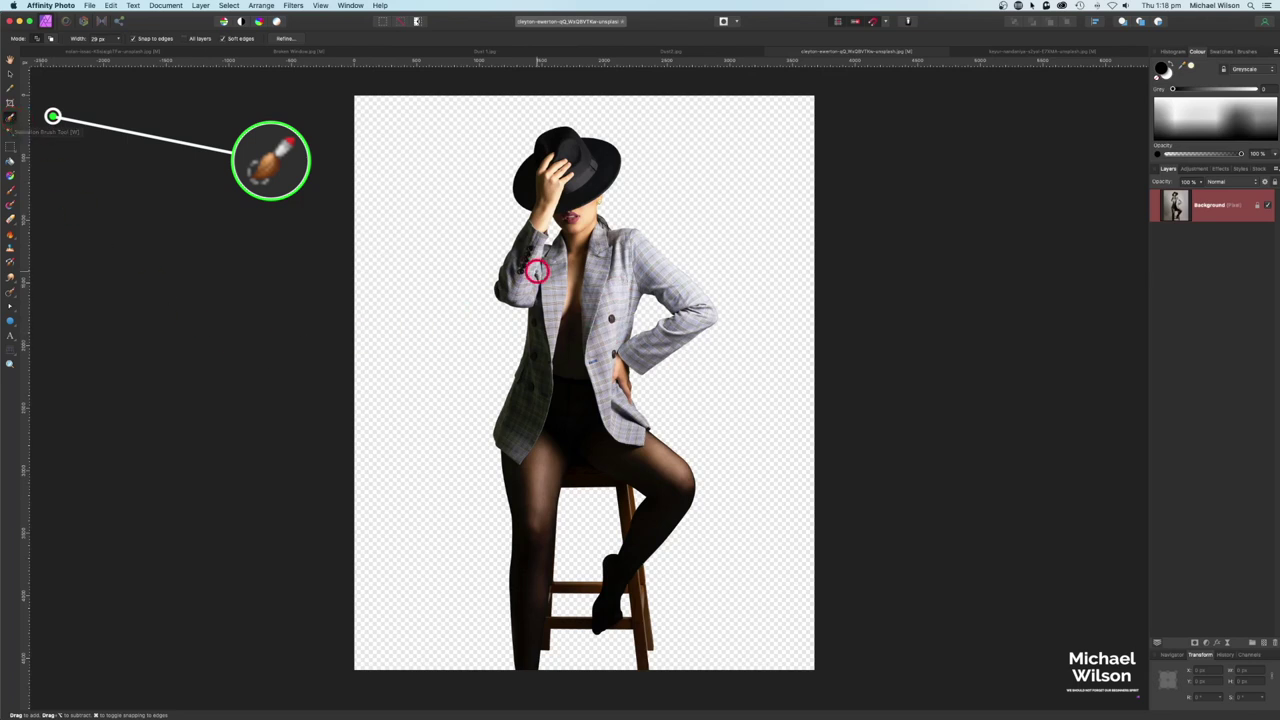
- Select the face below the hat with the Selection Brush at 12 px, trim the selection at the neck and hat brim, delete the face and deselect
scroll(537, 271, "up", 5)
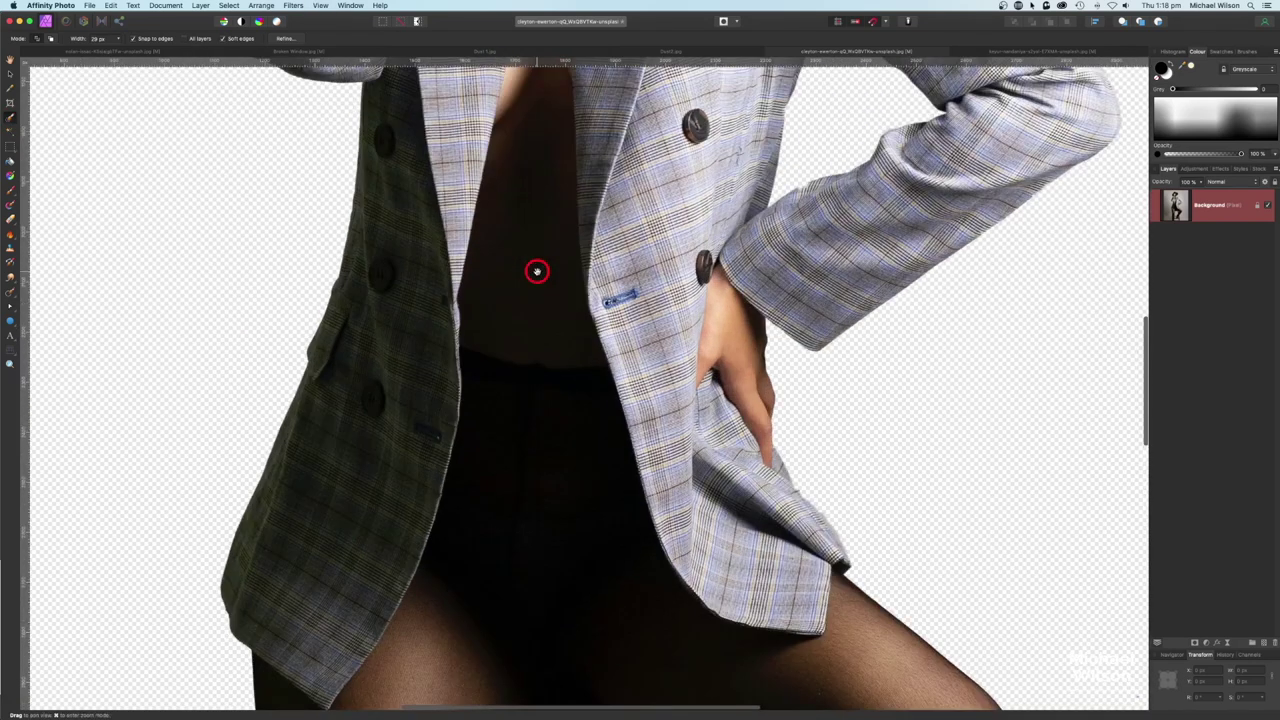
left_click_drag(563, 146, 577, 380)
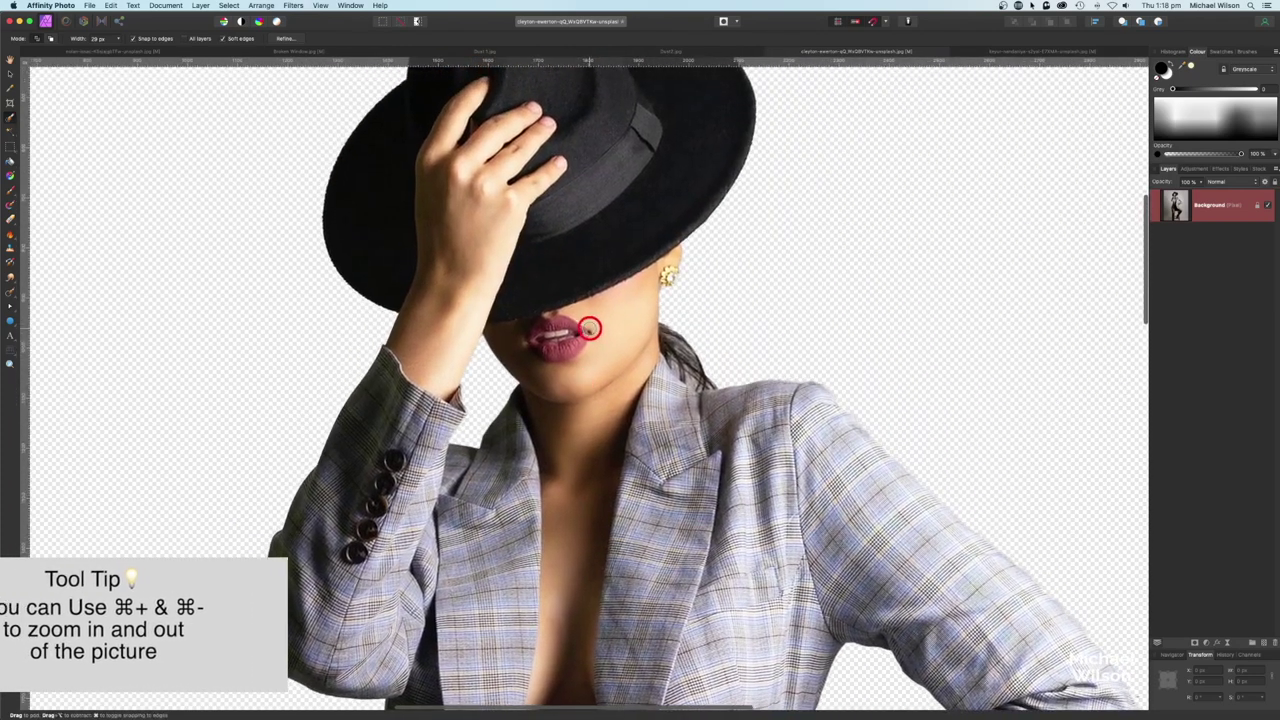
left_click_drag(586, 329, 590, 328)
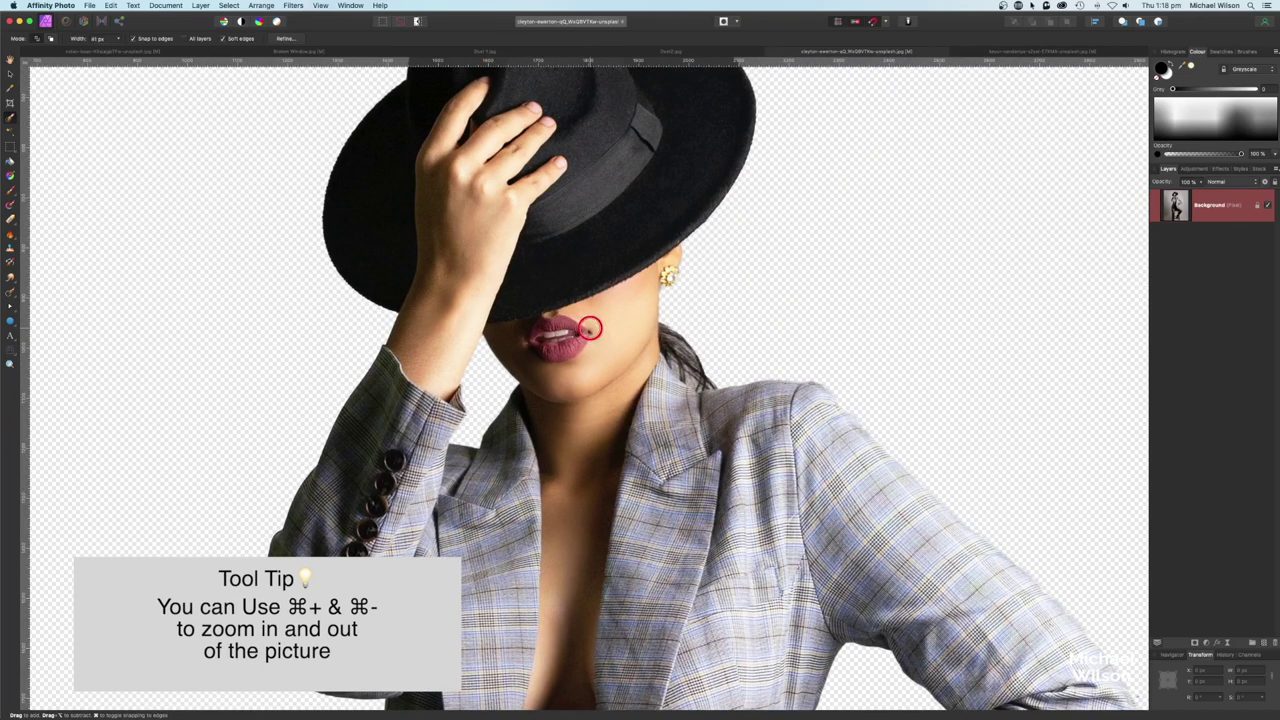
scroll(573, 345, "right", 1)
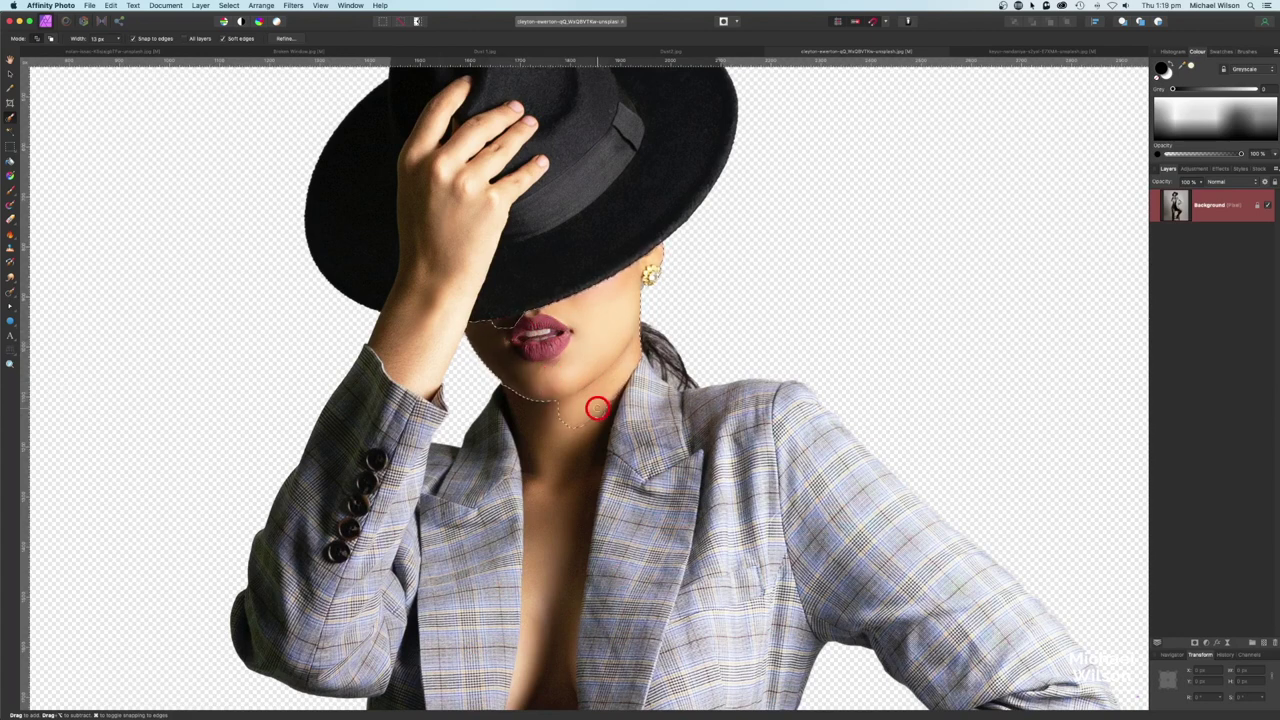
key("alt")
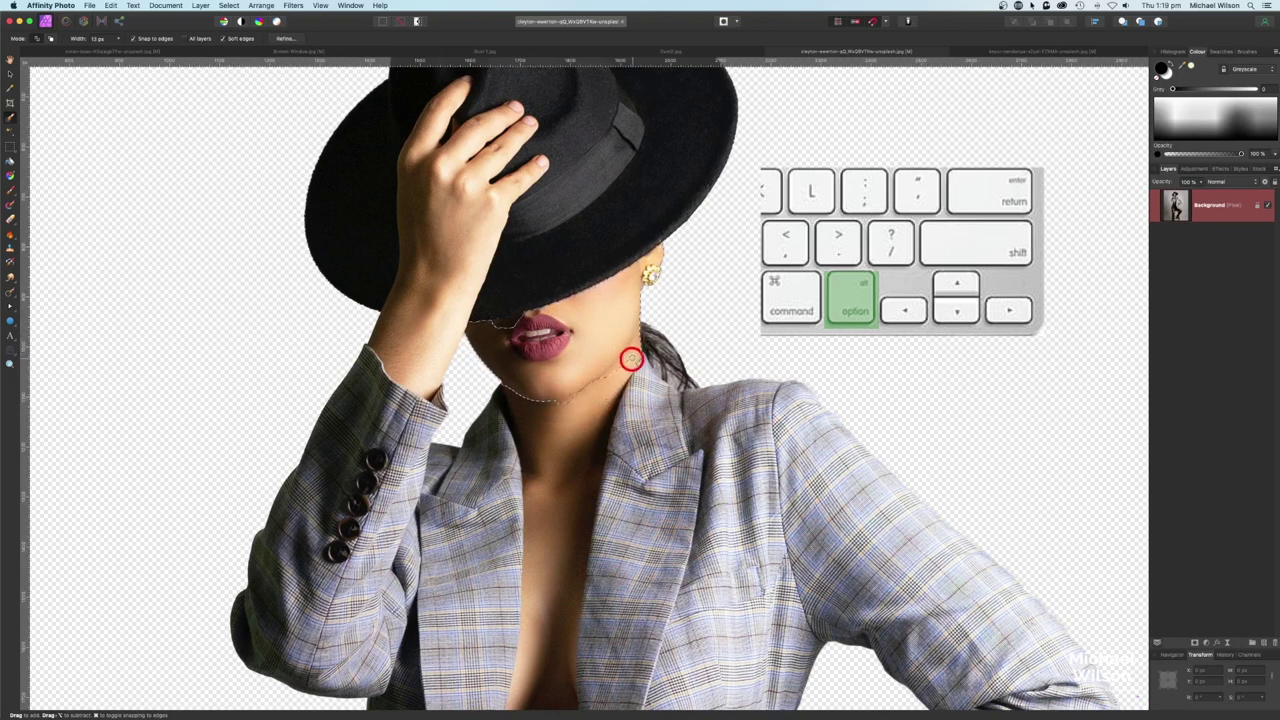
mouse_move(638, 338)
left_mouse_down()
mouse_move(612, 383)
mouse_move(550, 405)
mouse_move(516, 328)
left_mouse_up()
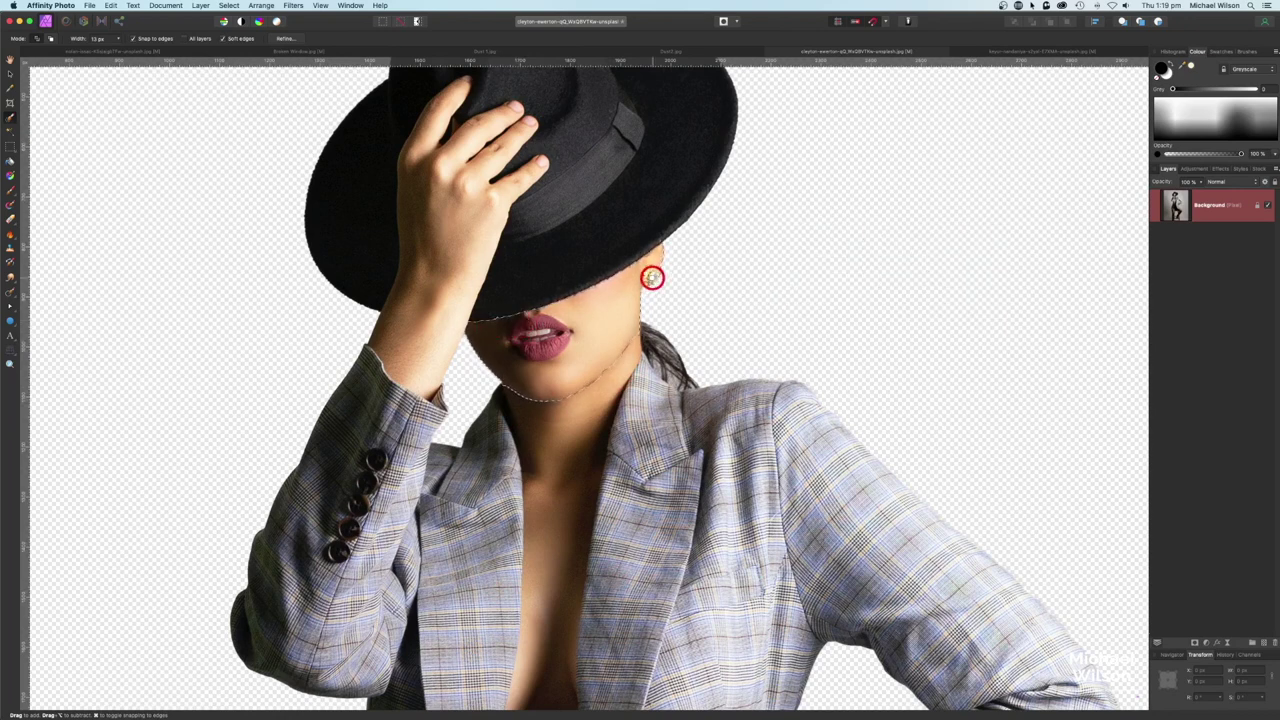
mouse_move(620, 319)
left_mouse_down()
mouse_move(608, 365)
mouse_move(564, 388)
mouse_move(499, 385)
left_mouse_up()
key("Delete")
scroll(557, 331, "right", 2)
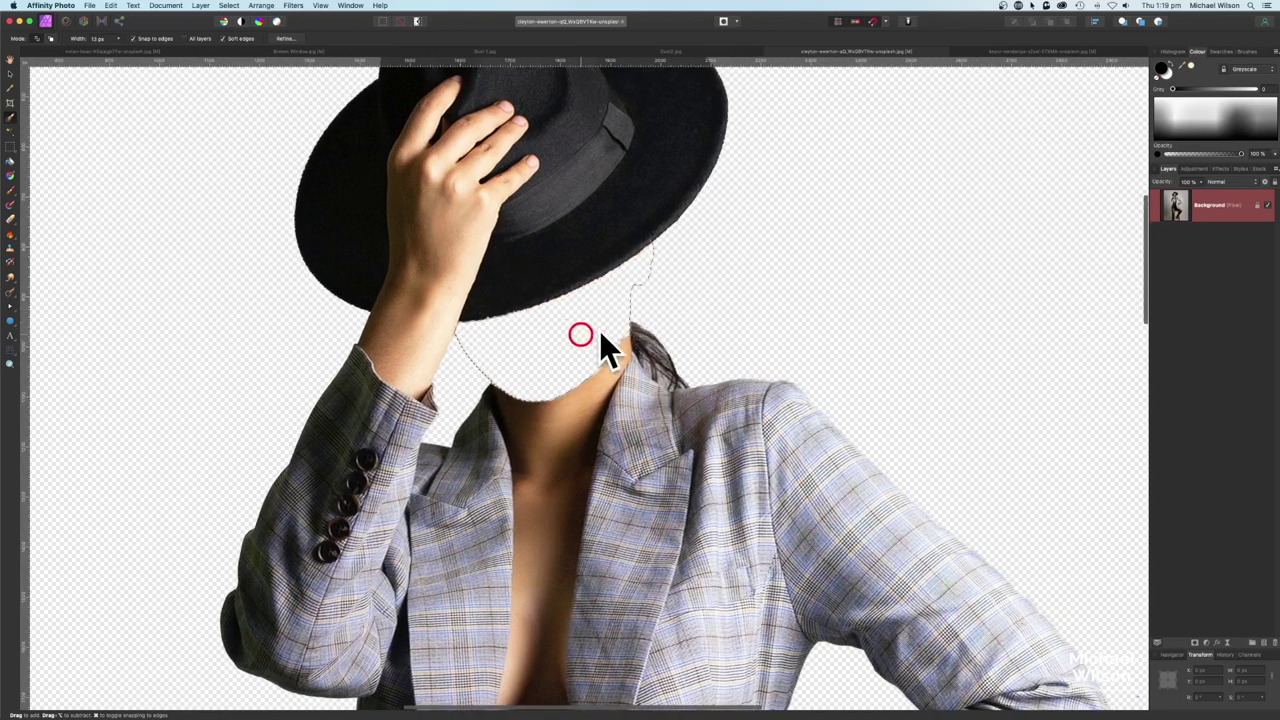
key("super+d")
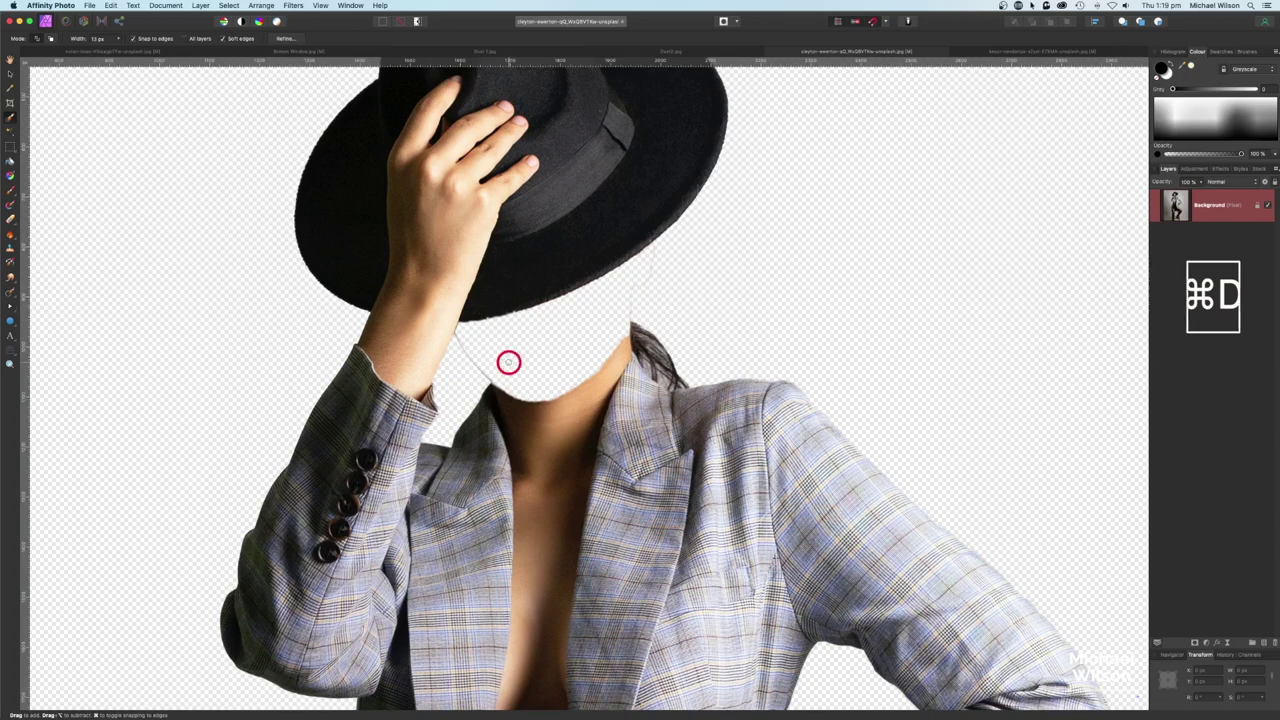
- Erase the leftover outlines of the removed face around the hat, jaw and neck with a small soft Erase Brush at 0% hardness
left_click(14, 219)
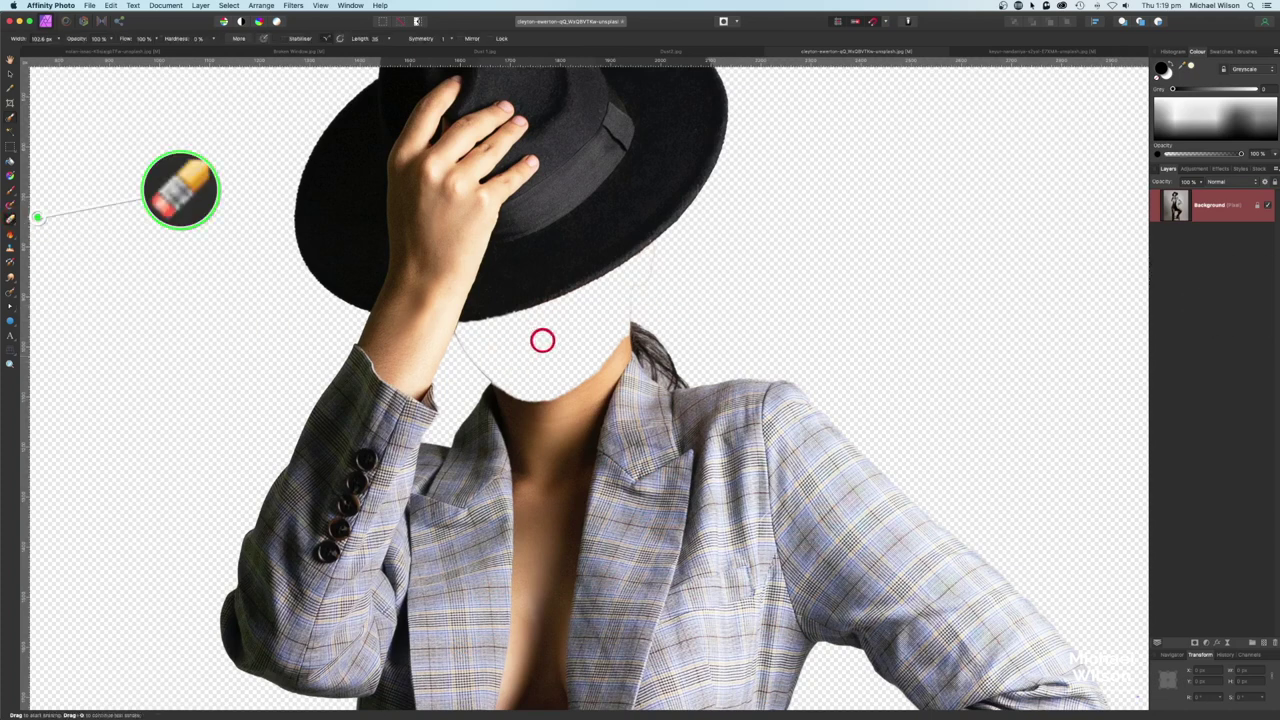
key("bracketright")
key("bracketright")
key("bracketleft")
key("bracketleft")
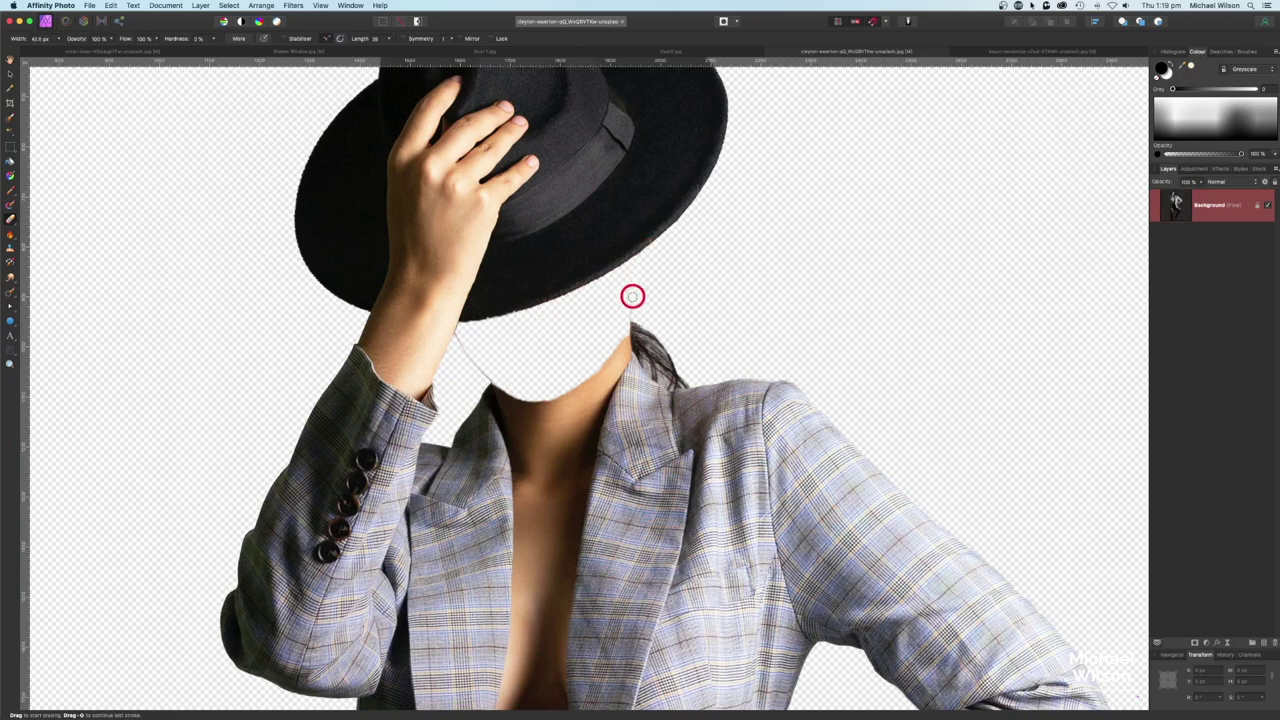
mouse_move(503, 334)
left_mouse_down()
mouse_move(468, 351)
mouse_move(487, 376)
left_mouse_up()
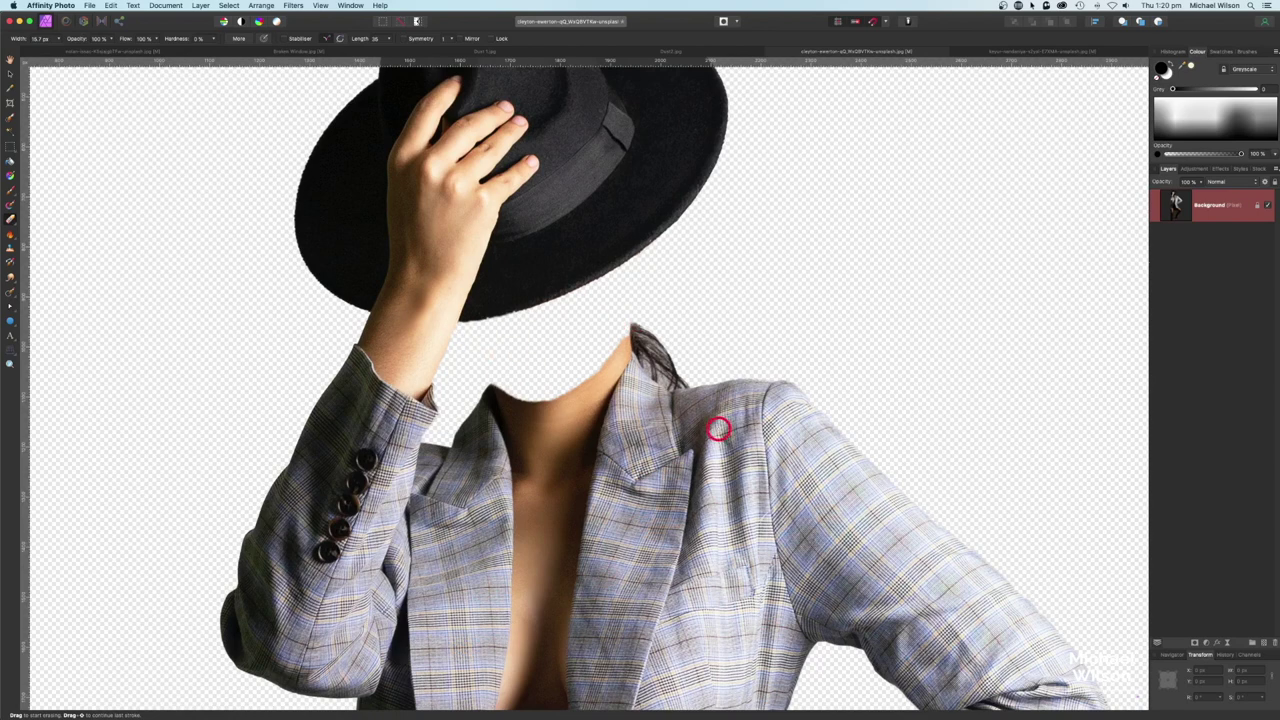
scroll(720, 340, "left", 2)
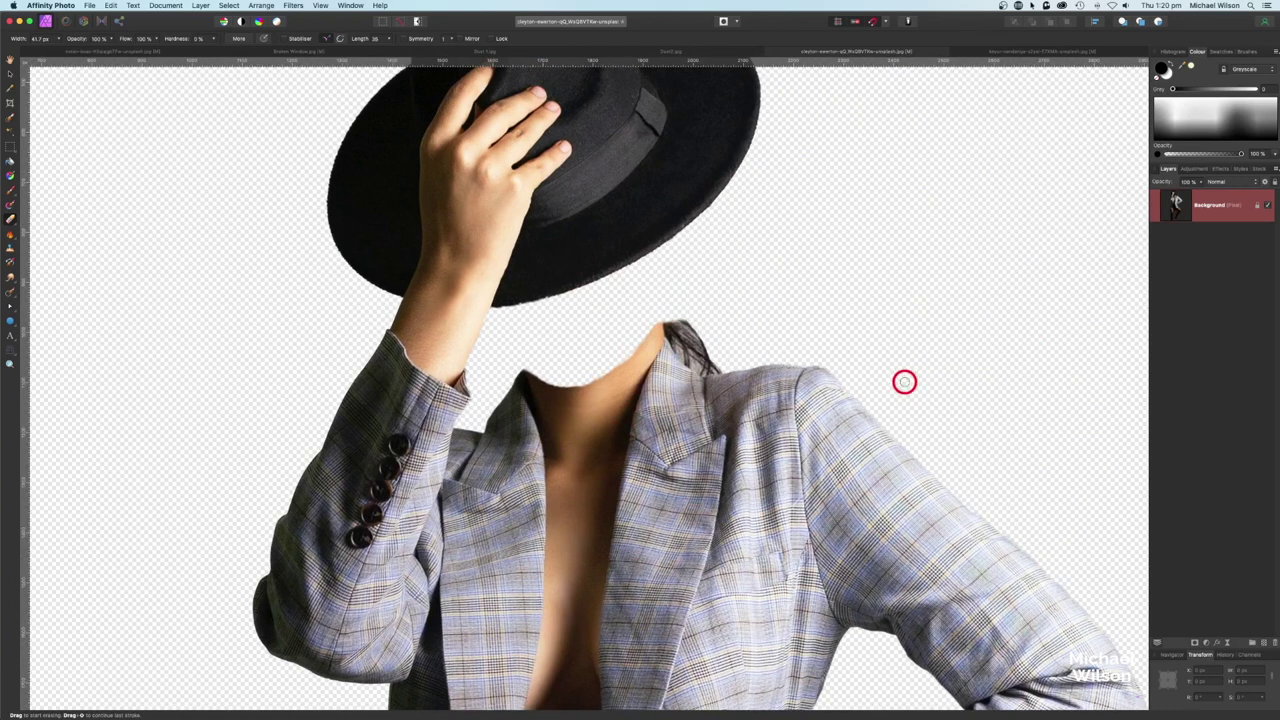
- Soften the cut edge of the neck and collar with the Blur Brush
left_click(14, 282)
left_click(14, 282)
left_click(50, 277)
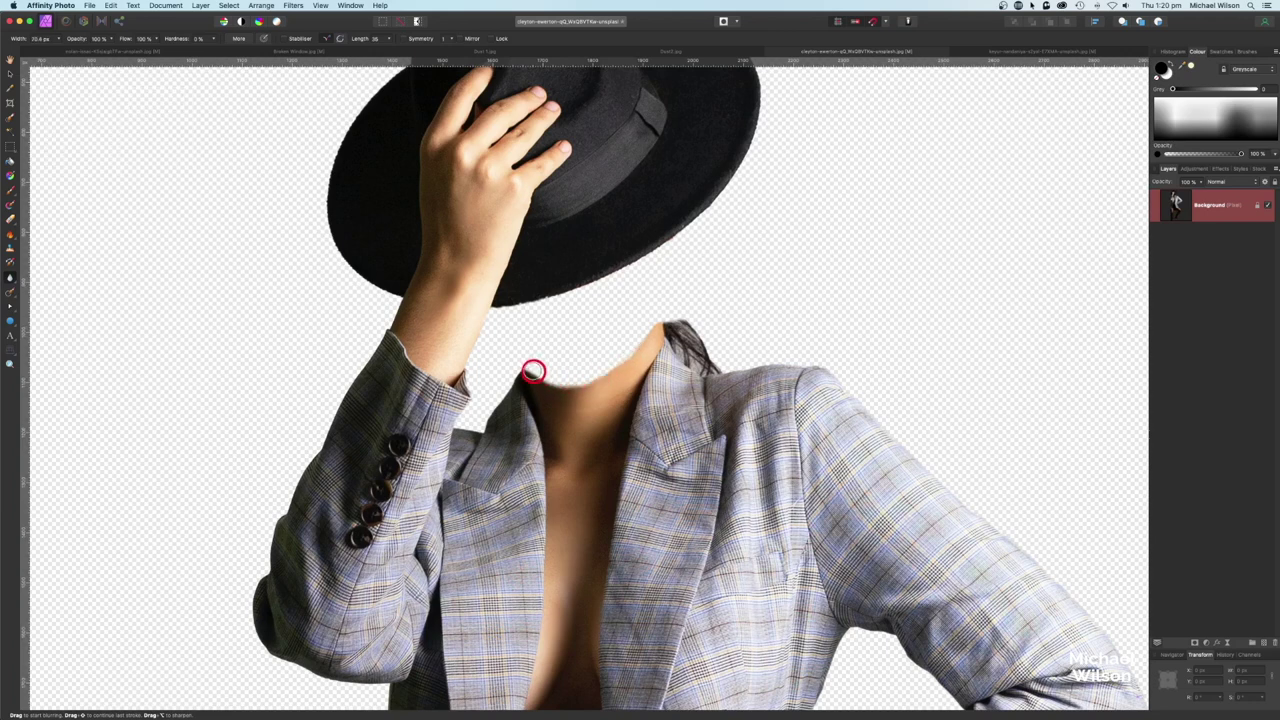
- Draw an ellipse about 182 × 174 px beside the figure and fill it with the skin tone sampled from the neck
key("x")
key("space")
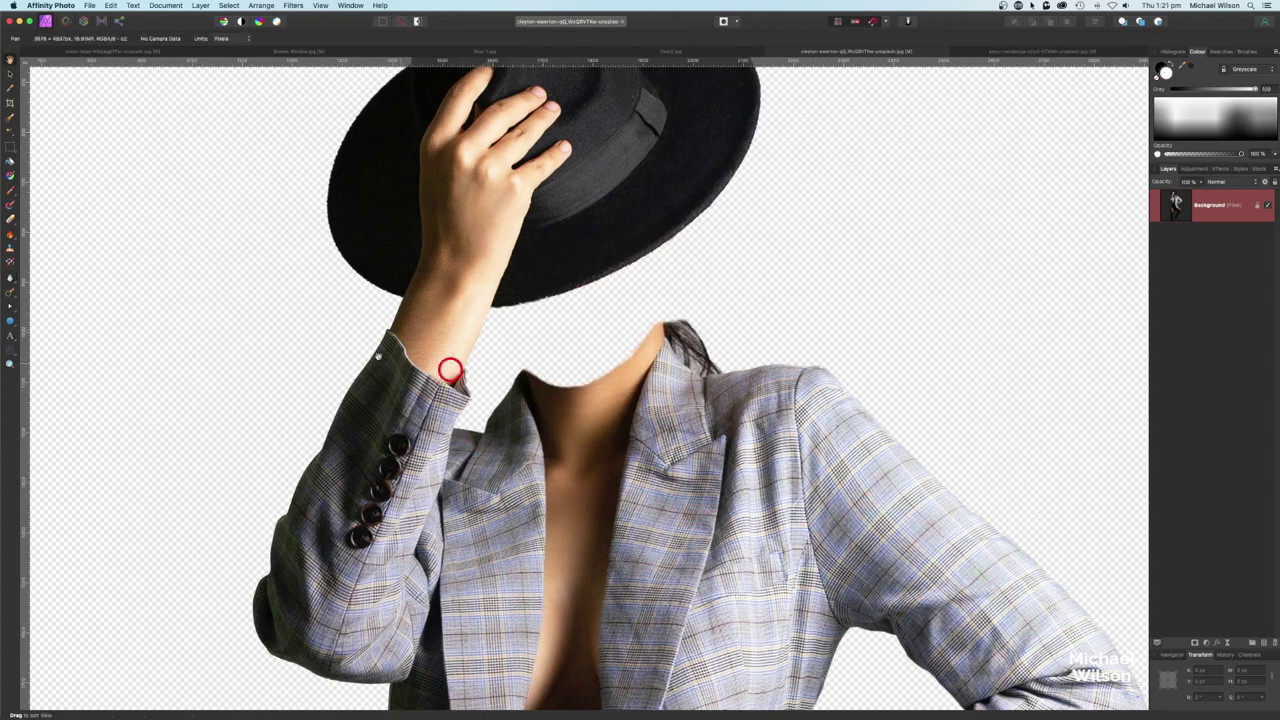
left_click(10, 322)
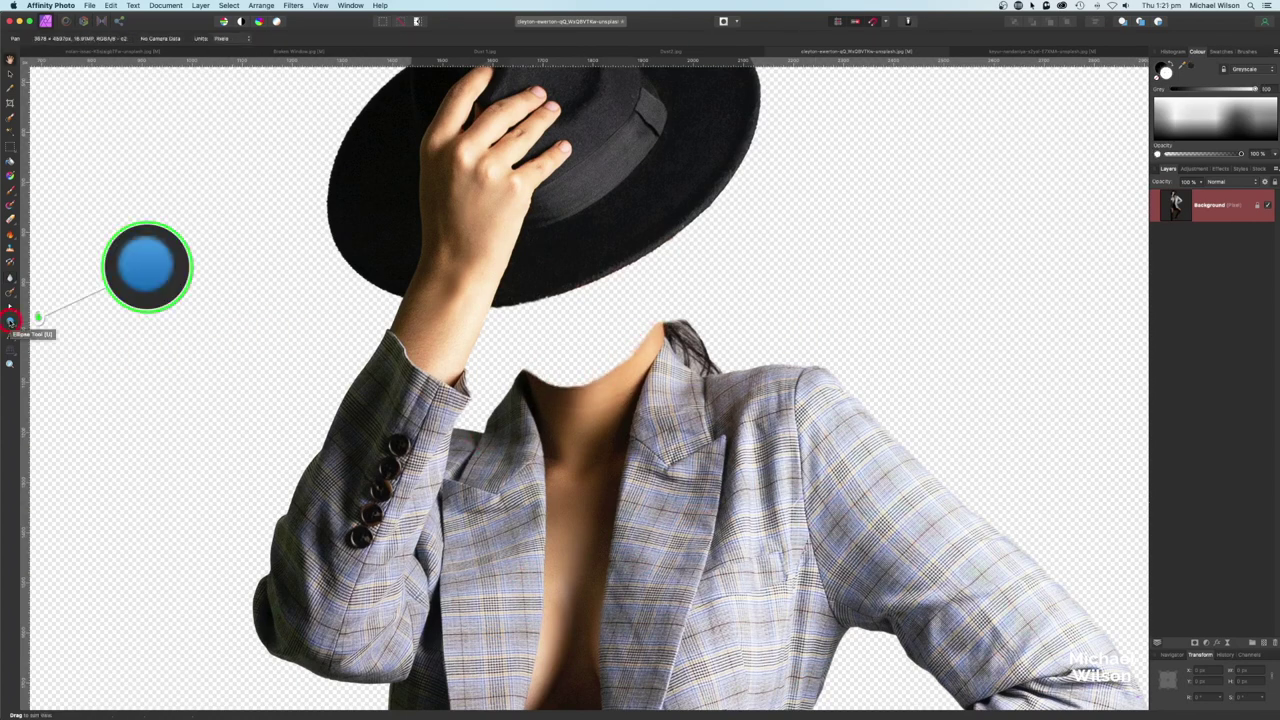
left_click_drag(857, 222, 943, 306)
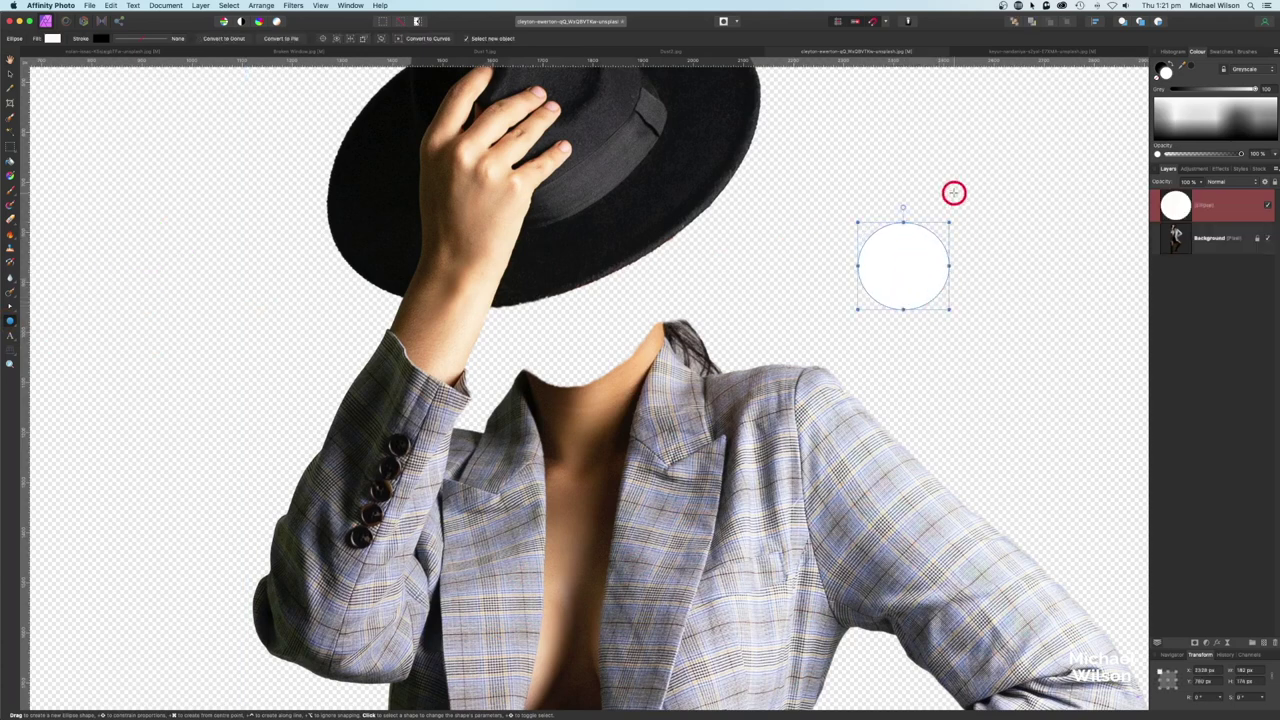
left_click(1178, 72)
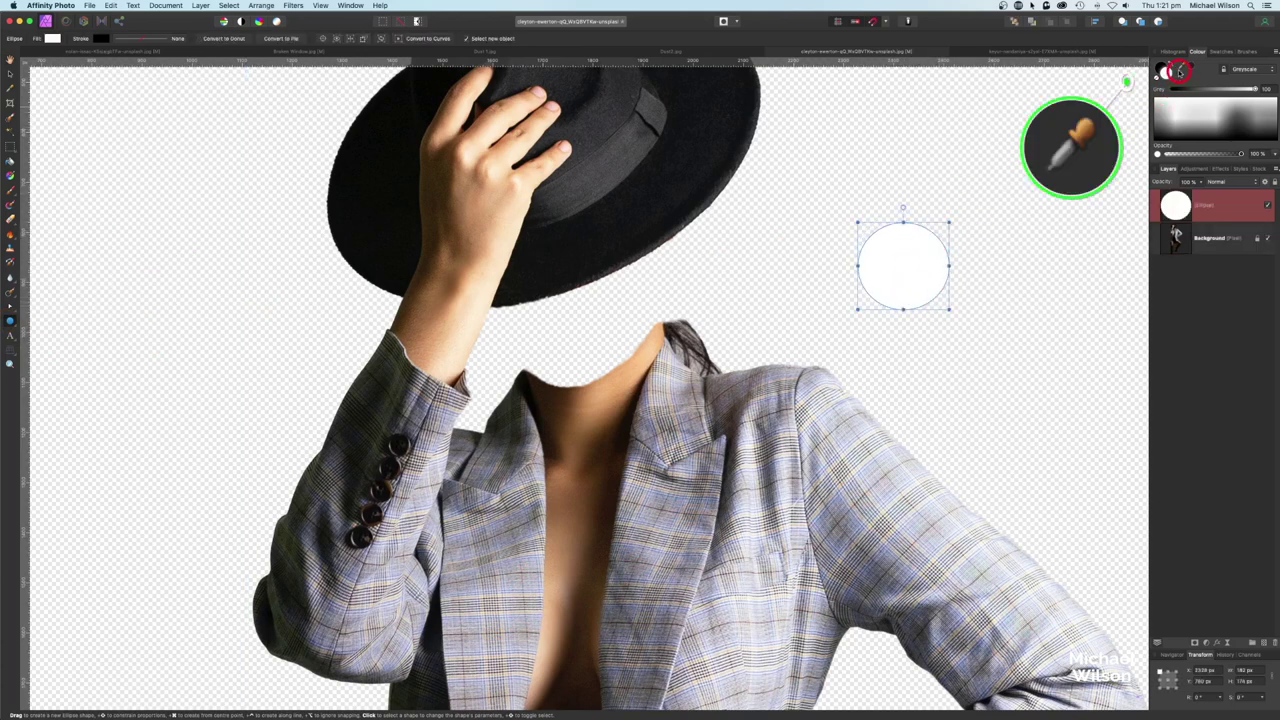
left_click_drag(1183, 66, 630, 370)
left_click(1190, 65)
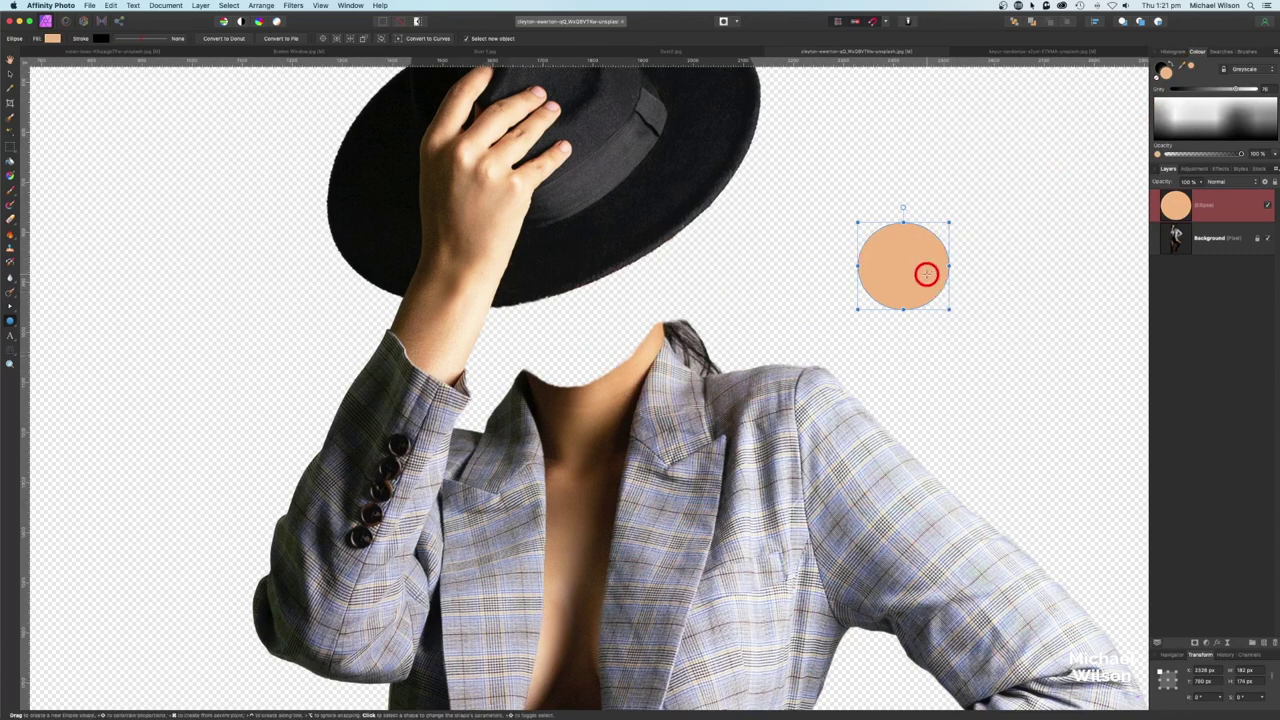
- Move the skin-coloured ellipse over the neck opening, widen it, tilt it about 16° and adjust its edges to fit the neck
left_click(15, 91)
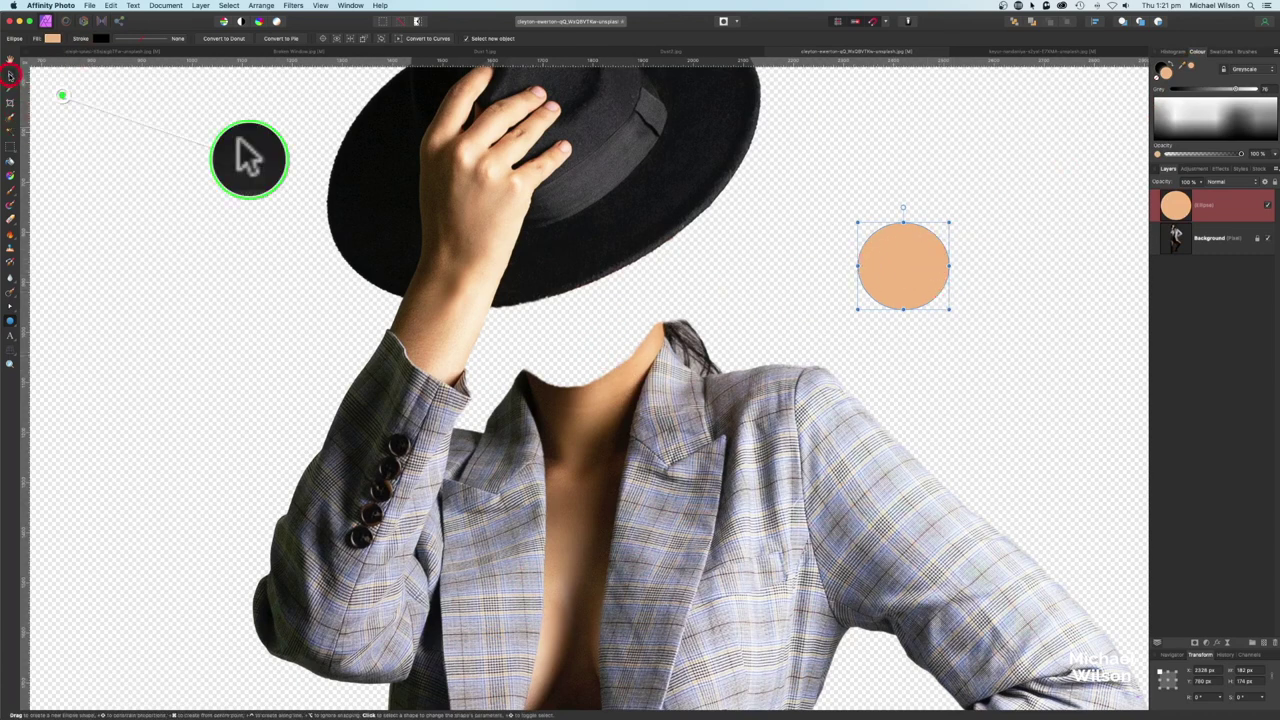
left_click_drag(894, 243, 679, 343)
left_click_drag(536, 347, 514, 346)
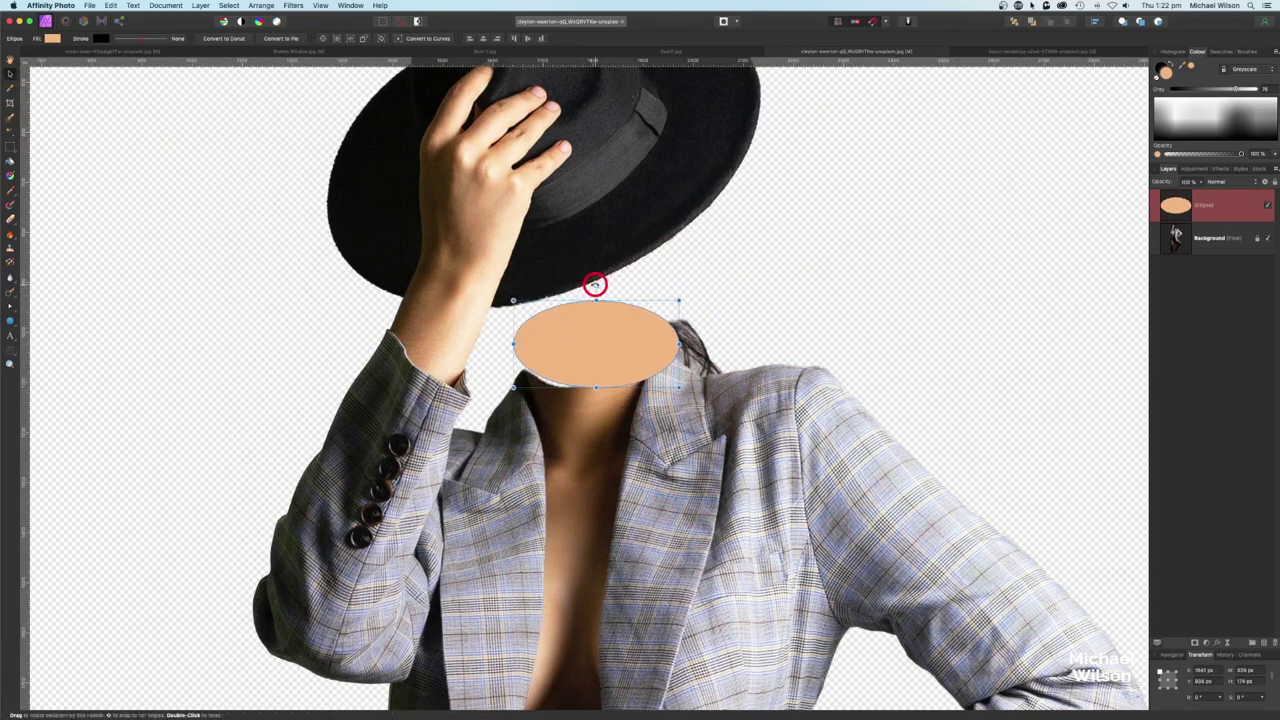
mouse_move(595, 285)
left_mouse_down()
mouse_move(580, 283)
mouse_move(599, 310)
left_mouse_up()
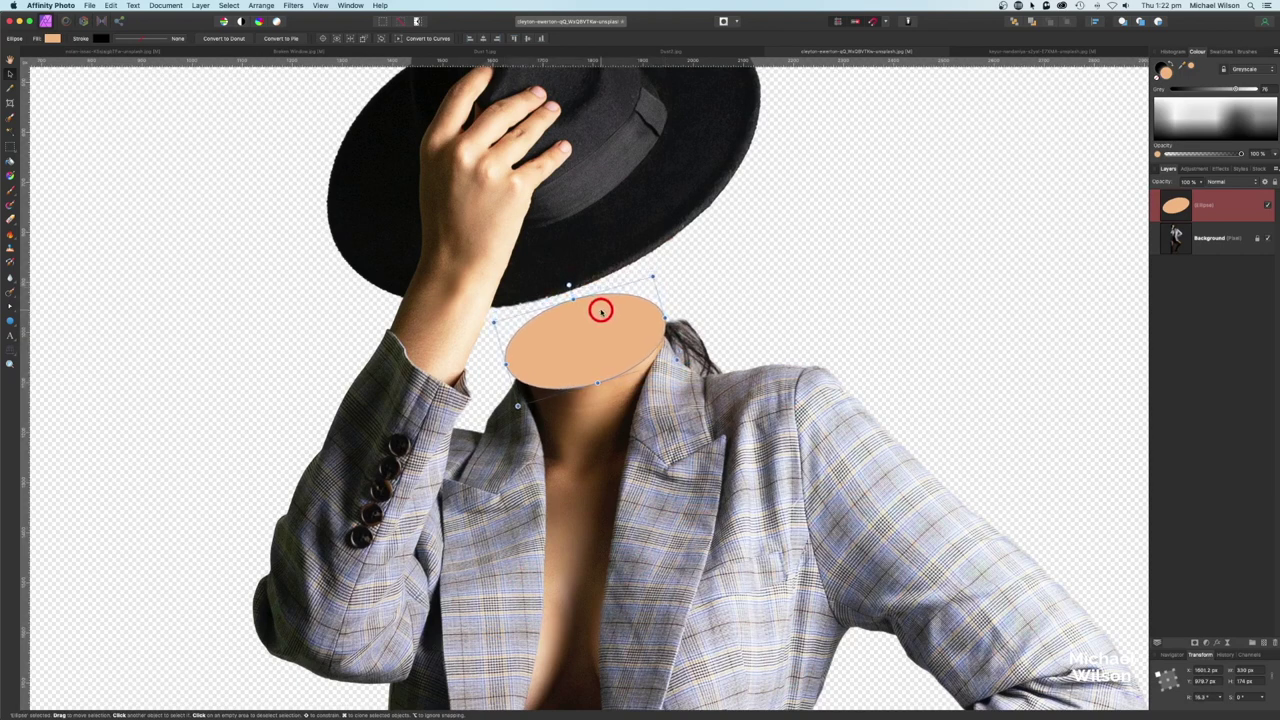
left_click_drag(525, 363, 517, 364)
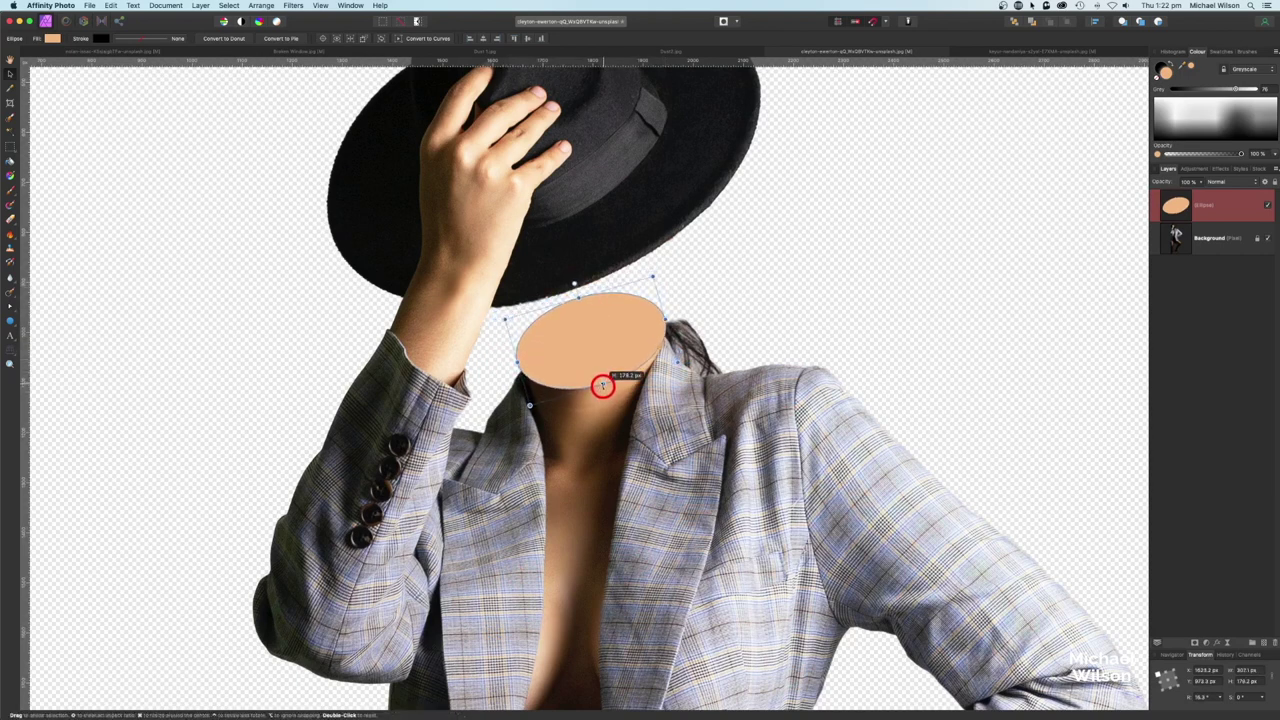
left_click_drag(666, 320, 663, 319)
left_click_drag(517, 361, 520, 362)
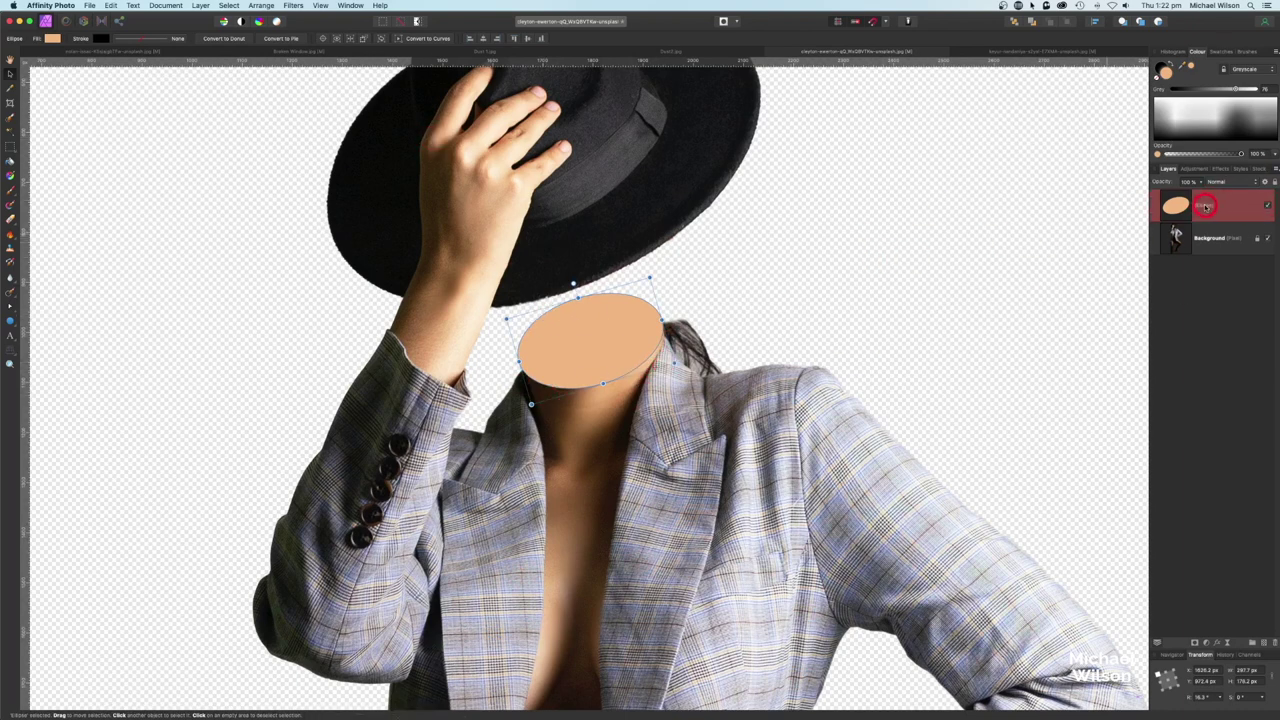
- Rasterise the skin-coloured ellipse and soften its edge along the neck with the Blur Brush
right_click(1205, 206)
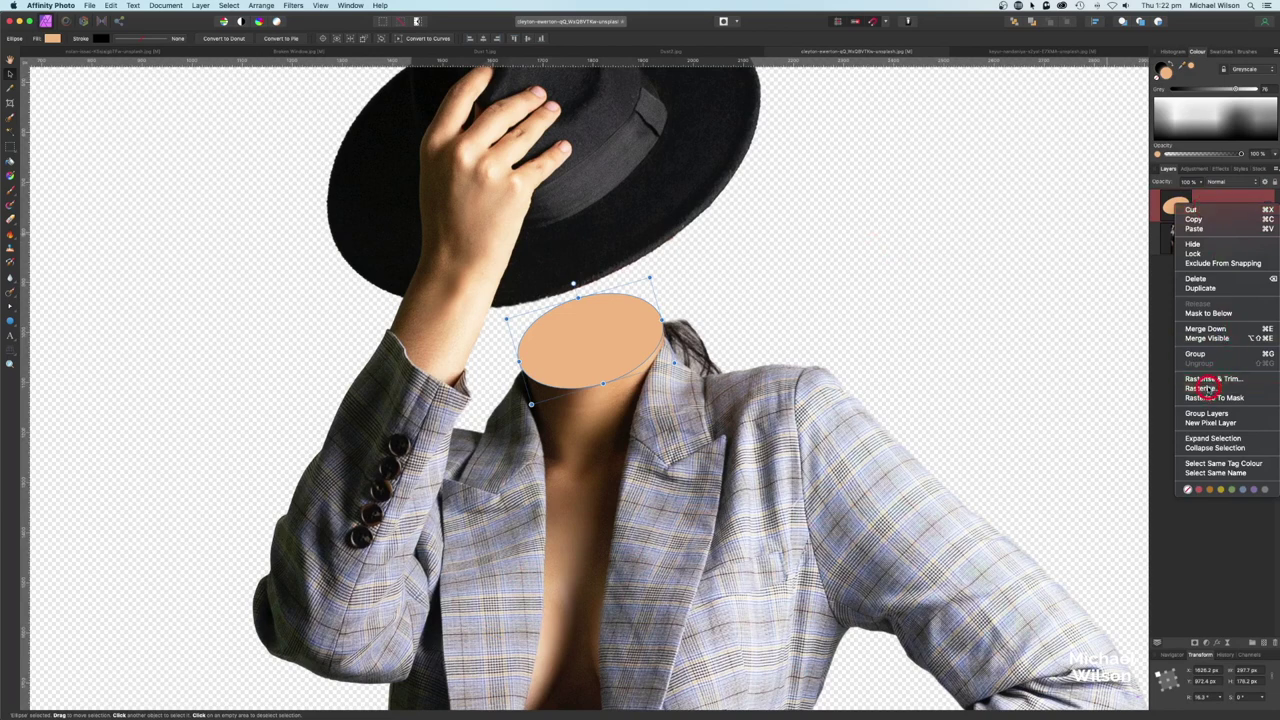
left_click(1203, 388)
left_click(10, 277)
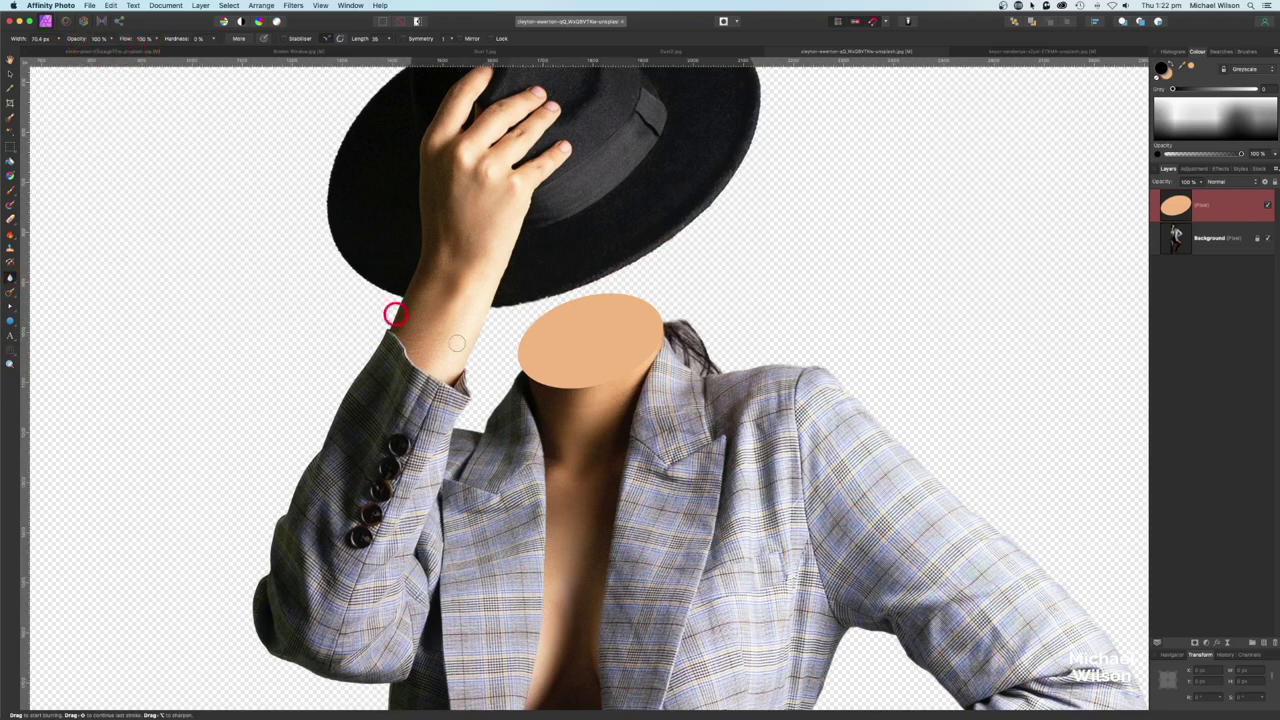
mouse_move(621, 391)
left_mouse_down()
mouse_move(544, 385)
mouse_move(519, 367)
mouse_move(542, 381)
mouse_move(613, 380)
left_mouse_up()
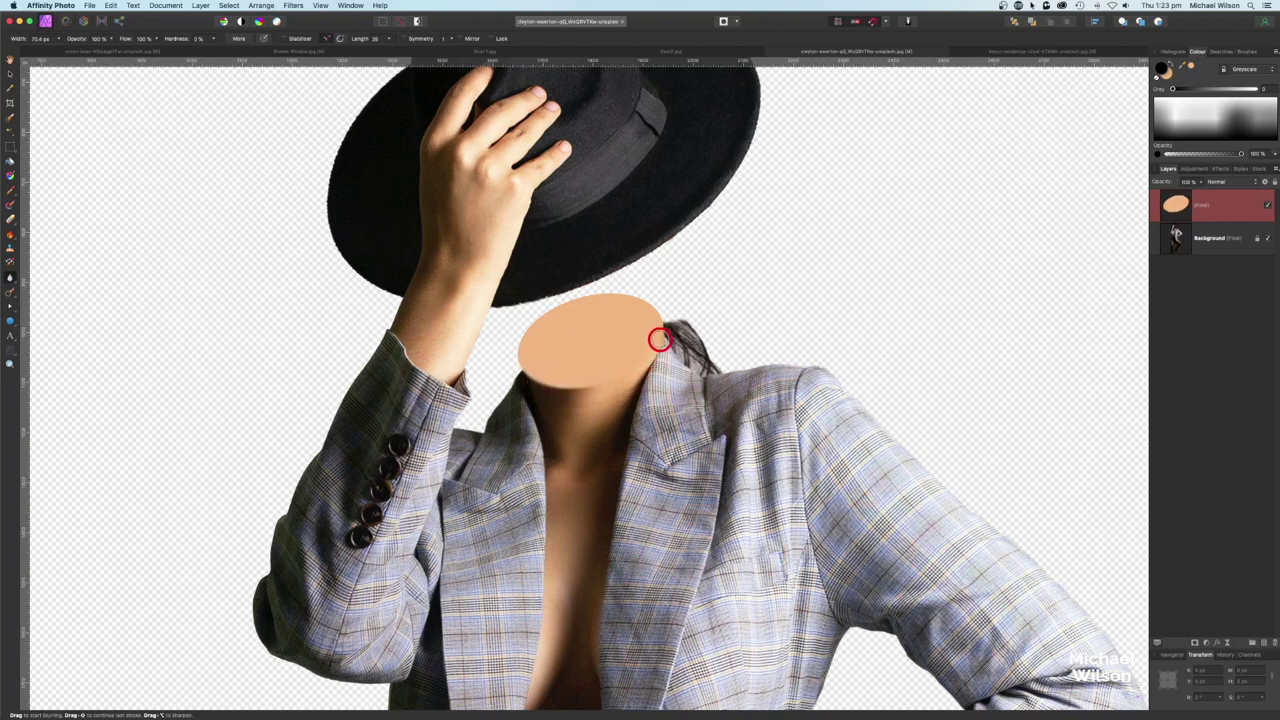
mouse_move(657, 308)
left_mouse_down()
mouse_move(569, 302)
mouse_move(519, 365)
mouse_move(513, 343)
mouse_move(535, 384)
mouse_move(608, 383)
mouse_move(561, 389)
left_mouse_up()
left_click_drag(663, 340, 601, 385)
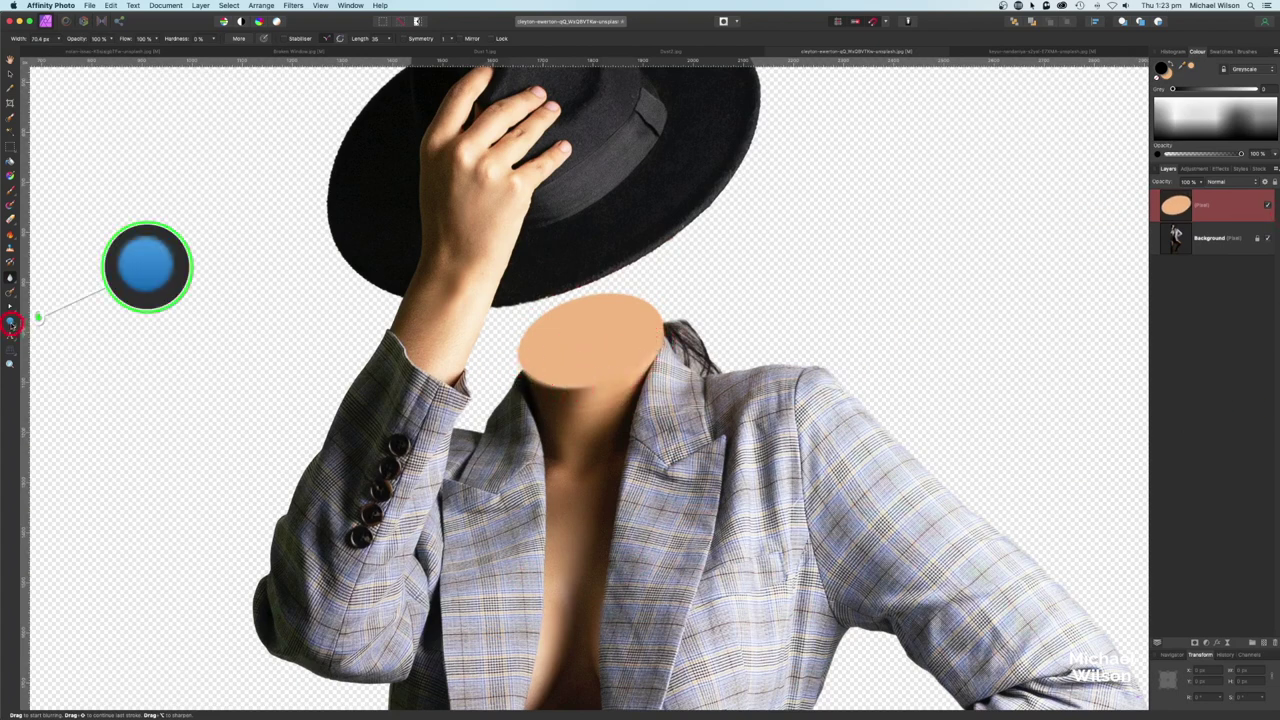
- Draw a black-filled ellipse about 169 × 130 px beside the figure
left_click(10, 321)
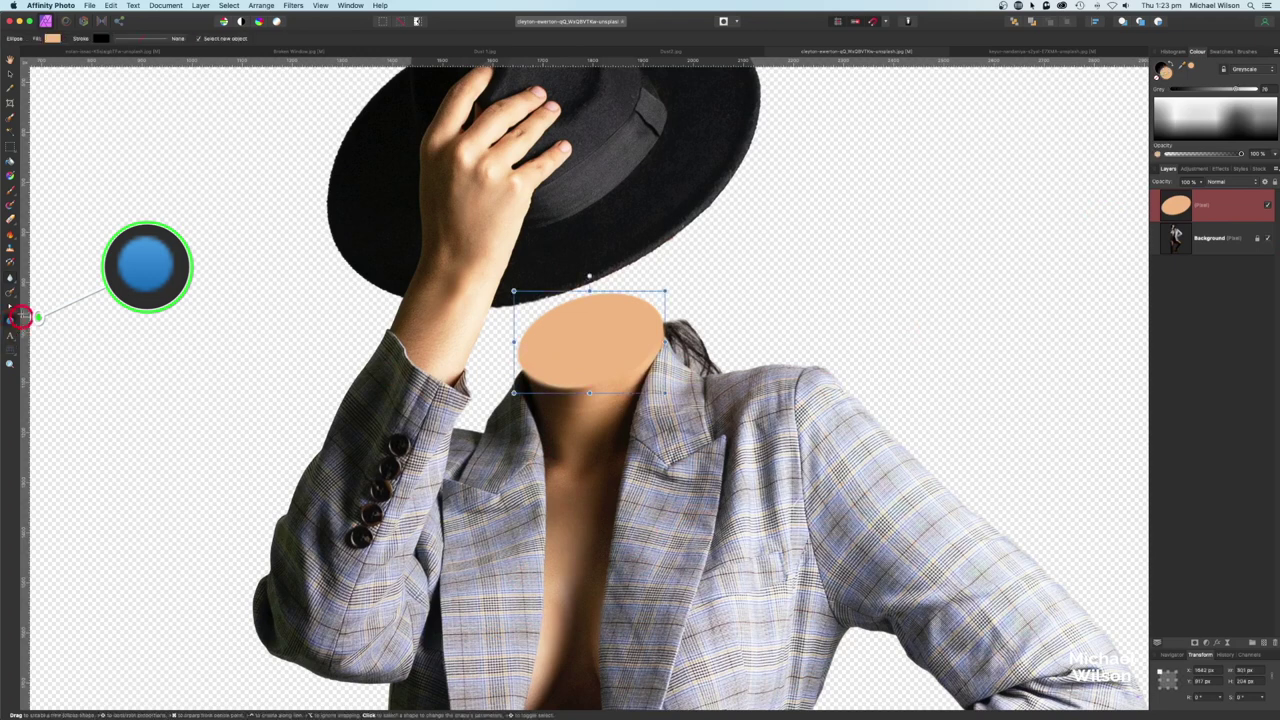
left_click(53, 39)
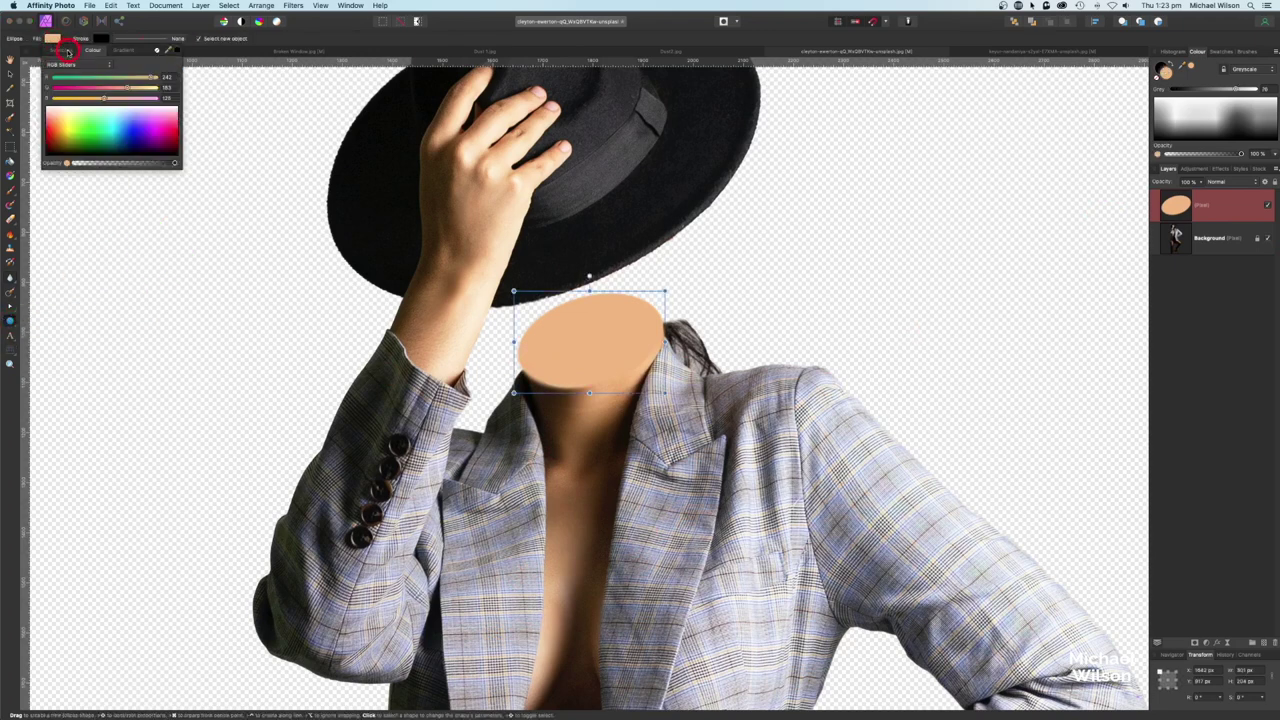
left_click(64, 51)
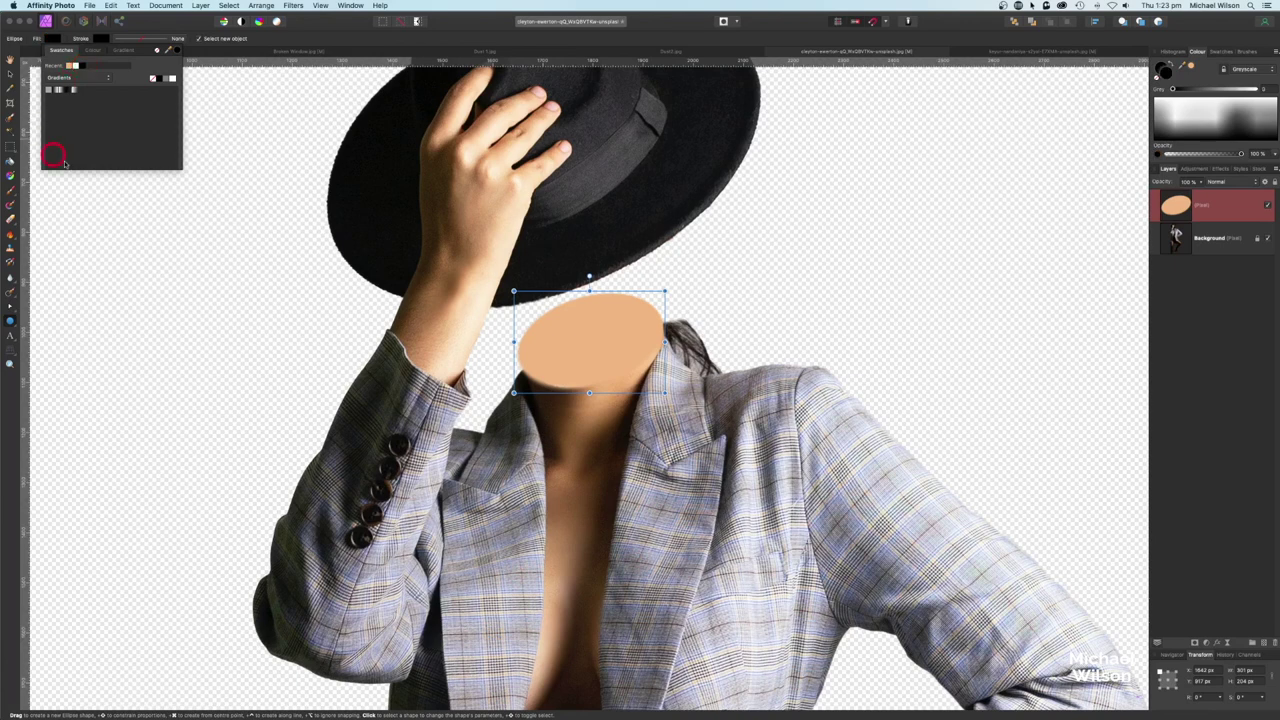
left_click_drag(865, 225, 951, 290)
- Place the black ellipse inside the skin-coloured one, tilt it about 24°, enlarge and nudge it to leave a thin skin rim, and deselect
left_click(10, 74)
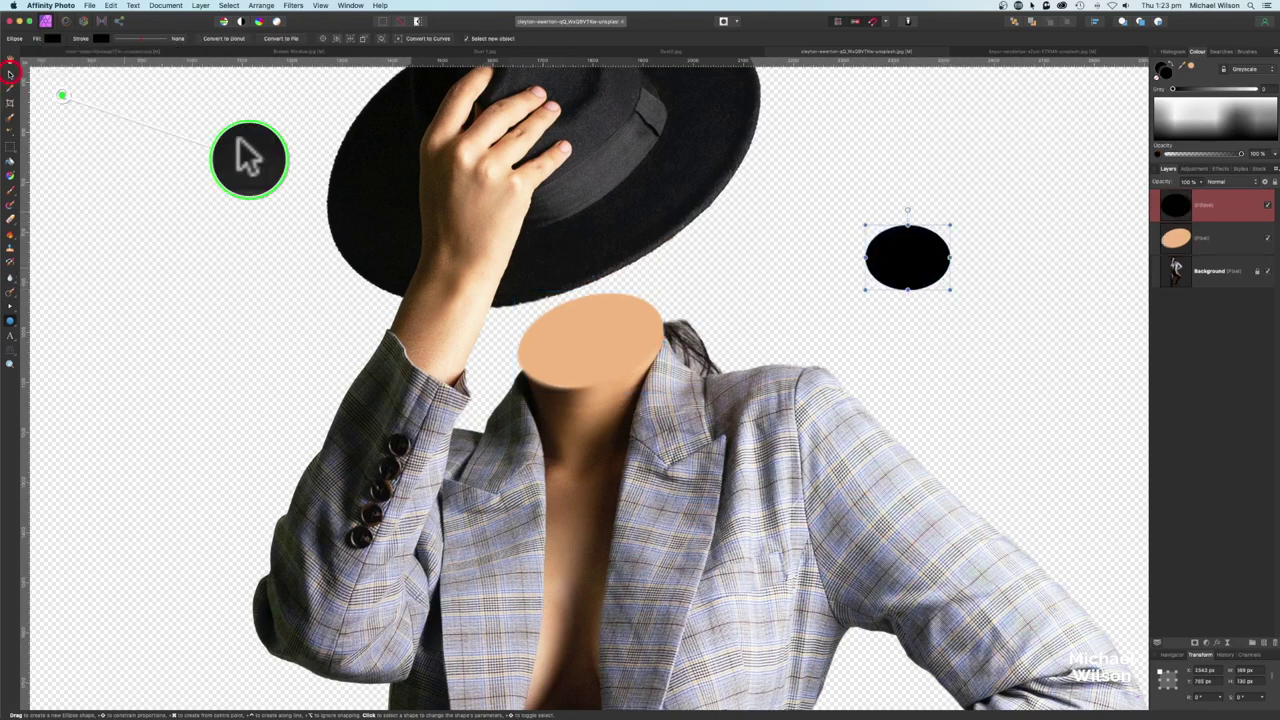
left_click_drag(914, 258, 598, 338)
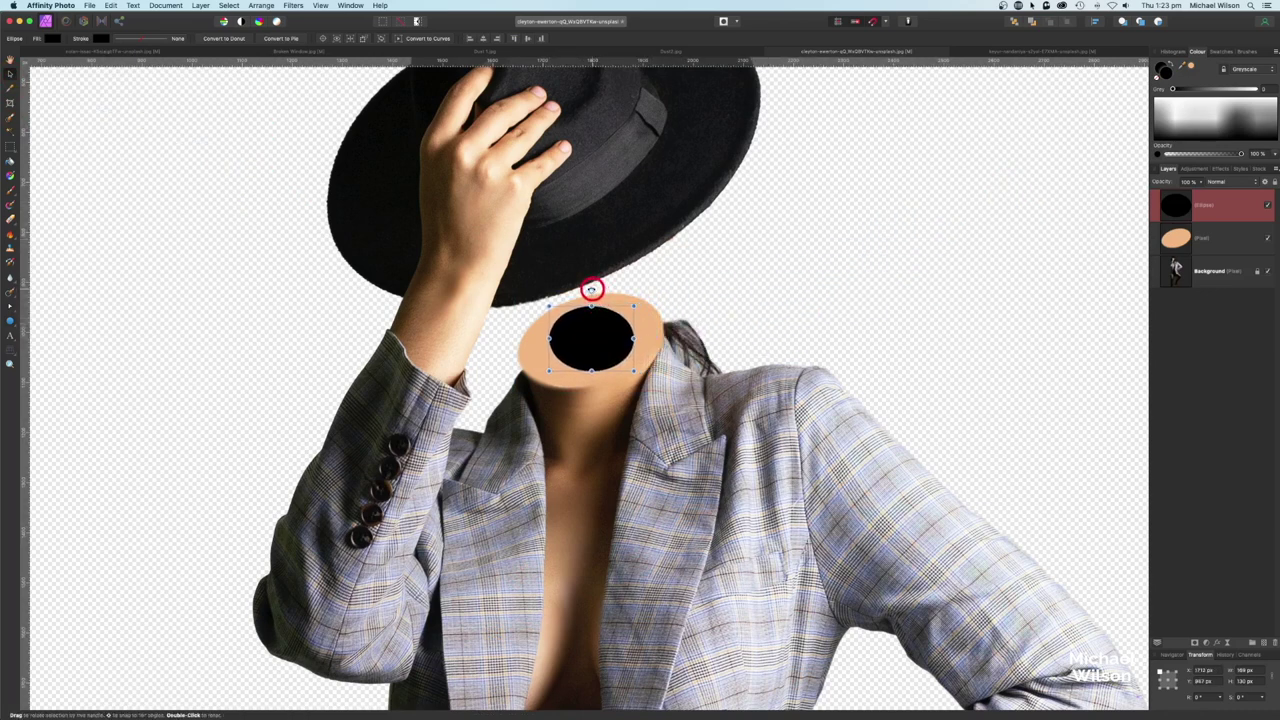
left_click_drag(589, 290, 574, 289)
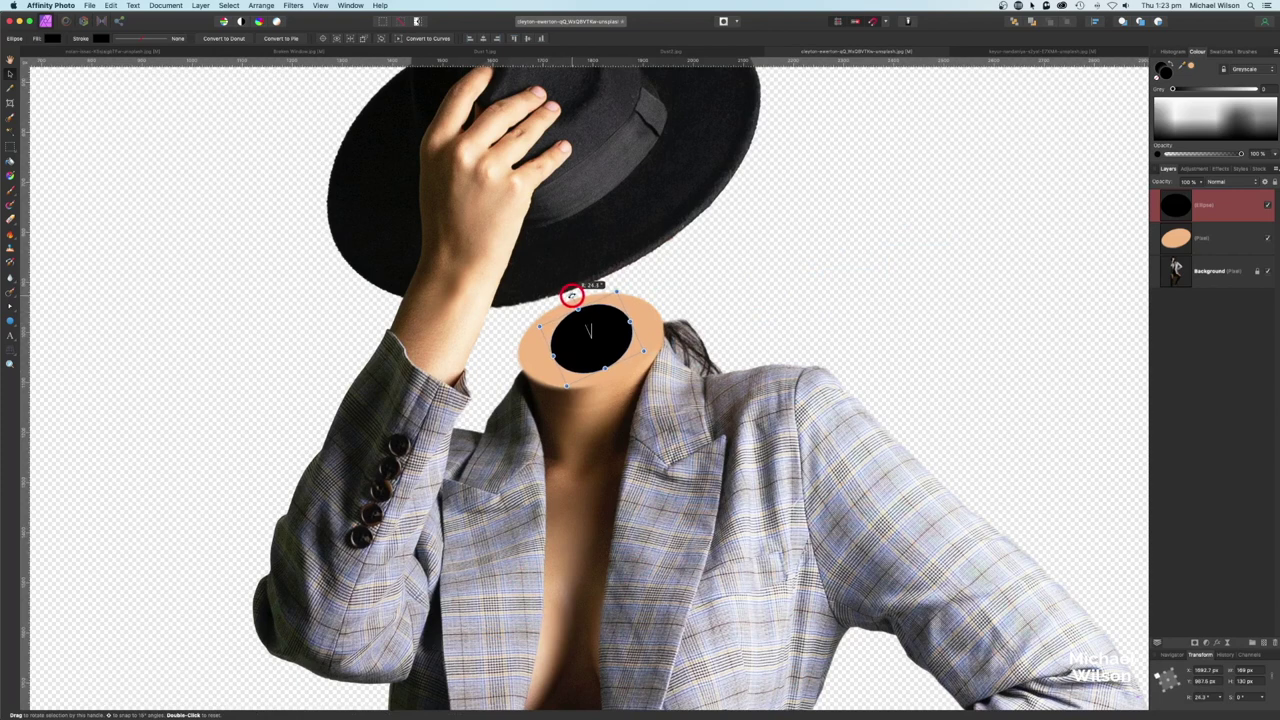
mouse_move(631, 320)
left_mouse_down()
mouse_move(541, 358)
mouse_move(529, 349)
mouse_move(646, 323)
left_mouse_up()
key("Up")
key("Up")
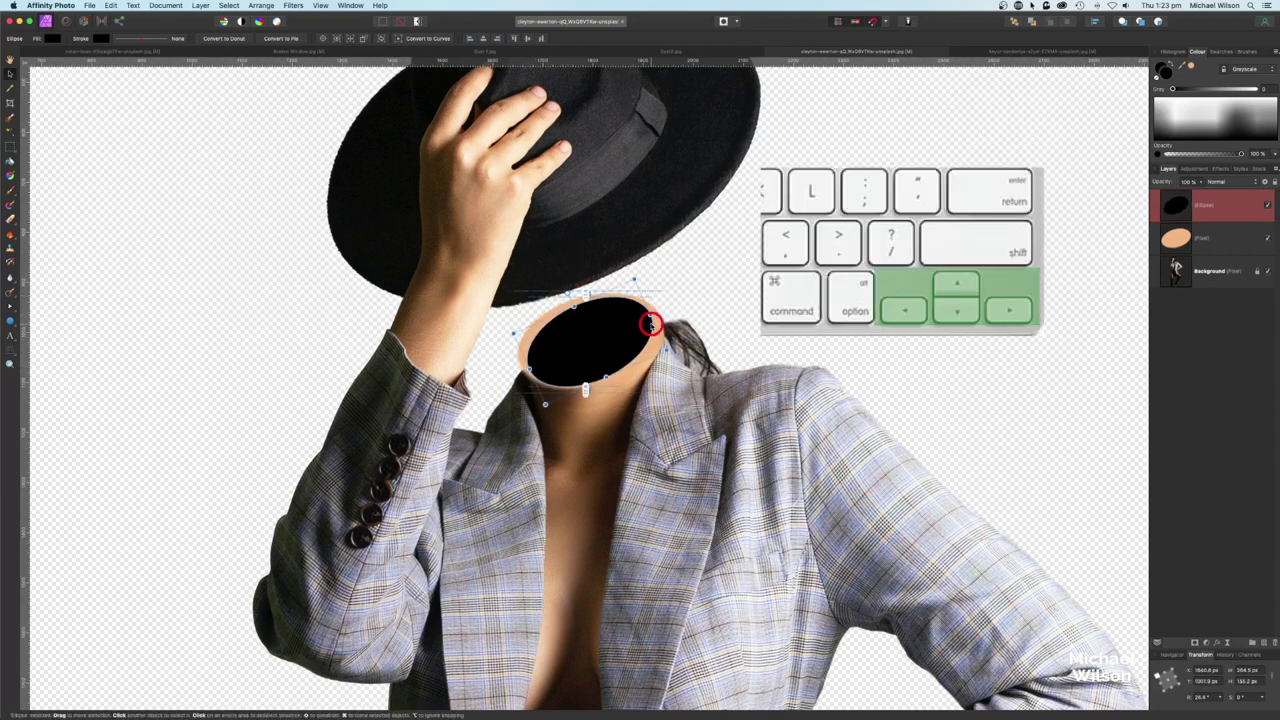
scroll(645, 320, "right", 2)
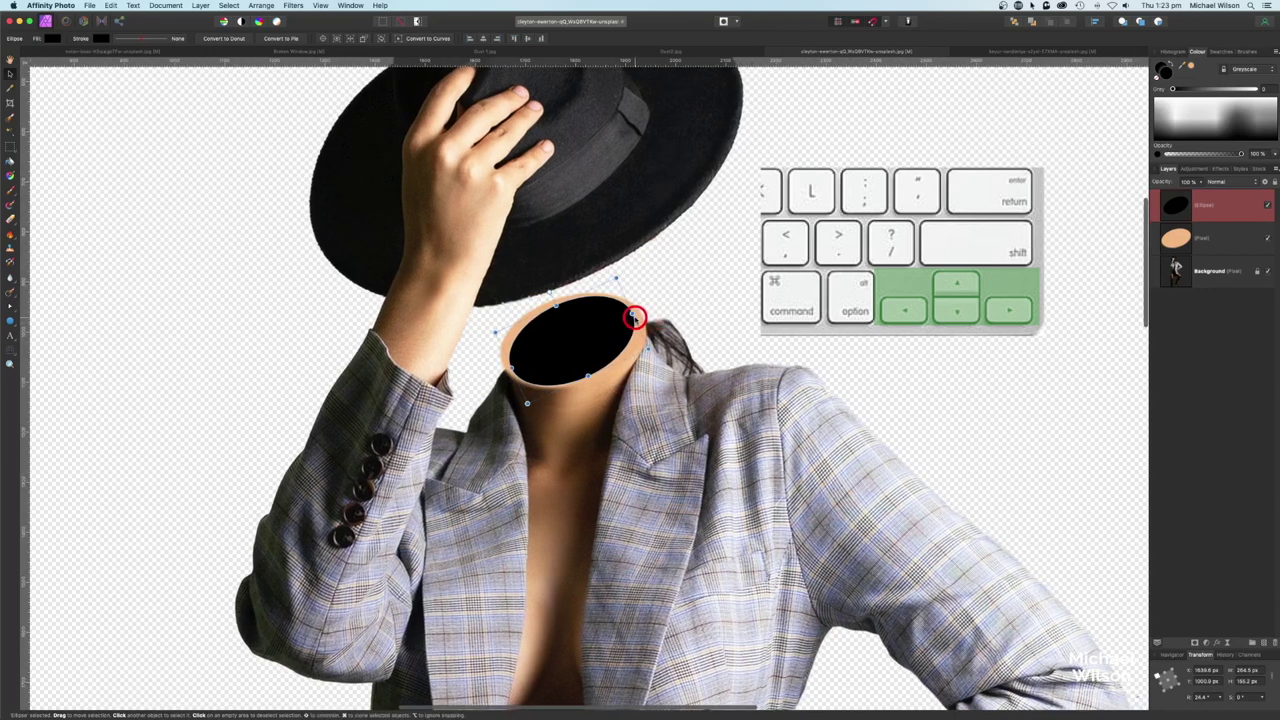
key("v")
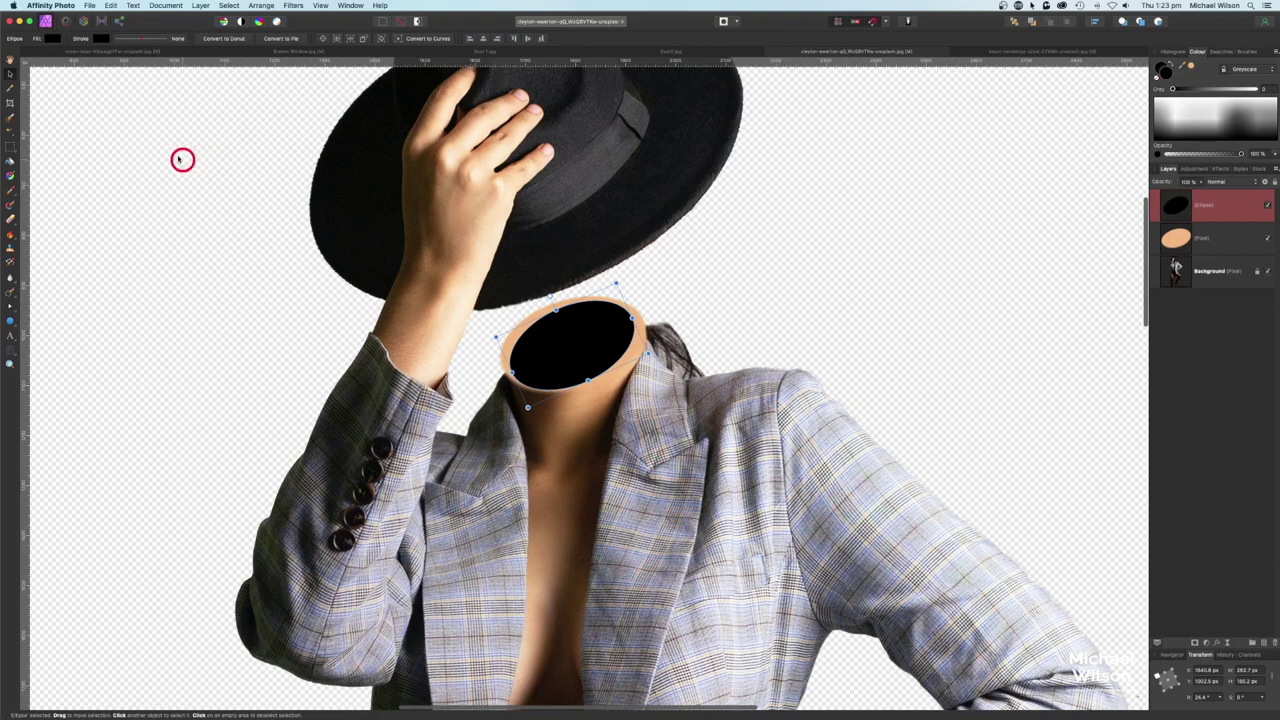
left_click(13, 63)
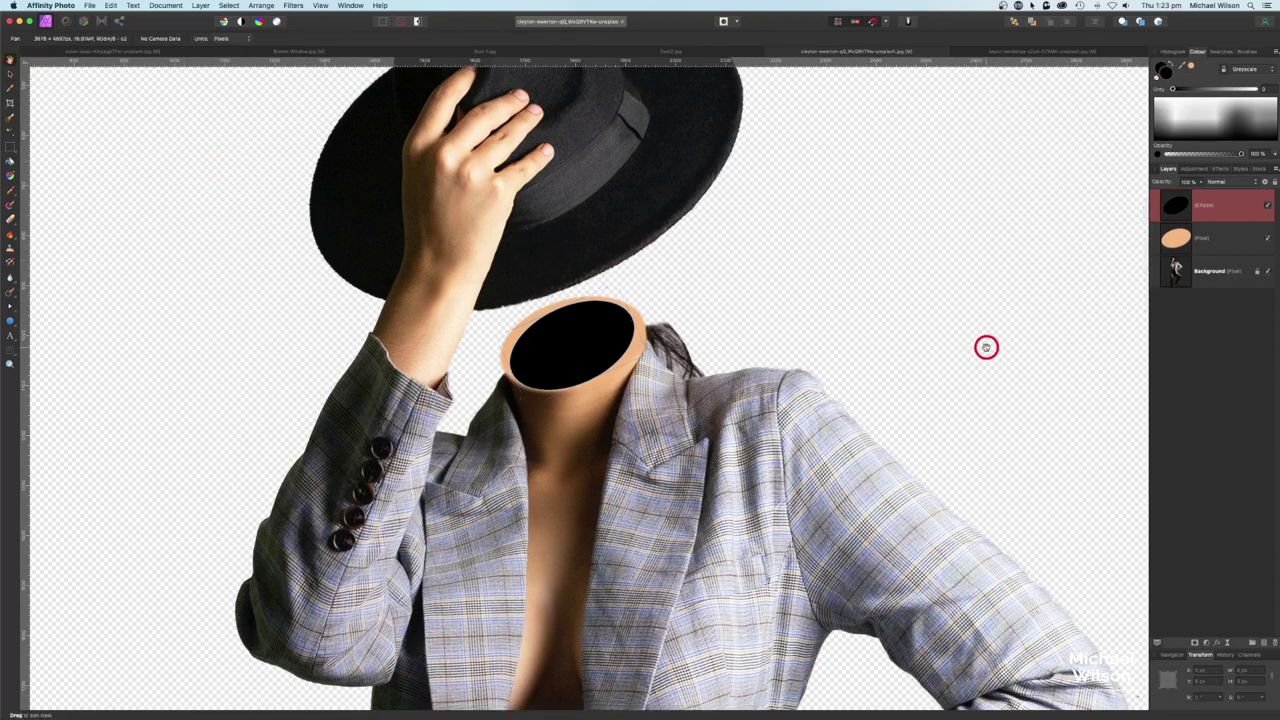
left_click(560, 341)
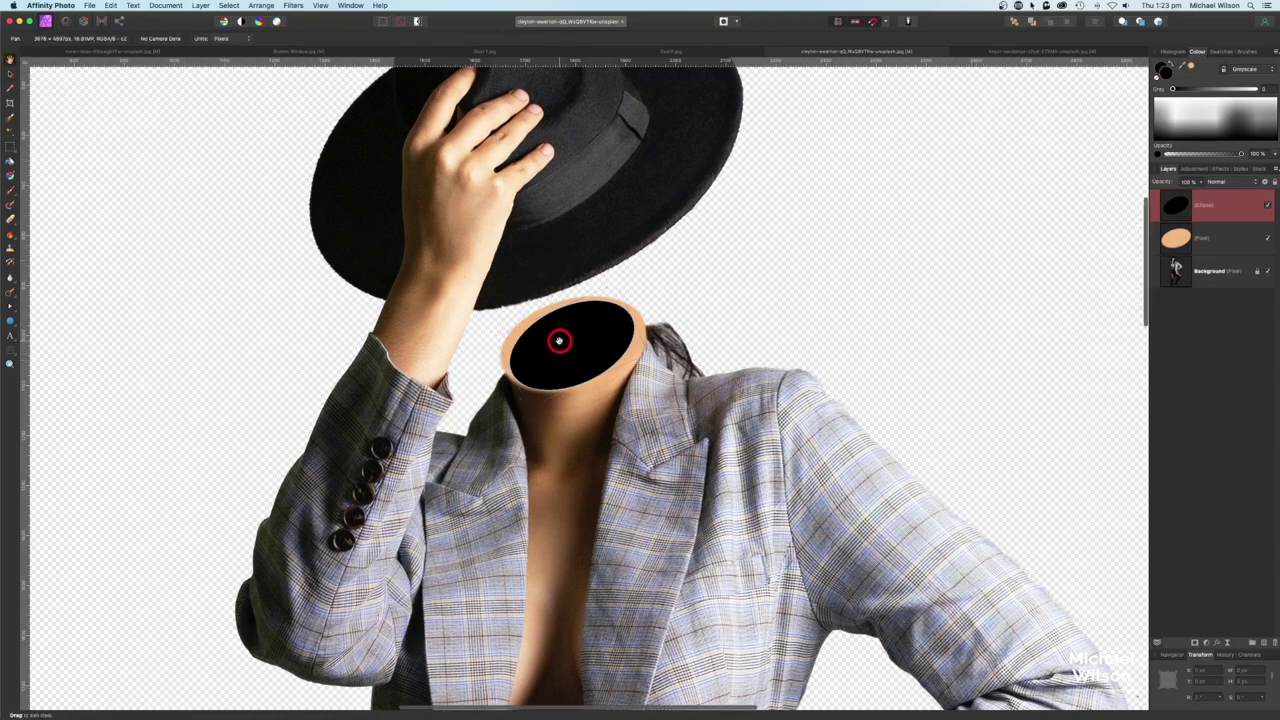
- Select both ellipse layers and the woman's Background layer and combine them into a new layer with Merge Visible
left_click(10, 77)
left_click(1228, 206)
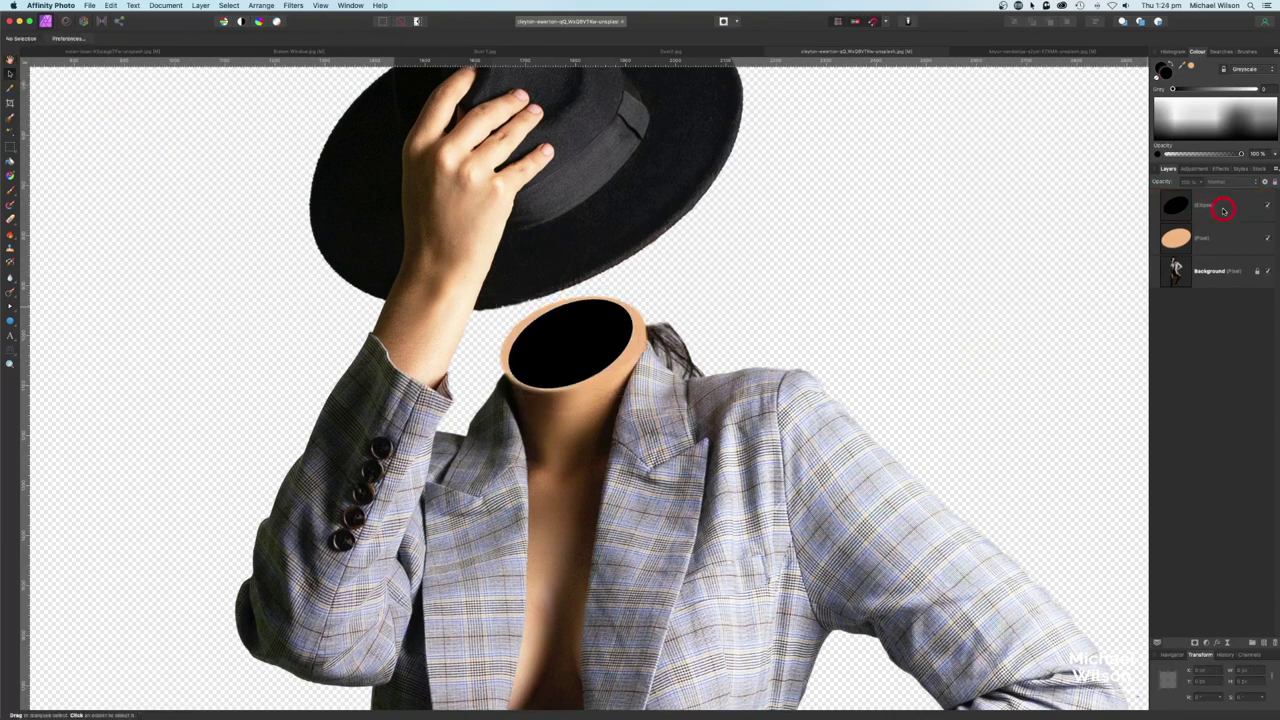
left_click(1222, 281, "shift")
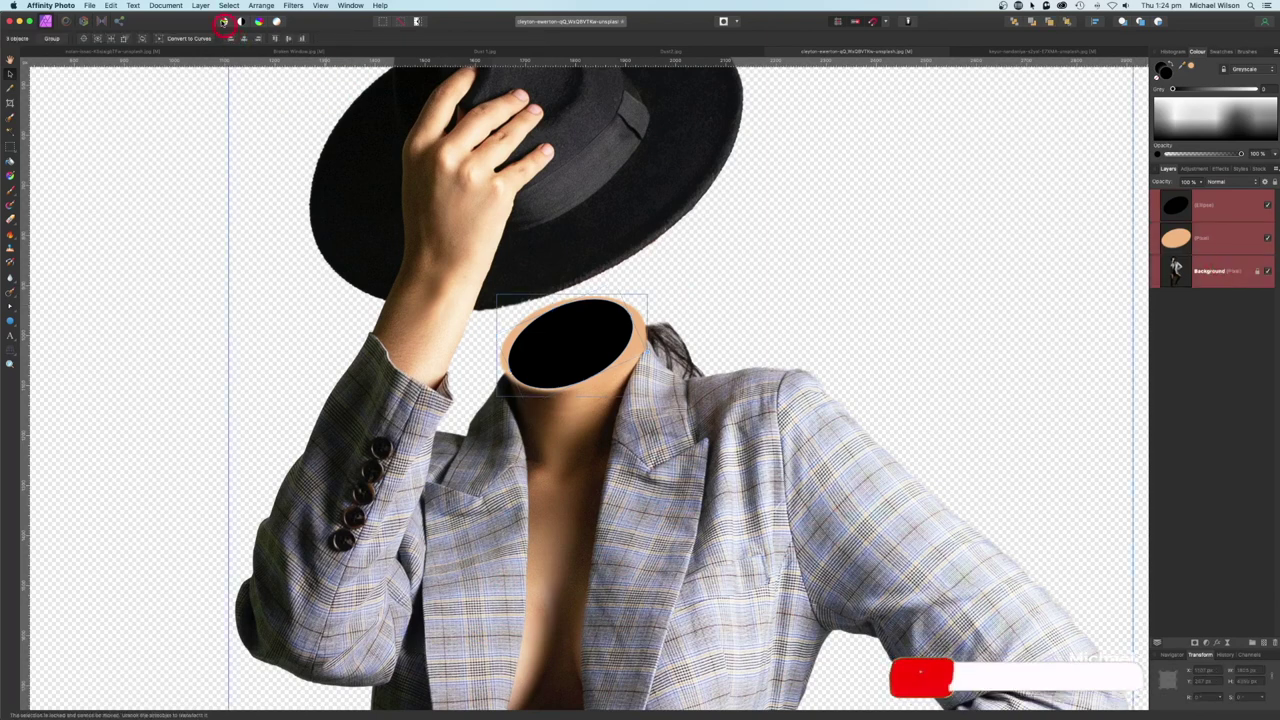
left_click(201, 6)
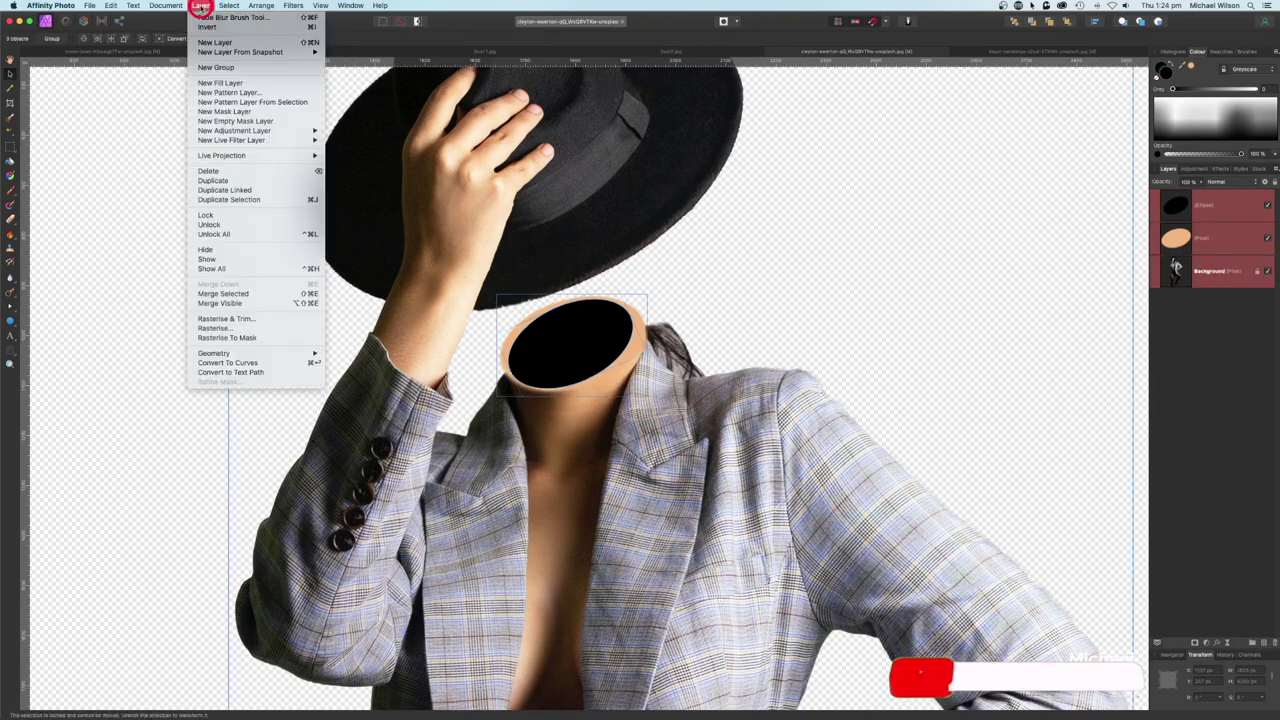
left_click(229, 302)
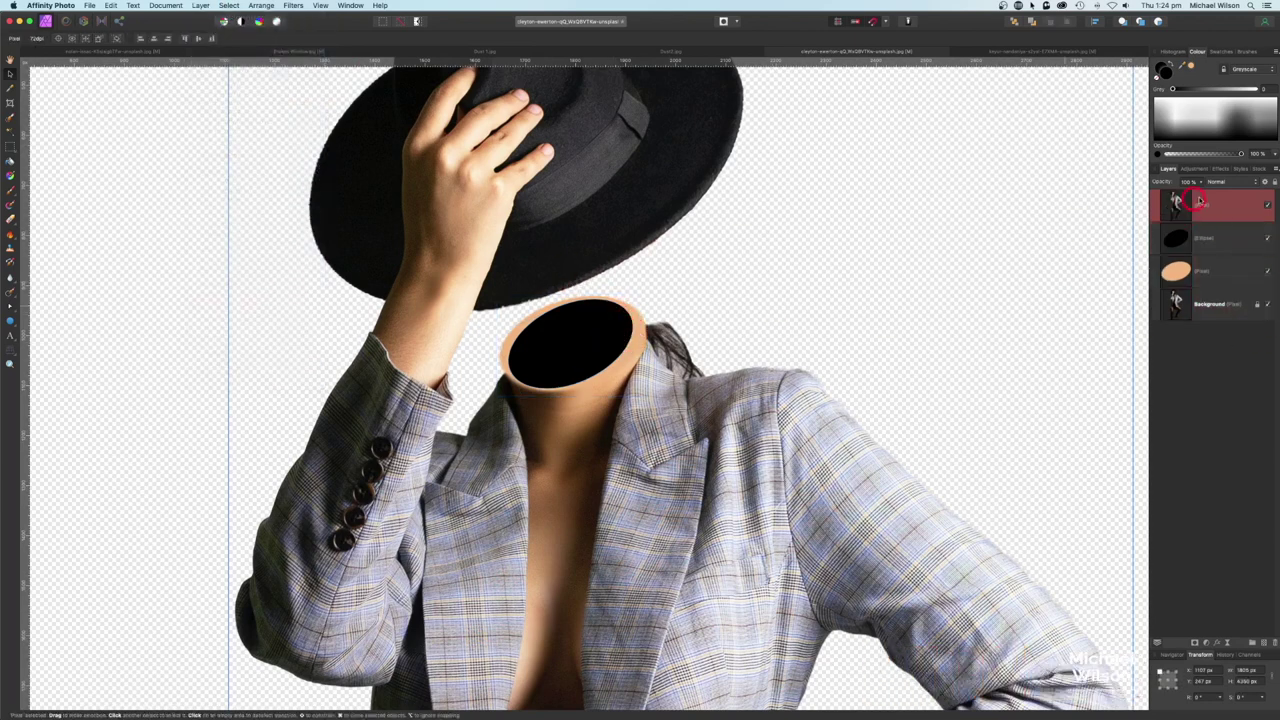
- Copy the merged woman layer and paste it into the abandoned room document
left_click(1211, 319)
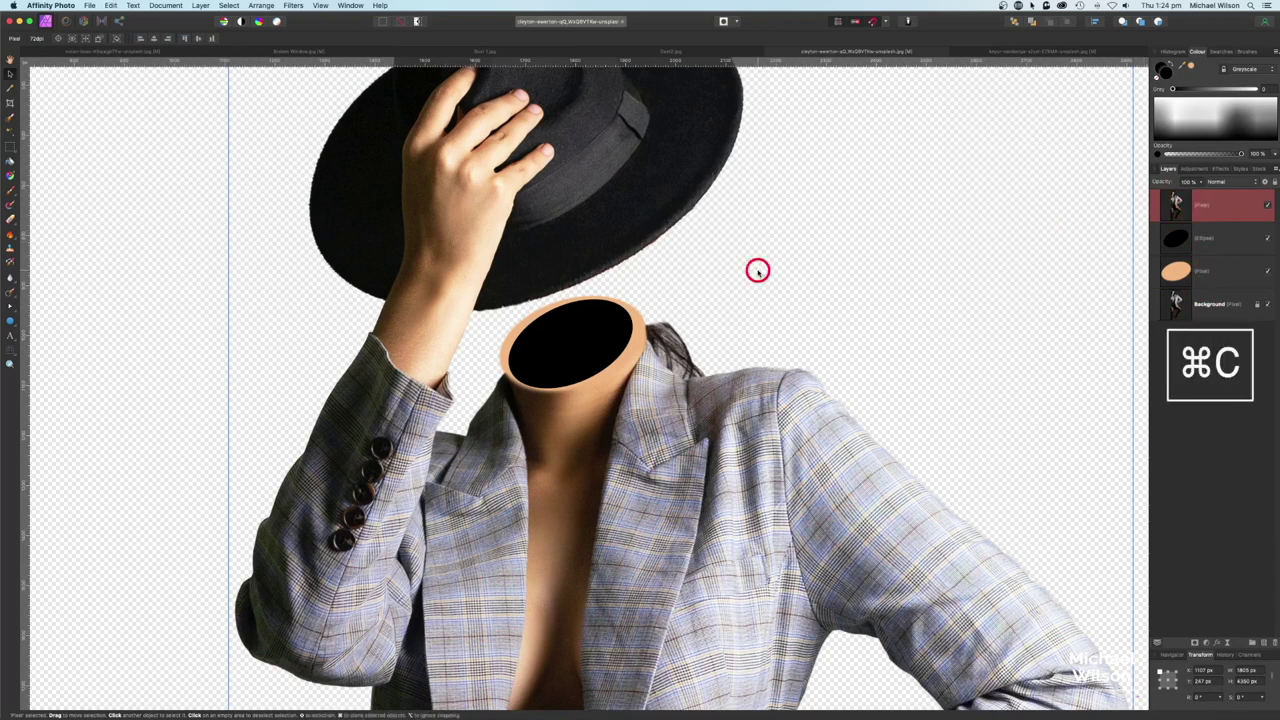
left_click(157, 52)
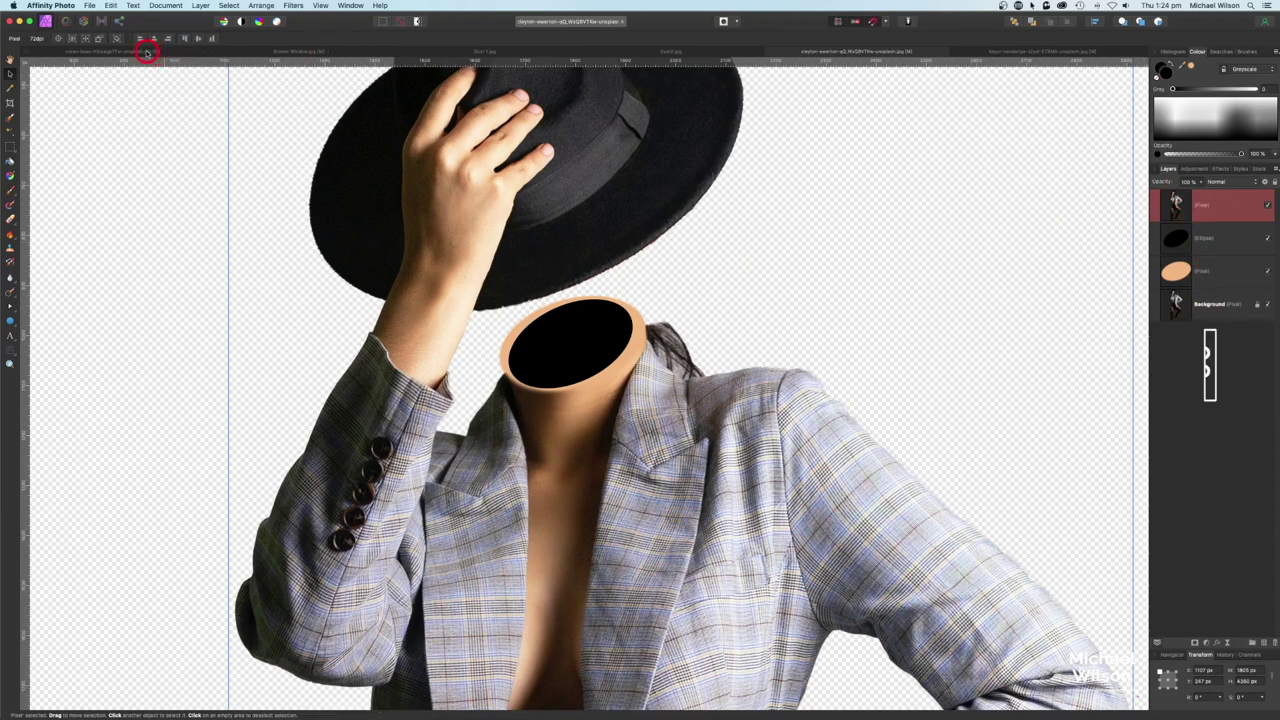
key("super+v")
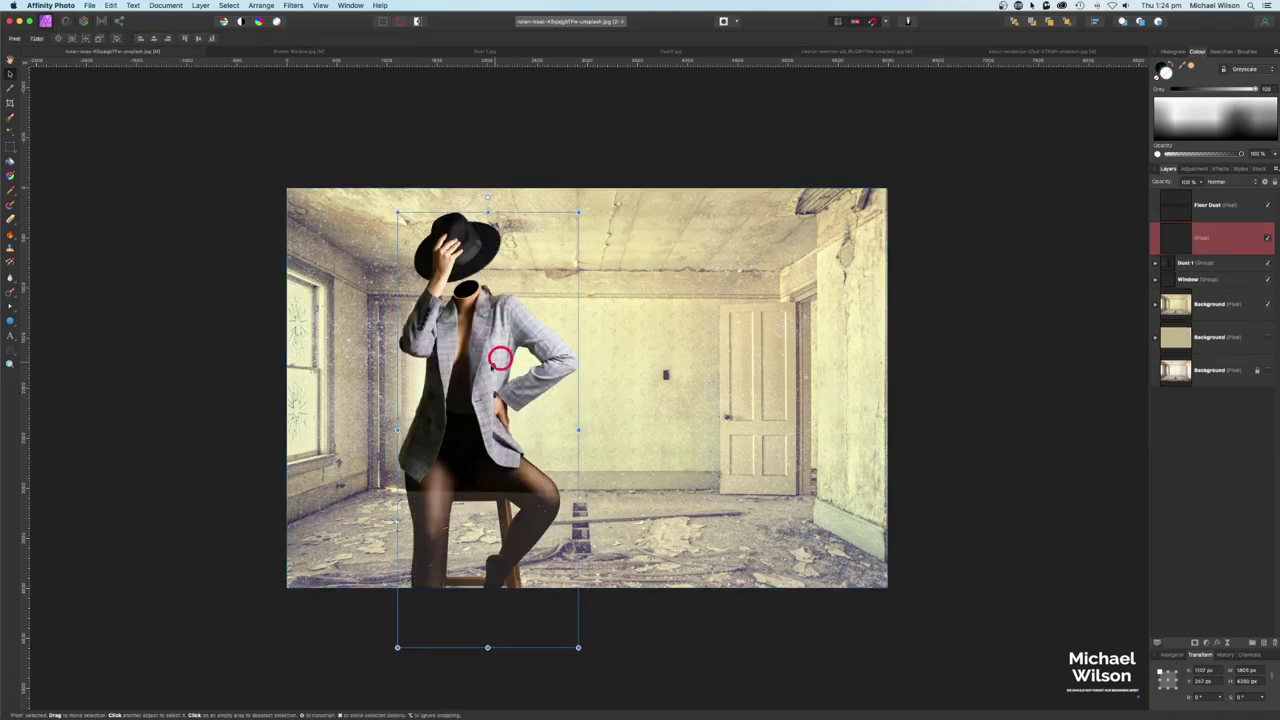
- Scale the pasted woman to about half size and position her with the stool on the floor near the middle of the room
left_click_drag(578, 212, 510, 340)
left_click_drag(455, 446, 588, 378)
left_click_drag(660, 292, 634, 313)
mouse_move(609, 357)
left_mouse_down()
mouse_move(650, 315)
mouse_move(617, 320)
mouse_move(590, 372)
left_mouse_up()
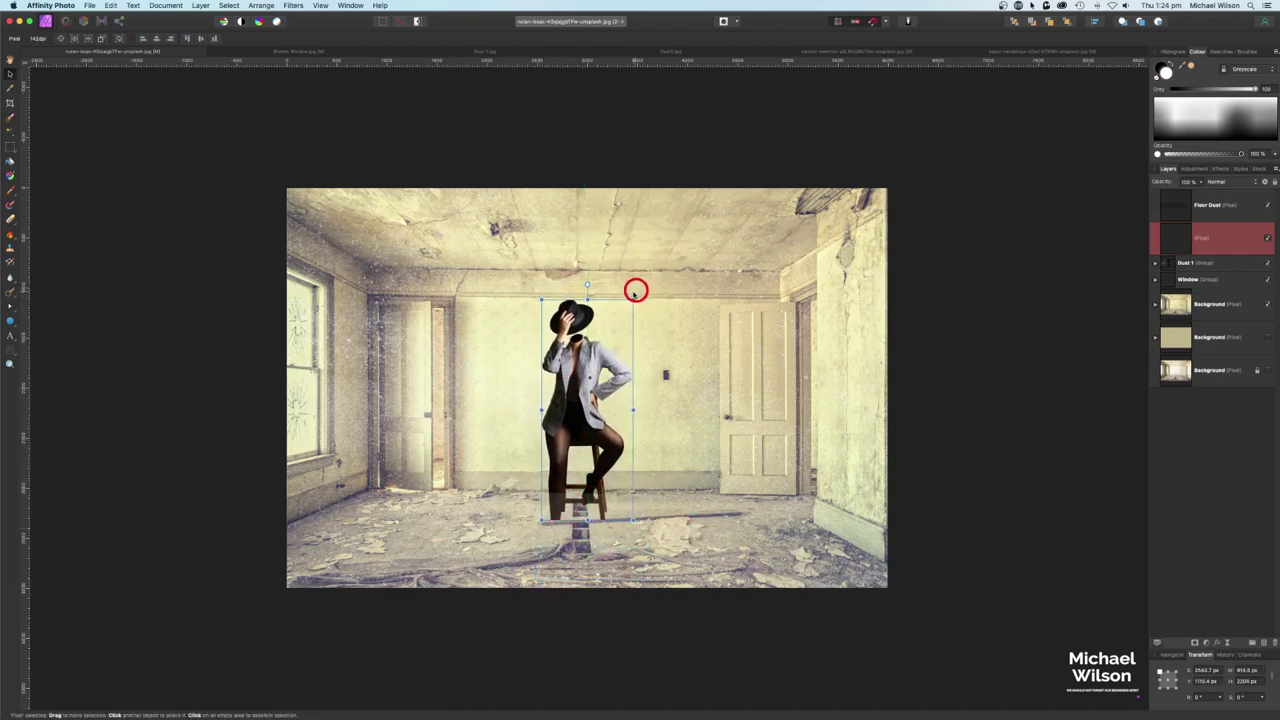
mouse_move(632, 297)
left_mouse_down()
mouse_move(623, 311)
mouse_move(631, 303)
left_mouse_up()
left_click_drag(607, 360, 608, 363)
left_click(1183, 245)
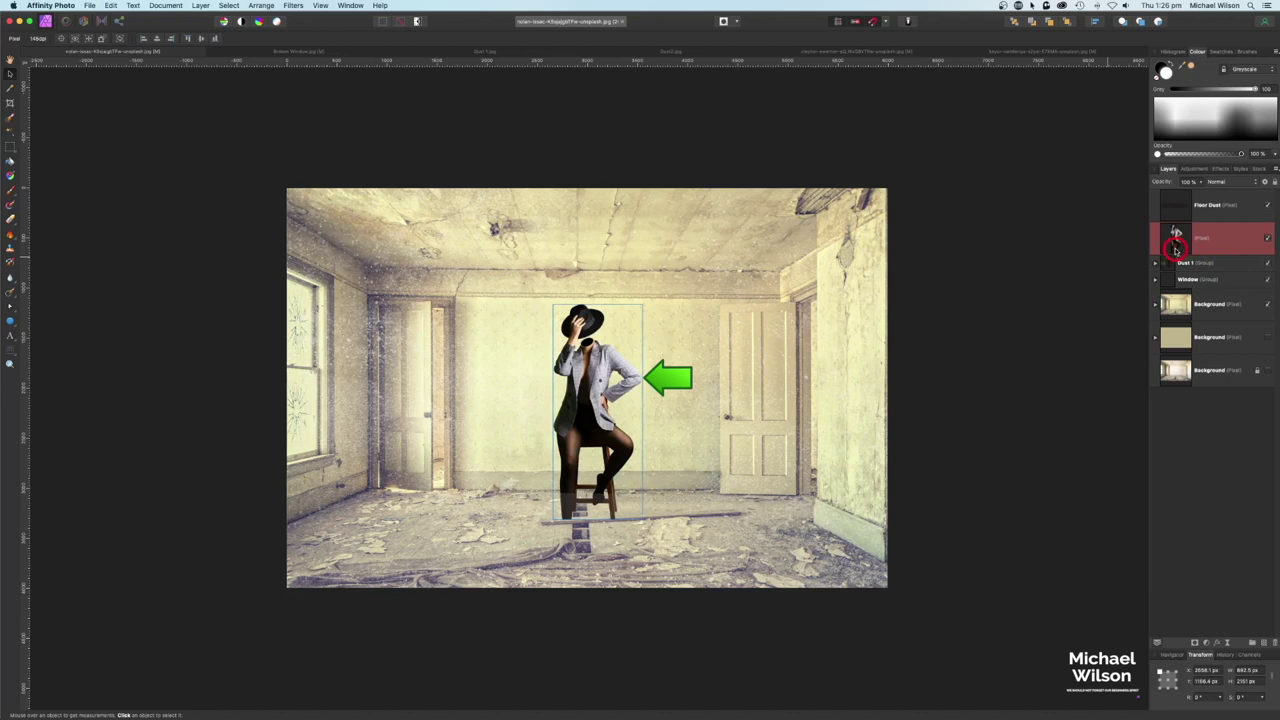
mouse_move(611, 408)
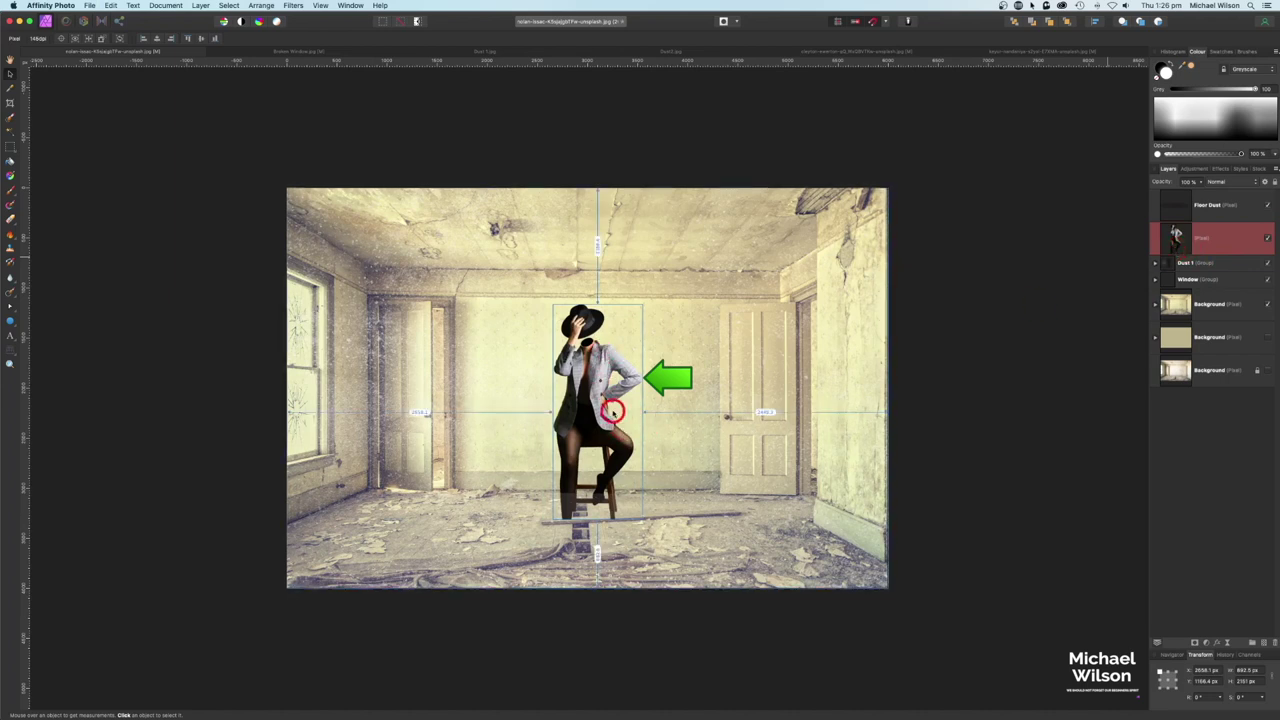
- Flip the woman horizontally and shift her slightly to keep the stool near the middle of the floor
left_click(1216, 235)
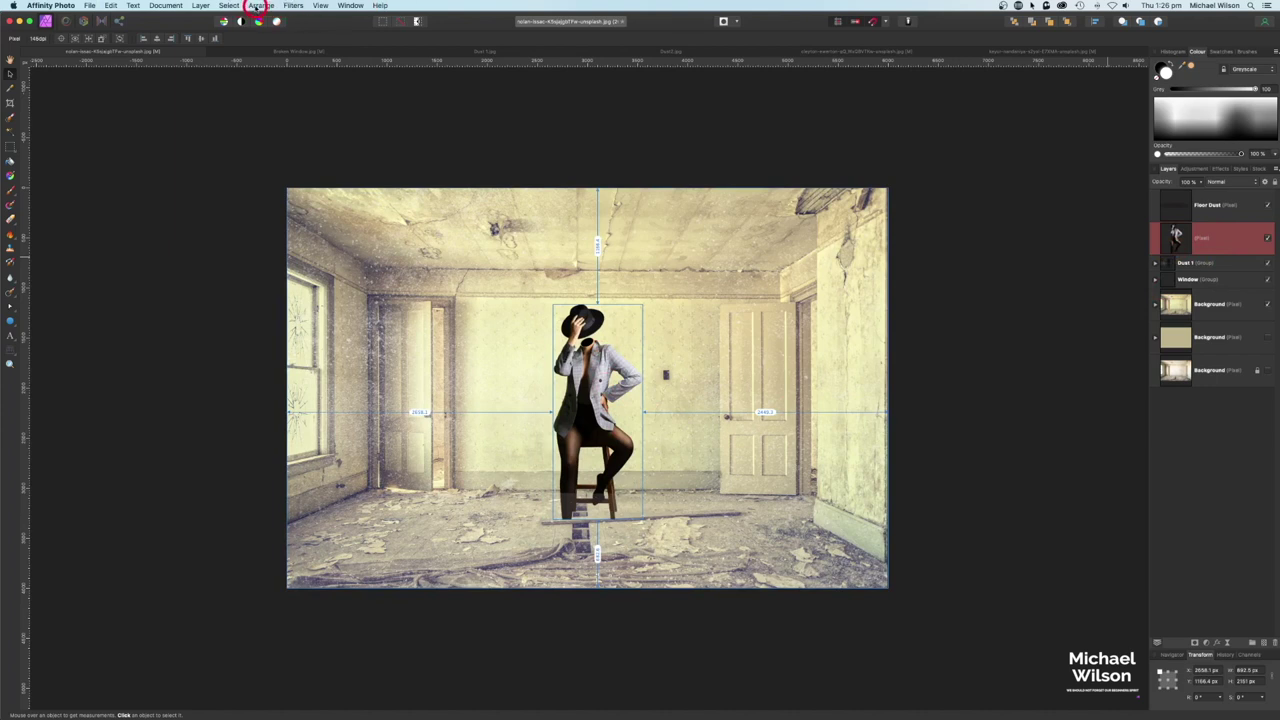
left_click(258, 6)
left_click(268, 207)
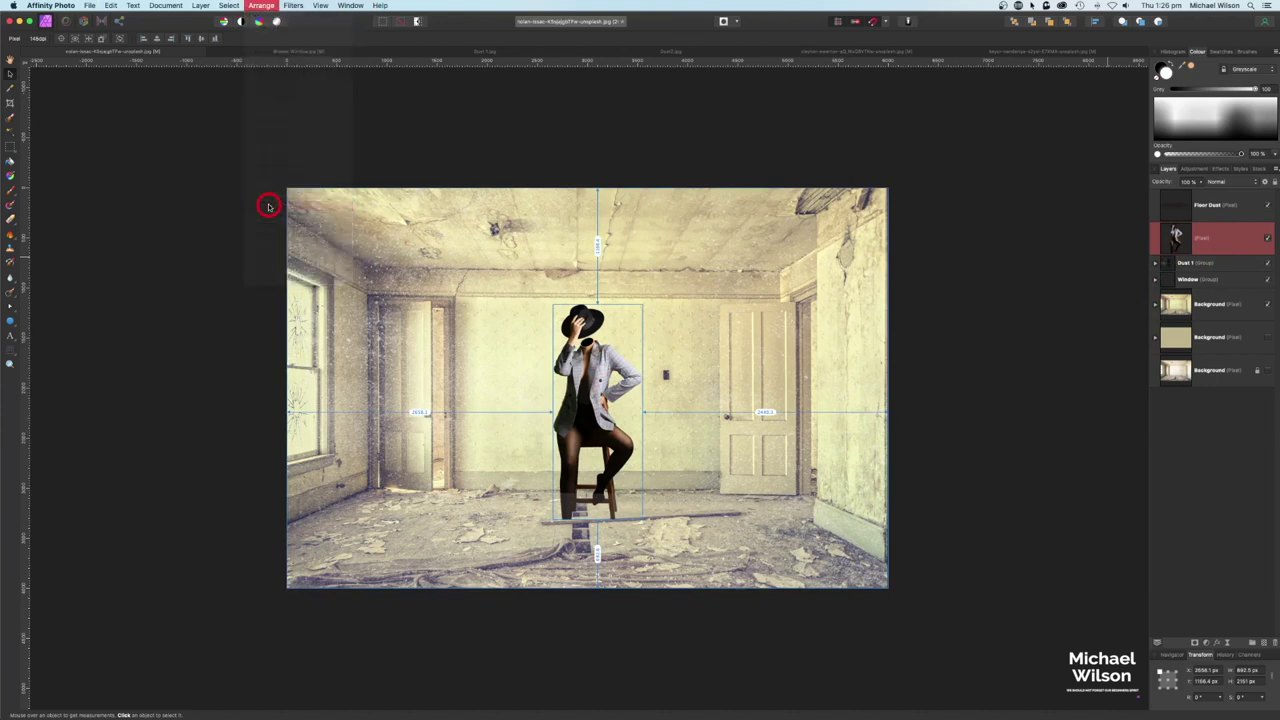
left_click(591, 393)
mouse_move(604, 394)
left_mouse_down()
mouse_move(571, 395)
mouse_move(597, 396)
left_mouse_up()
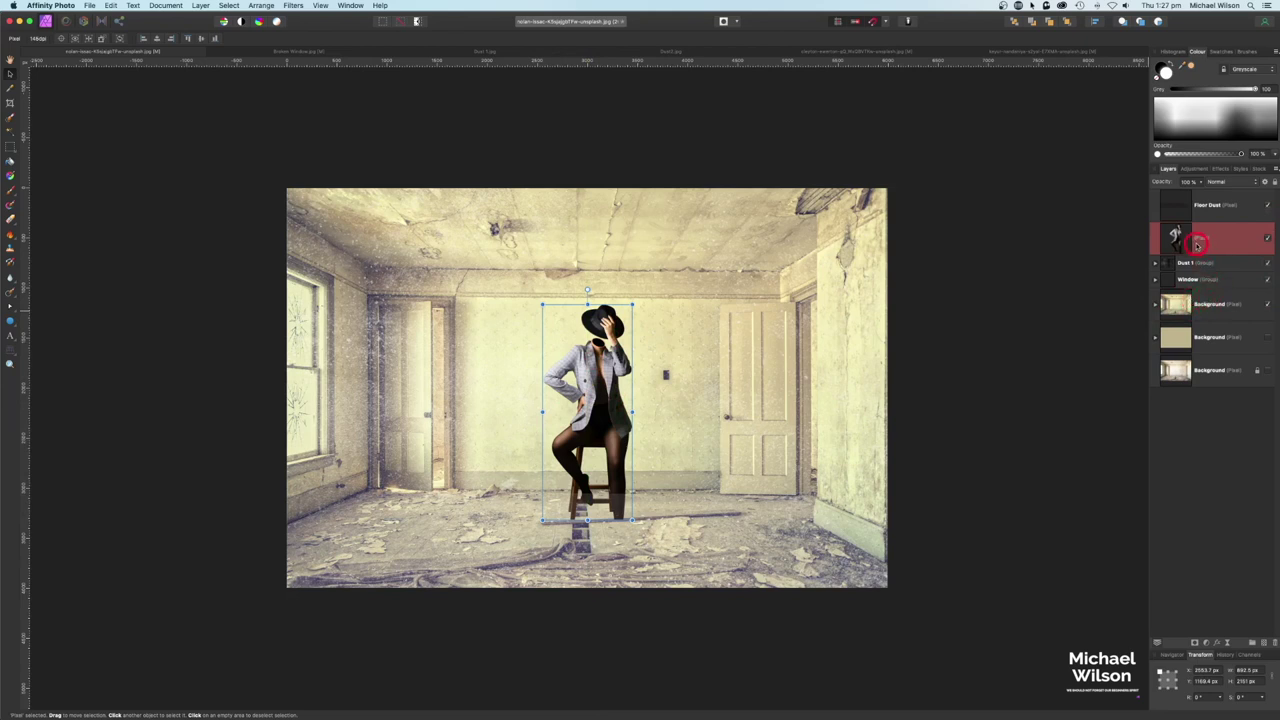
- Move the woman's layer beneath the Dust 1 group and place a duplicate of that group behind her
left_click_drag(1203, 246, 1205, 270)
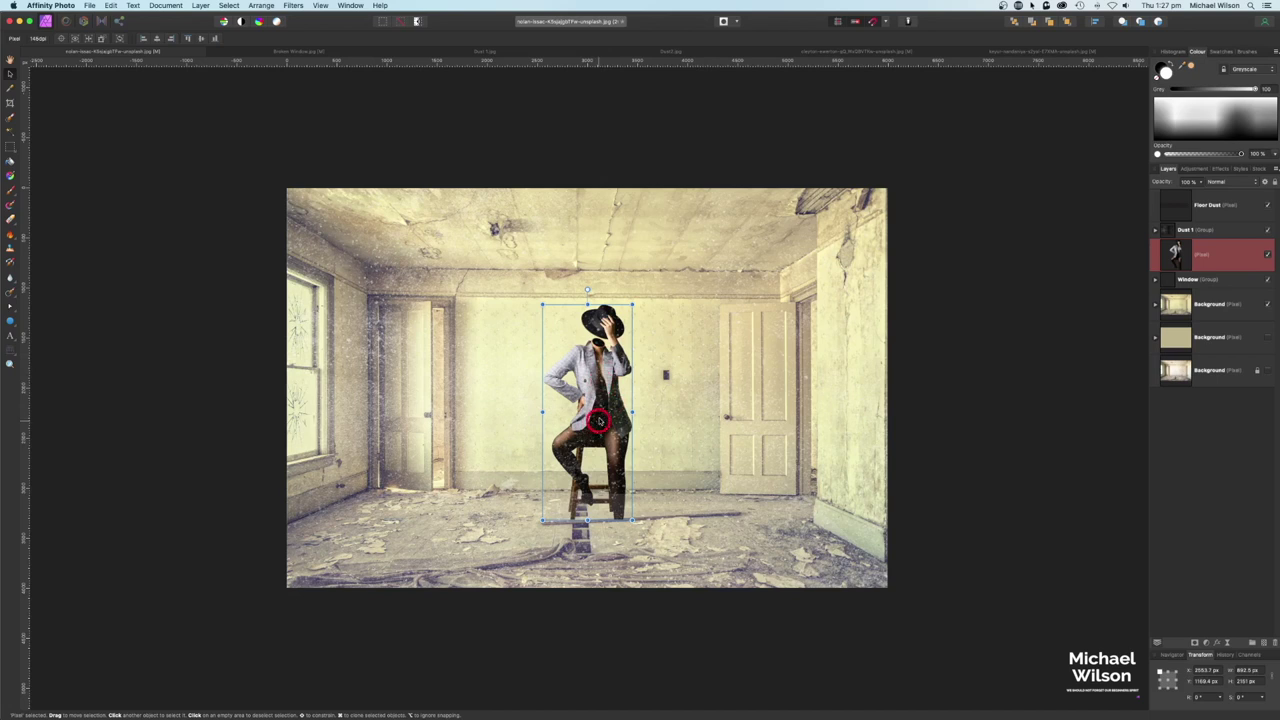
left_click(1208, 232)
key("super+j")
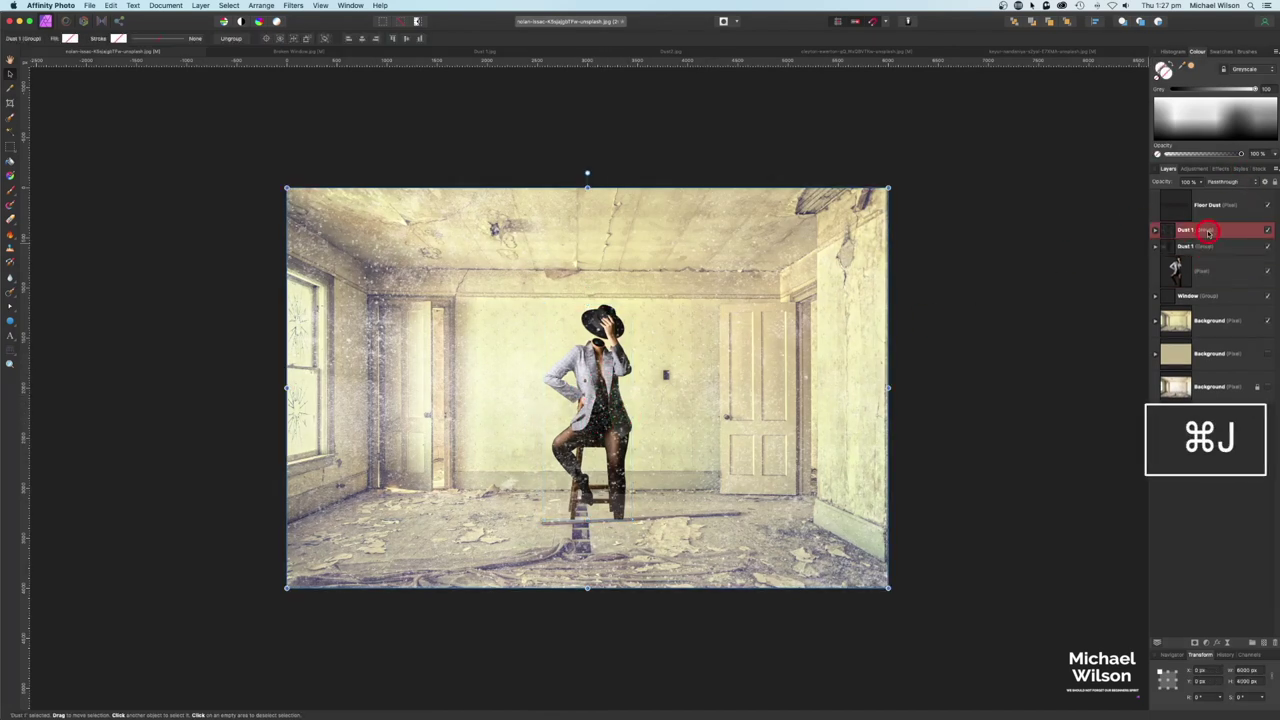
left_click_drag(1203, 236, 1195, 279)
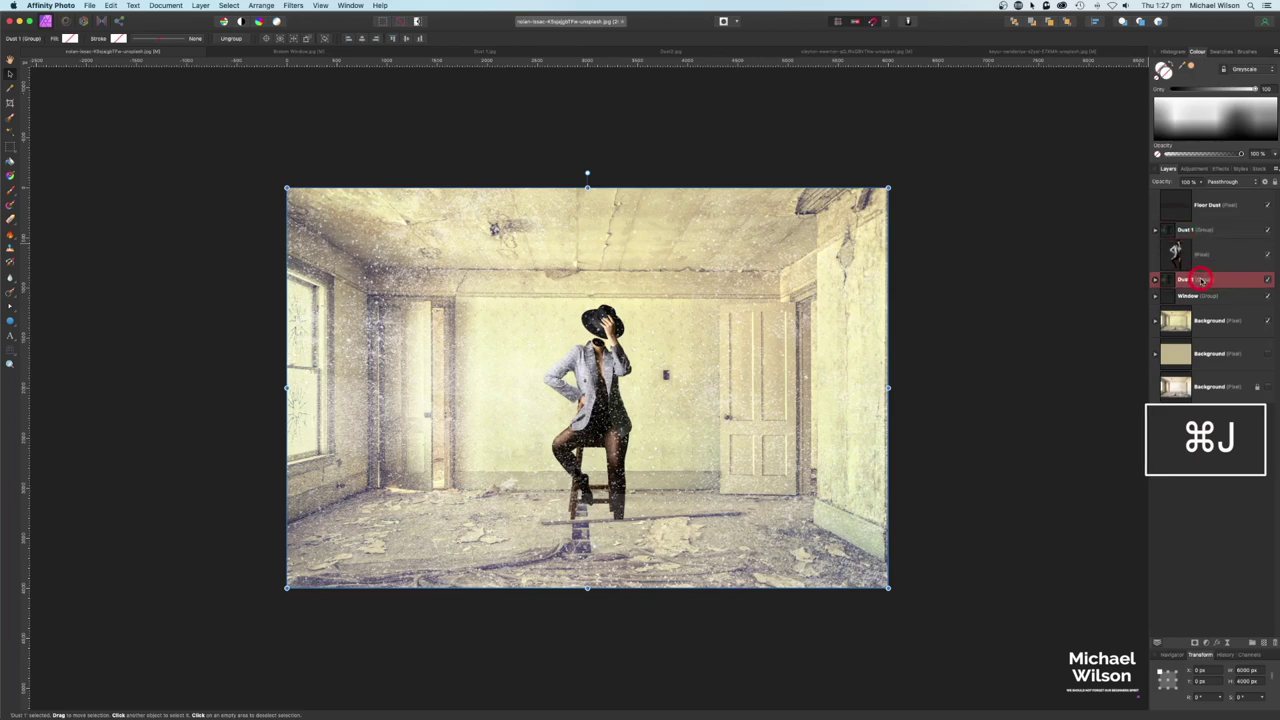
- Reduce the opacity of the Dust 1 group behind the woman to 50% and reselect the woman's layer
left_click(1276, 295)
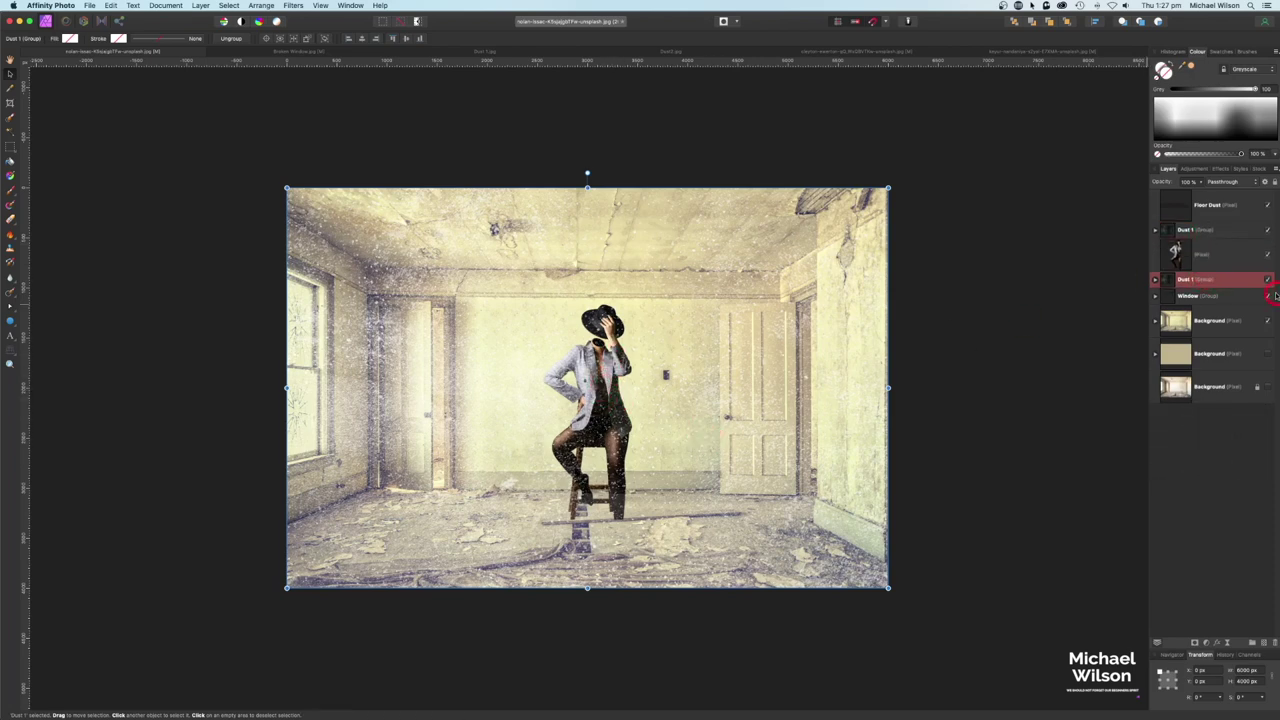
left_click(1207, 183)
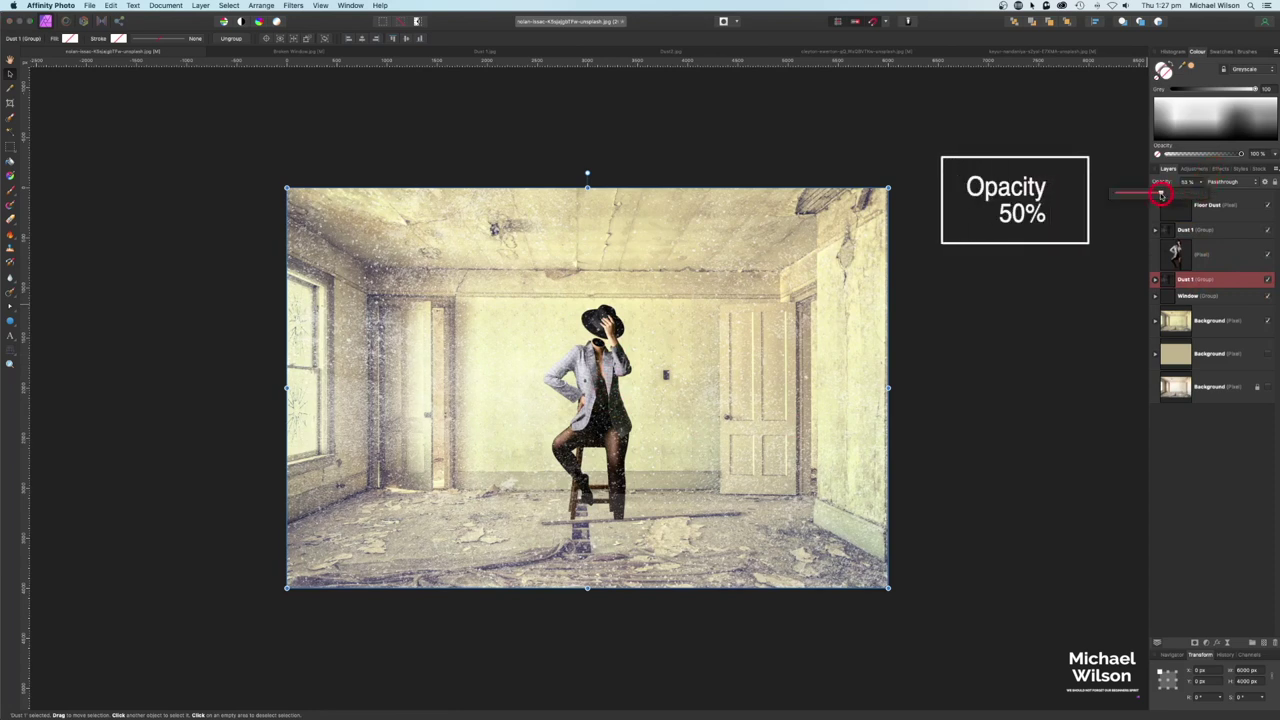
key("super+d")
left_click(1182, 265)
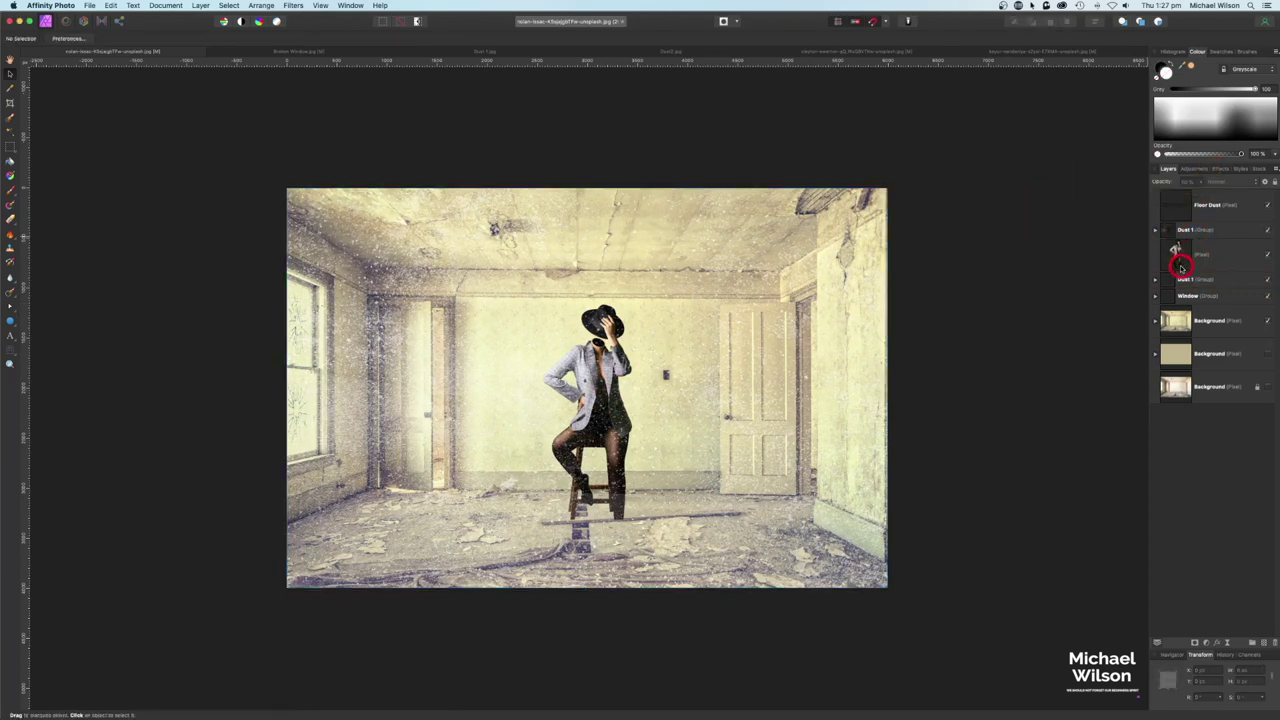
left_click(599, 380)
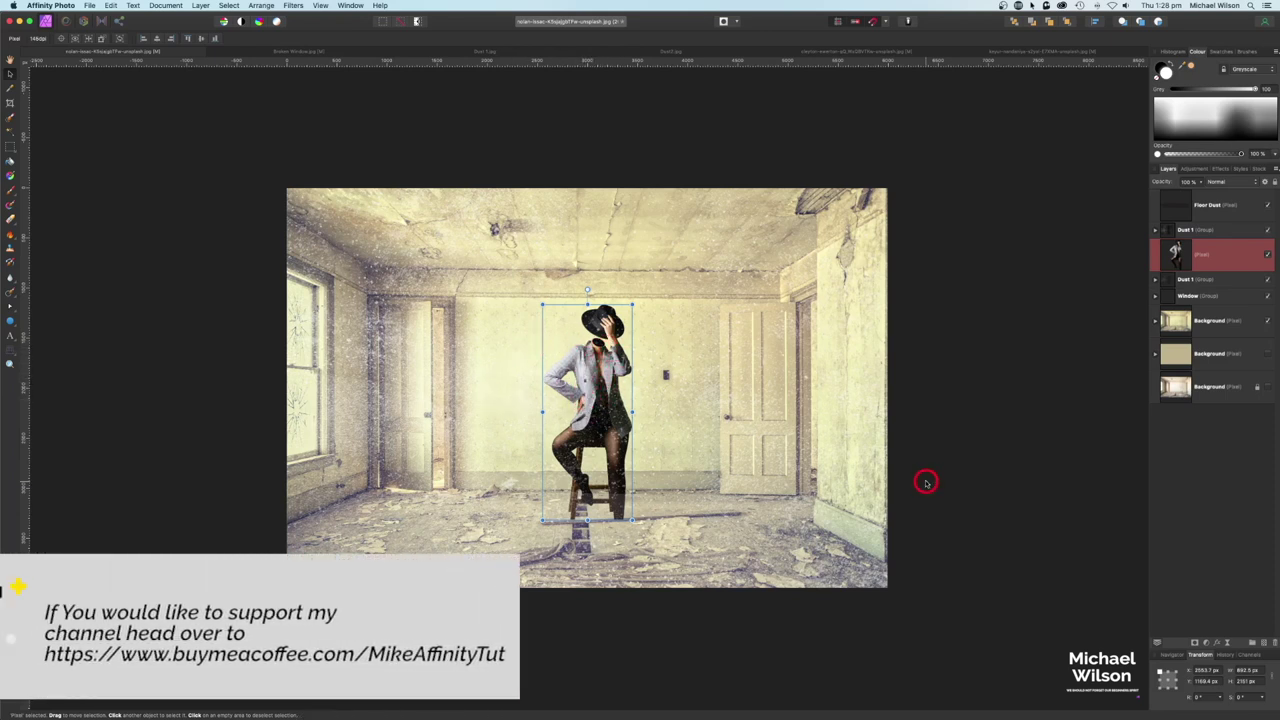
left_click(1217, 362)
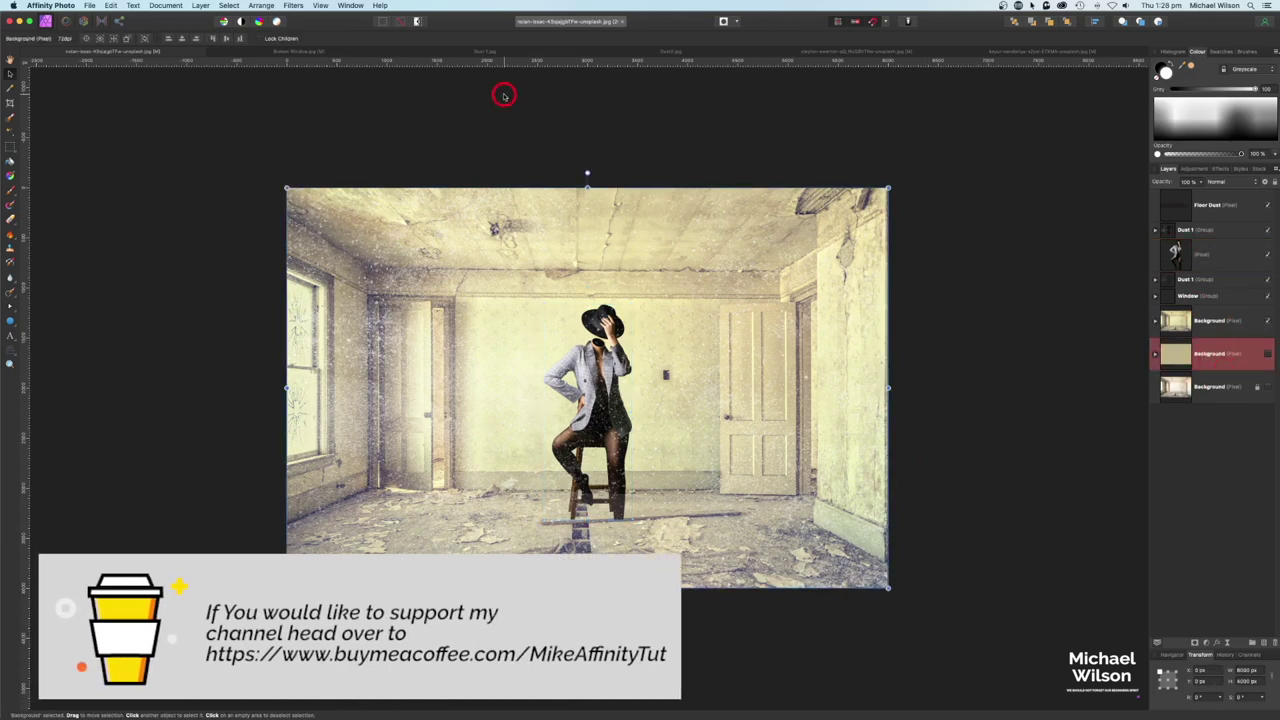
left_click(293, 5)
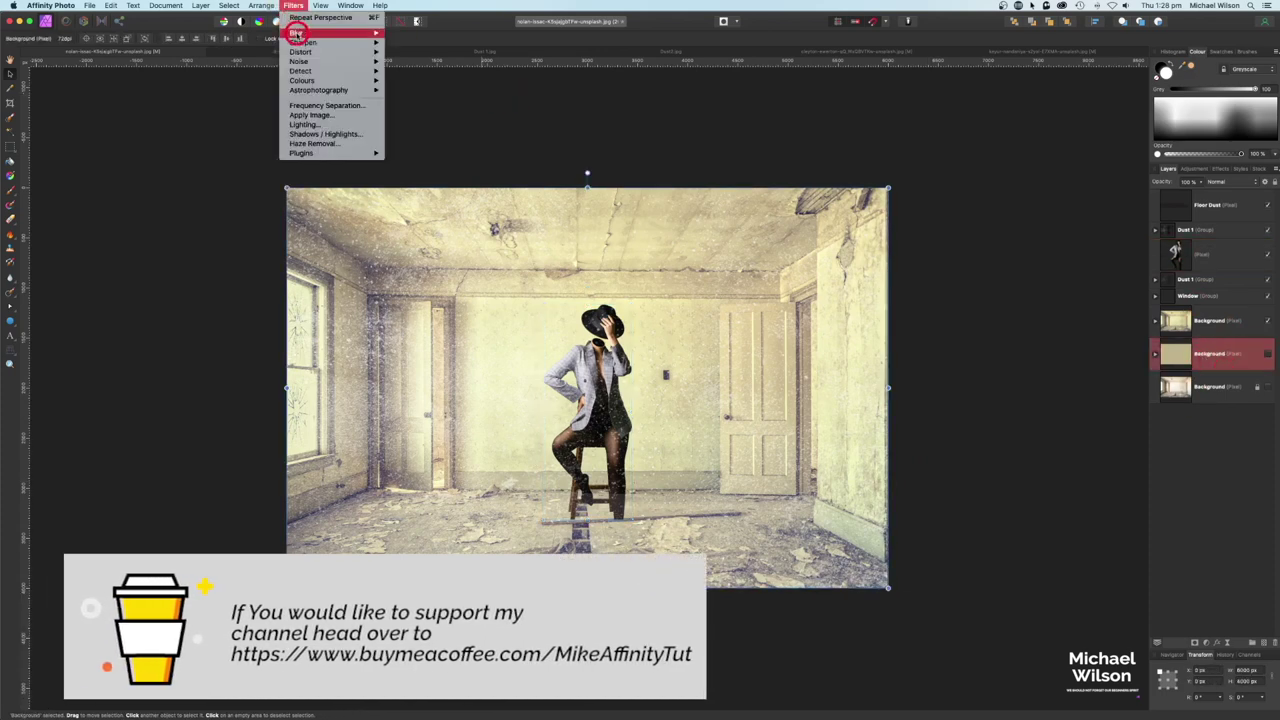
mouse_move(297, 34)
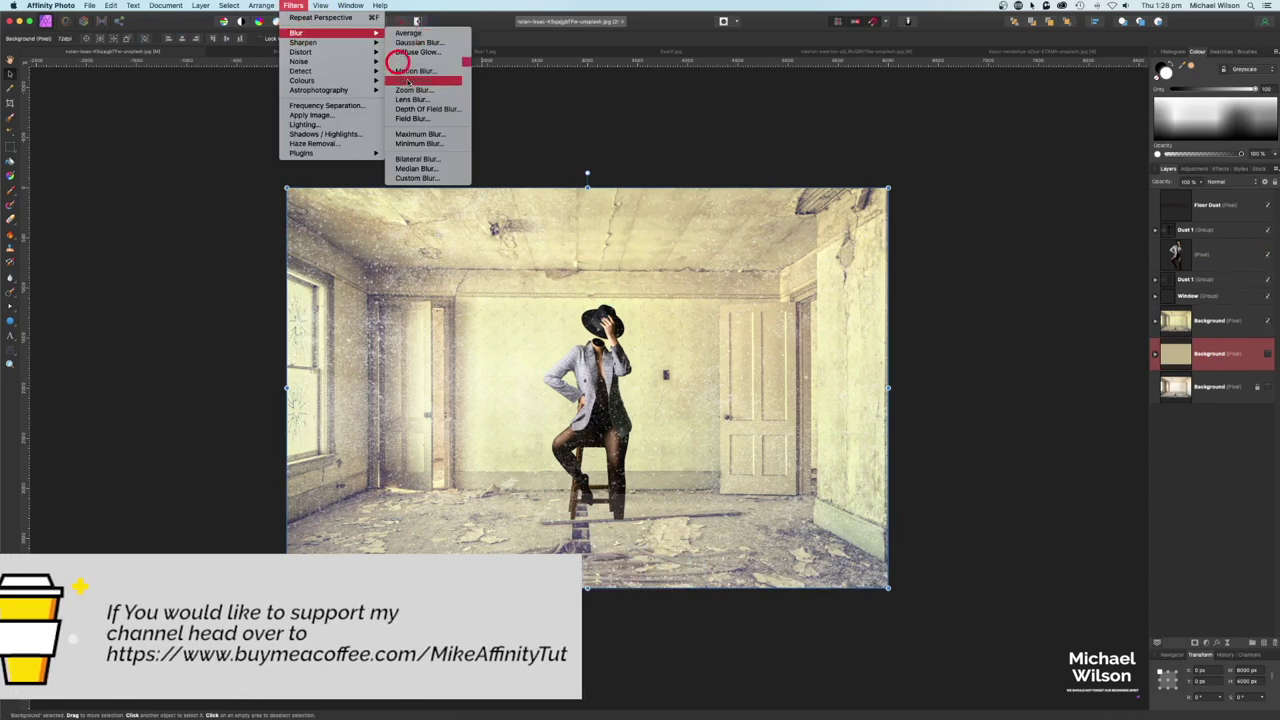
- Turn on the hidden beige Background layer and clip it inside the woman's layer
left_click(1183, 355)
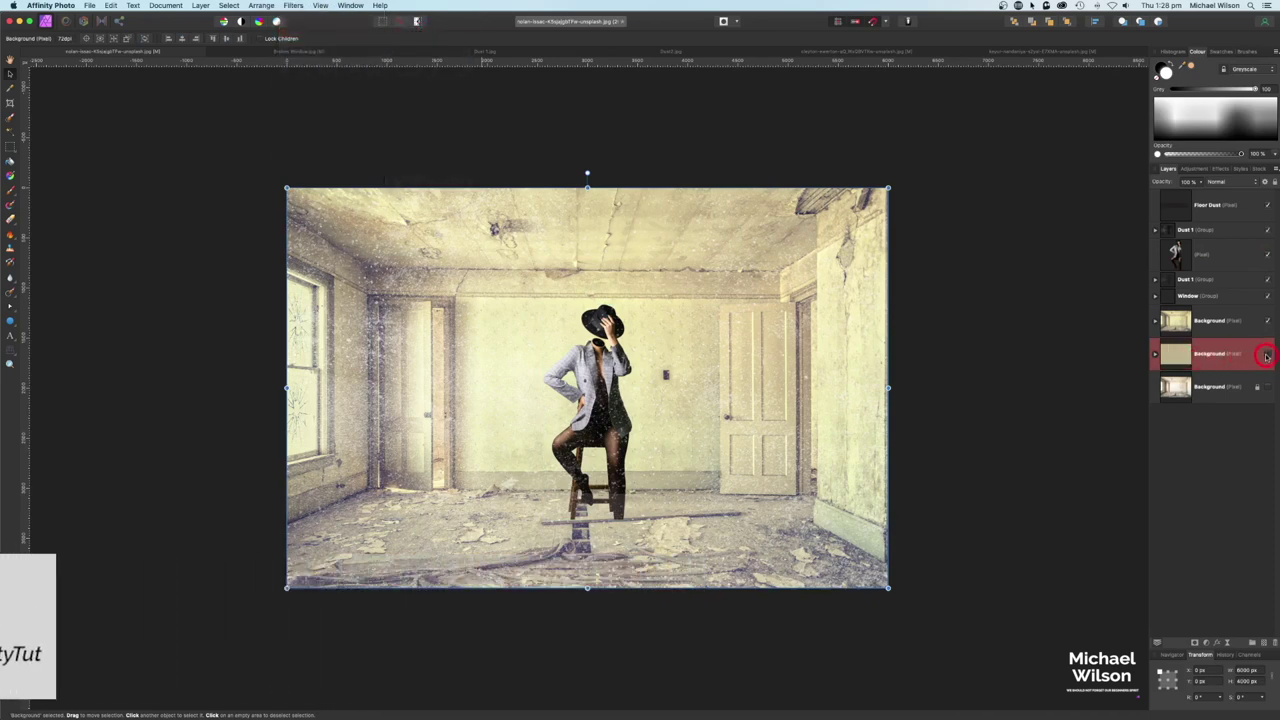
left_click_drag(1265, 349, 1272, 230)
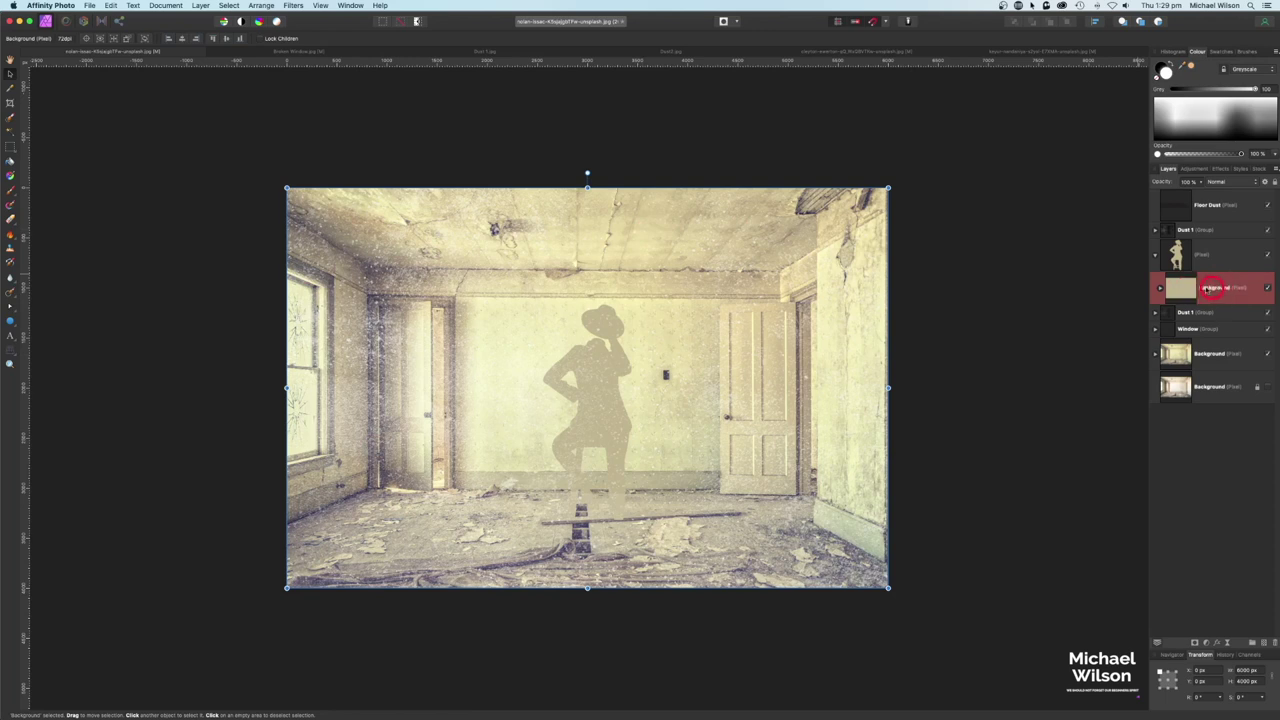
left_click_drag(1203, 287, 1189, 285)
- Set the clipped beige layer's blend mode to Colour and its opacity to 50%
left_click(1218, 182)
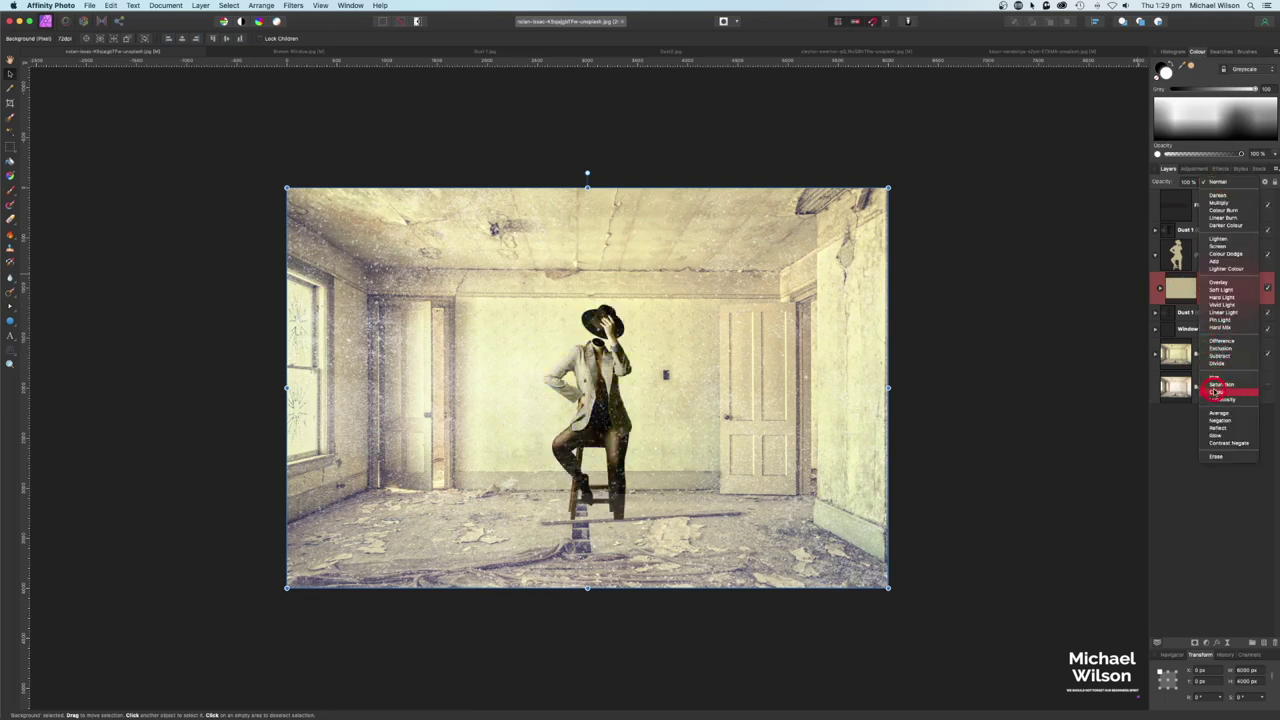
left_click(1214, 390)
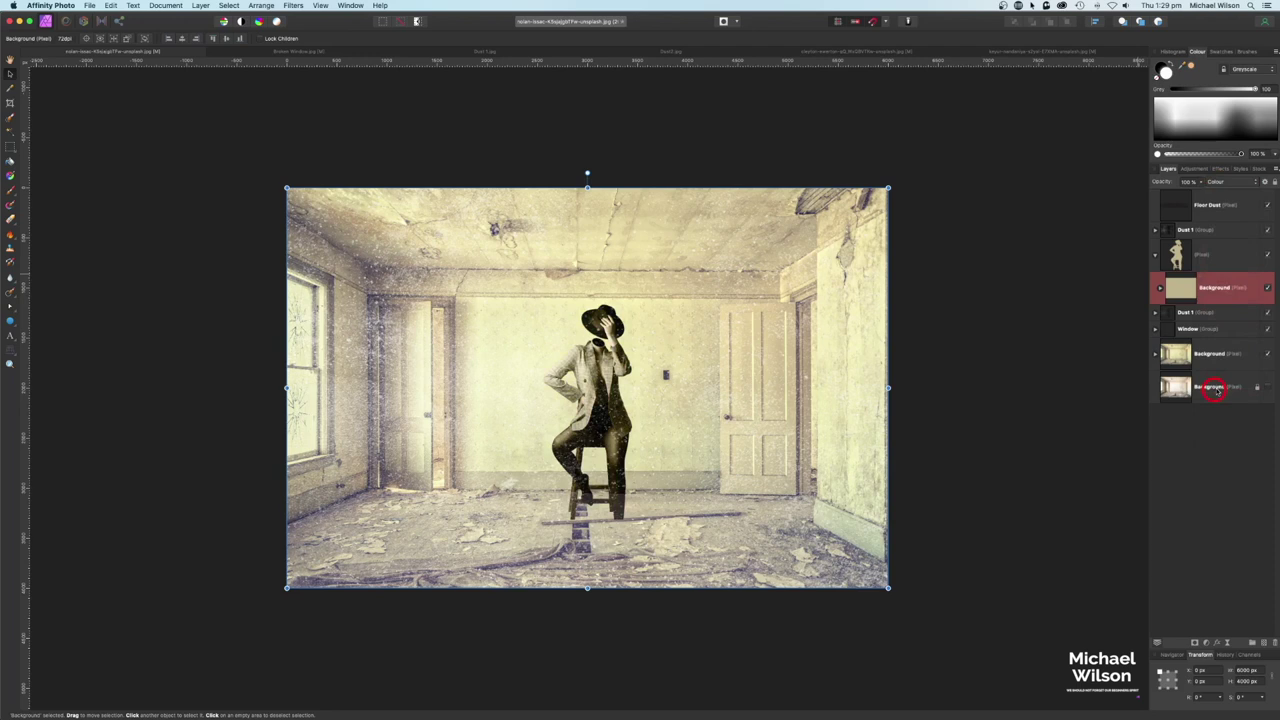
left_click(1202, 185)
left_click_drag(1202, 195, 1160, 197)
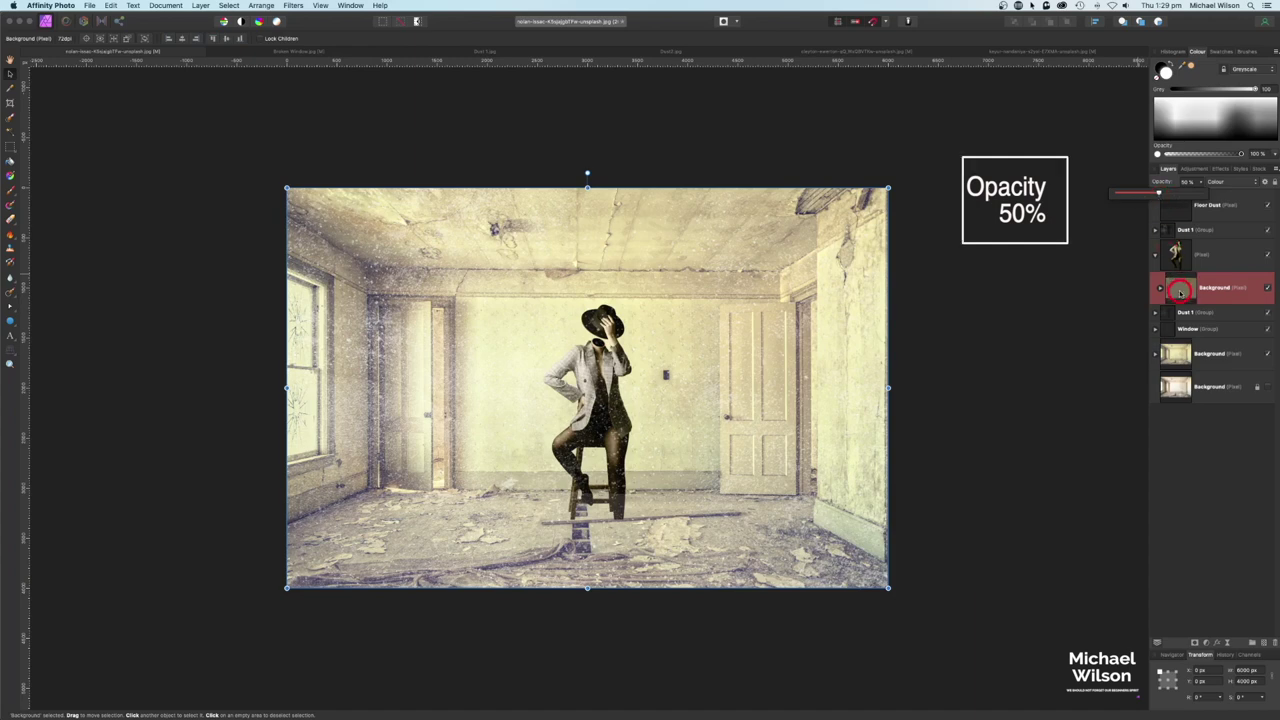
left_click(1268, 289)
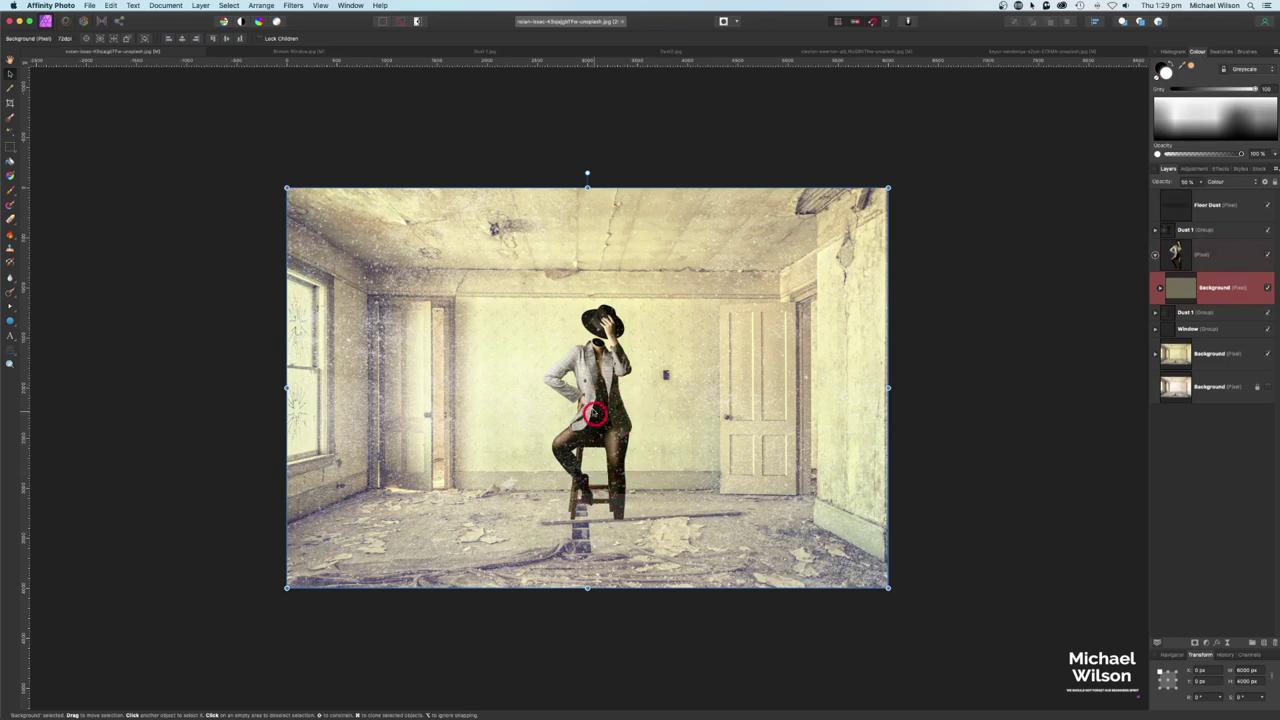
- Collapse the woman's layer to hide its clipped colour layer and select the woman's layer
left_click(1155, 256)
left_click(1155, 256)
left_click(1184, 259)
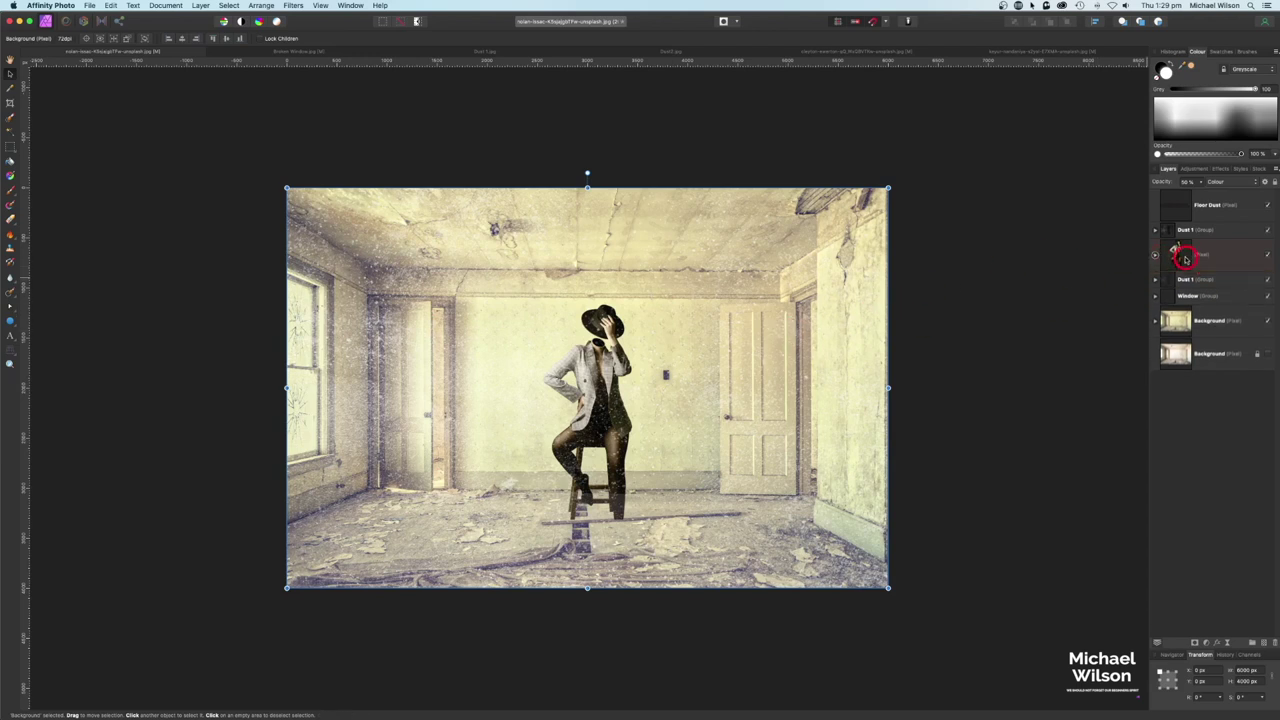
left_click(1177, 255)
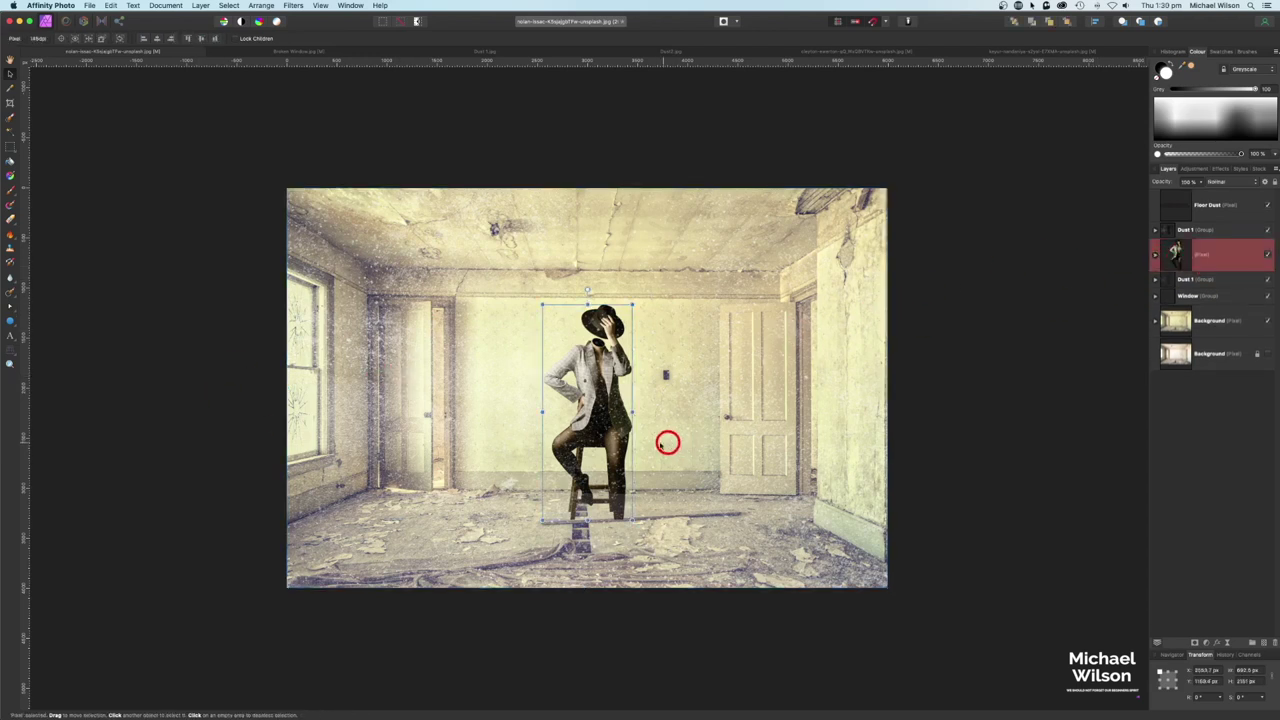
- In the tiger photo document, select the surroundings of the tiger with the Selection Brush, delete them and deselect
left_click(979, 53)
key("w")
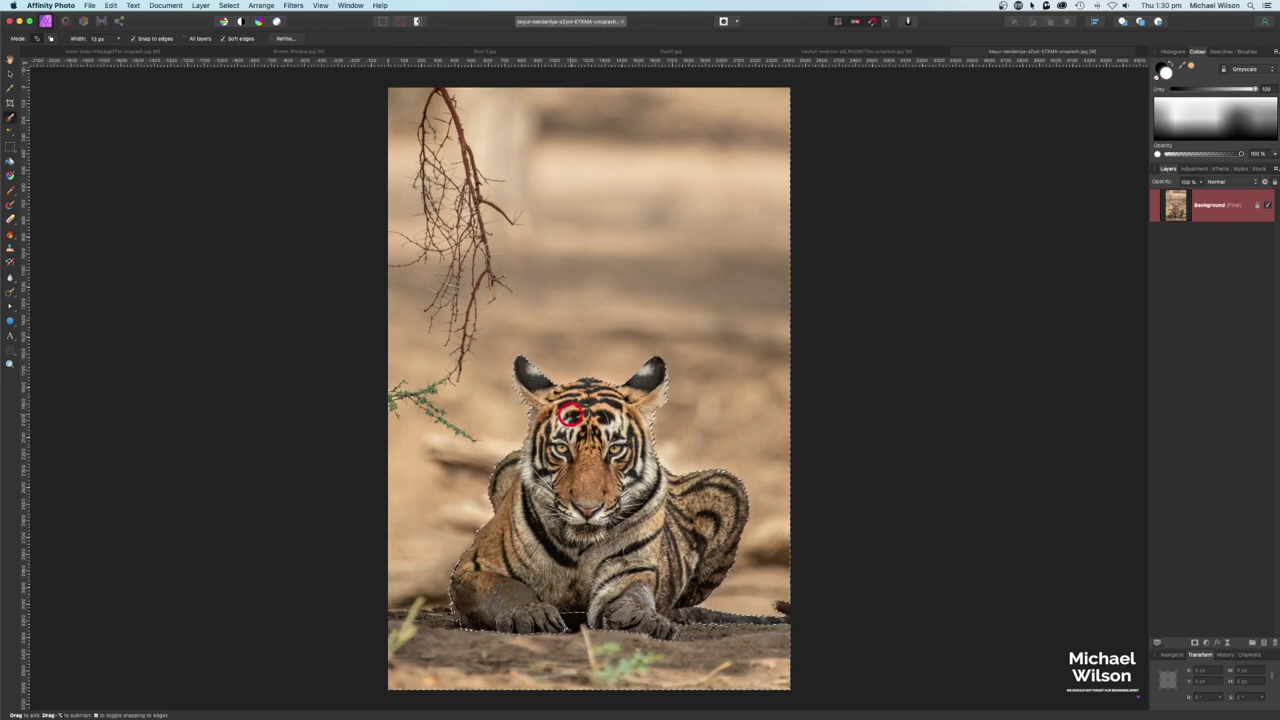
key("Delete")
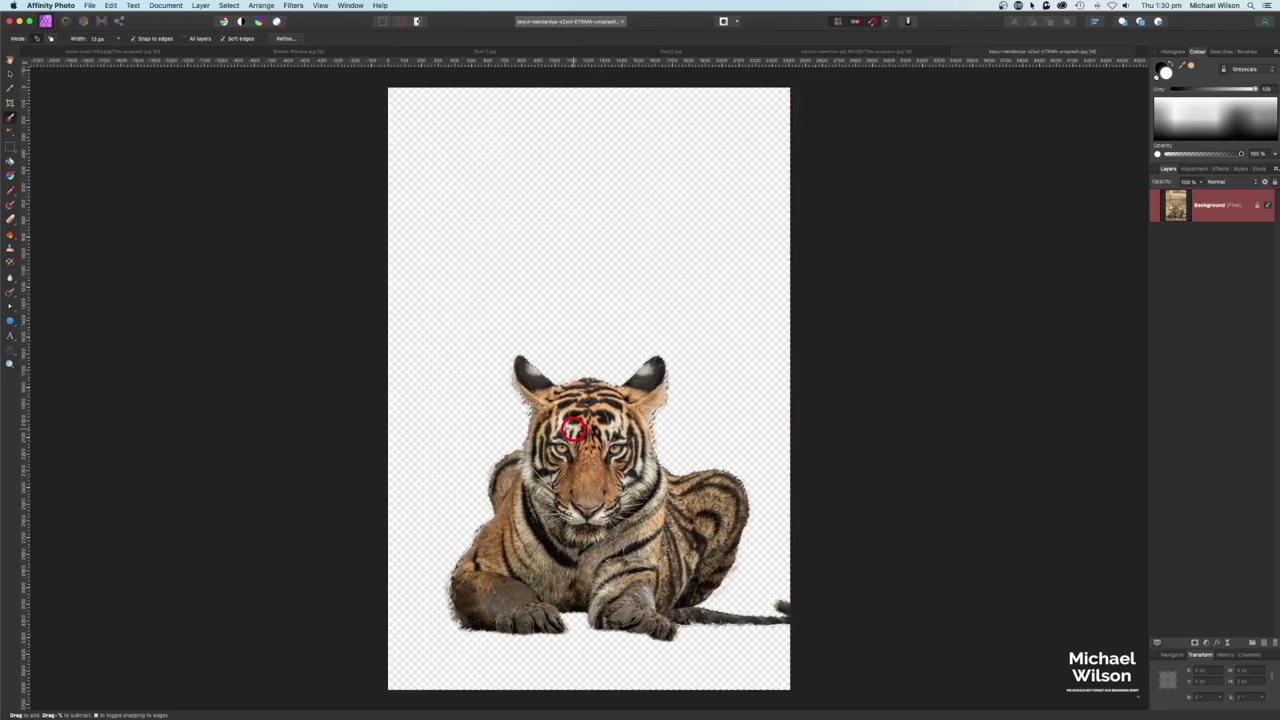
key("super+d")
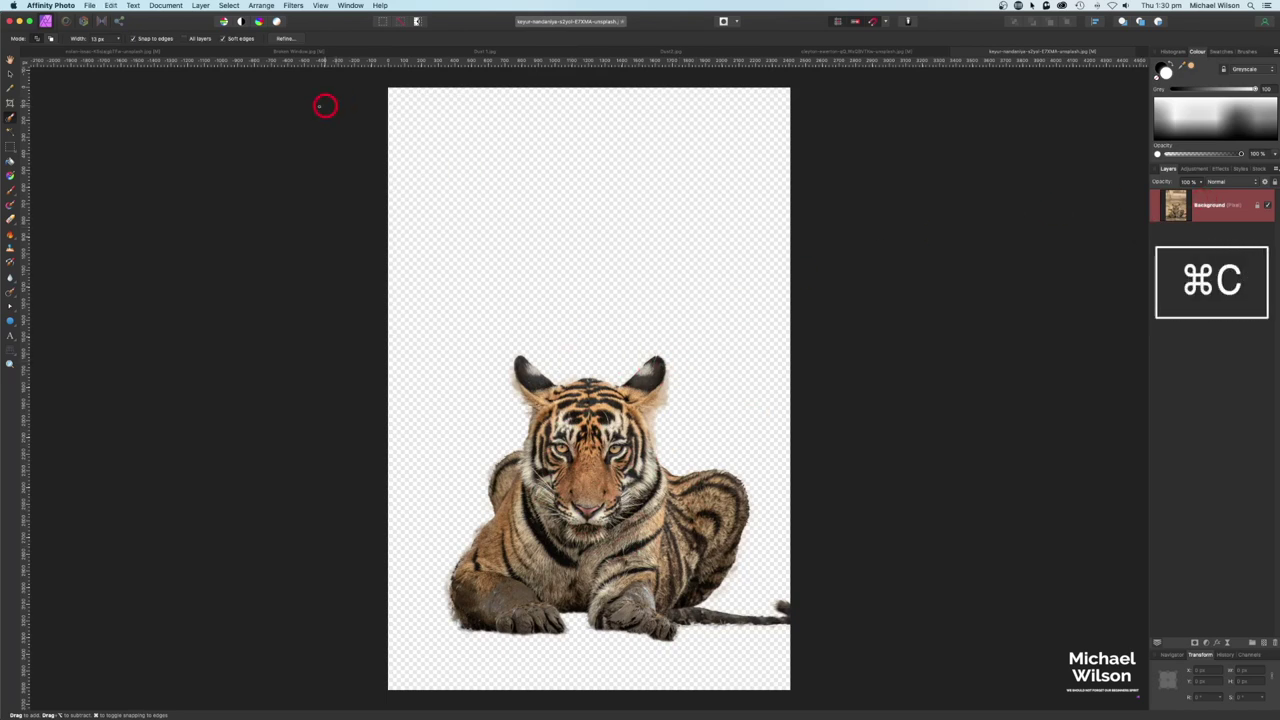
- Copy the cut-out tiger into the room document as the top layer, scaled to about 1430 px wide in front of the stool
left_click(127, 52)
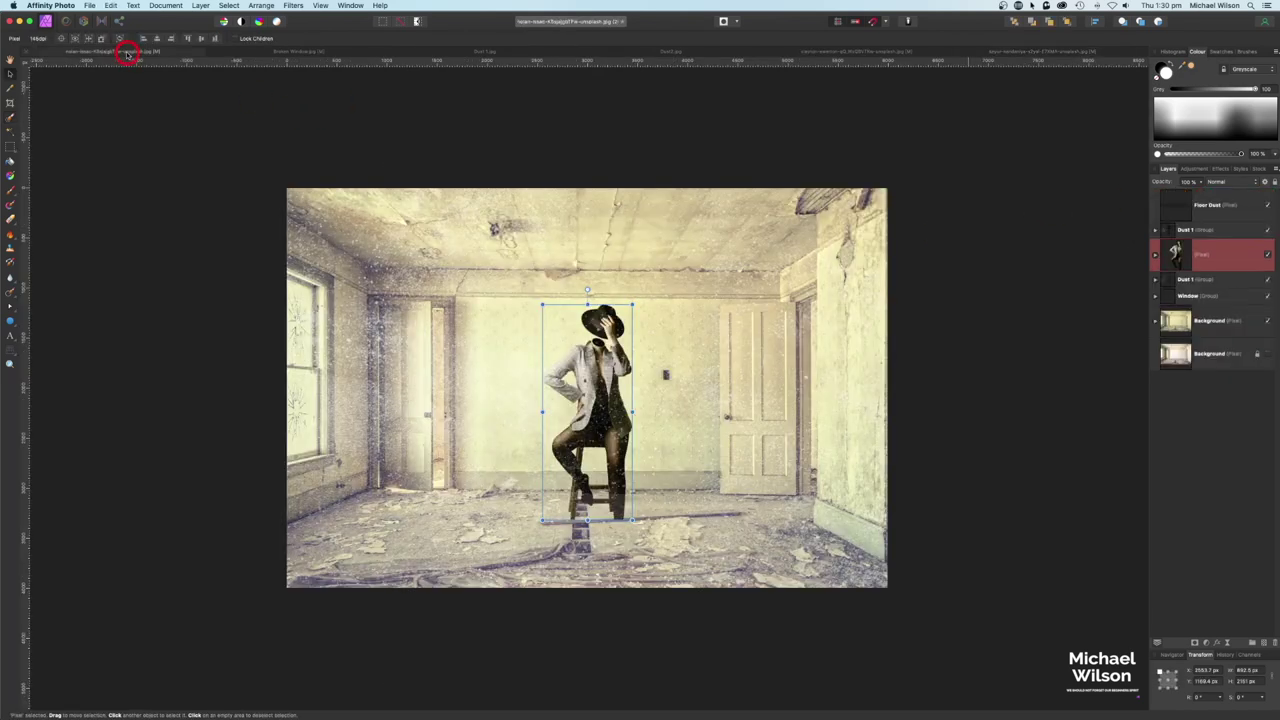
key("super+v")
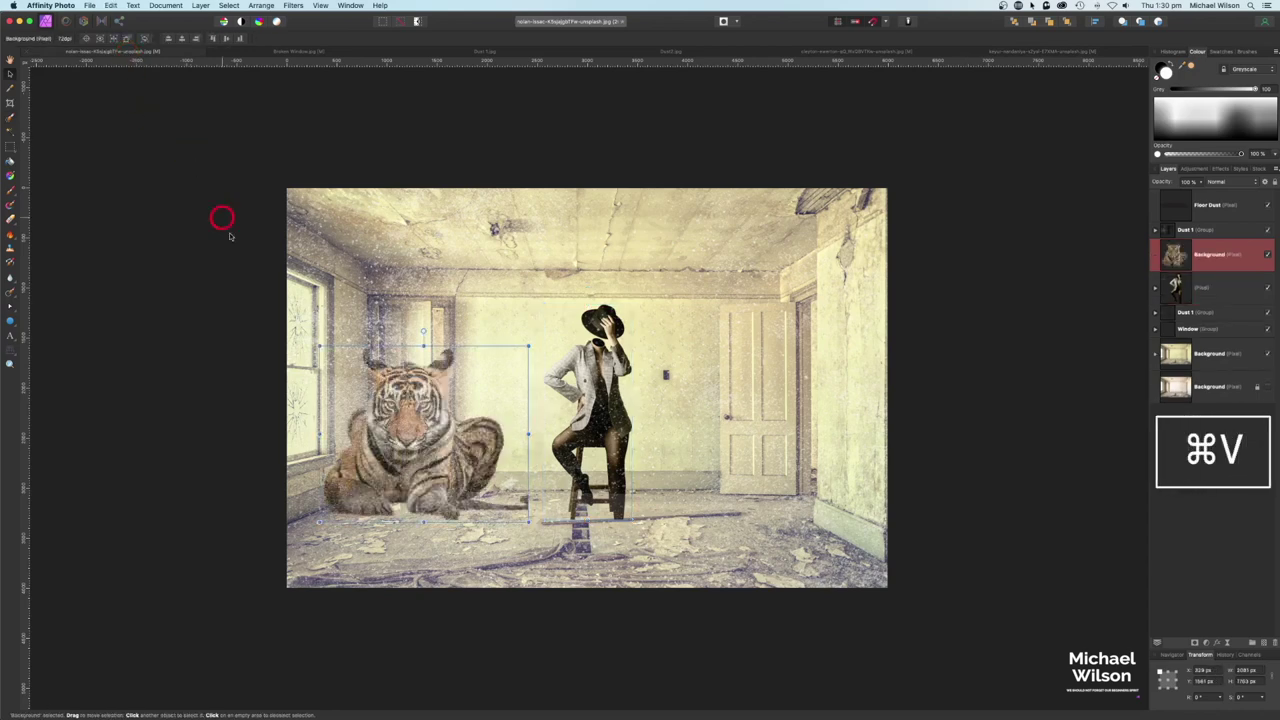
left_click_drag(455, 398, 647, 437)
left_click_drag(1212, 255, 1212, 195)
mouse_move(573, 499)
left_mouse_down()
mouse_move(597, 503)
mouse_move(594, 489)
left_mouse_up()
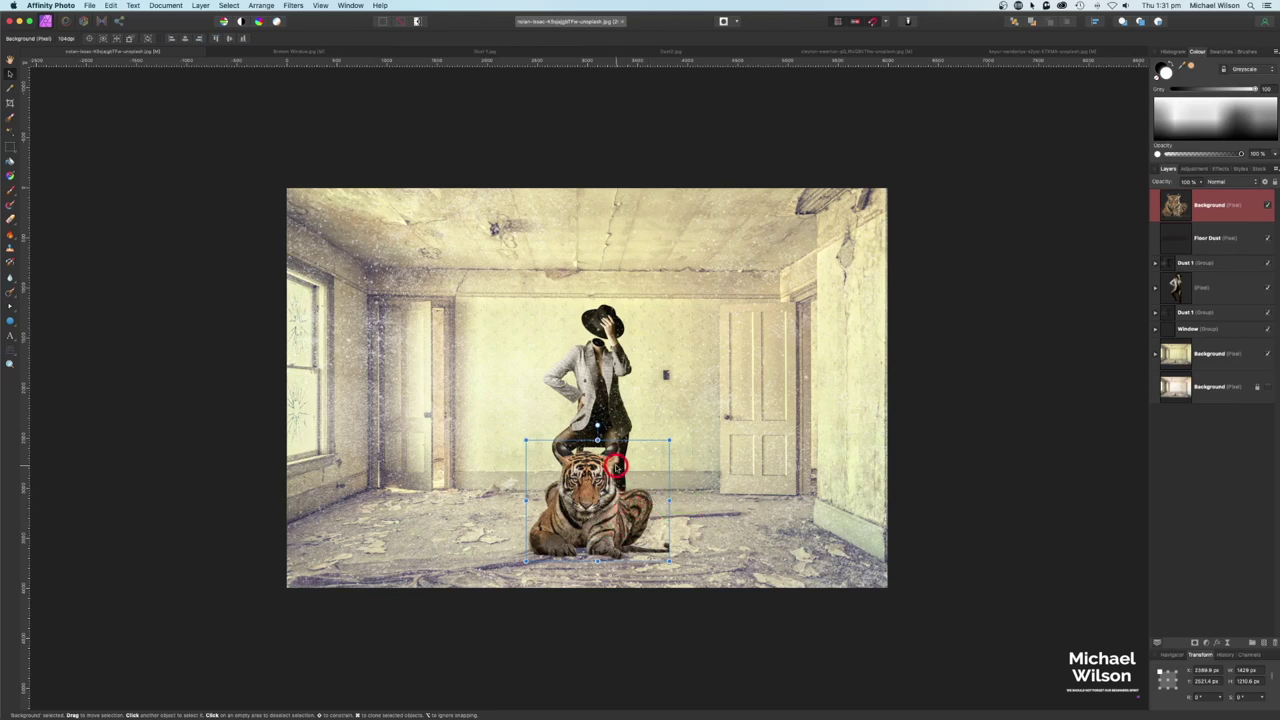
left_click(628, 512)
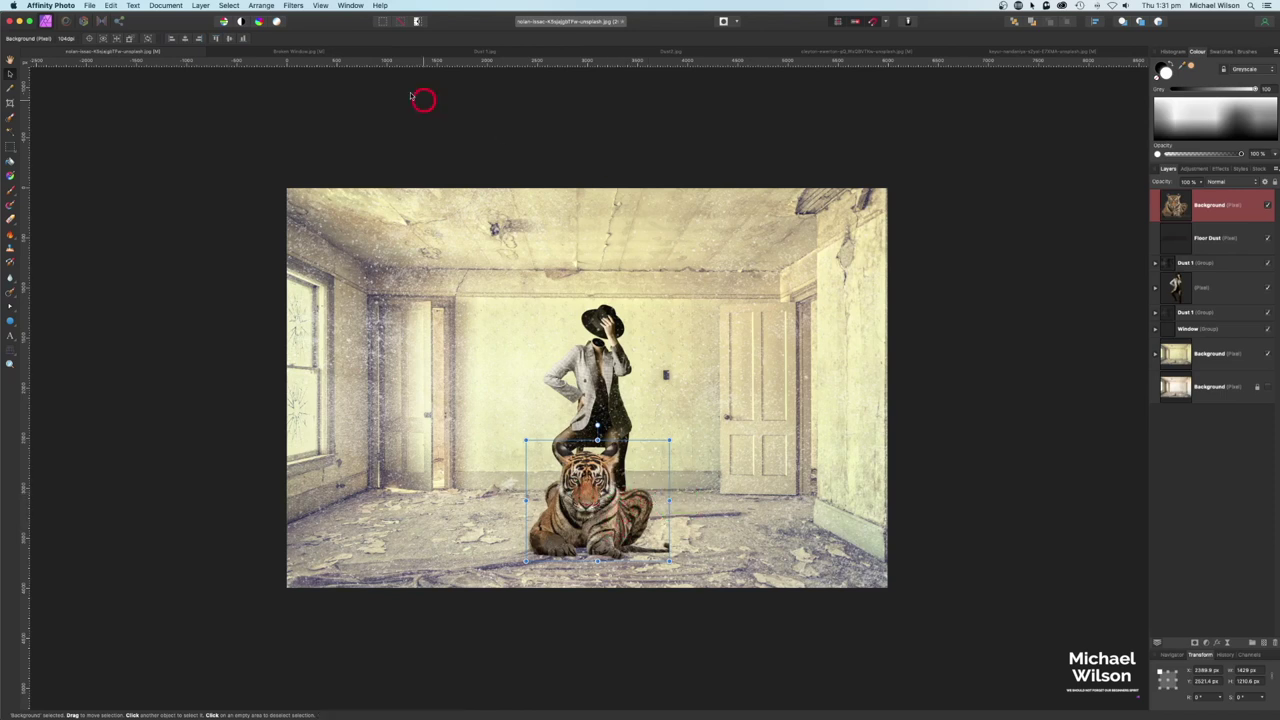
- Flip the tiger horizontally and shift it so that its head sits directly below the seated woman
left_click(257, 6)
left_click(258, 205)
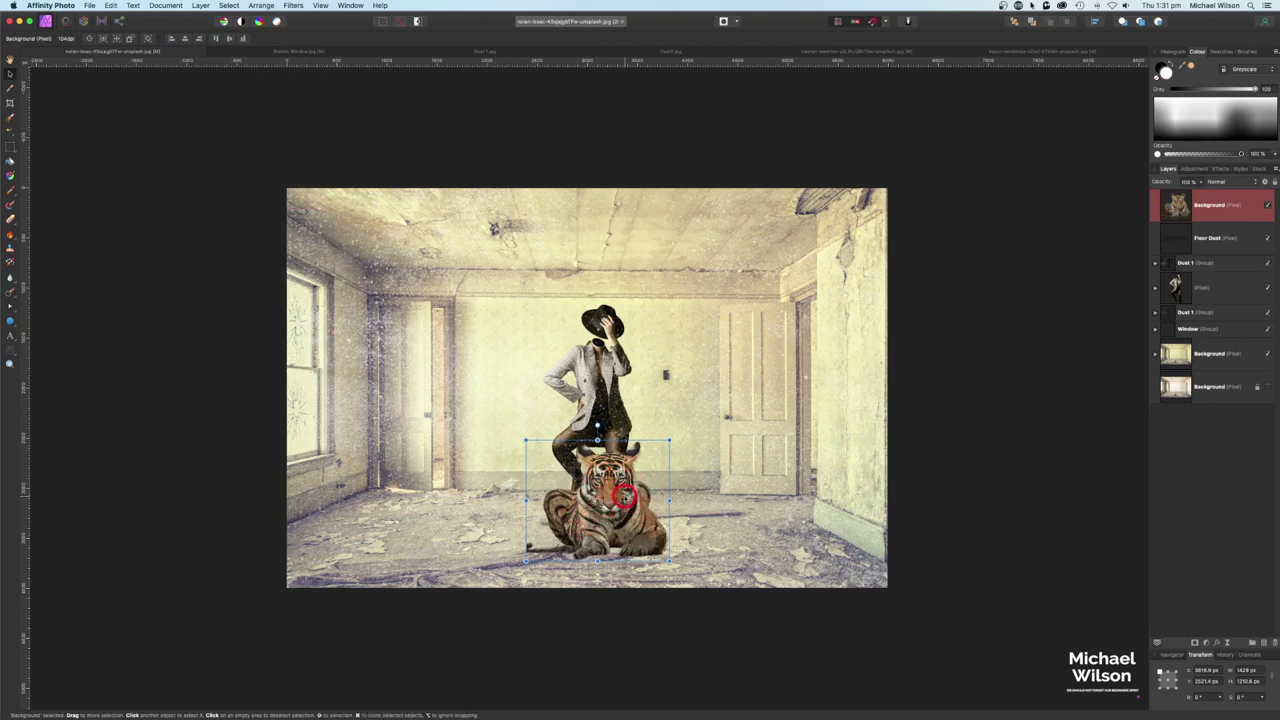
left_click_drag(627, 494, 617, 494)
left_click_drag(659, 441, 659, 442)
left_click_drag(615, 482, 615, 481)
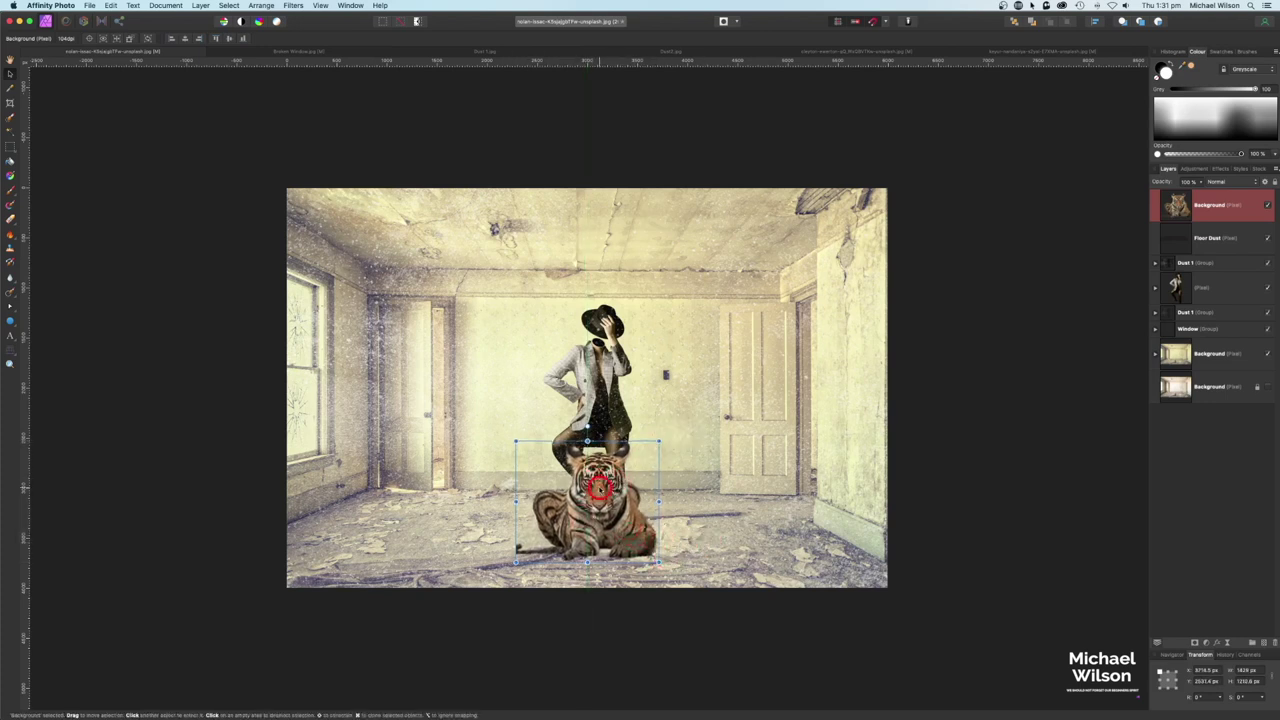
left_click(628, 500)
- Duplicate the beige Colour layer clipped to the woman and clip the copy inside the tiger's layer at 50% opacity
left_click(1155, 290)
left_click(1182, 320)
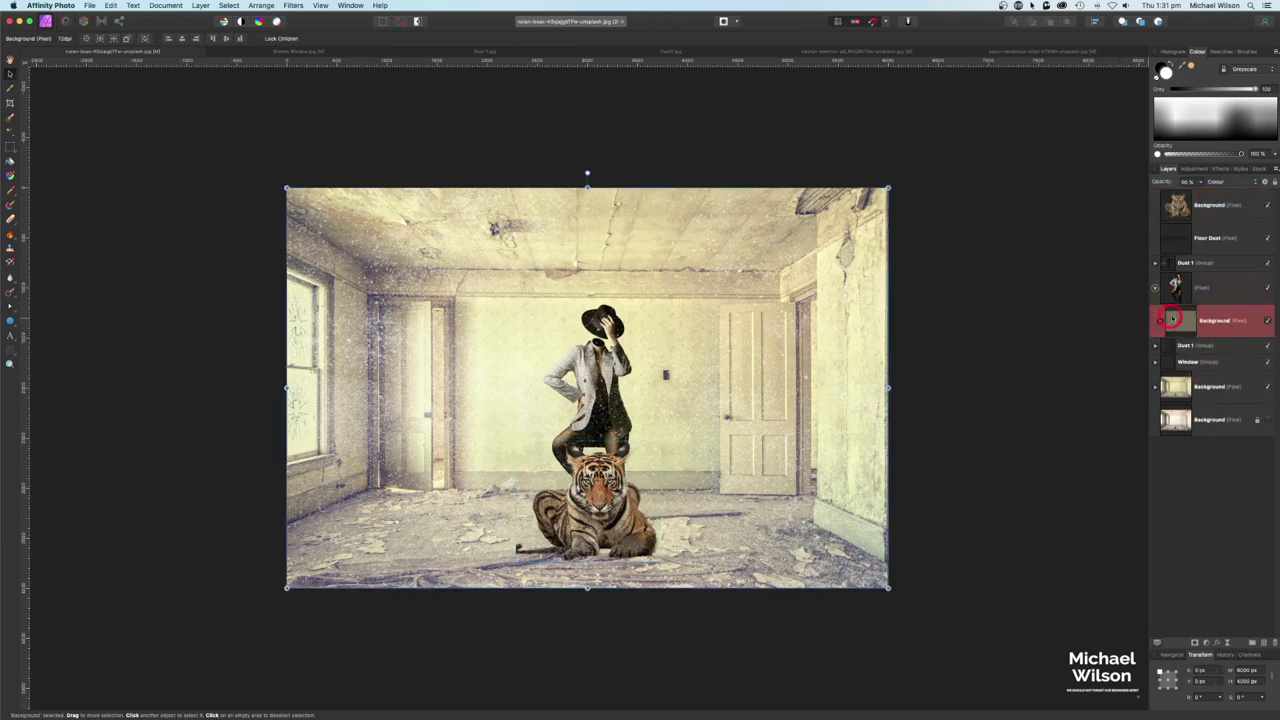
key("super+j")
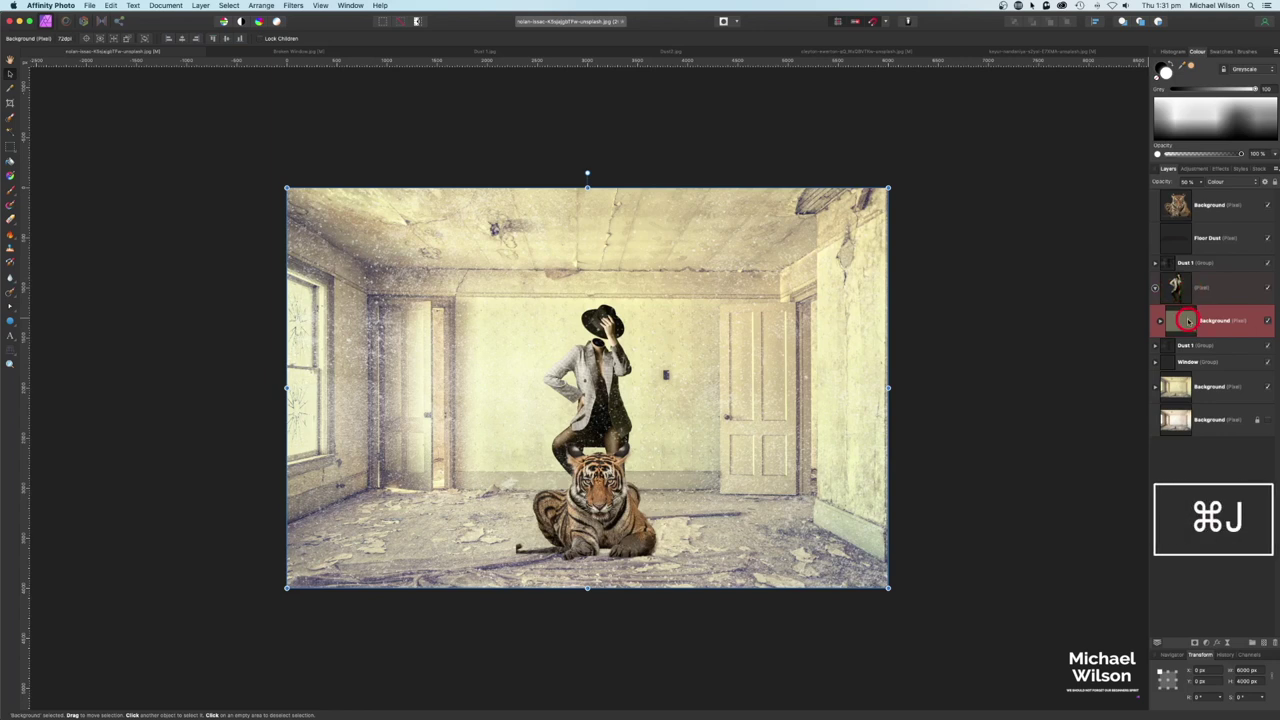
left_click_drag(1185, 320, 1192, 222)
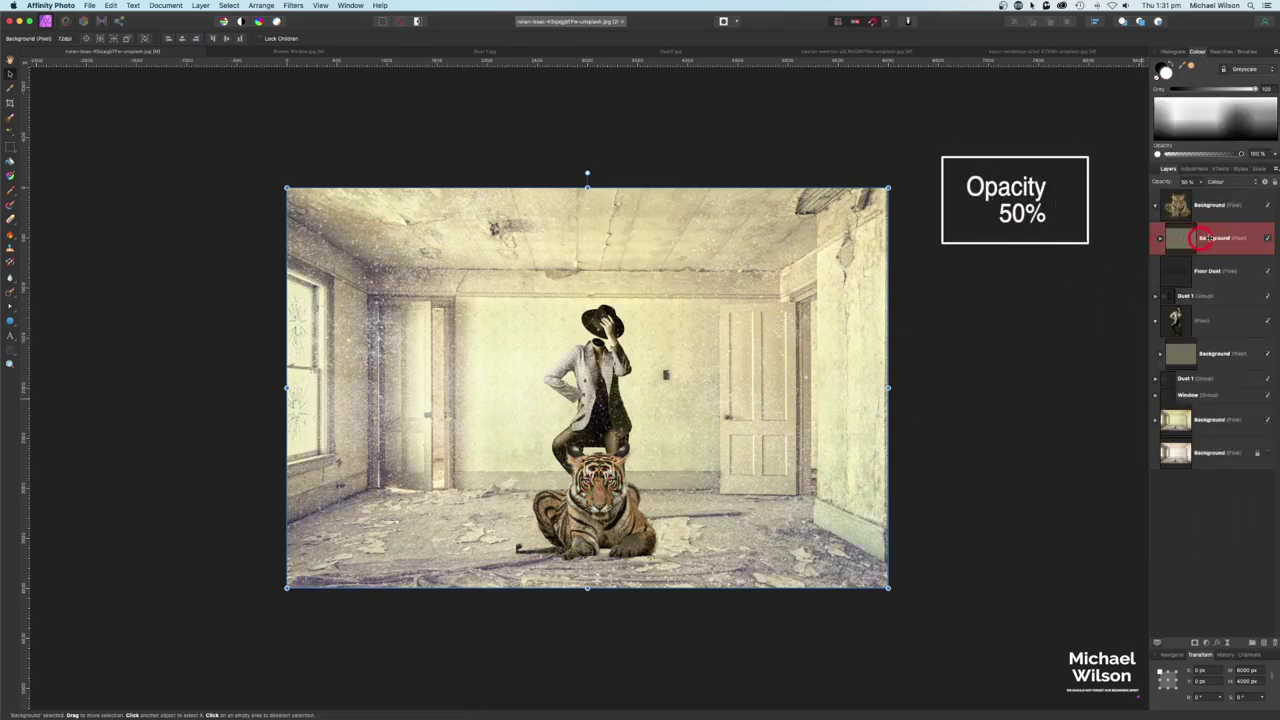
left_click(1157, 206)
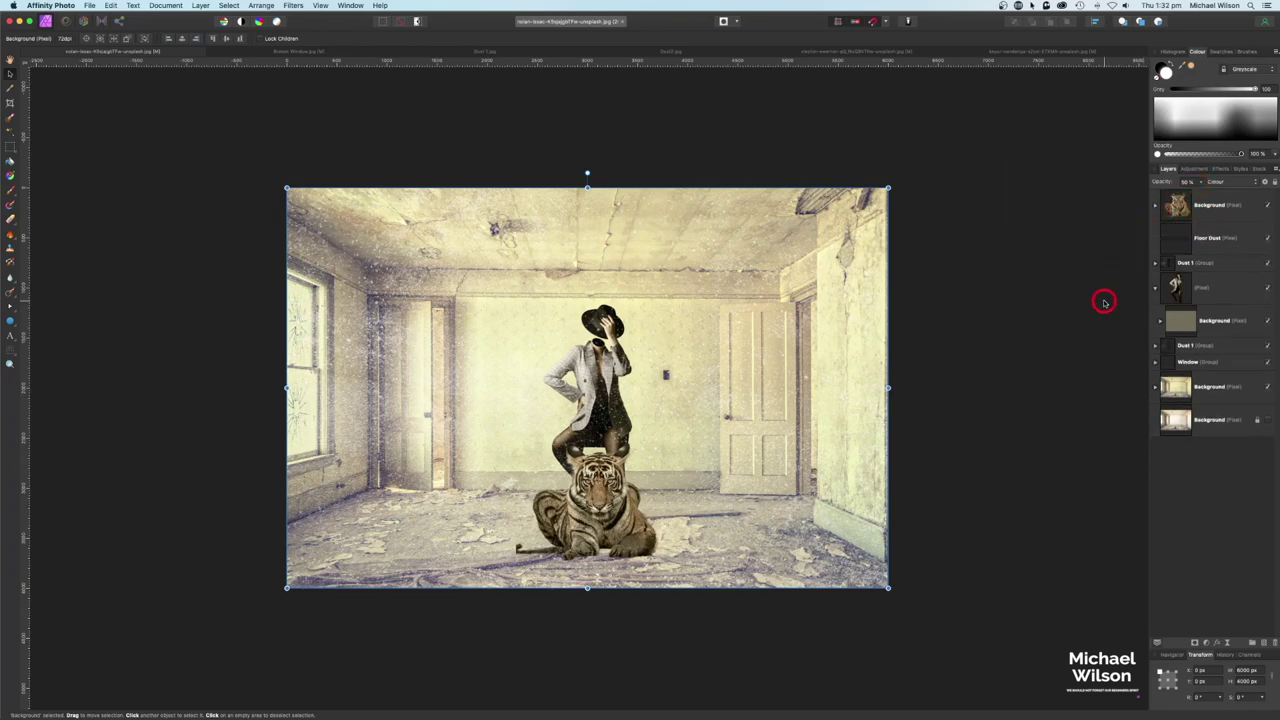
- Move the tiger's layer beneath Floor Dust and the upper Dust 1 group, directly above the woman's layer
left_click(1228, 206)
left_click_drag(1228, 206, 1204, 272)
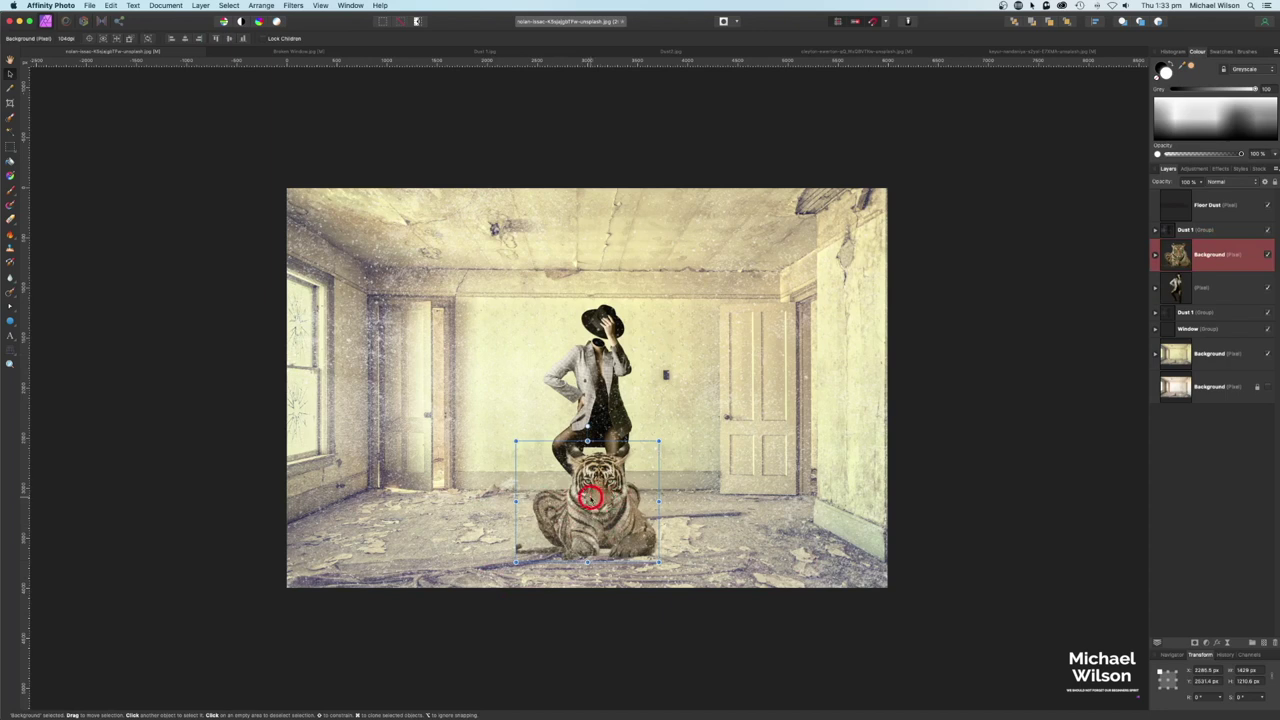
- Add a mask to the Floor Dust layer and paint black at 25% flow and 0% hardness to clear dust from the tiger
left_click(1219, 205)
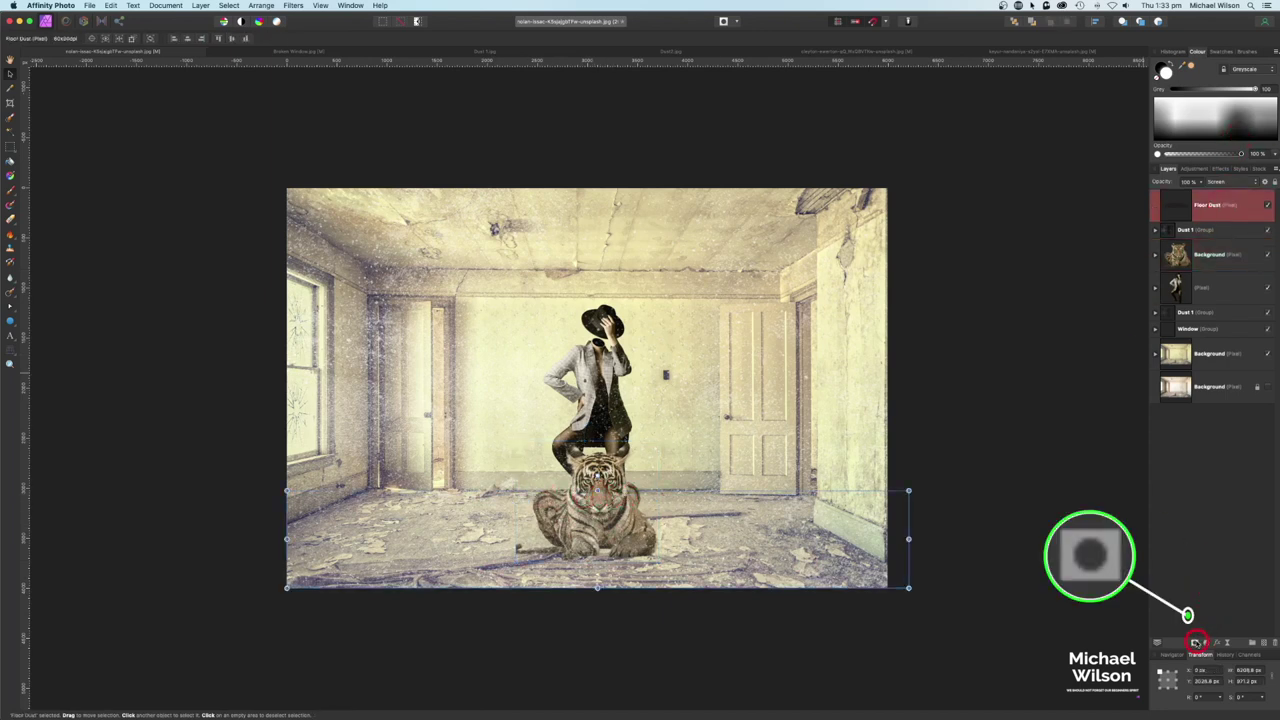
left_click(1197, 641)
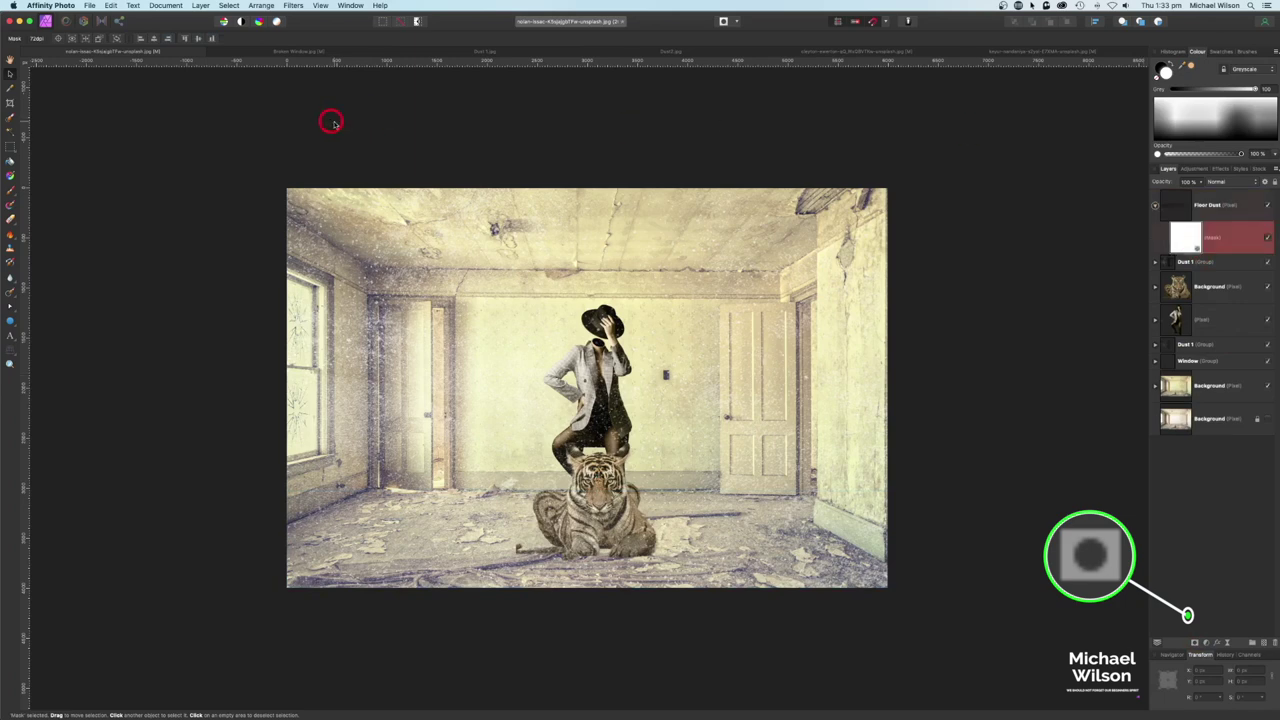
left_click(11, 191)
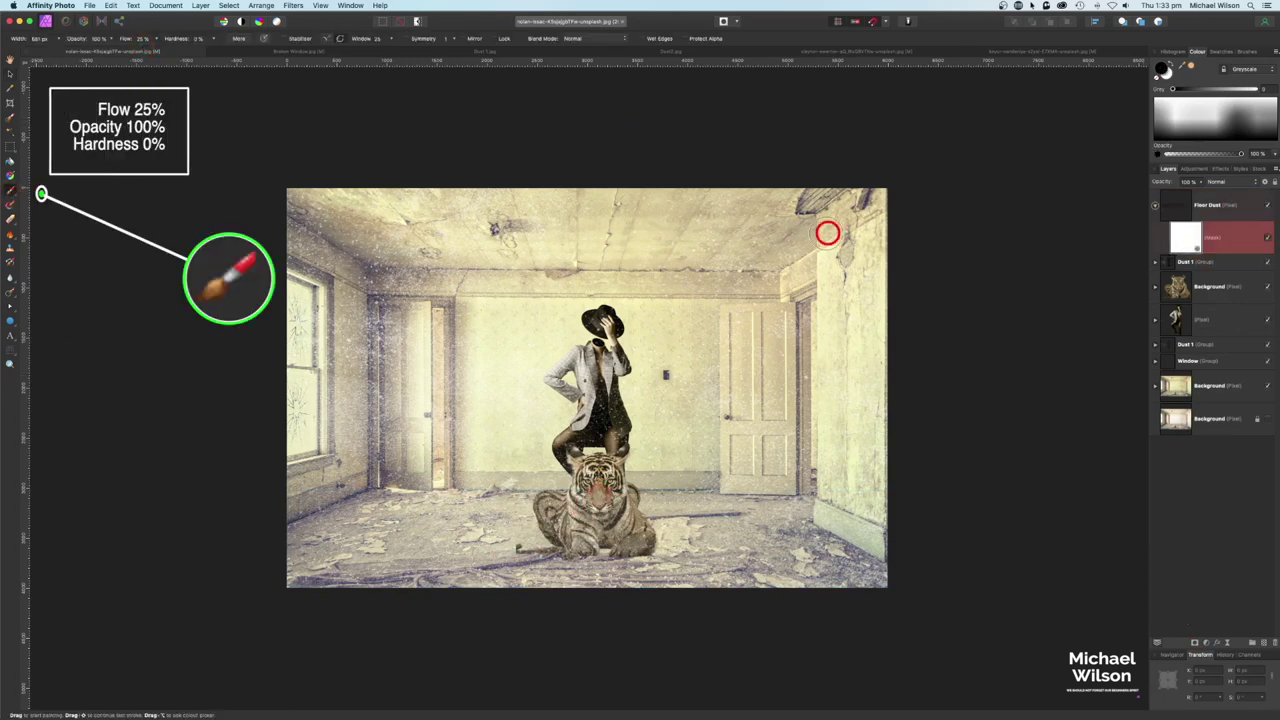
mouse_move(596, 494)
left_mouse_down()
mouse_move(623, 502)
mouse_move(566, 512)
mouse_move(613, 523)
mouse_move(590, 494)
mouse_move(583, 502)
mouse_move(609, 516)
mouse_move(581, 499)
mouse_move(549, 507)
mouse_move(586, 524)
left_mouse_up()
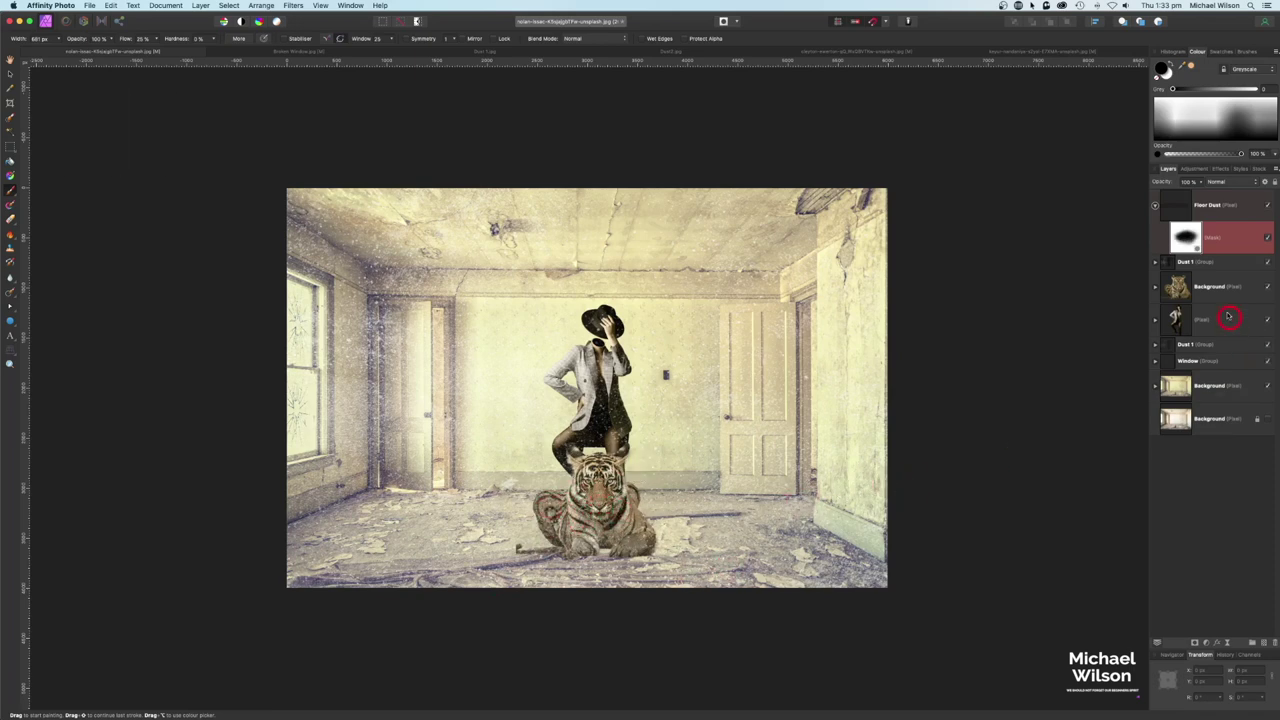
left_click(1155, 207)
left_click(1184, 207)
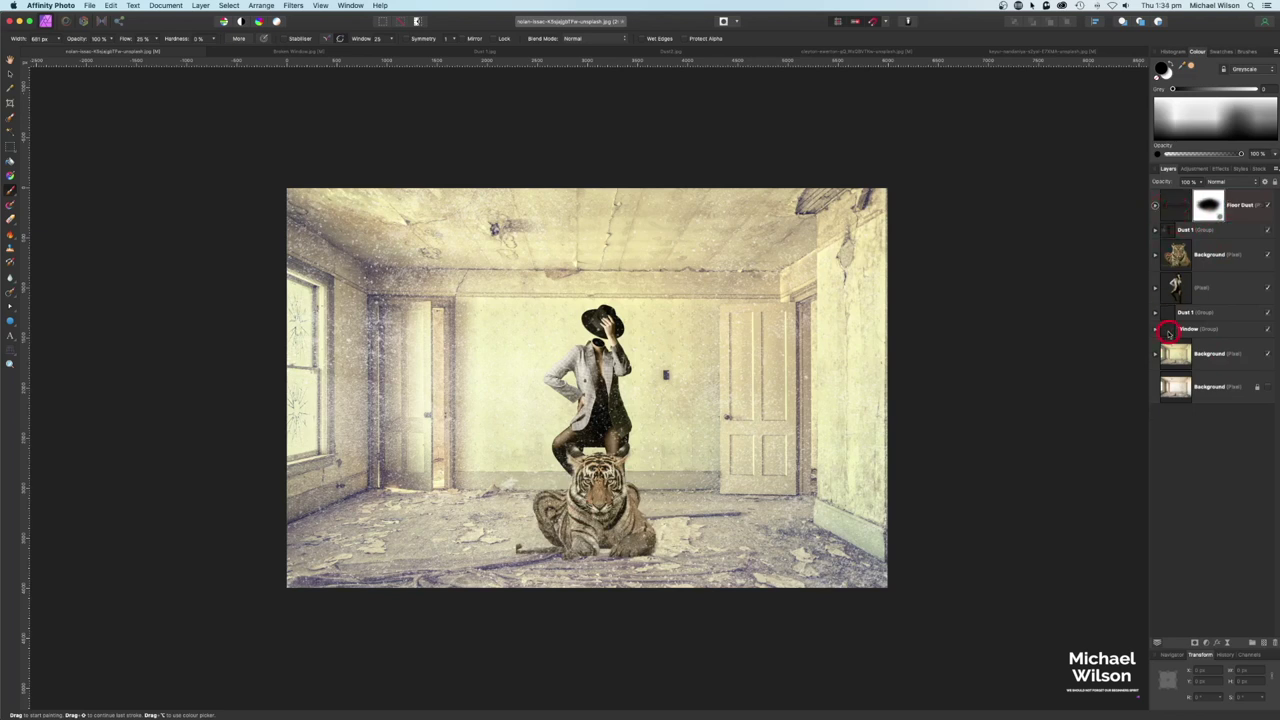
left_click_drag(571, 500, 612, 507)
- Clone floor texture near the tiger's tail tip on the visible room Background layer, using 100% flow, 100% opacity and 0% hardness
left_click(1206, 331)
left_click(1207, 360)
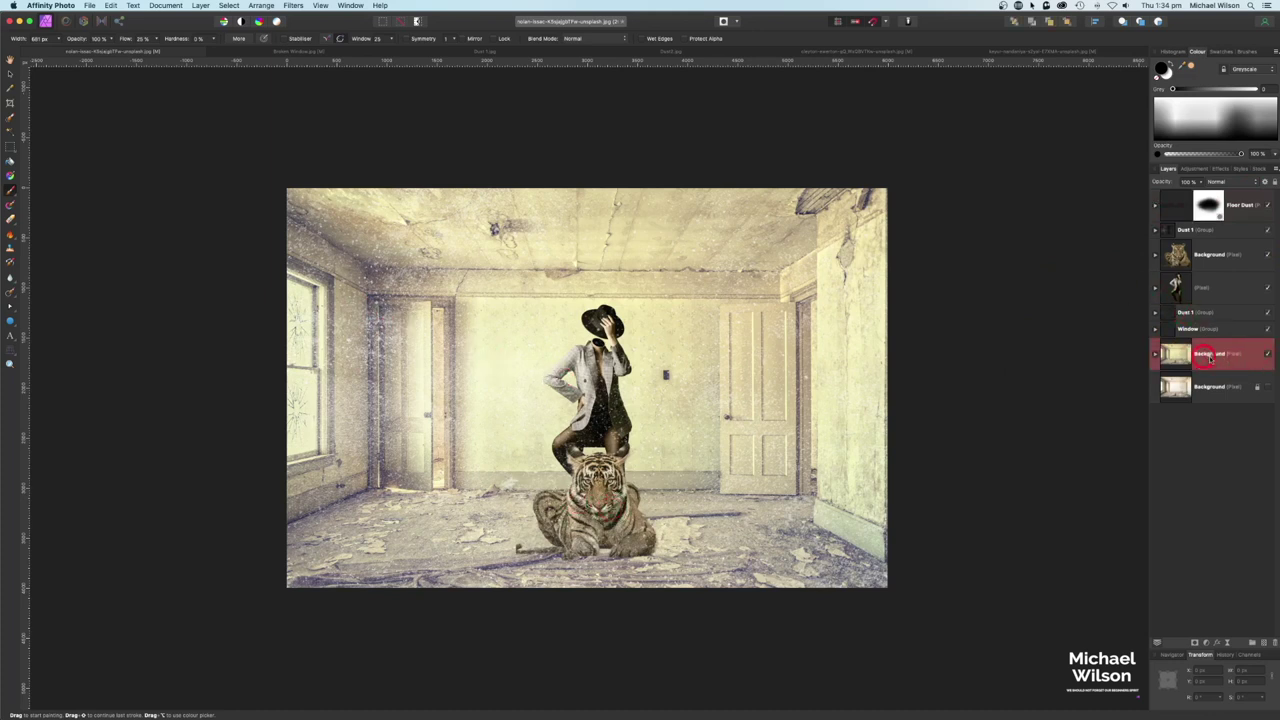
left_click(41, 266)
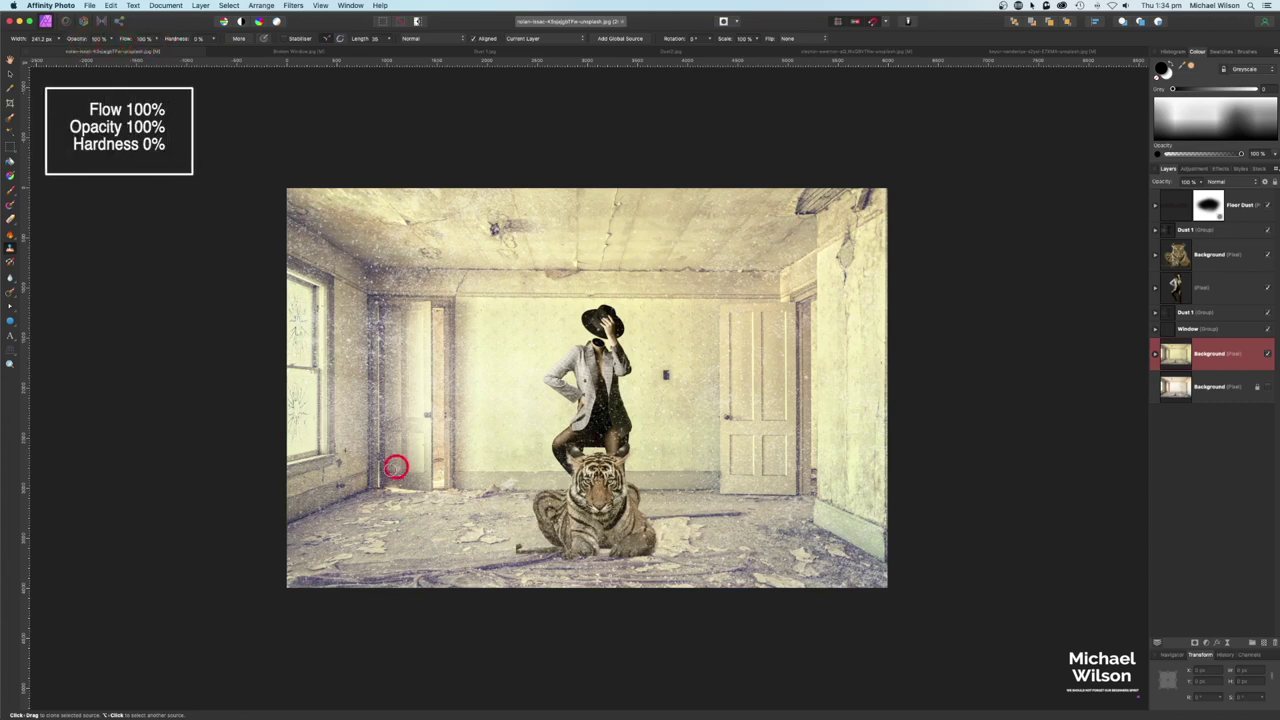
key("alt")
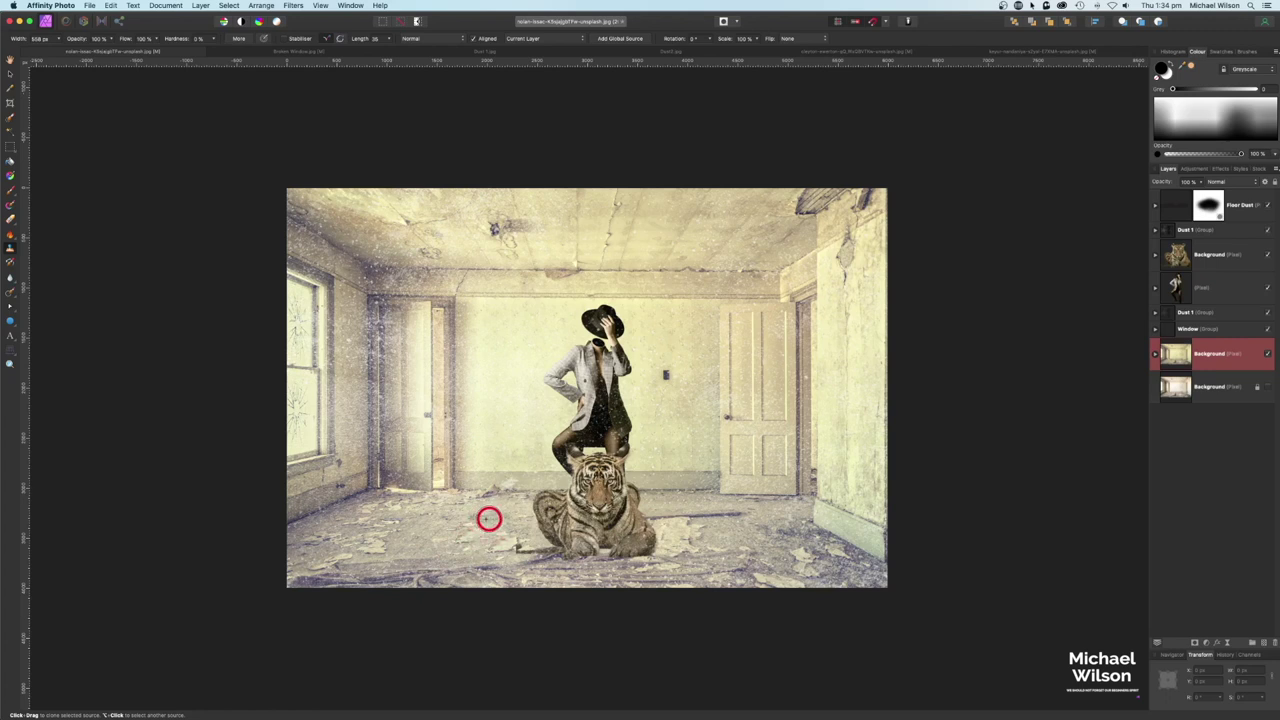
left_click(520, 549, "alt")
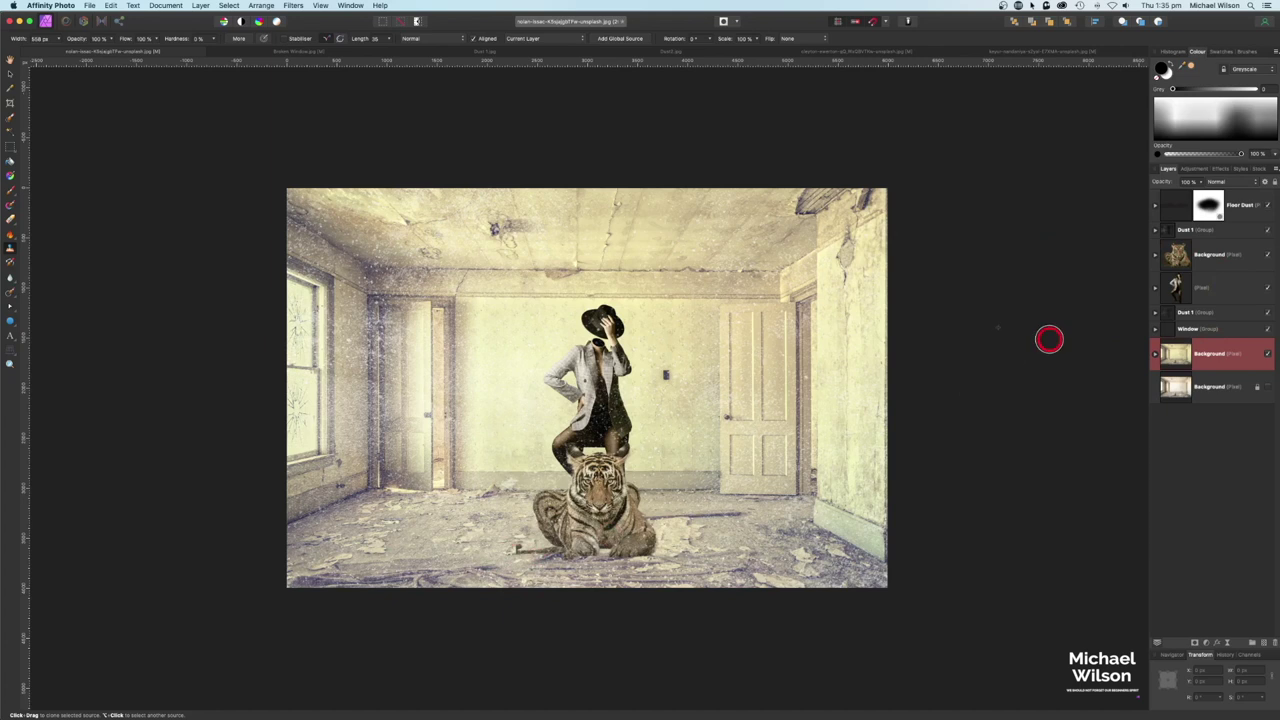
- Mask the tiger's layer and paint black at 25% flow to remove the tail tip and blend its base into the floor
left_click(1203, 255)
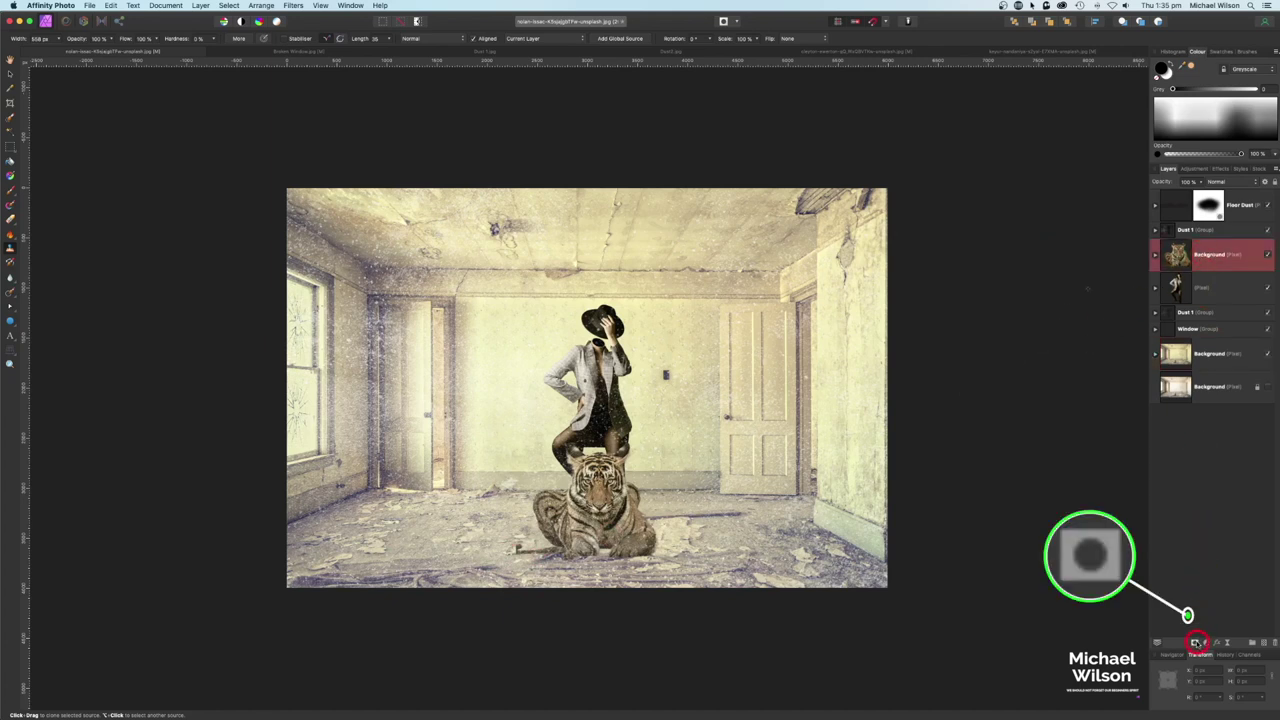
left_click(1197, 641)
left_click(11, 192)
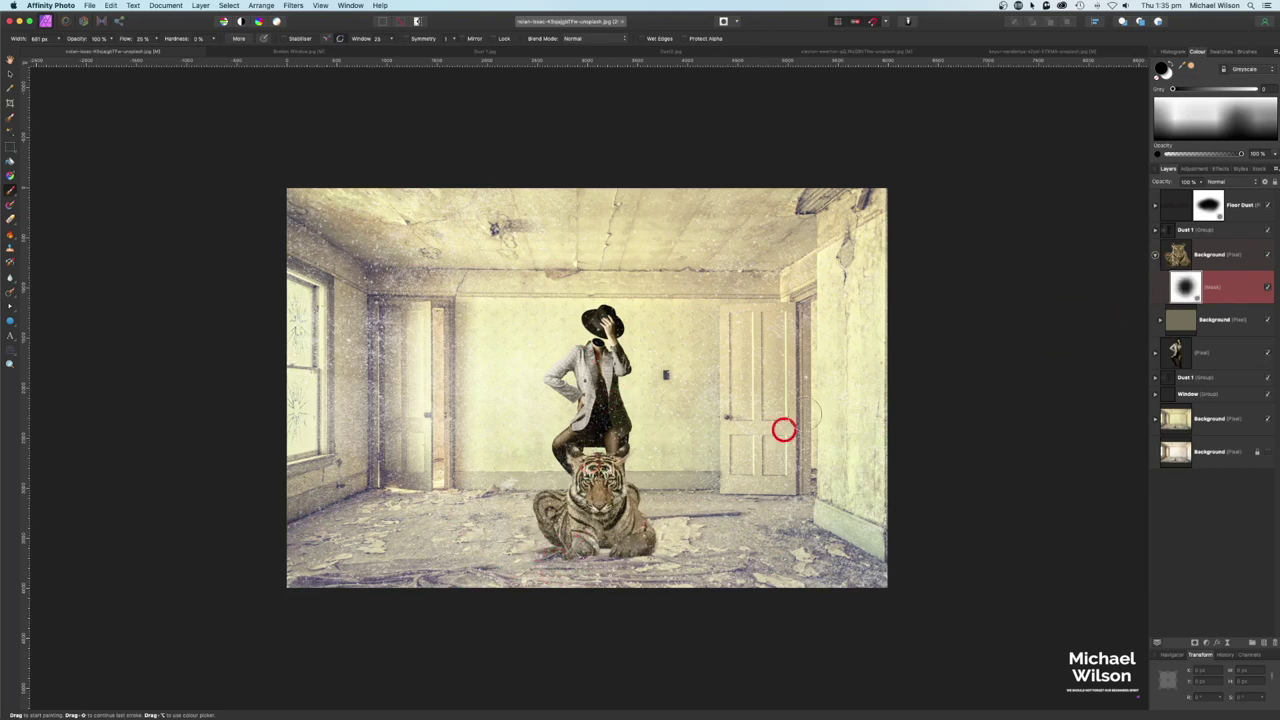
left_click(1156, 256)
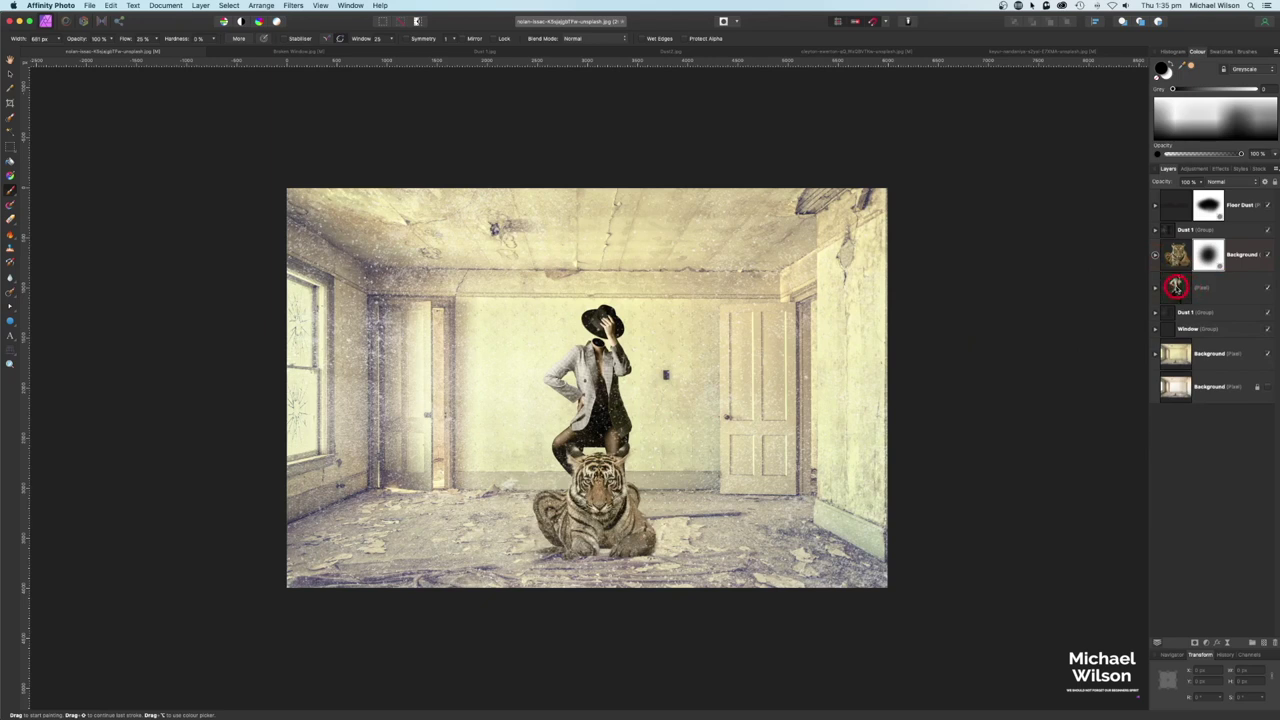
- Add a new pixel layer directly above the woman's layer and name it Model Light
left_click(1178, 287)
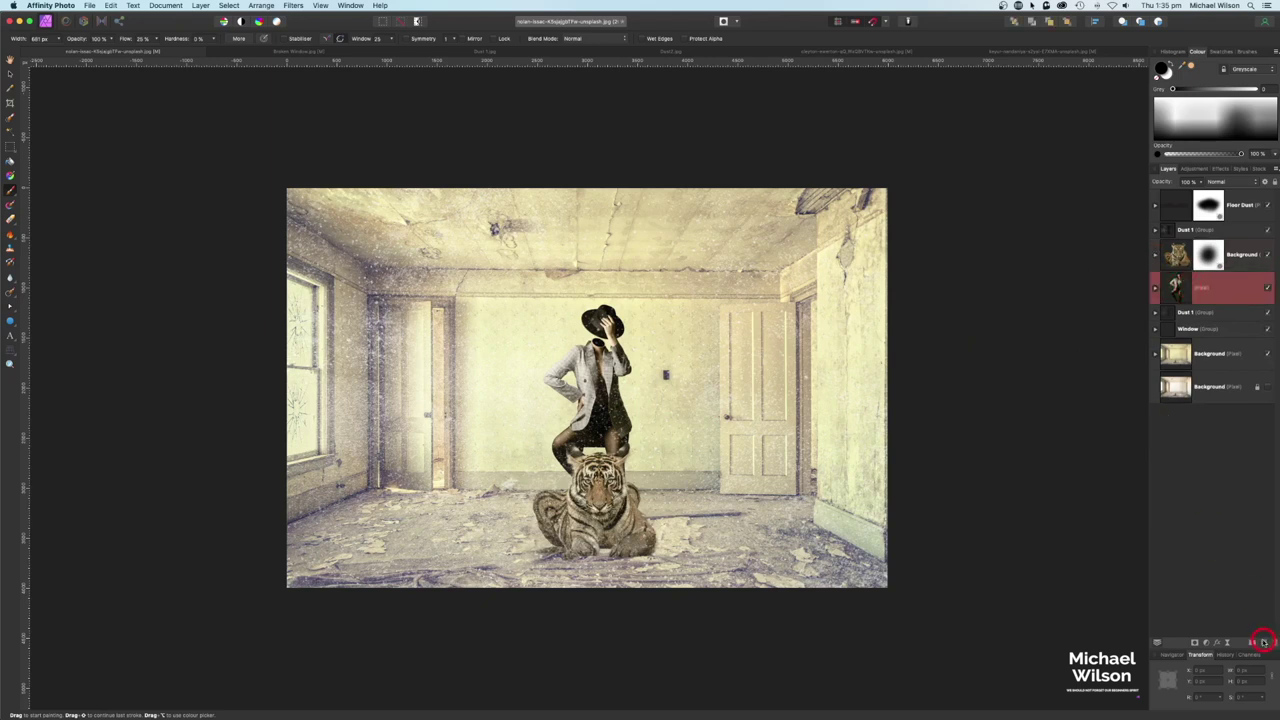
left_click(1264, 641)
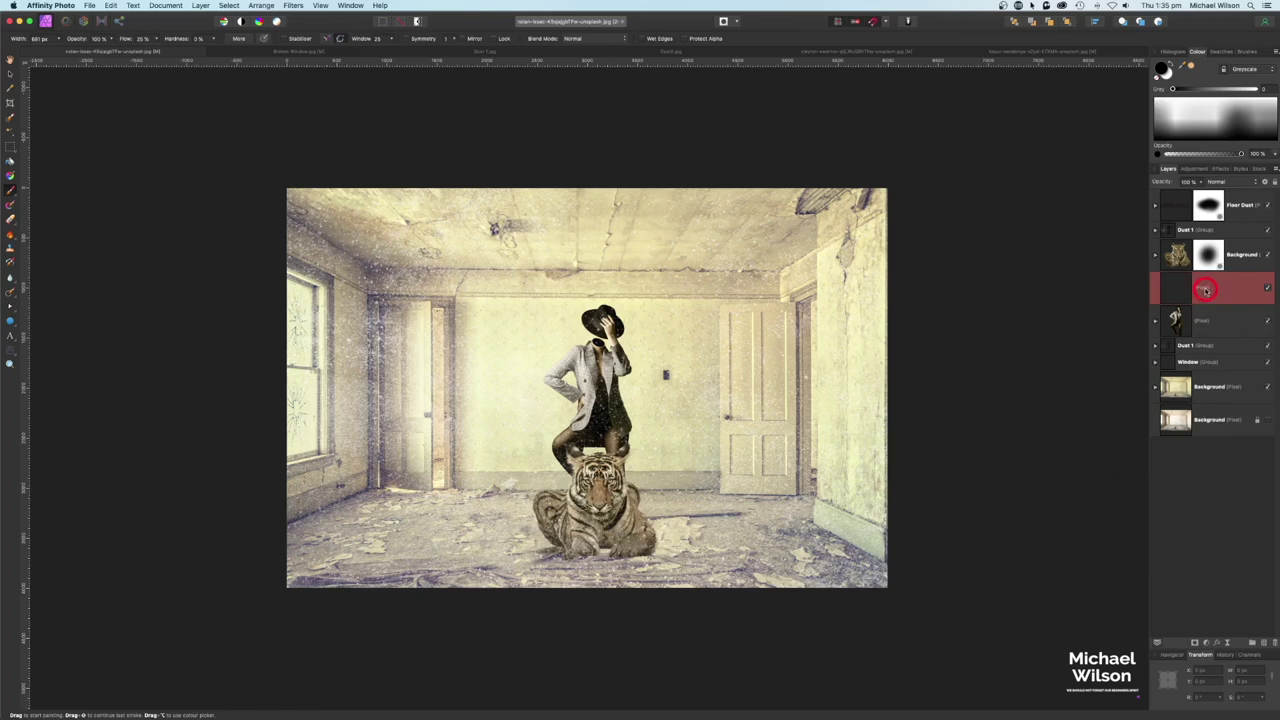
double_click(1202, 289)
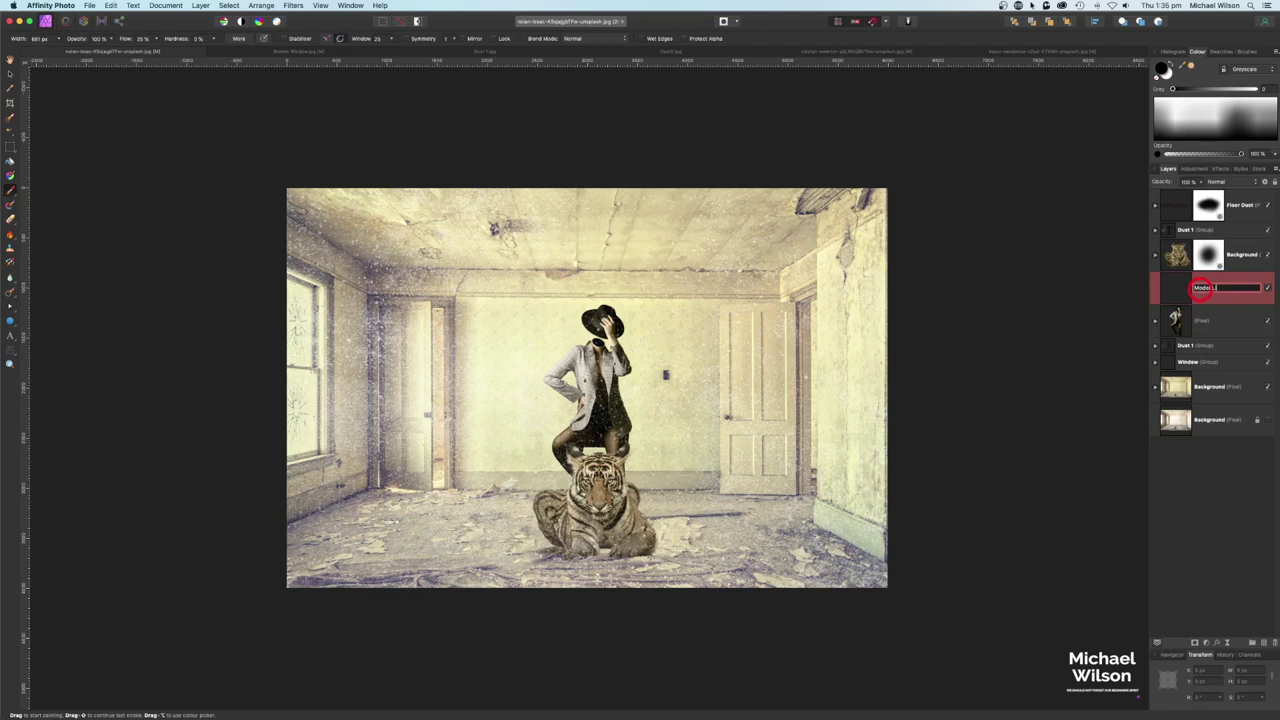
key("Return")
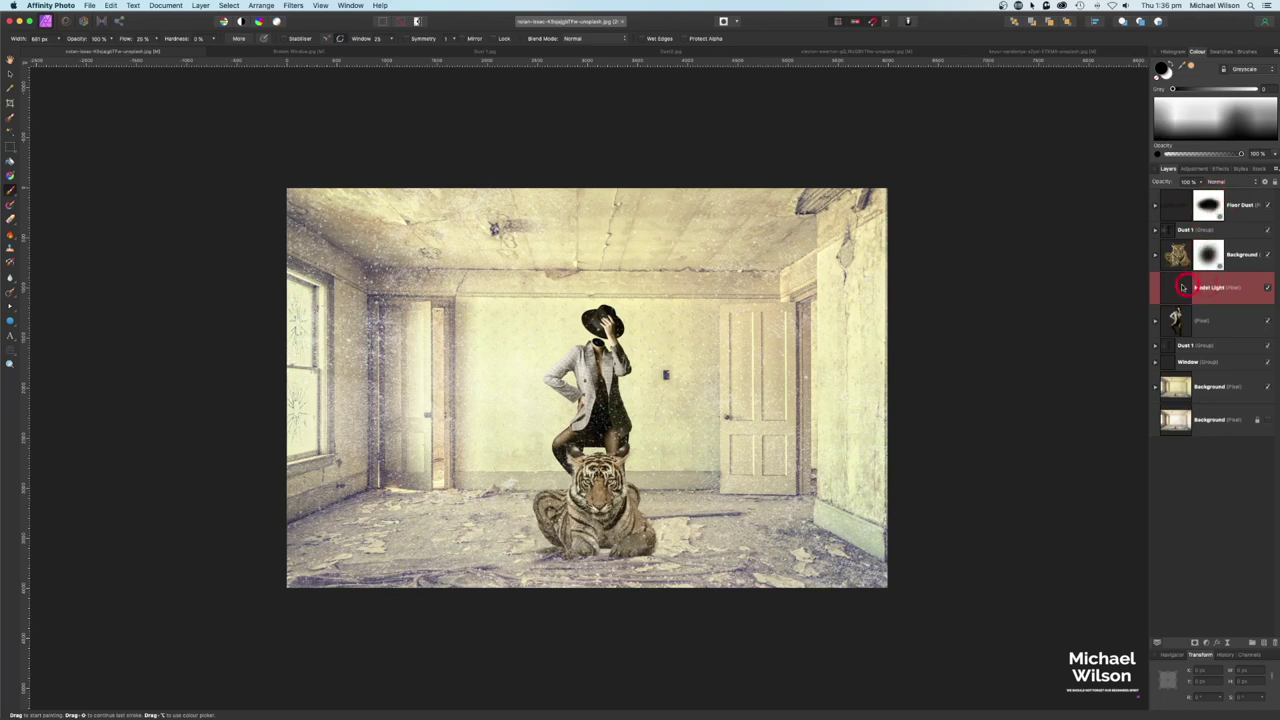
- Set Model Light to Overlay blending and paint white highlights on the woman's jacket and legs at 10% flow
left_click(1222, 182)
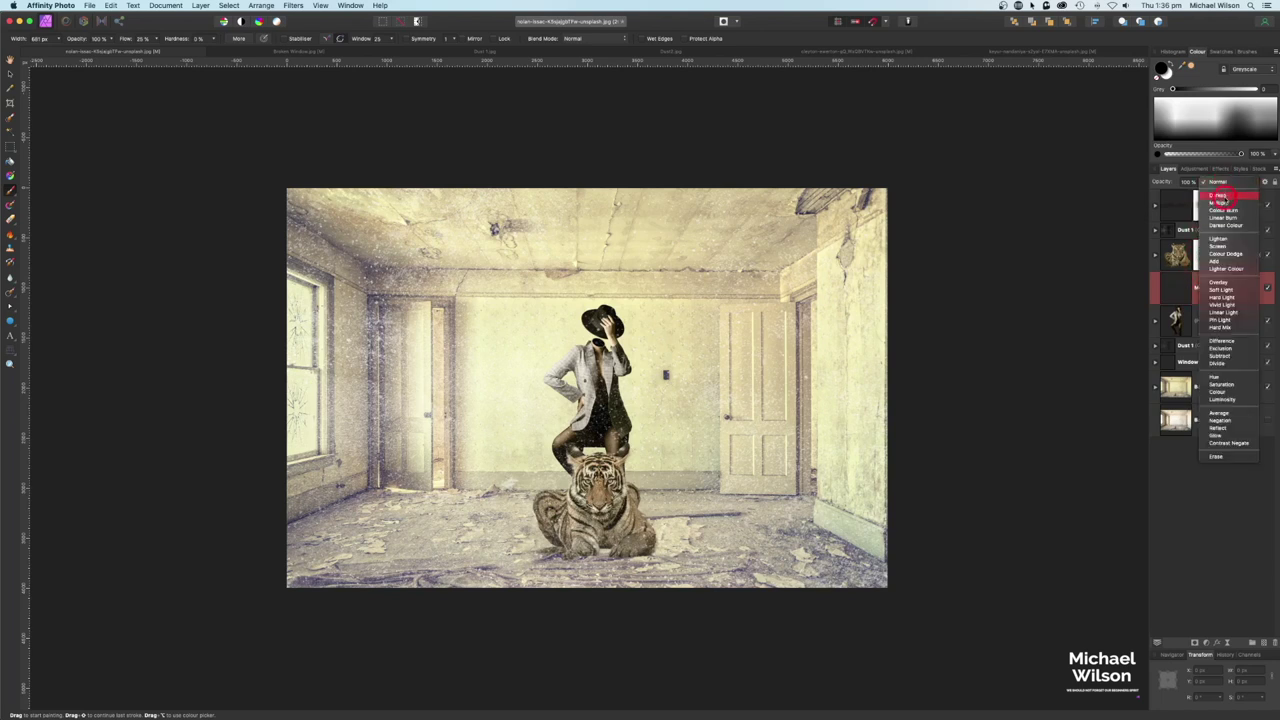
left_click(1221, 284)
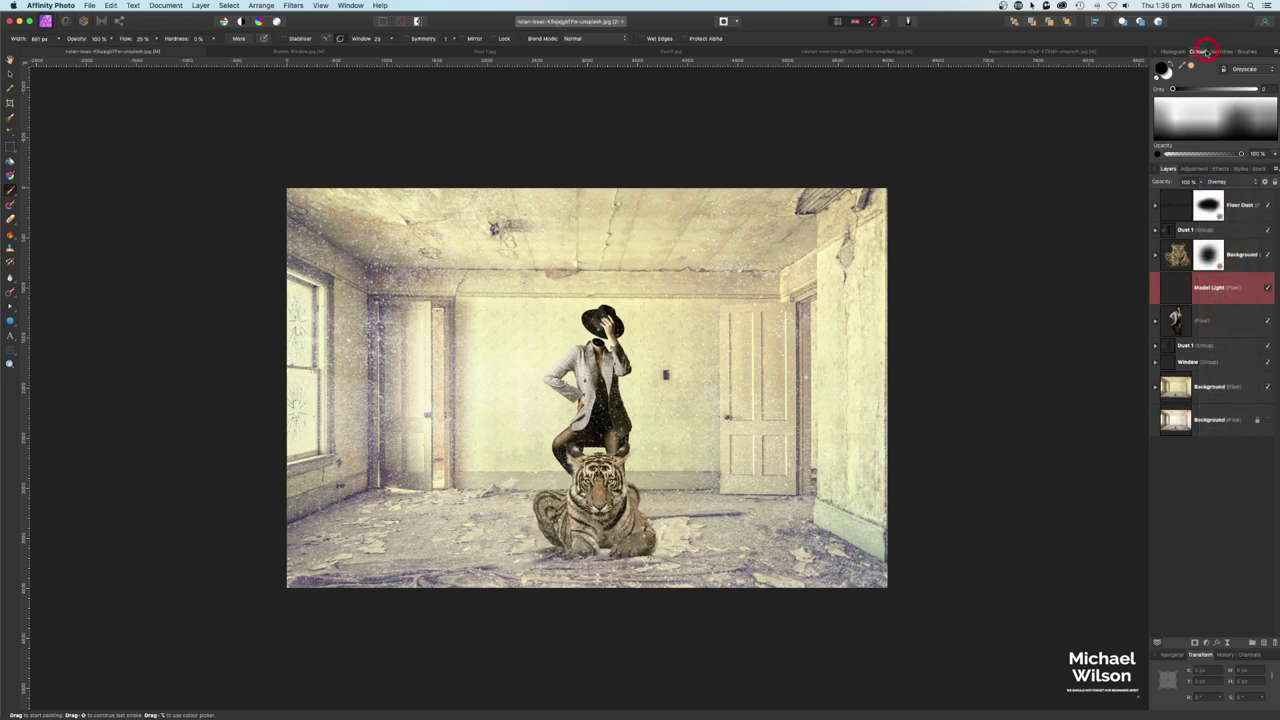
left_click(105, 183)
mouse_move(573, 356)
left_mouse_down()
mouse_move(571, 393)
mouse_move(563, 364)
mouse_move(582, 361)
mouse_move(579, 446)
mouse_move(573, 432)
mouse_move(563, 445)
mouse_move(611, 443)
left_mouse_up()
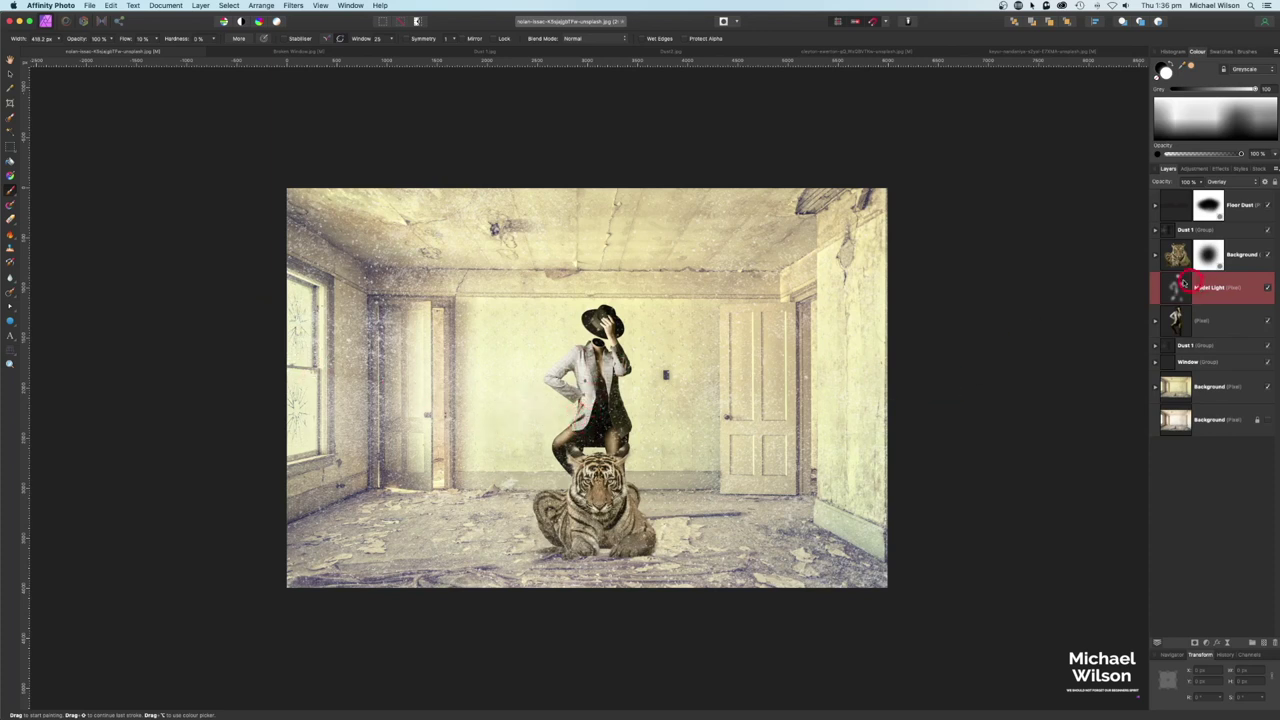
- Add a new pixel layer directly above the tiger's layer and set its blend mode to Overlay
left_click(1179, 256)
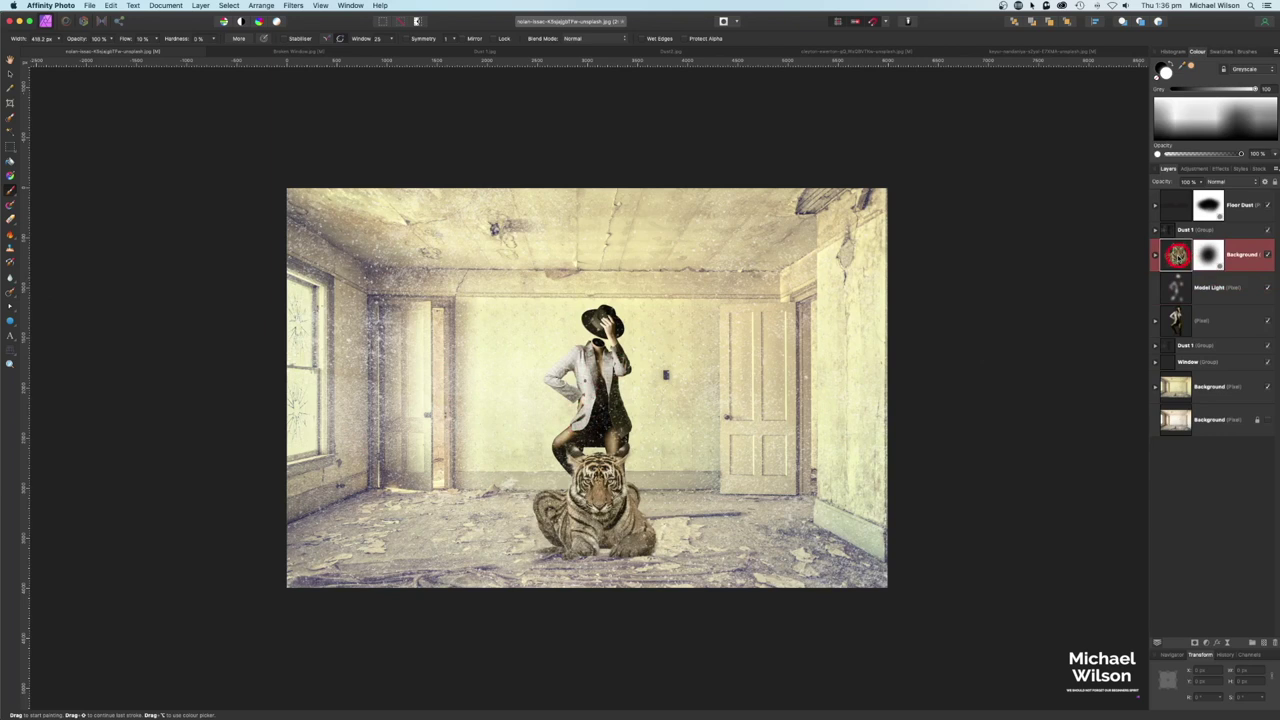
left_click(1262, 642)
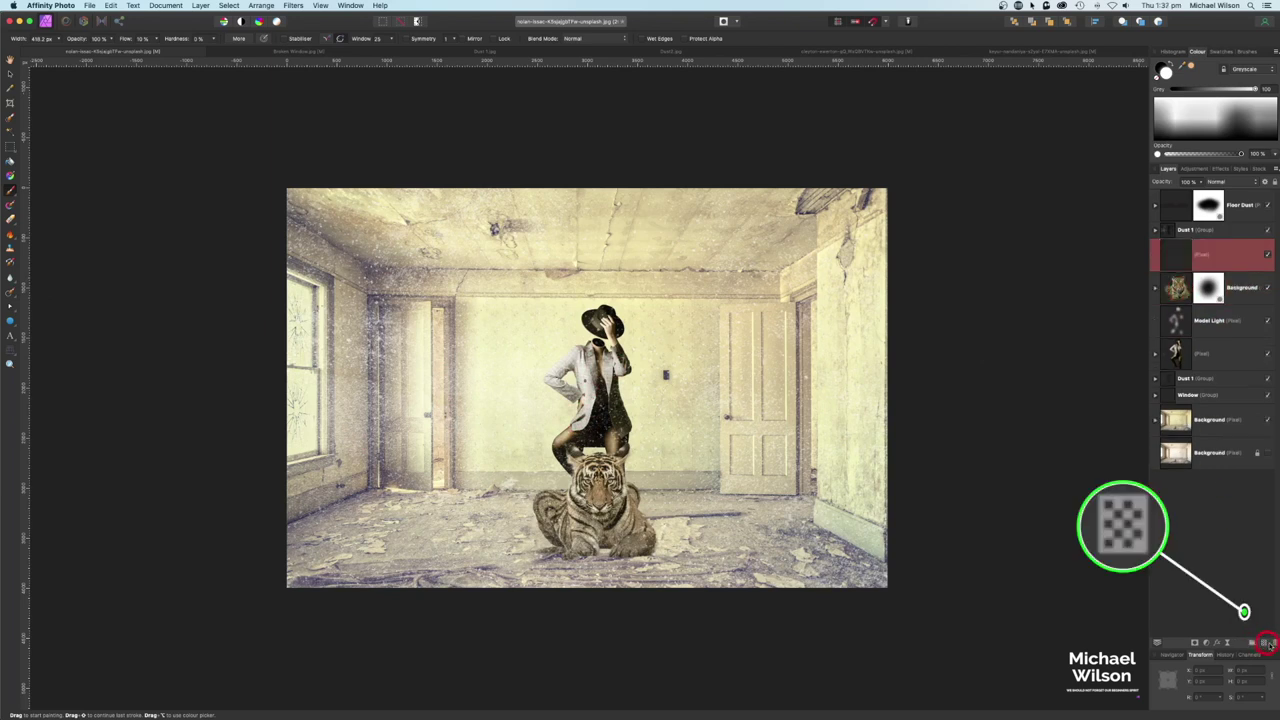
left_click(1210, 182)
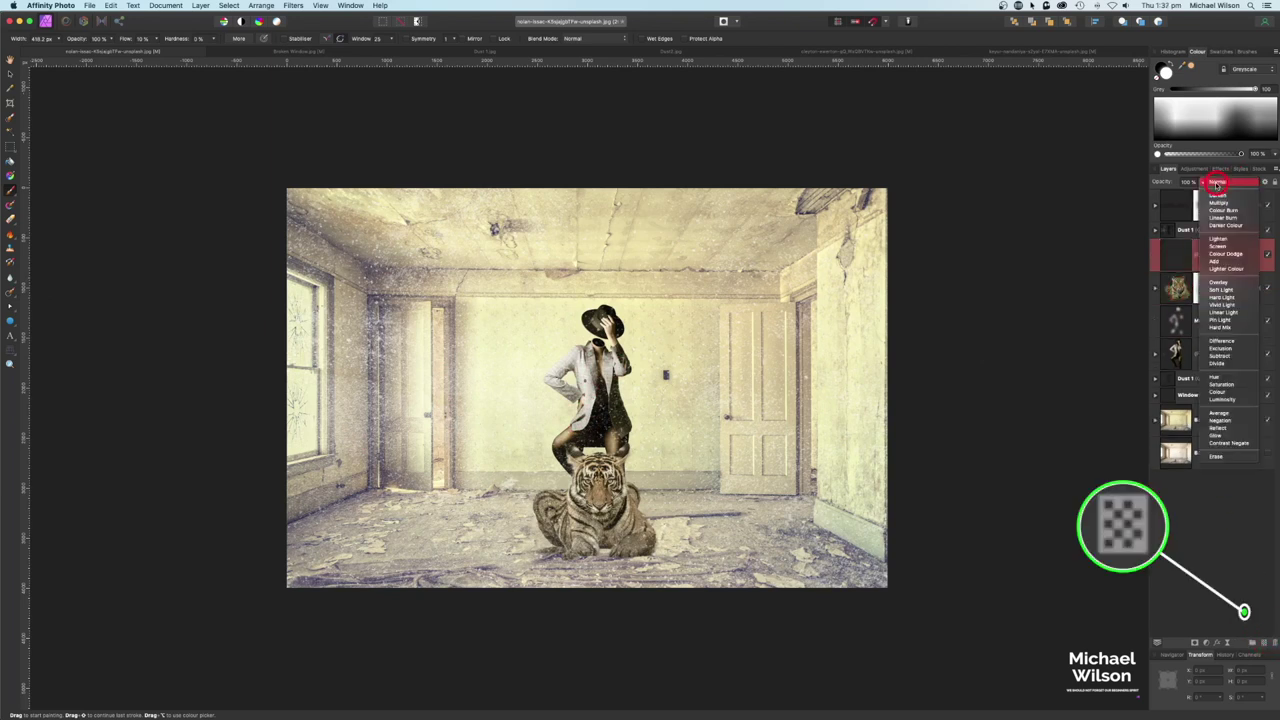
left_click(1215, 285)
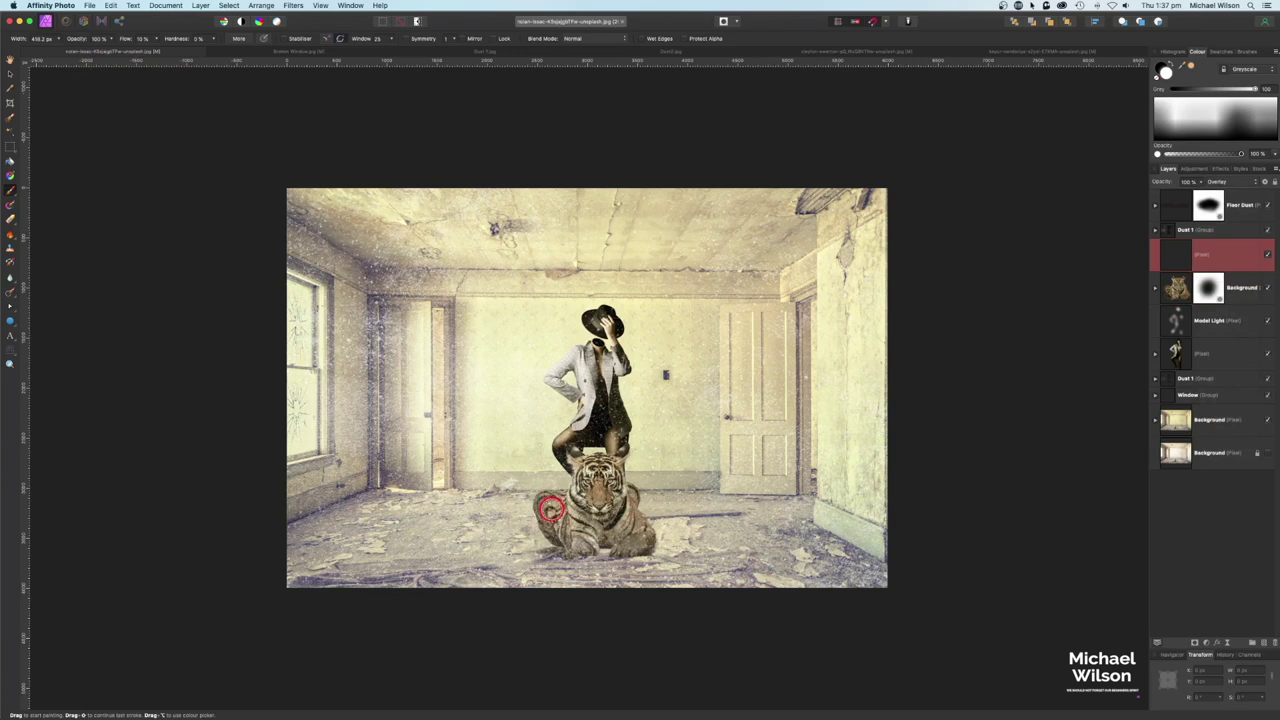
- Paint white light on the tiger's window-facing side and black shading on its far side, naming the layer Tiger Light
mouse_move(526, 514)
left_mouse_down()
mouse_move(569, 537)
mouse_move(589, 477)
mouse_move(583, 488)
mouse_move(574, 456)
mouse_move(577, 553)
mouse_move(547, 504)
mouse_move(558, 538)
mouse_move(553, 507)
mouse_move(591, 512)
mouse_move(577, 457)
mouse_move(574, 534)
mouse_move(612, 475)
left_mouse_up()
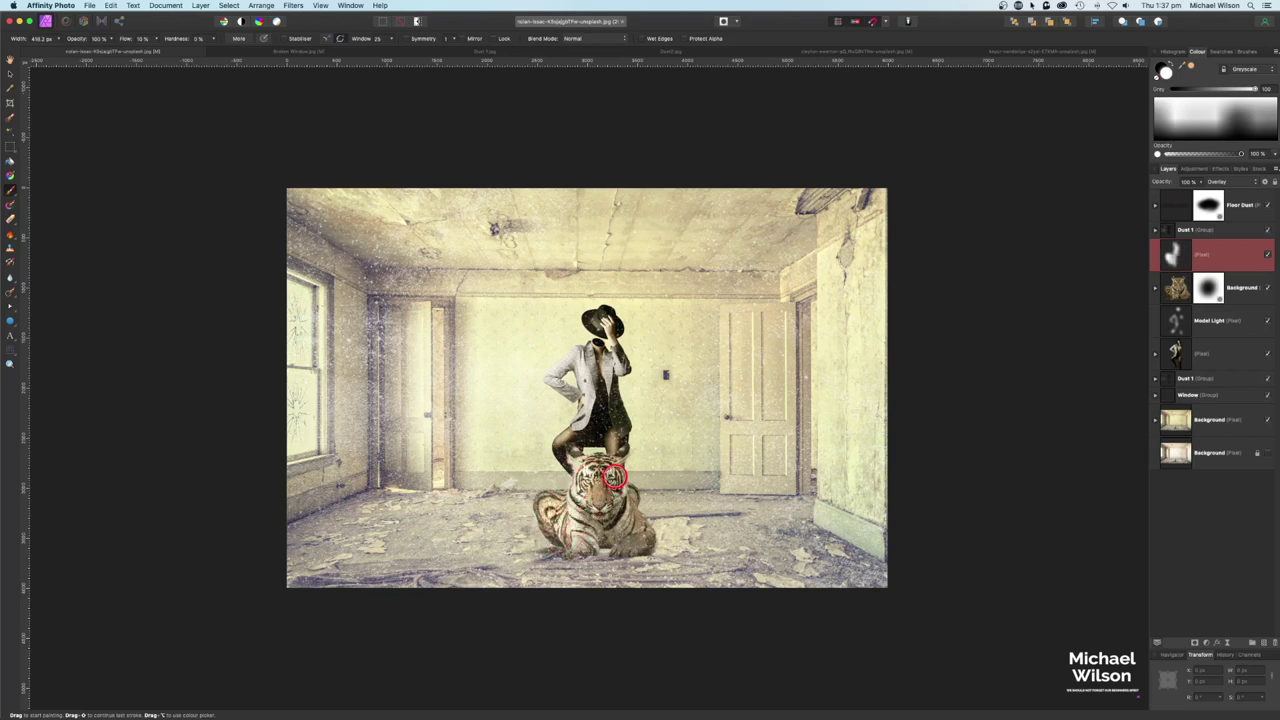
mouse_move(614, 478)
left_mouse_down()
mouse_move(1143, 136)
mouse_move(592, 498)
mouse_move(612, 520)
mouse_move(628, 514)
mouse_move(641, 541)
mouse_move(614, 514)
mouse_move(610, 475)
mouse_move(624, 532)
mouse_move(618, 463)
left_mouse_up()
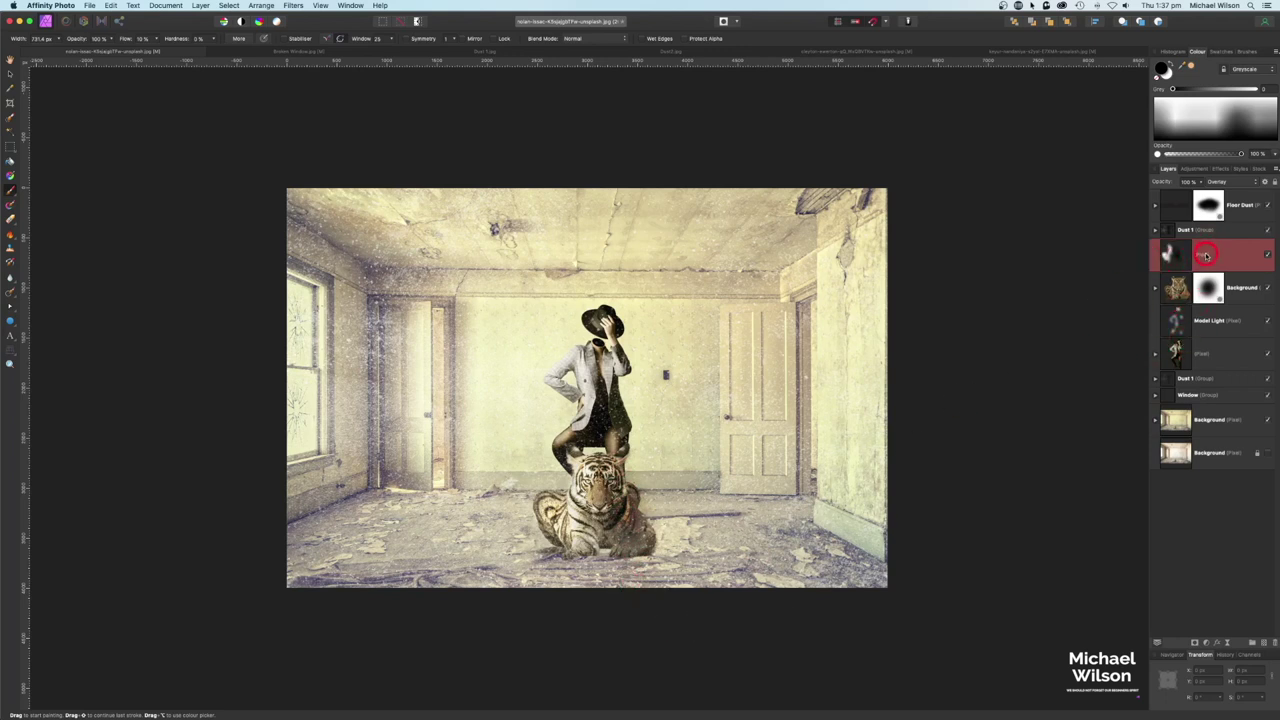
double_click(1207, 257)
type("Tiger Light")
key("Return")
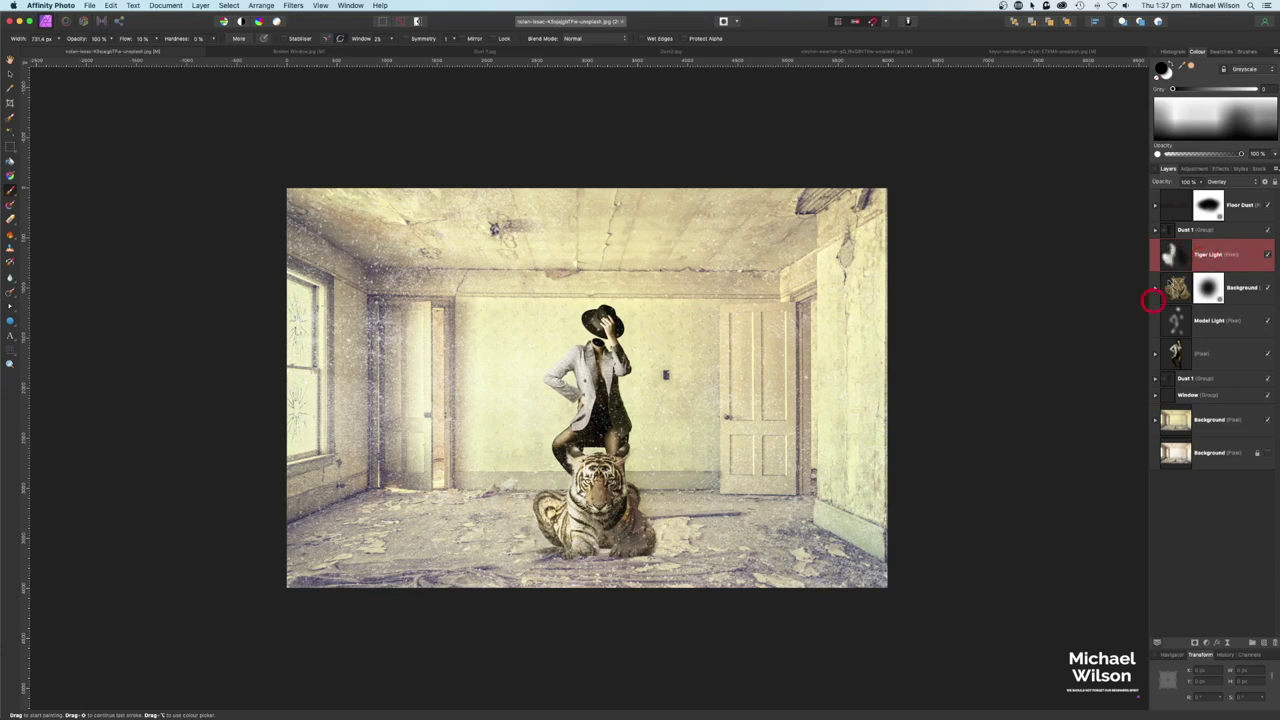
- Add a new pixel layer between the tiger and Tiger Light and name it Tiger eyes
key("alt+bracketleft")
left_click_drag(1180, 287, 1244, 612)
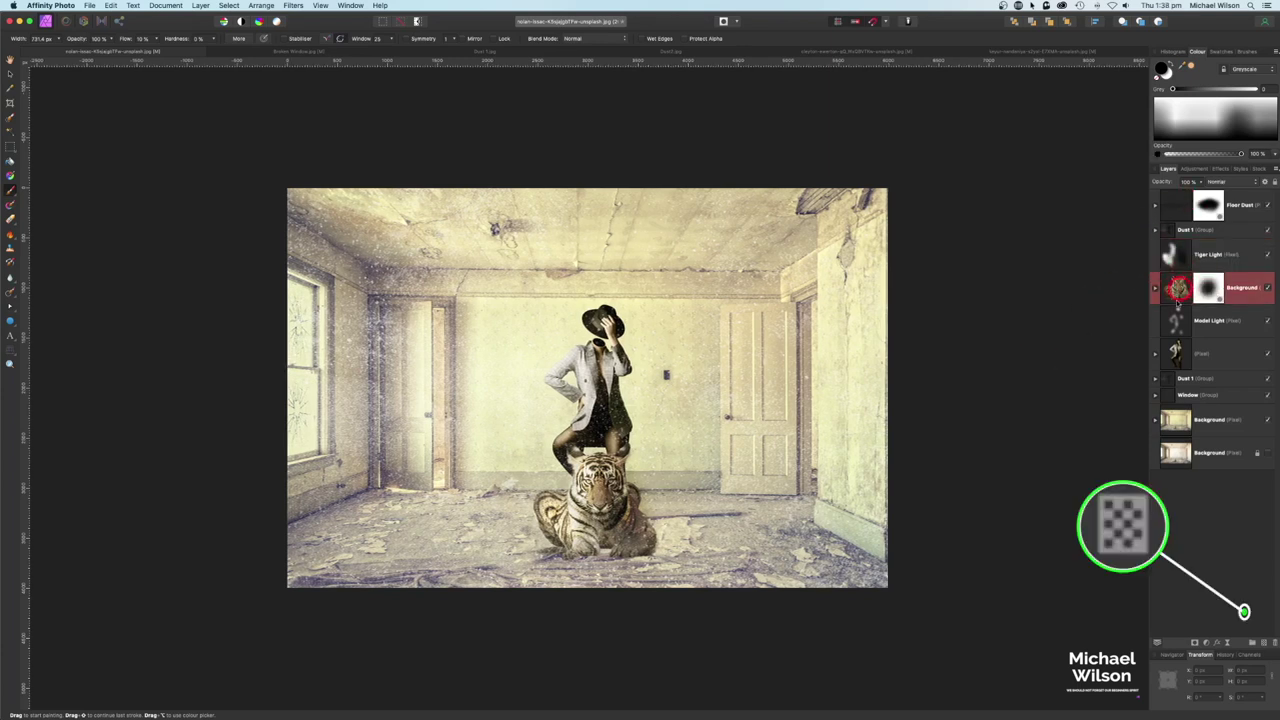
left_click(1264, 643)
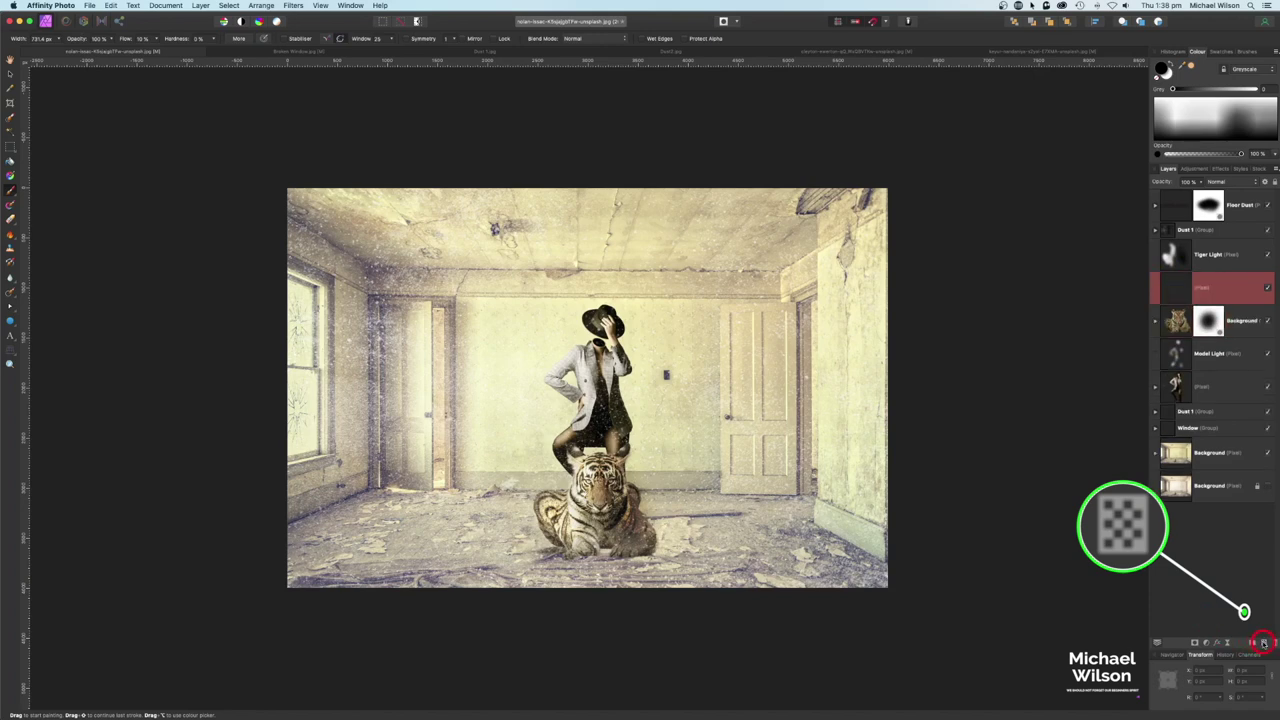
double_click(1204, 288)
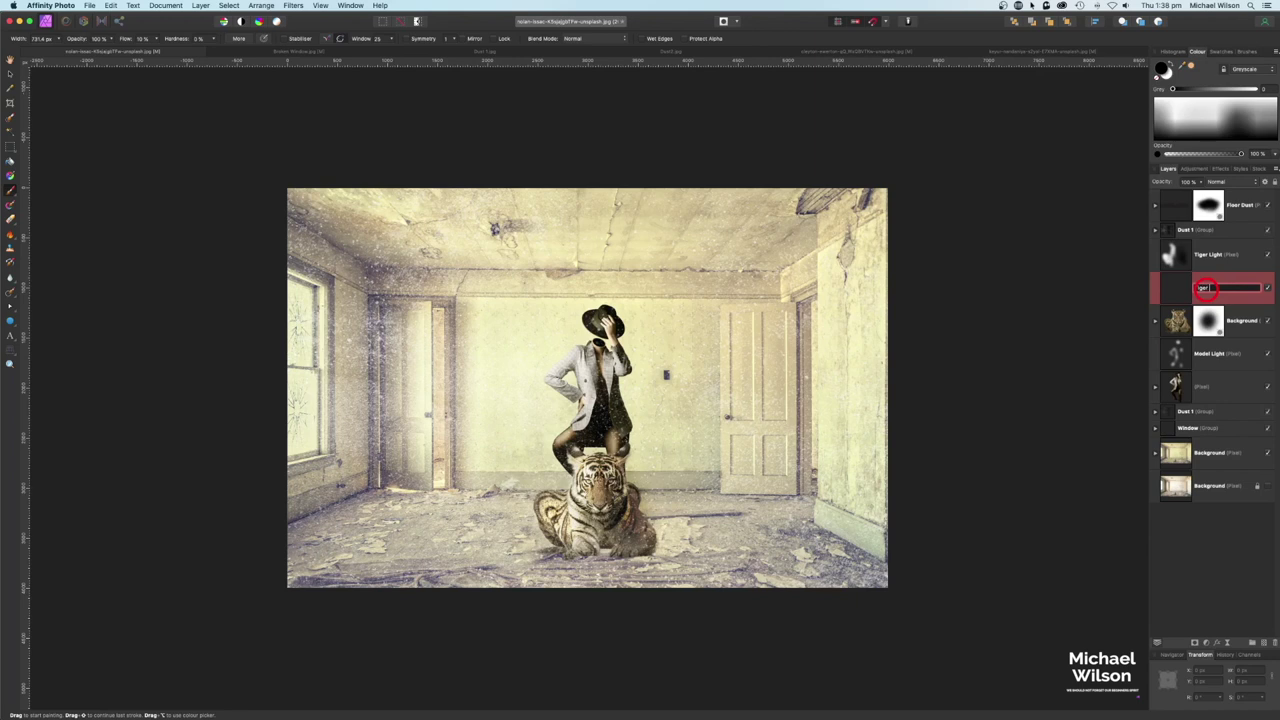
type("tiger eyes")
key("Return")
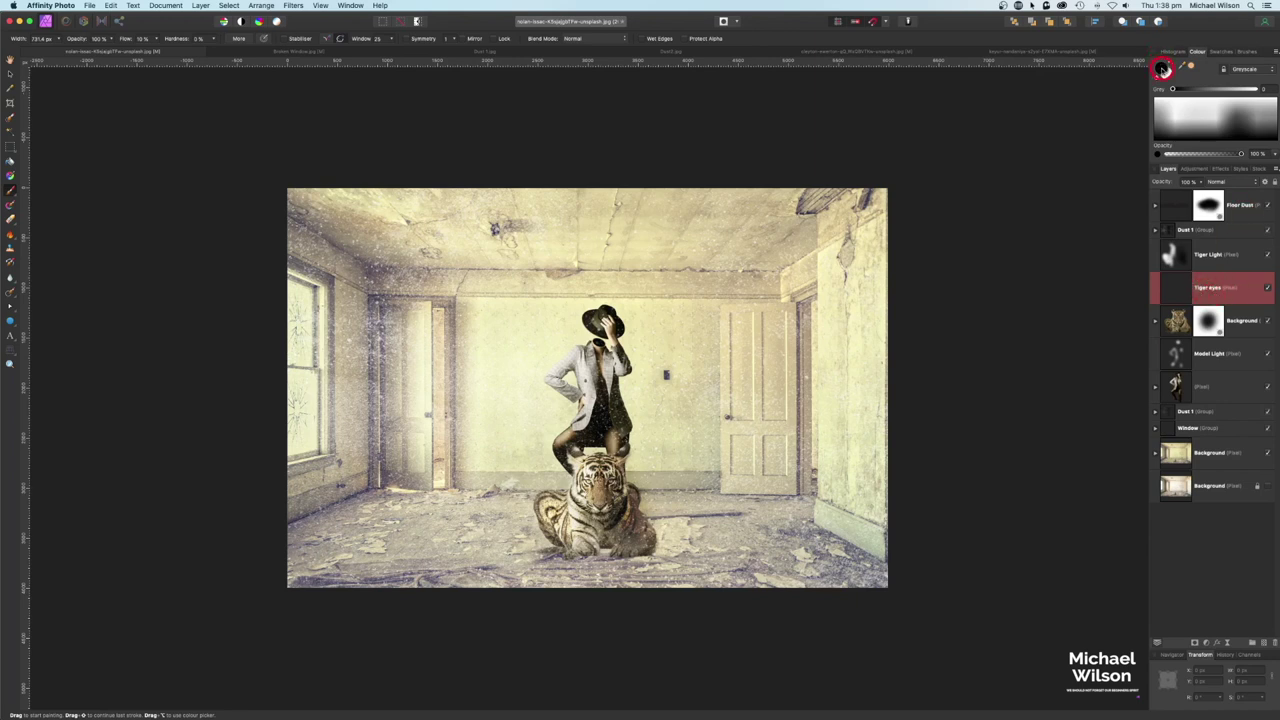
- Choose a bright green brush colour and set the Tiger eyes layer to Overlay blending
double_click(1164, 70)
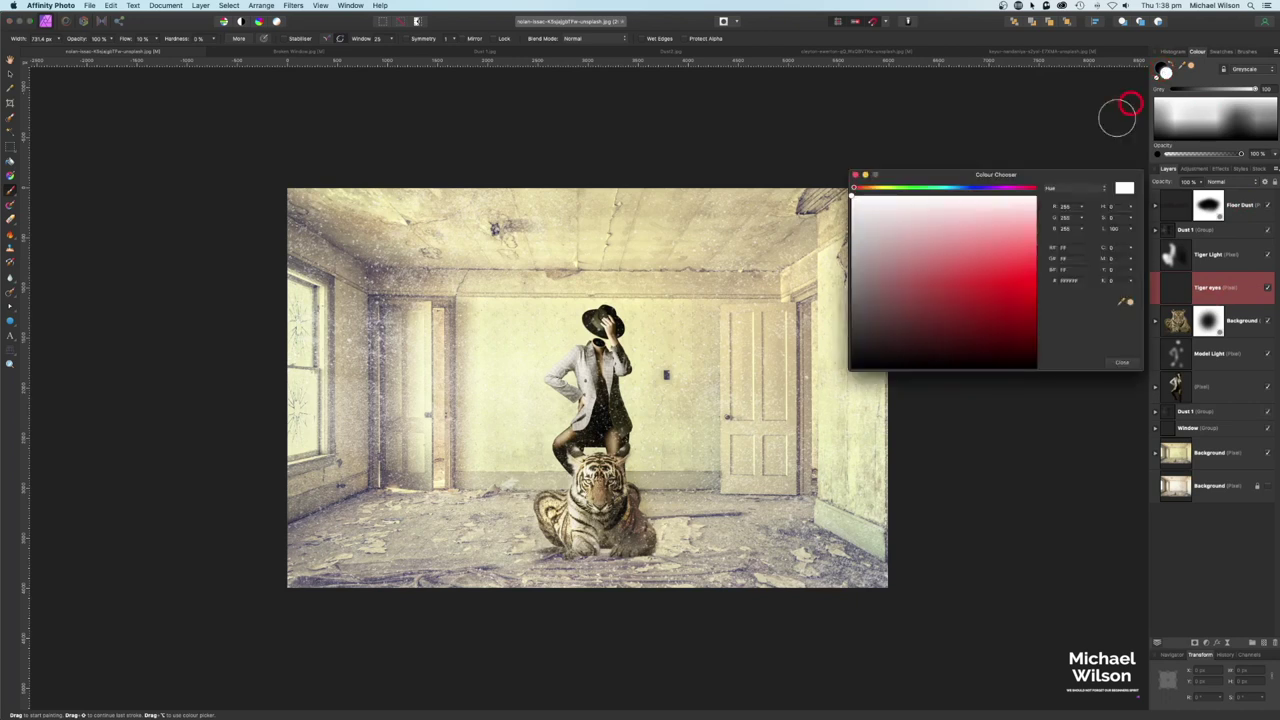
left_click(916, 191)
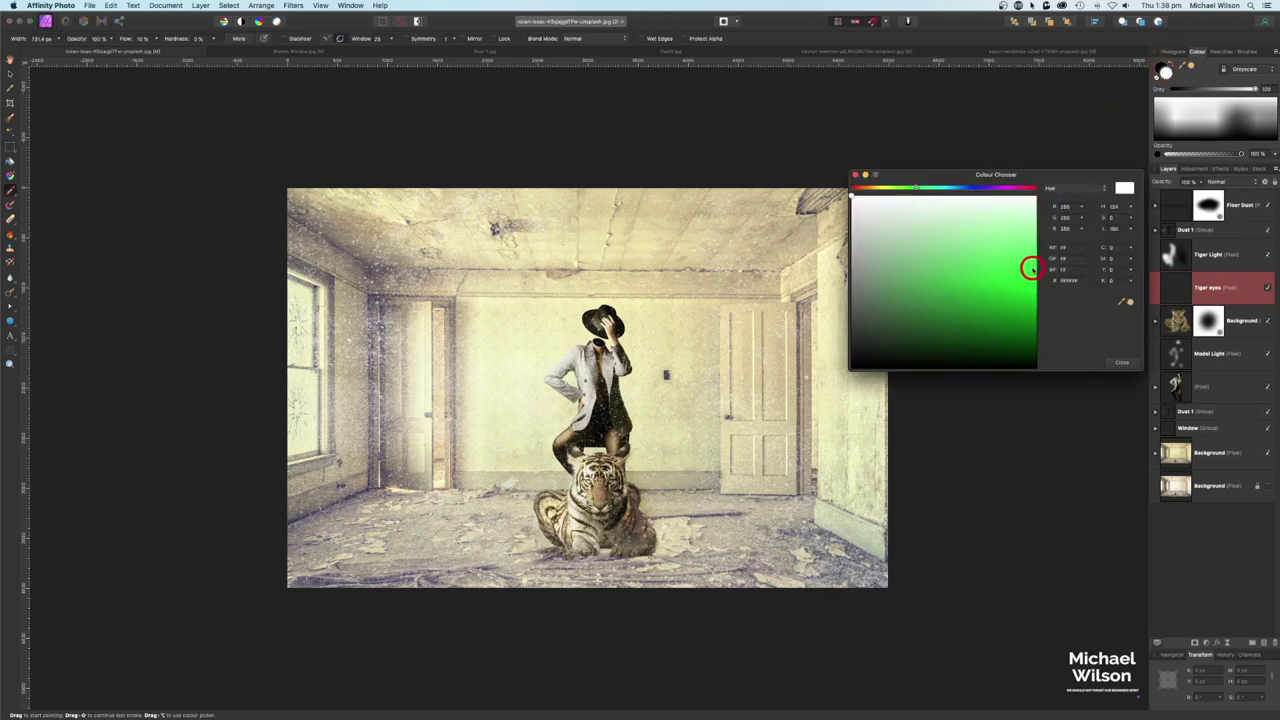
left_click_drag(1033, 266, 934, 211)
left_click(860, 176)
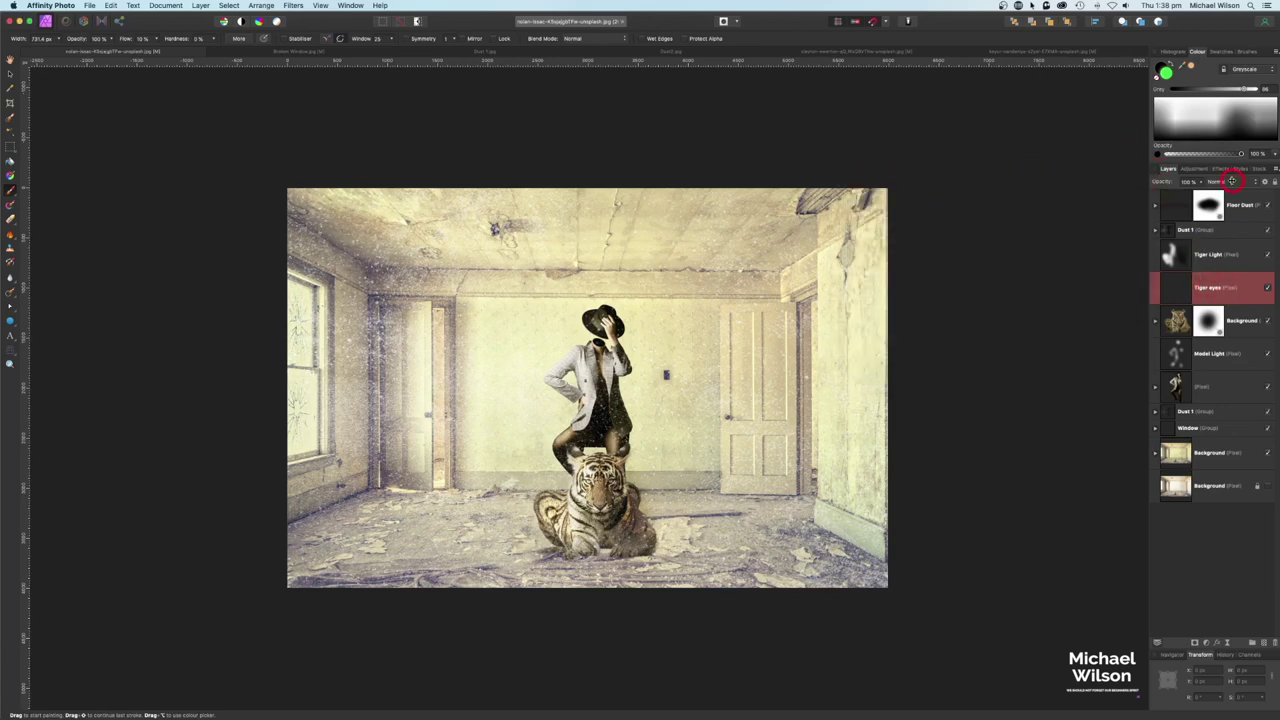
left_click(1232, 181)
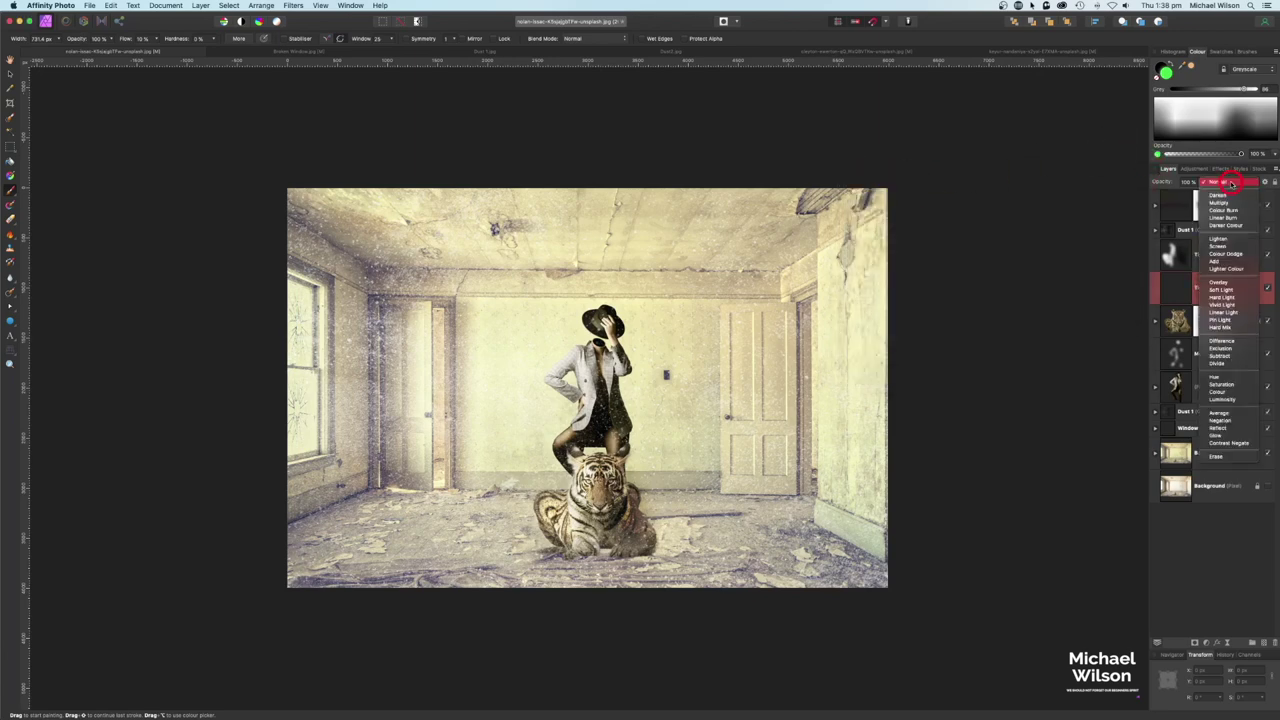
left_click(1218, 283)
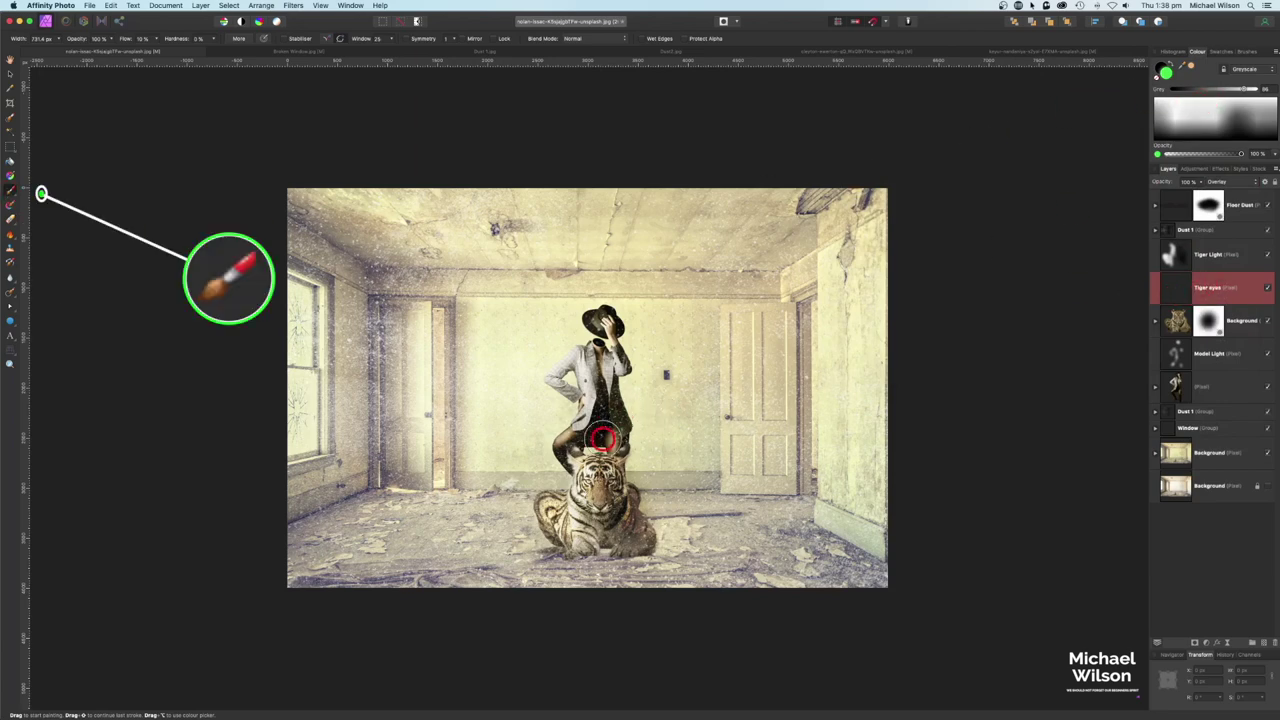
- Paint green over both of the tiger's irises on the Tiger eyes layer with a soft brush about 39 px wide
scroll(603, 437, "up", 5)
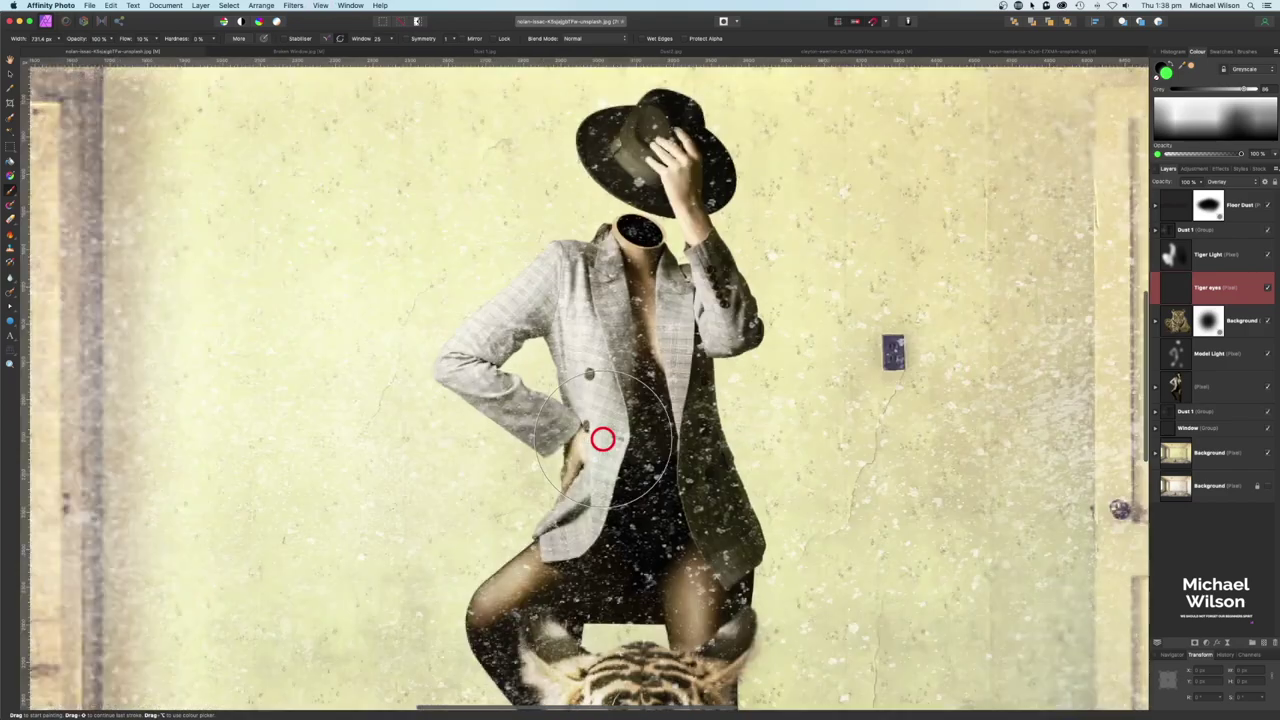
left_click_drag(634, 497, 640, 49)
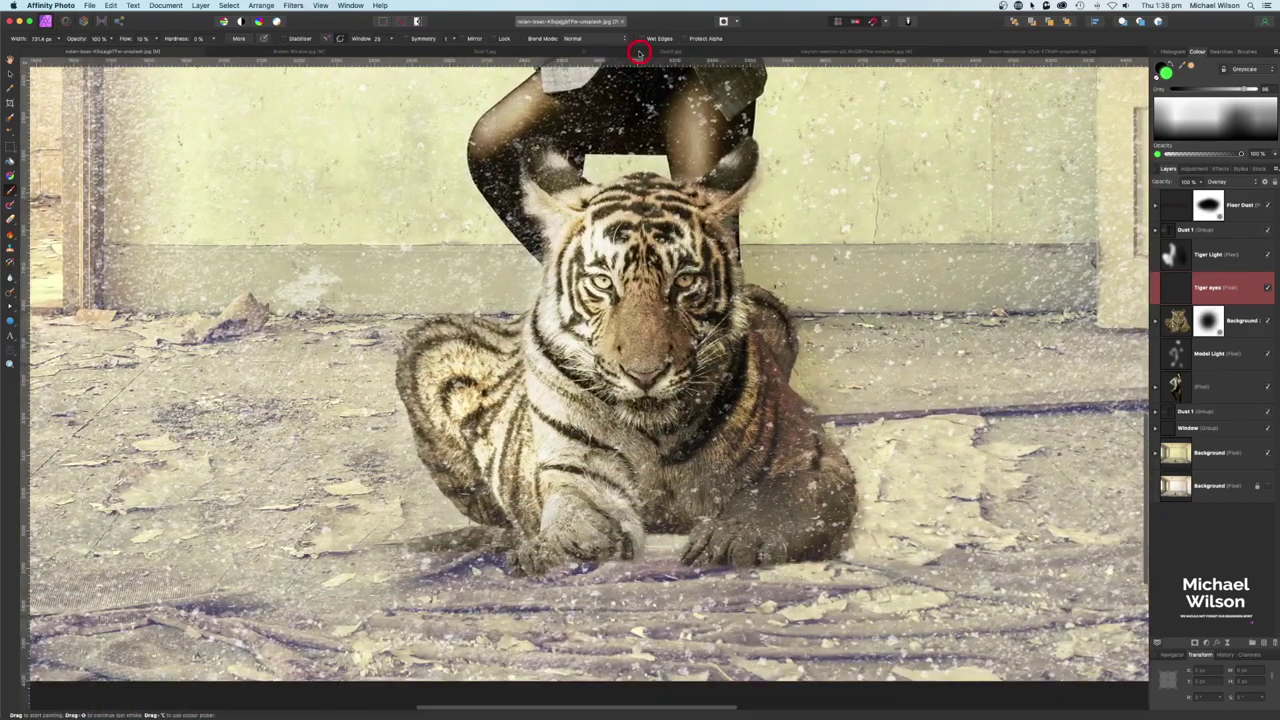
key("super+plus")
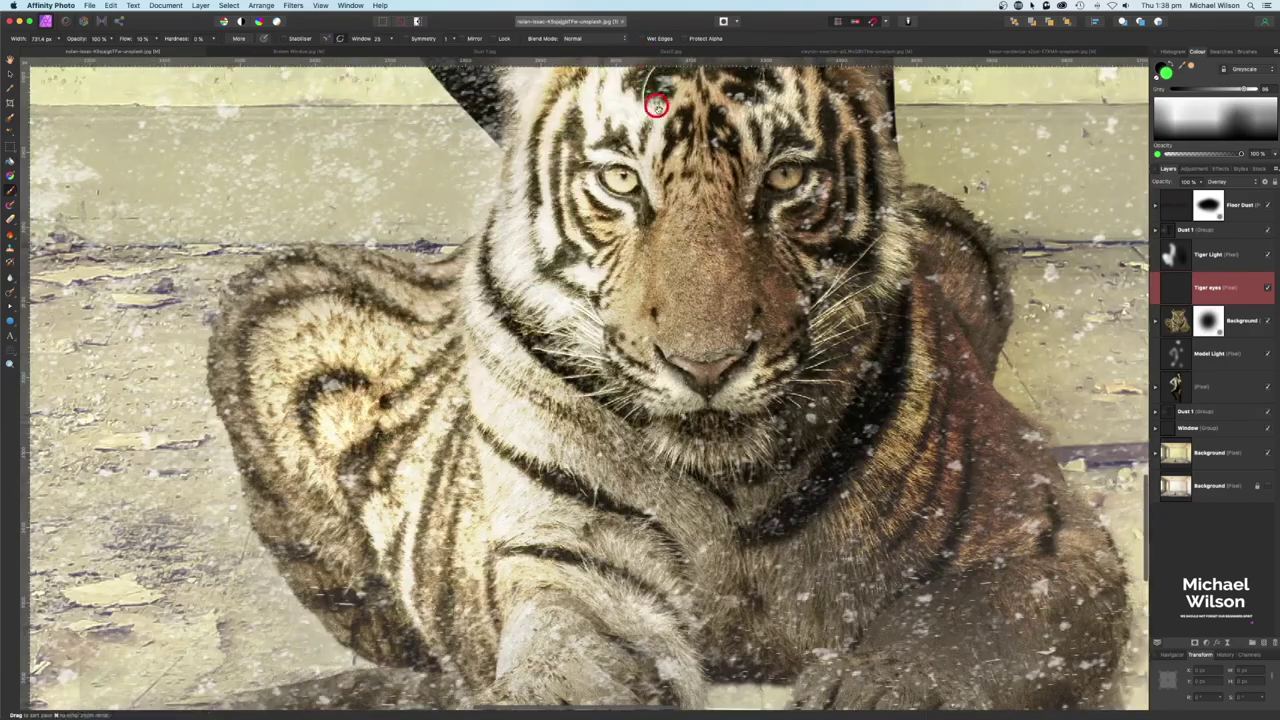
left_click_drag(649, 149, 591, 237)
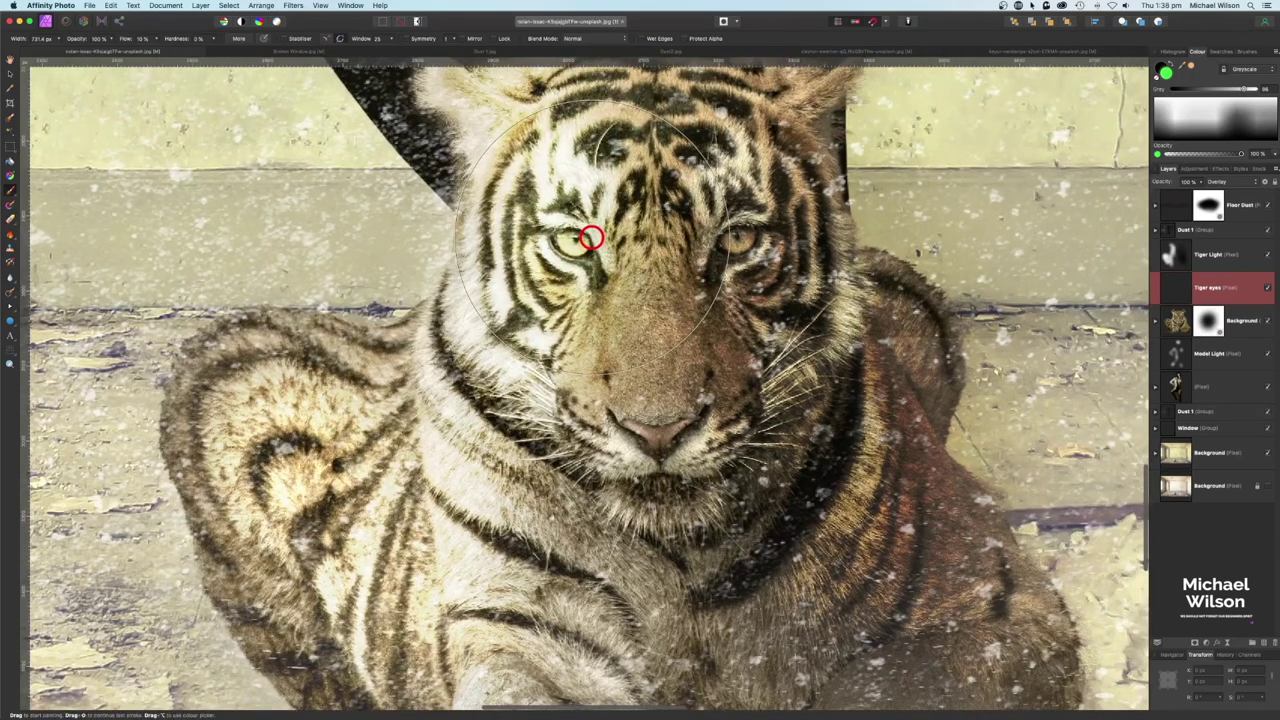
key("bracketleft")
key("bracketleft")
key("bracketleft")
key("bracketleft")
key("bracketleft")
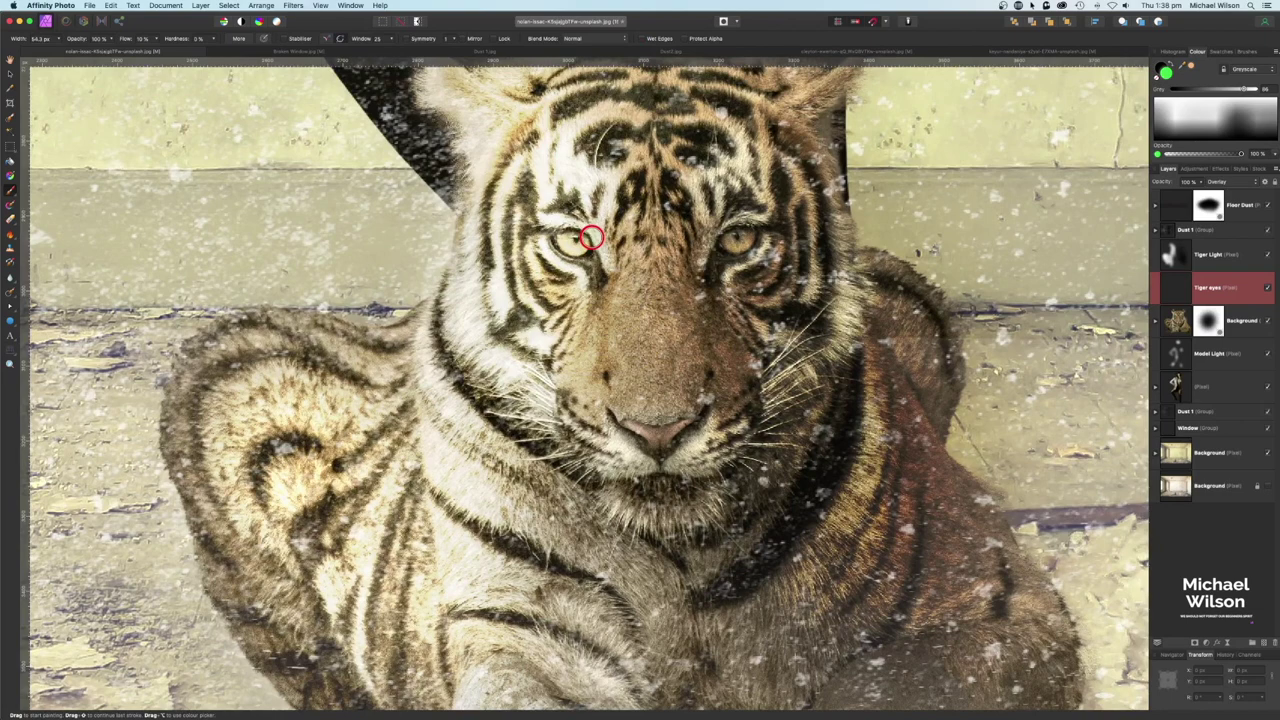
left_click_drag(591, 237, 573, 243)
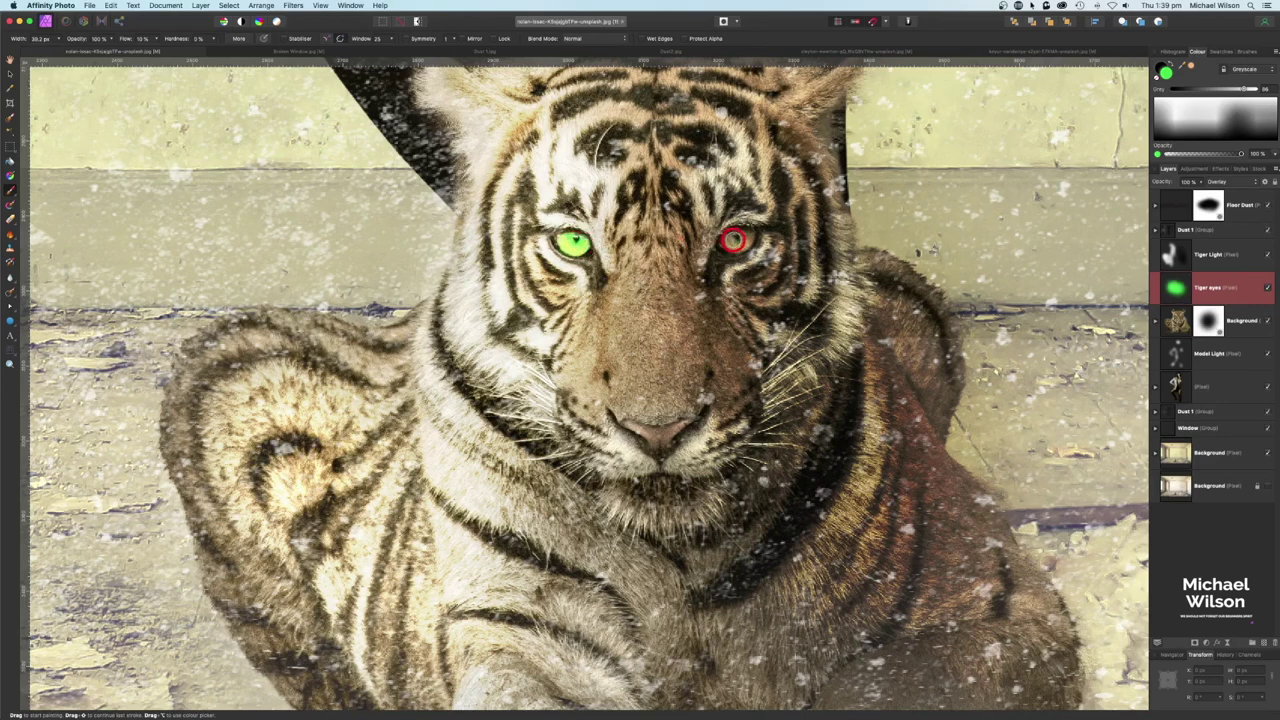
left_click_drag(741, 238, 732, 238)
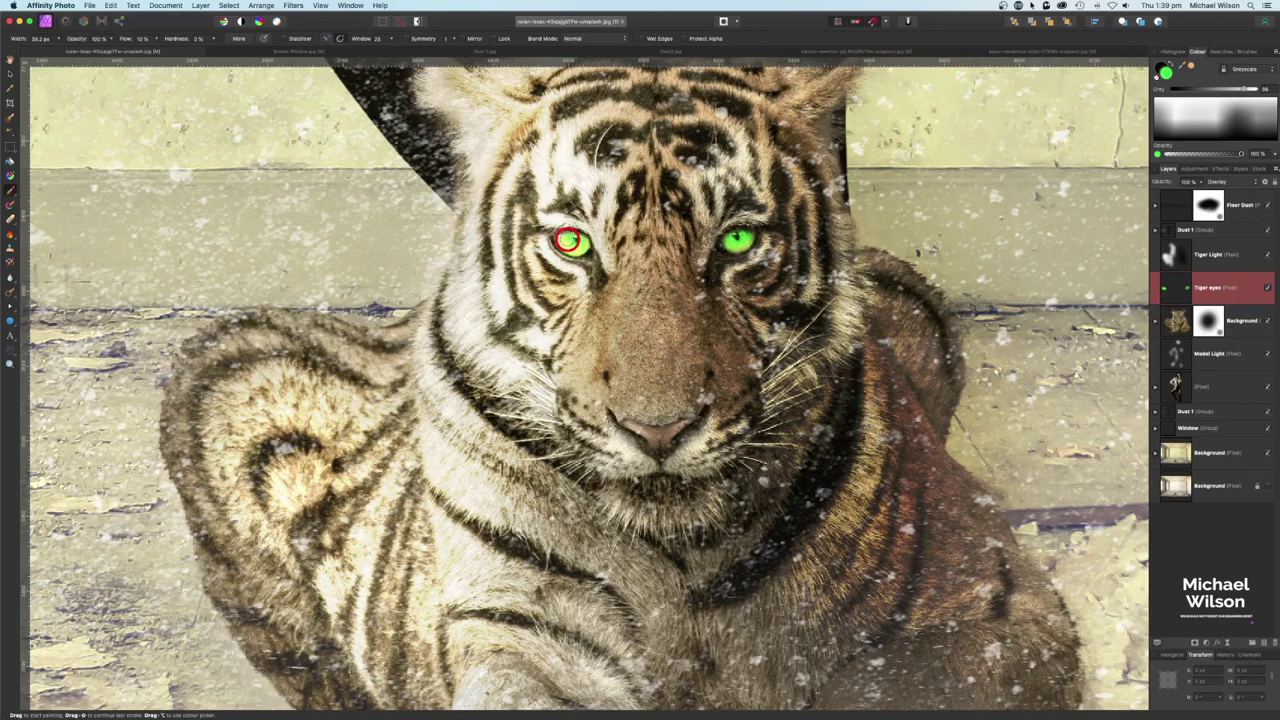
- Lower the Tiger eyes layer's opacity to 50%
key("cmd+0")
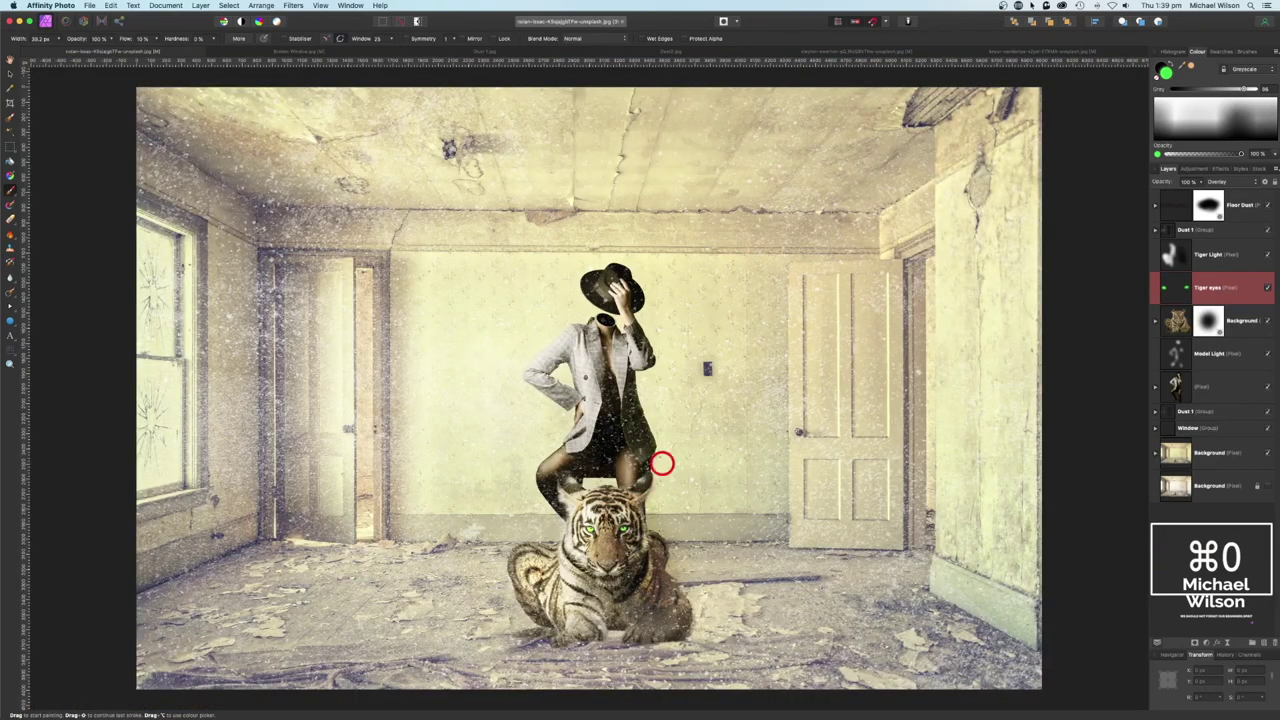
left_click(1190, 184)
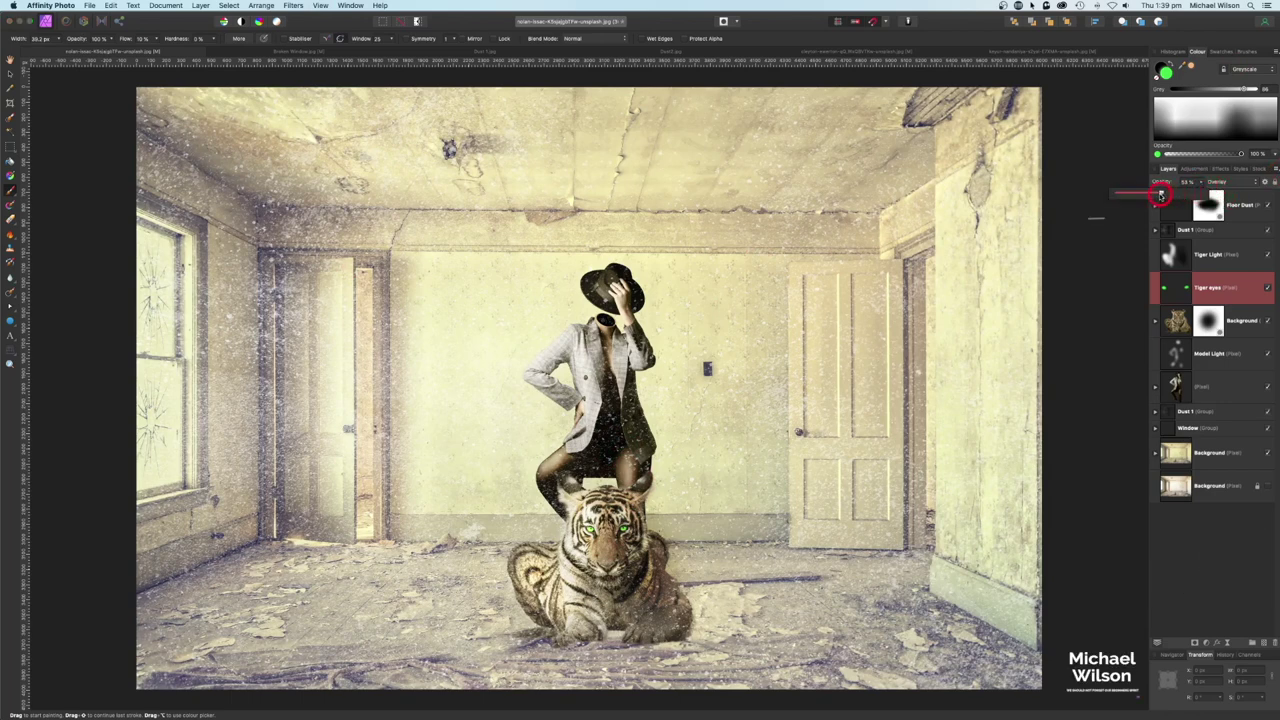
left_click_drag(1160, 194, 1156, 194)
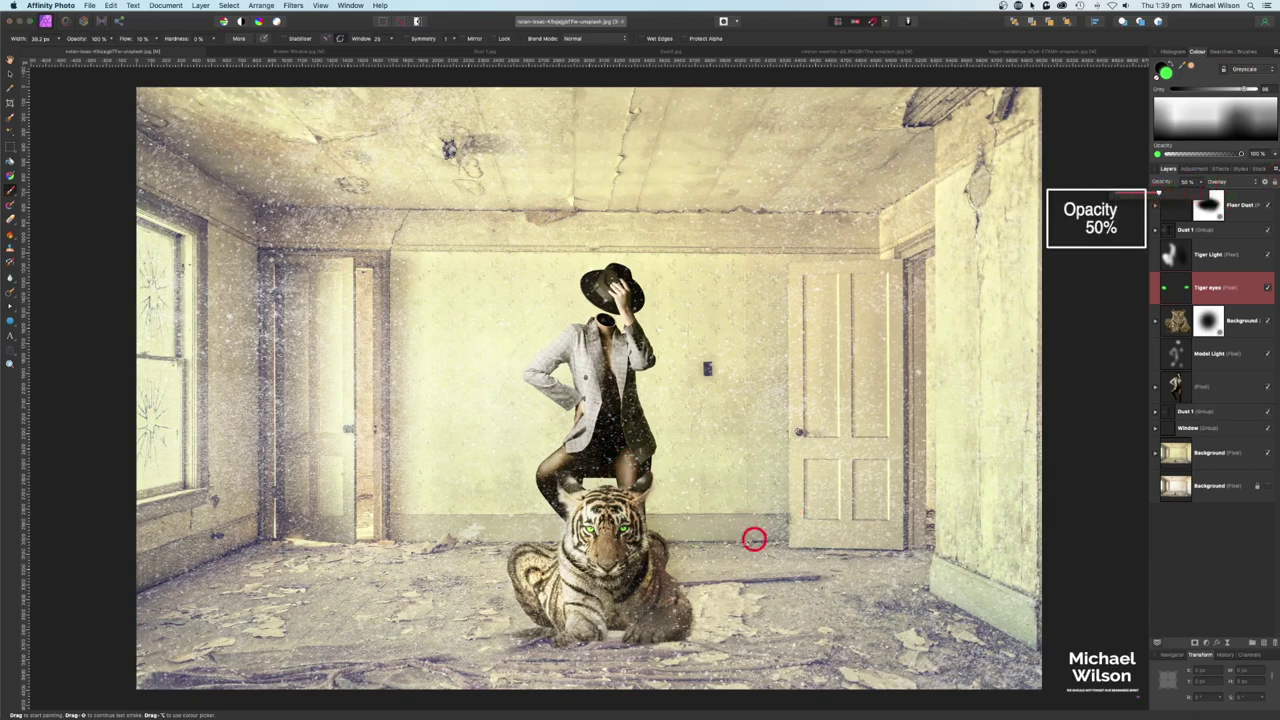
left_click(1110, 475)
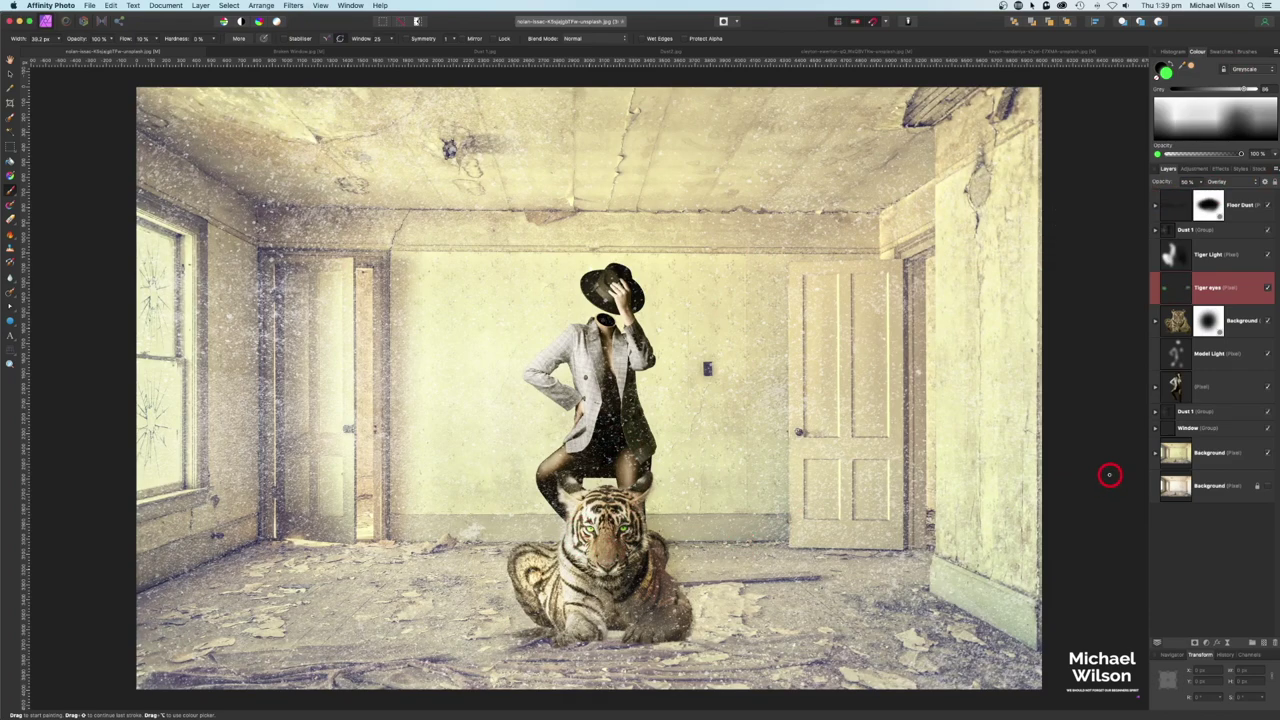
- Add a new pixel layer directly above the Window group and sample a pale light colour from the window for the brush
key("super+minus")
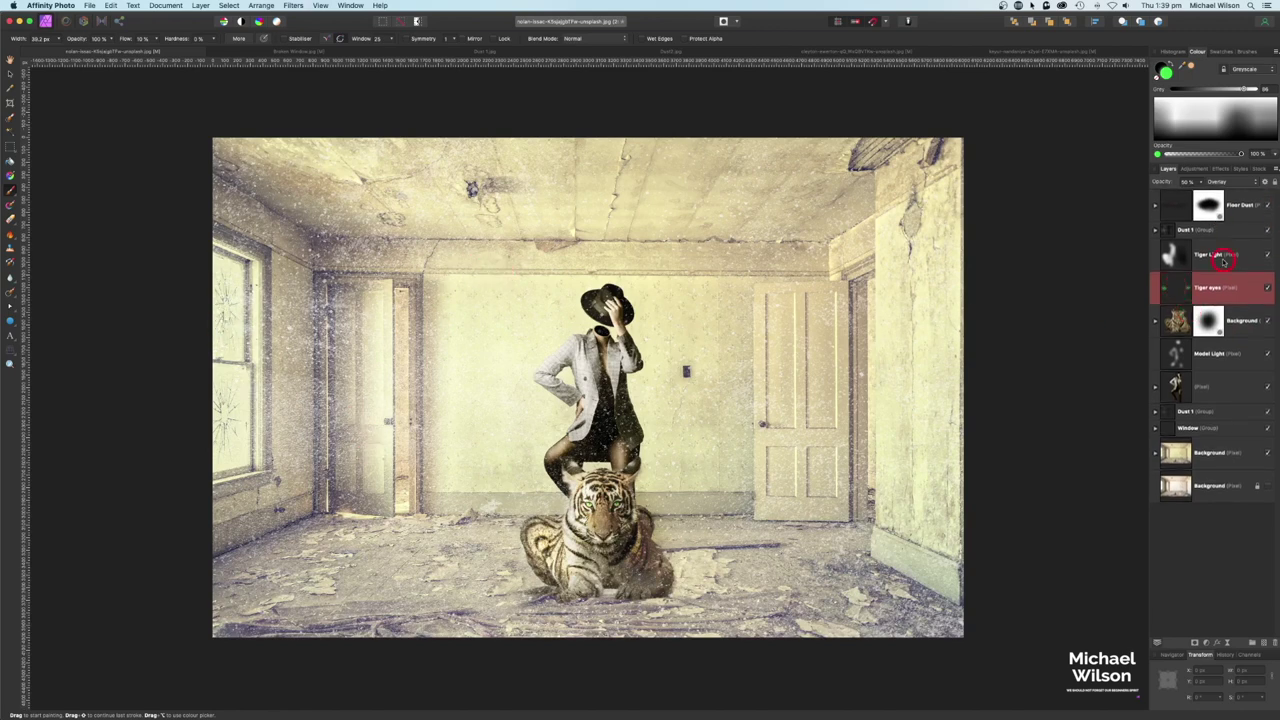
left_click(1209, 431)
left_click(1263, 640)
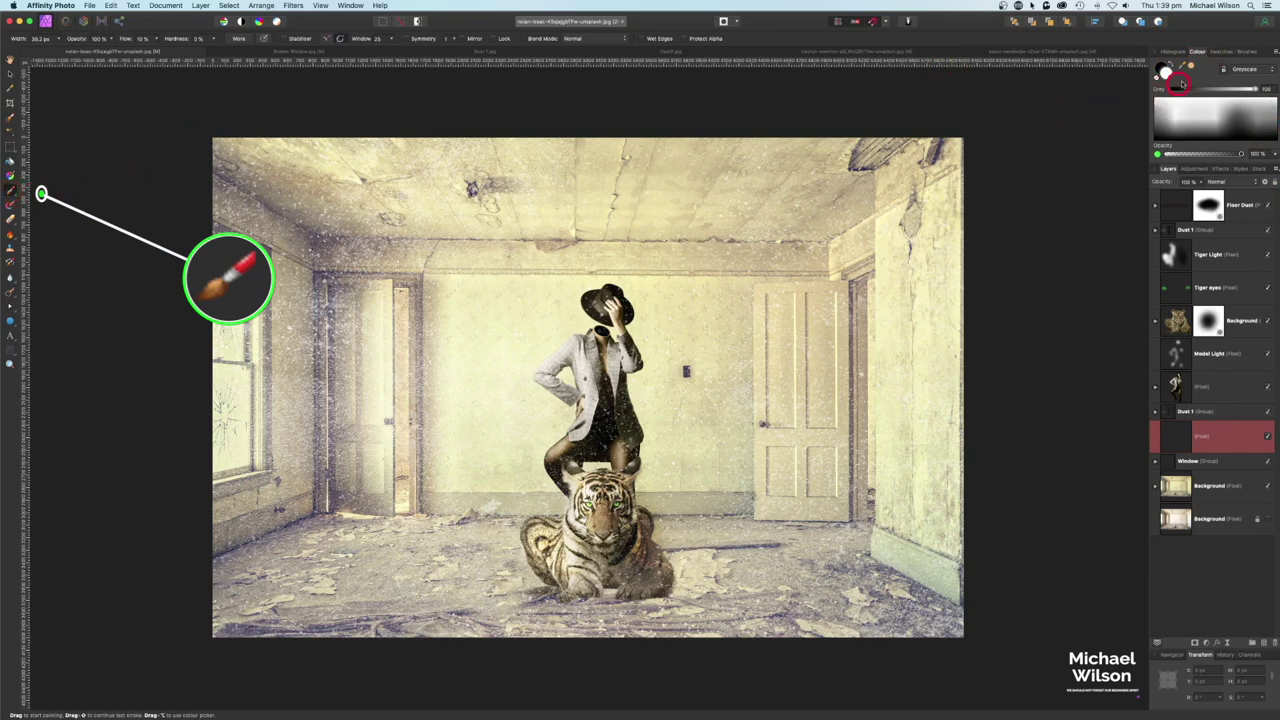
mouse_move(1184, 66)
left_mouse_down()
mouse_move(708, 283)
mouse_move(366, 300)
mouse_move(240, 277)
left_mouse_up()
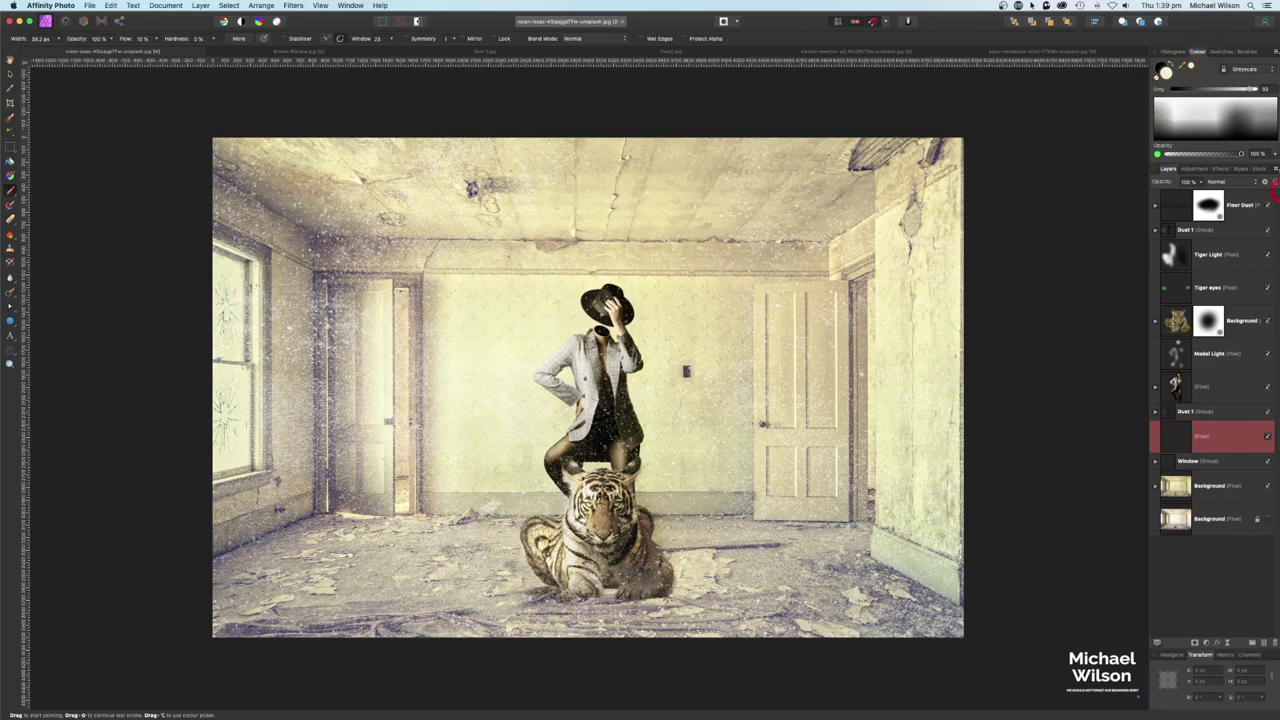
- Choose a 2000 px spreading beam brush from the IAMRENSI Light Beam Brushes set
left_click(1249, 51)
left_click(1201, 66)
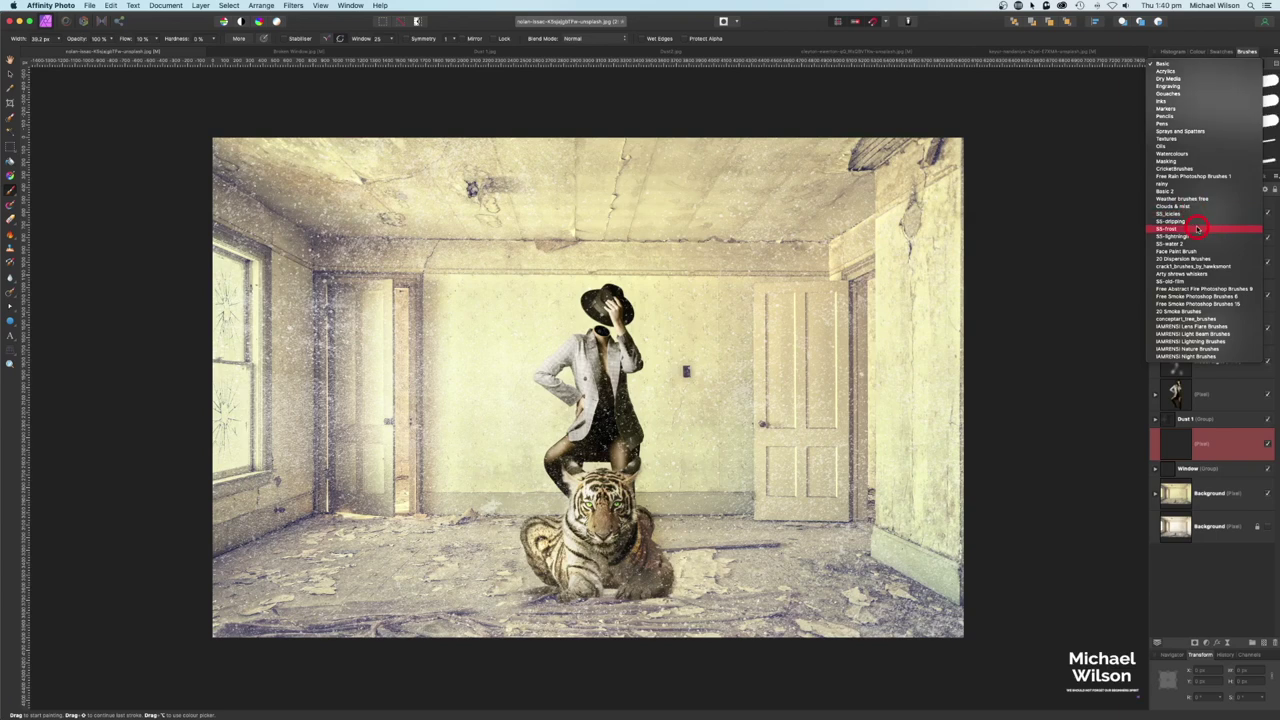
left_click(1196, 334)
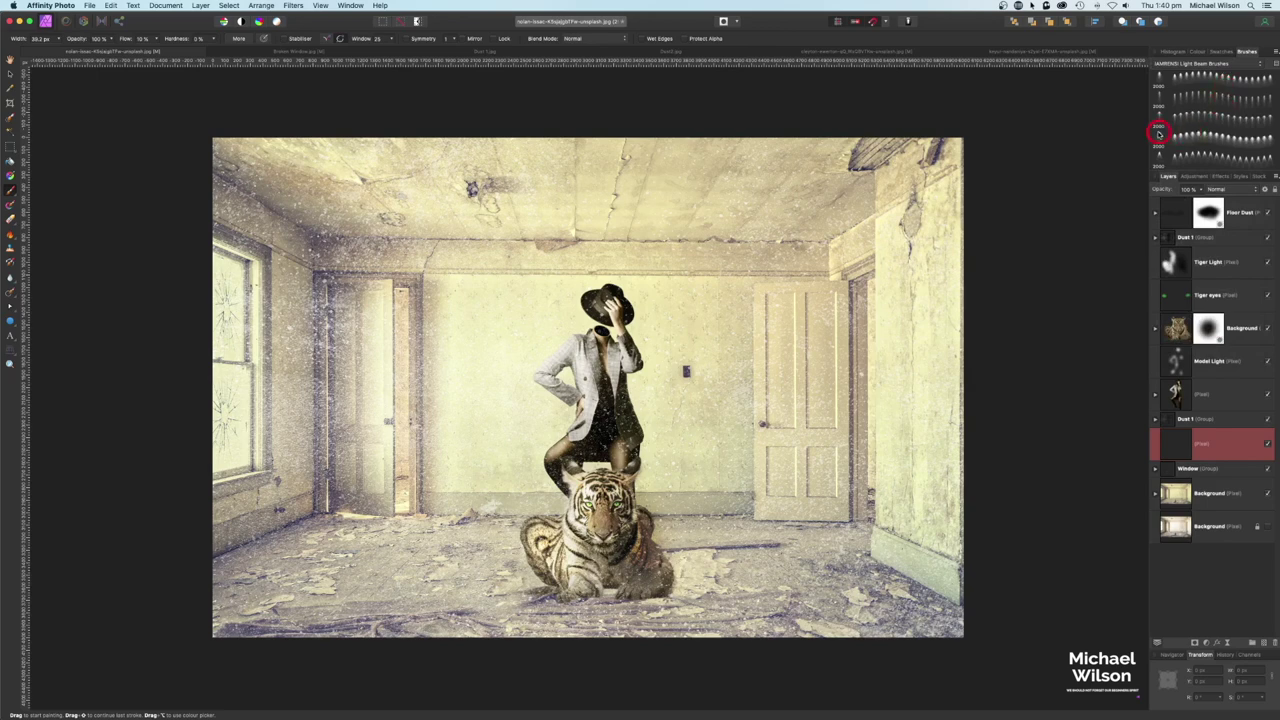
left_click(1186, 140)
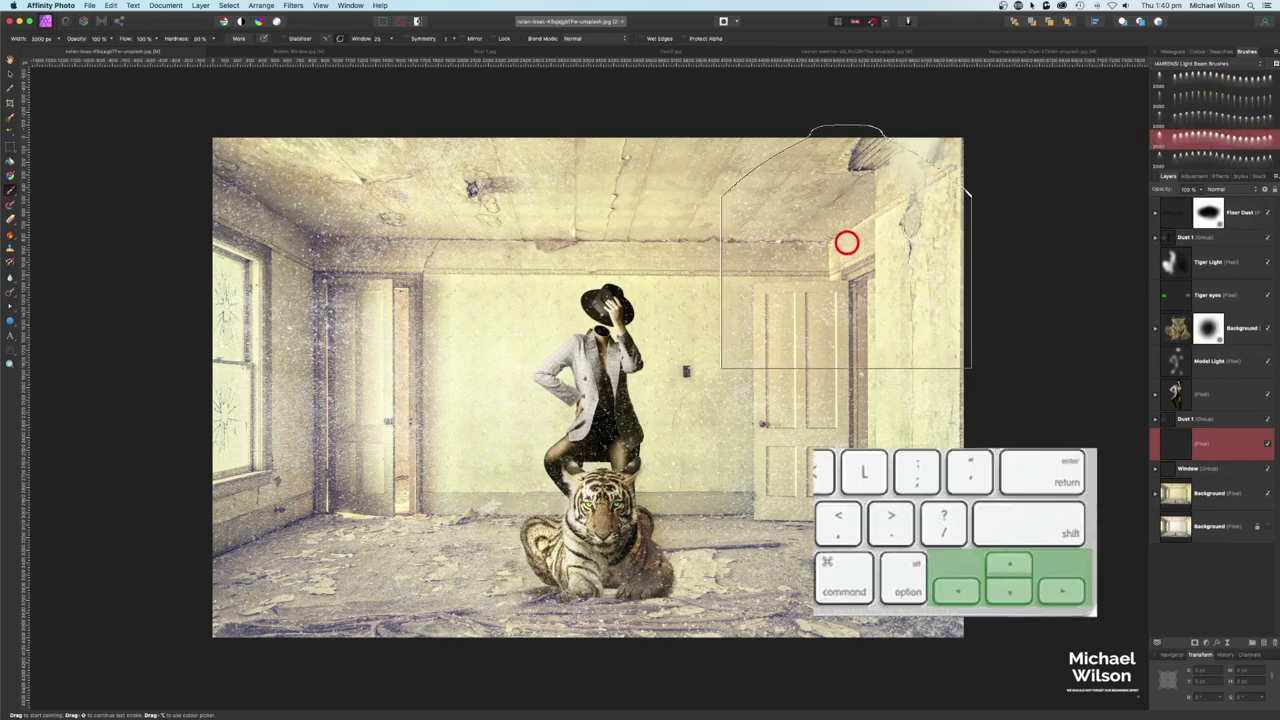
- Rotate the light beam brush to shine sideways into the room and stamp two beams over the window's upper and lower panes
key("Left")
key("Left")
key("Left")
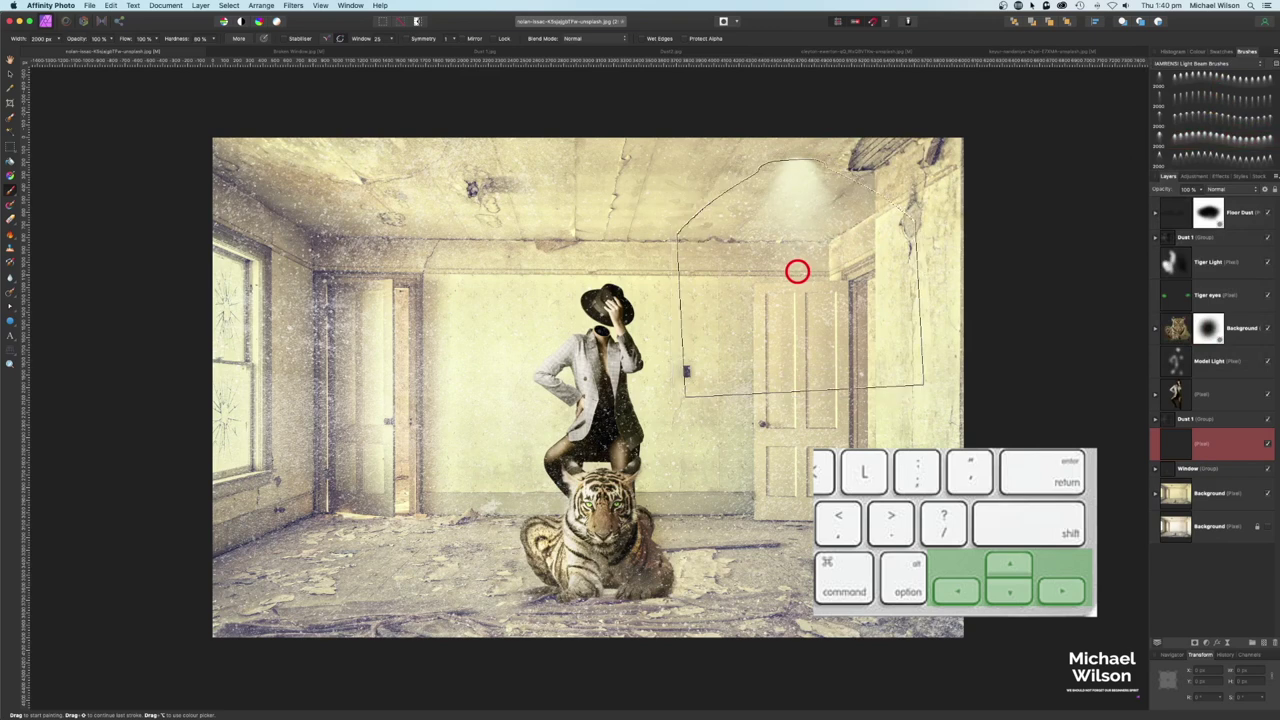
key("Left")
key("Left")
key("Left")
key("Left")
key("Left")
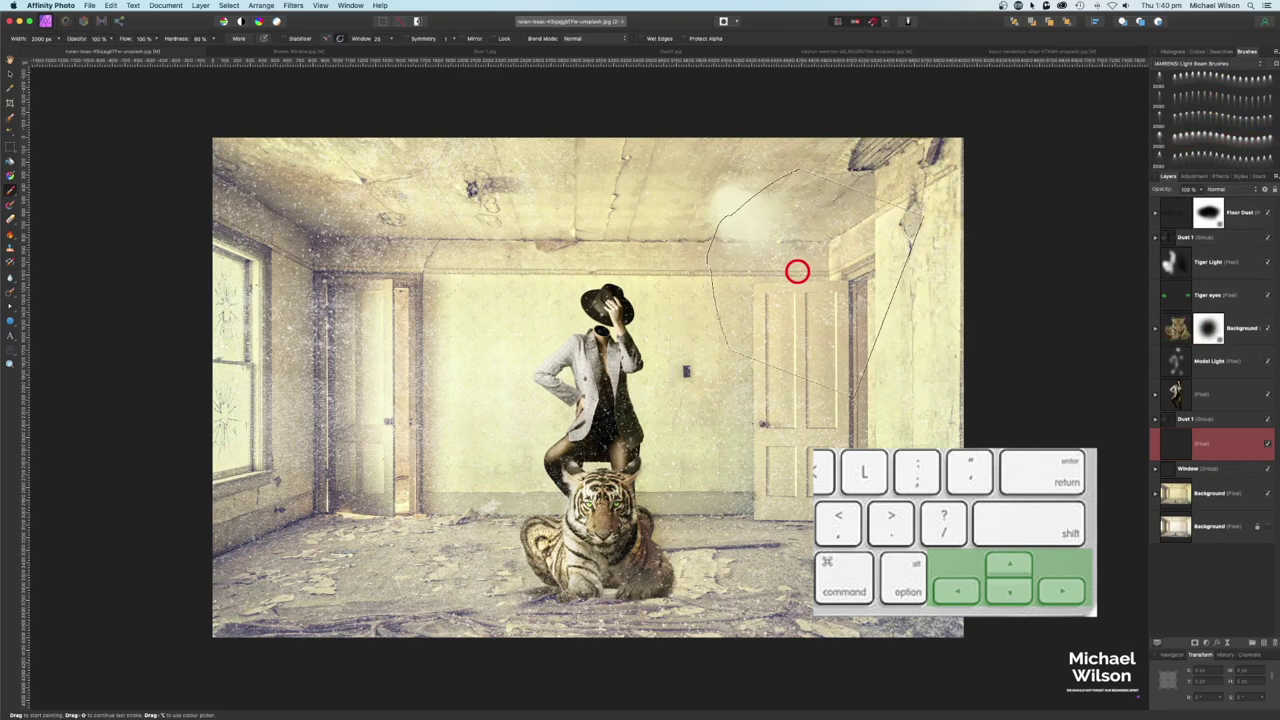
key("Left")
key("Left")
key("Left")
key("Left")
key("Left")
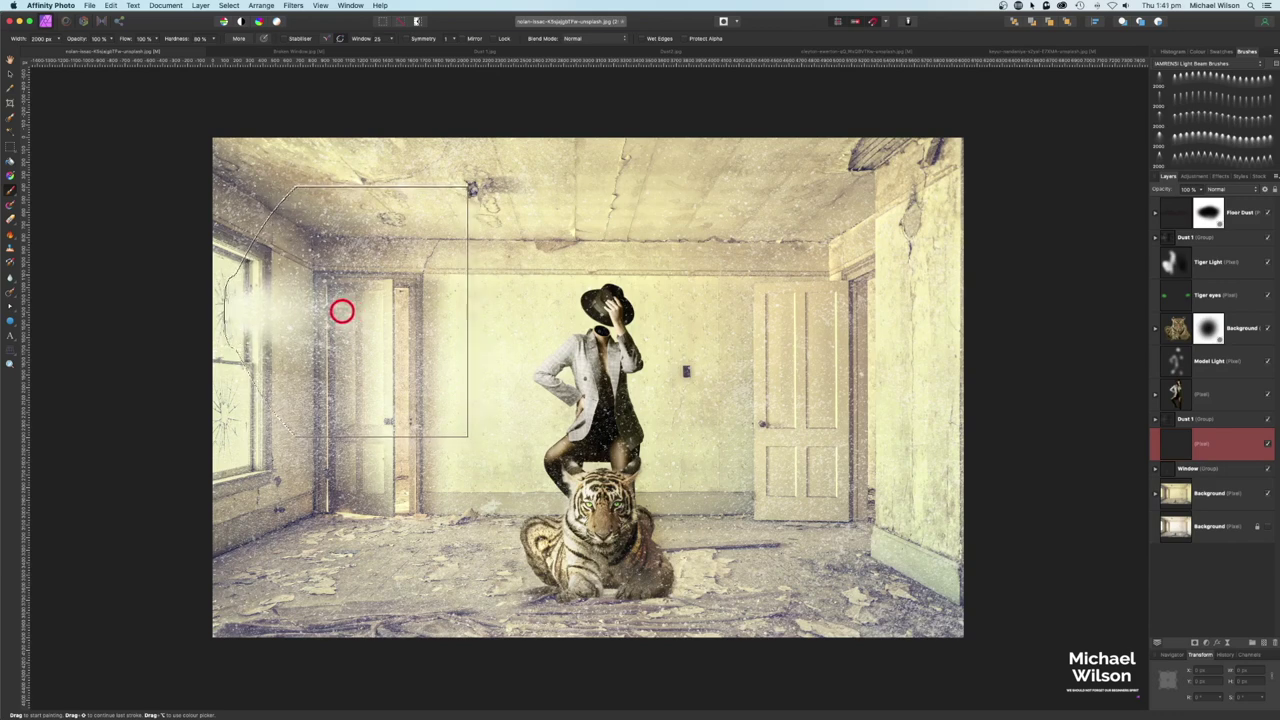
left_click_drag(468, 461, 320, 420)
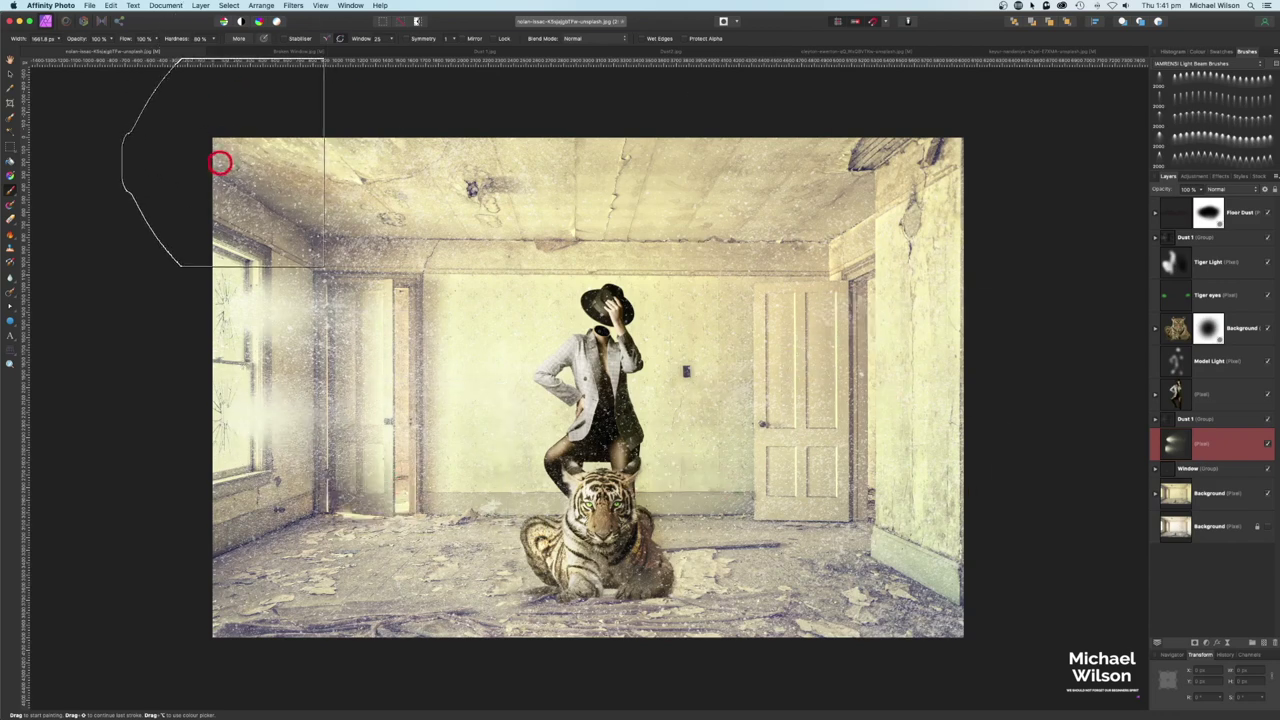
- Stretch the light beams horizontally as far as the model and lower their layer's opacity to 75%
left_click(12, 76)
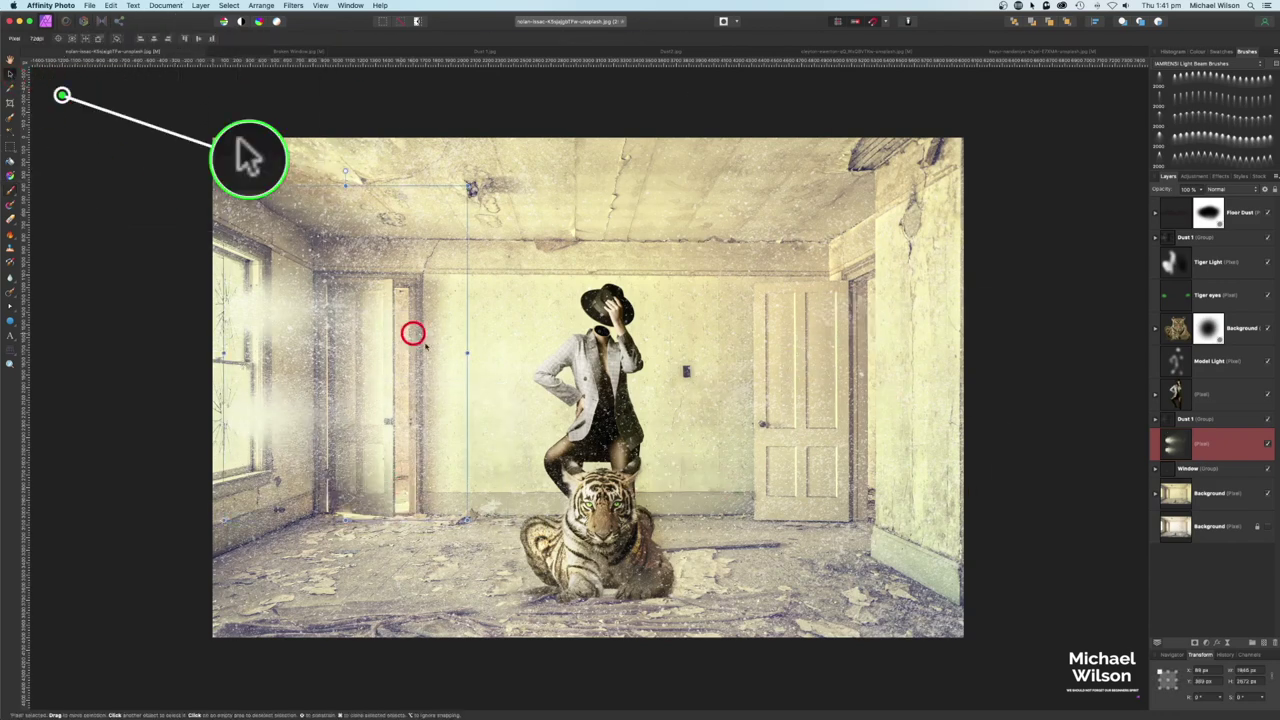
left_click_drag(467, 355, 619, 366)
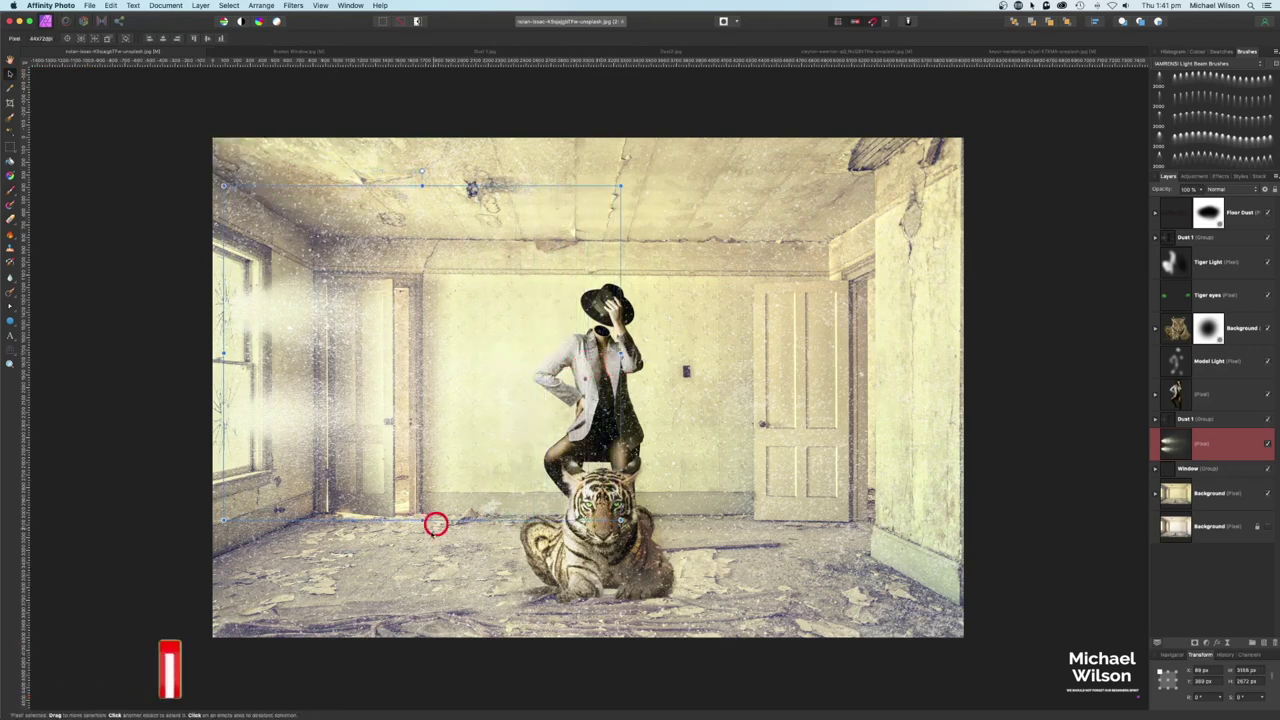
left_click_drag(423, 520, 423, 523)
left_click_drag(423, 184, 423, 184)
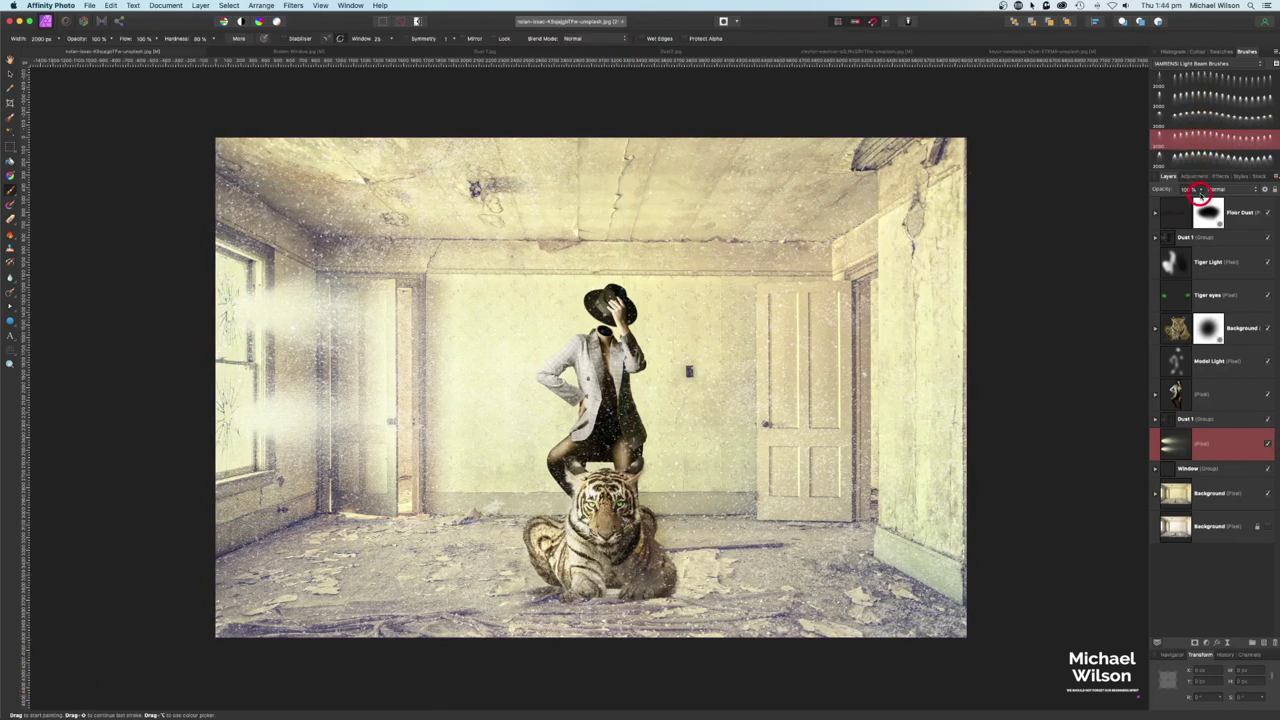
left_click_drag(1201, 190, 1201, 198)
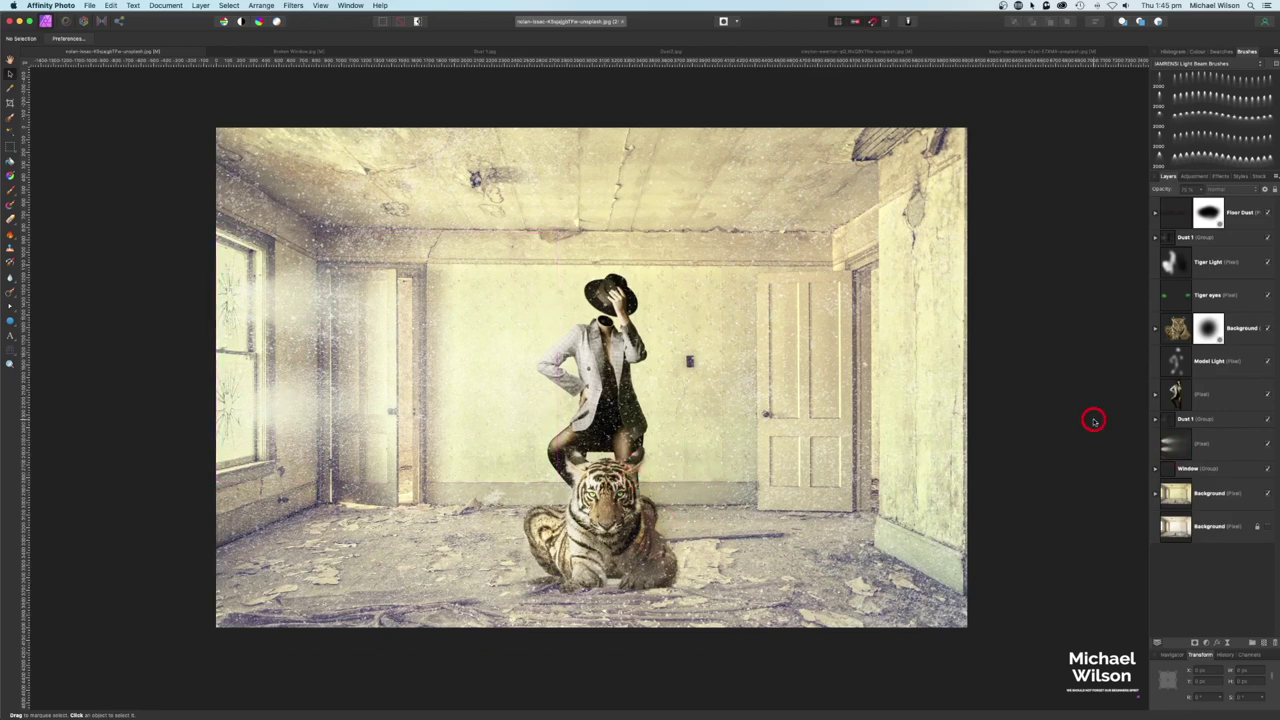
- Add a new pixel layer directly above the tiger's layer and name it Tiger Shadow
scroll(1094, 421, "up", 1)
left_click(1180, 328)
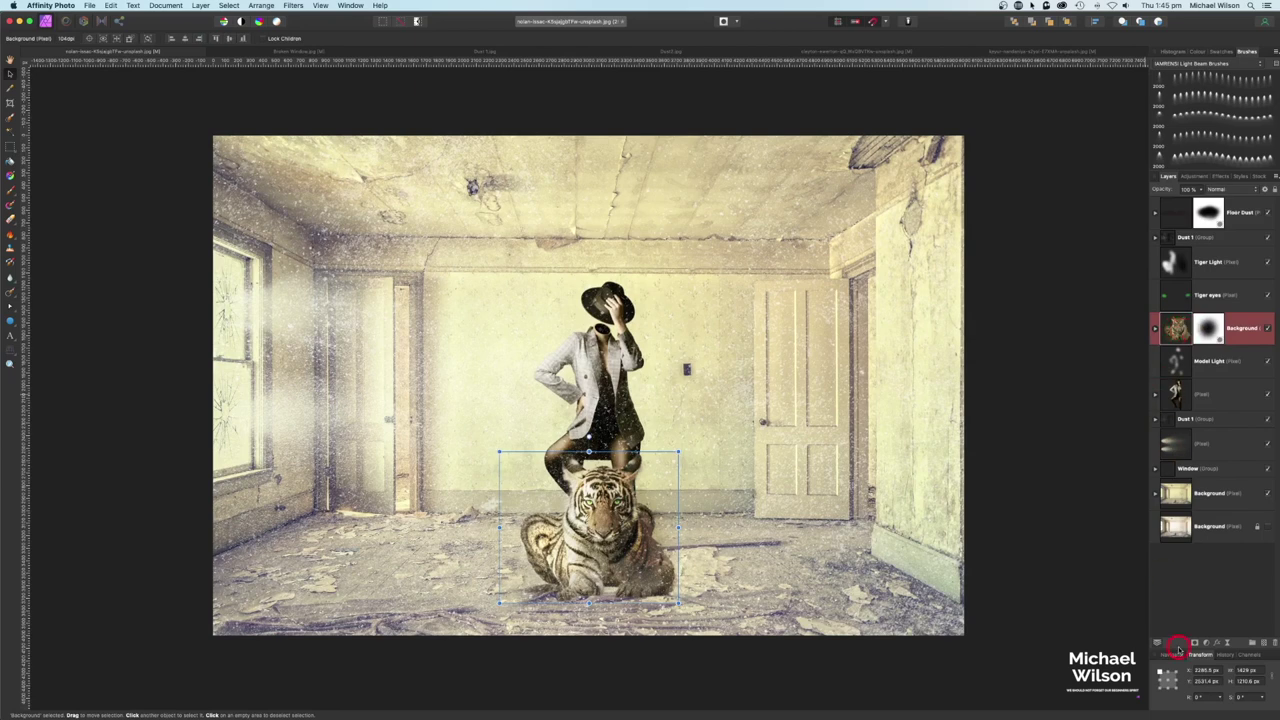
left_click(1265, 643)
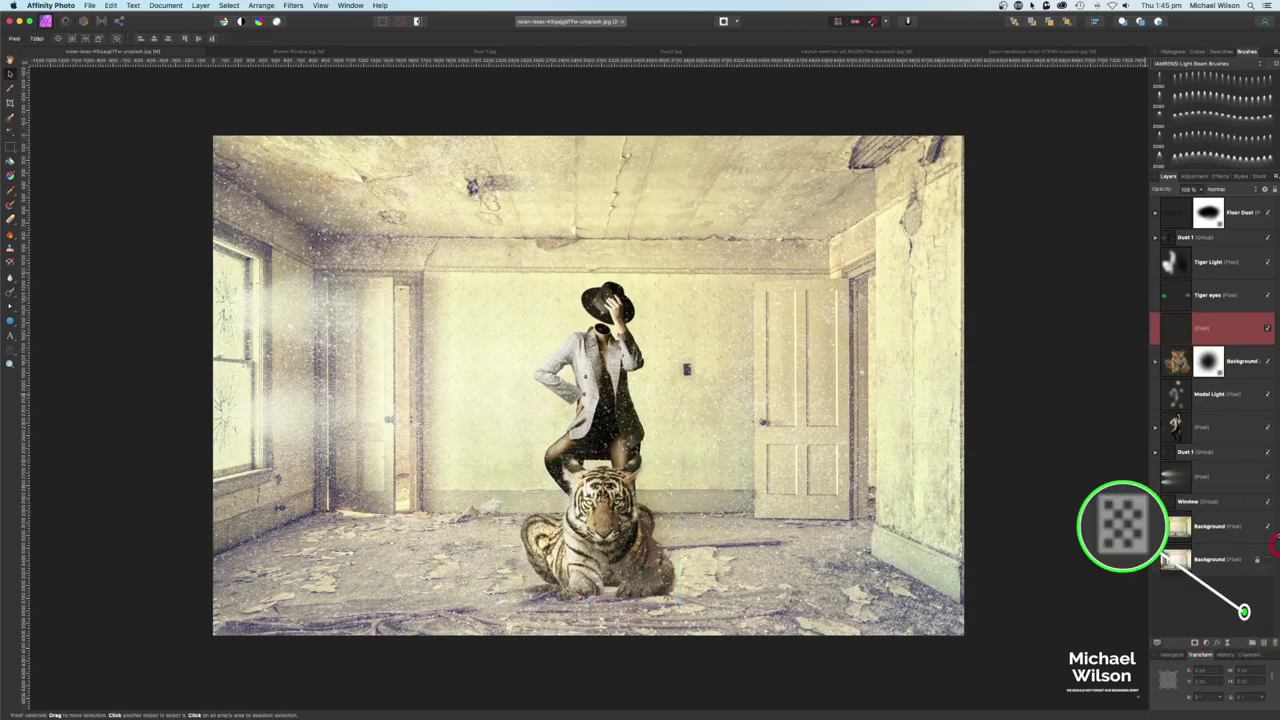
double_click(1205, 330)
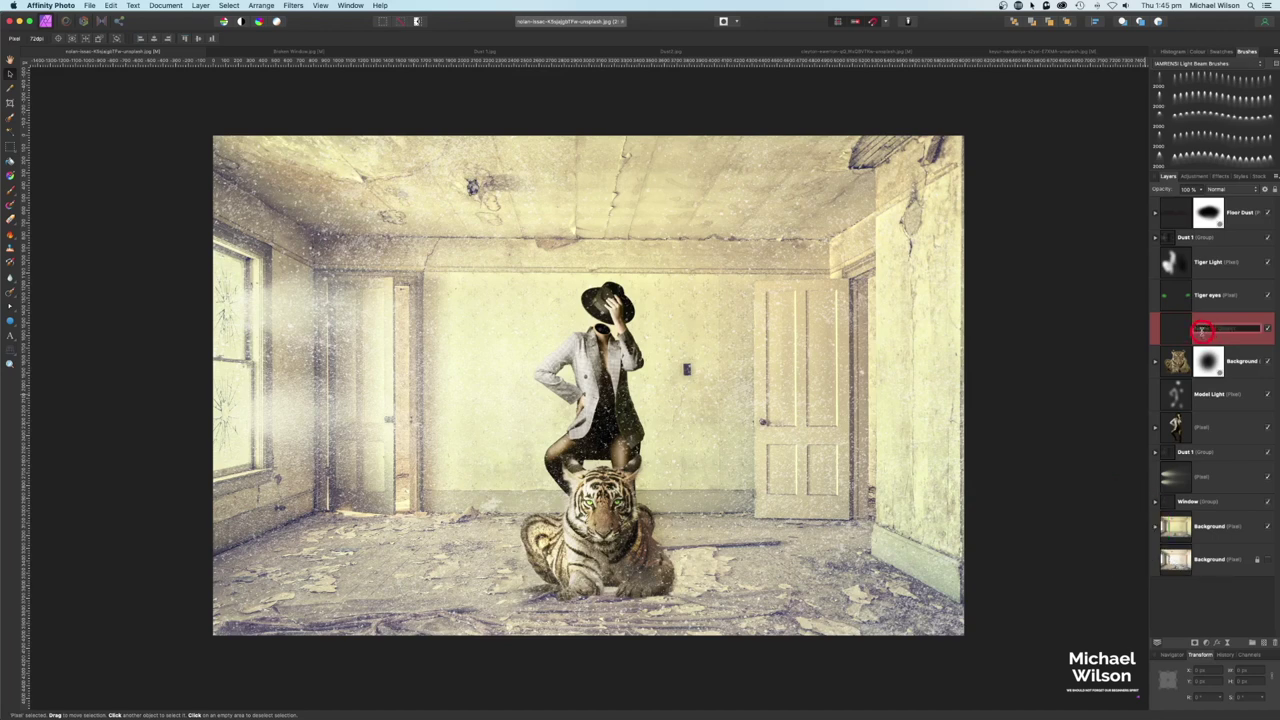
type("Tiger Shadow")
key("Return")
- Choose the soft 256 px Basic paint brush and set its flow to 15%, with 100% opacity and 0% hardness
left_click(10, 191)
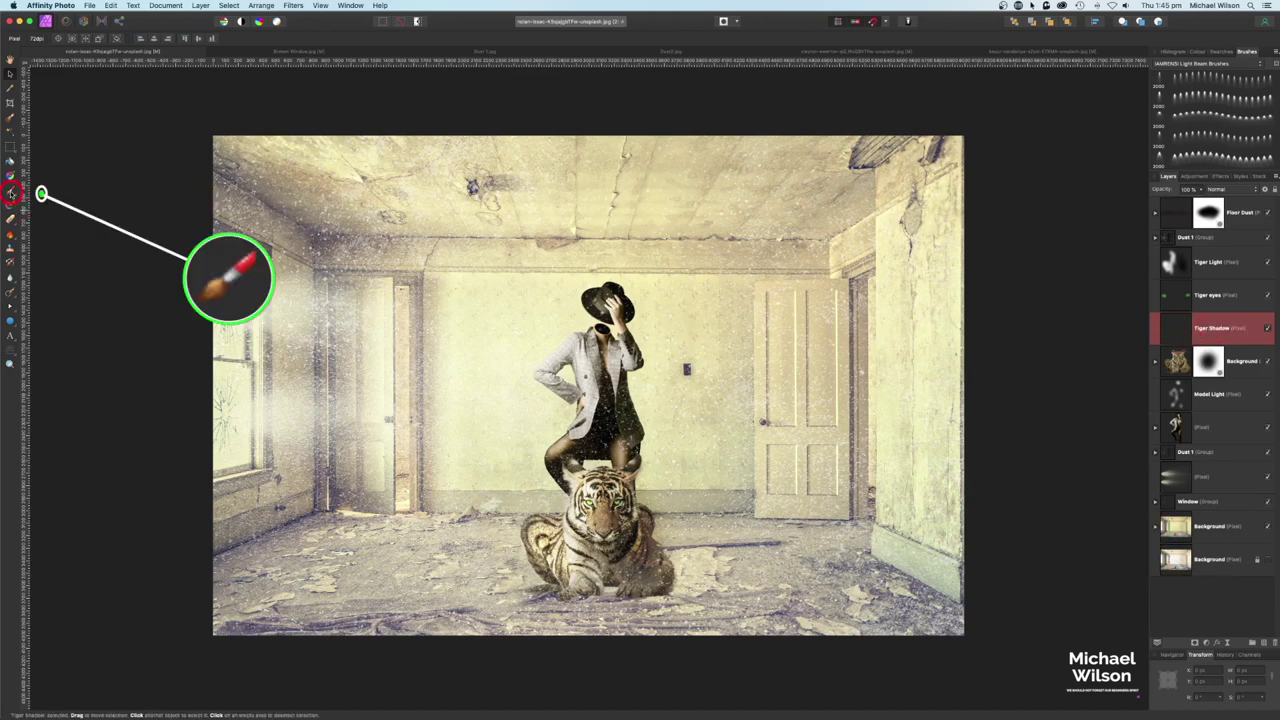
left_click(1205, 60)
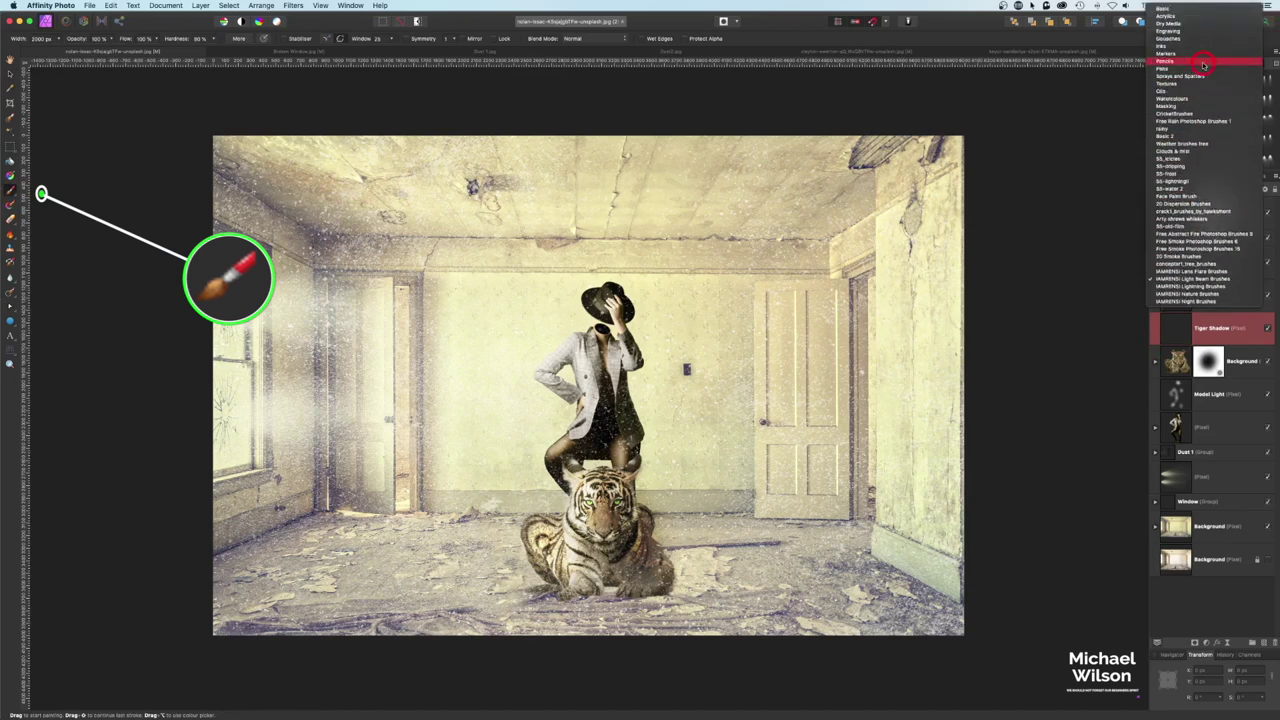
left_click(1198, 9)
scroll(1211, 144, "down", 1)
left_click(1210, 141)
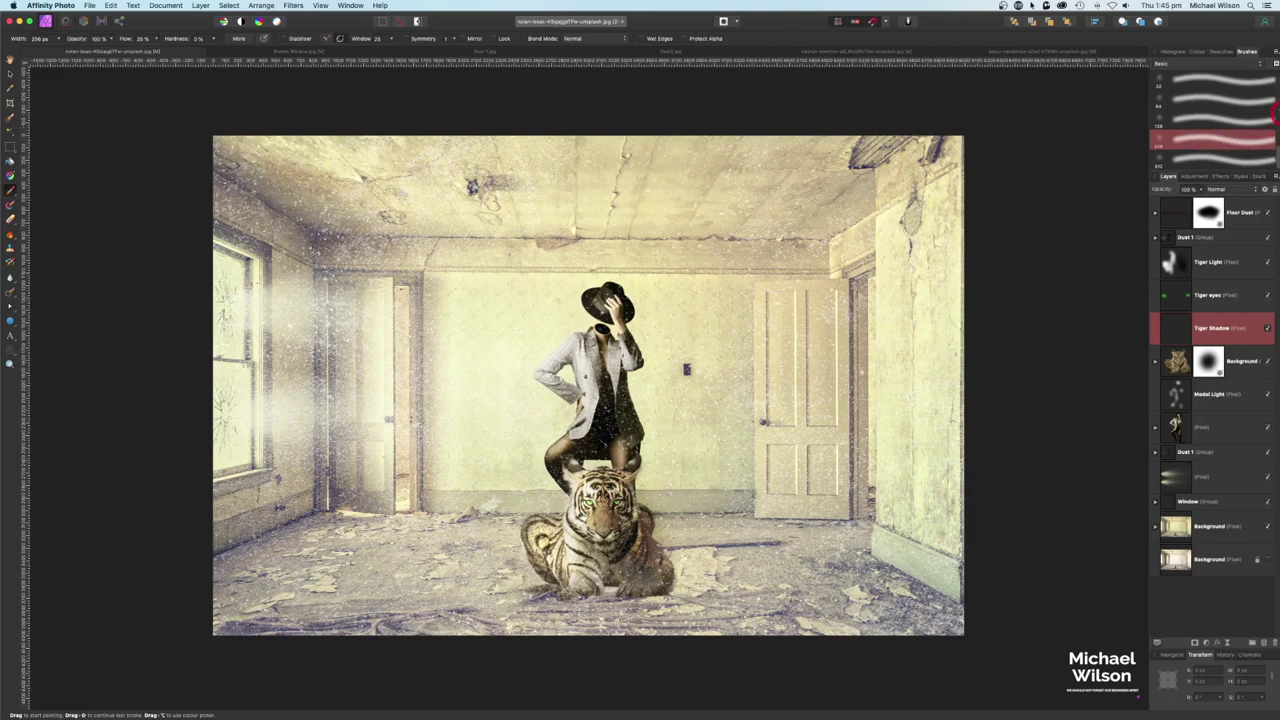
left_click_drag(156, 40, 141, 48)
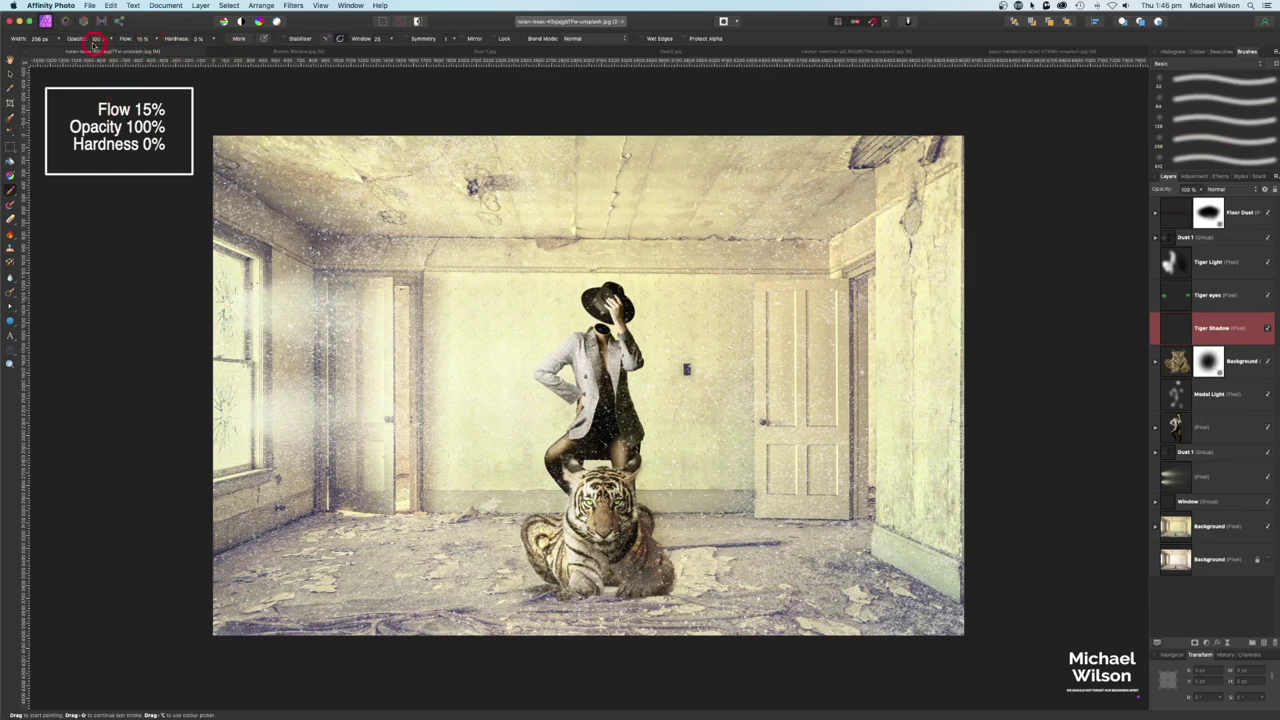
- Set the paint colour to black, enlarge the soft brush and paint a shadow over the floor on the tiger's side facing away from the window
left_click_drag(528, 414, 517, 409)
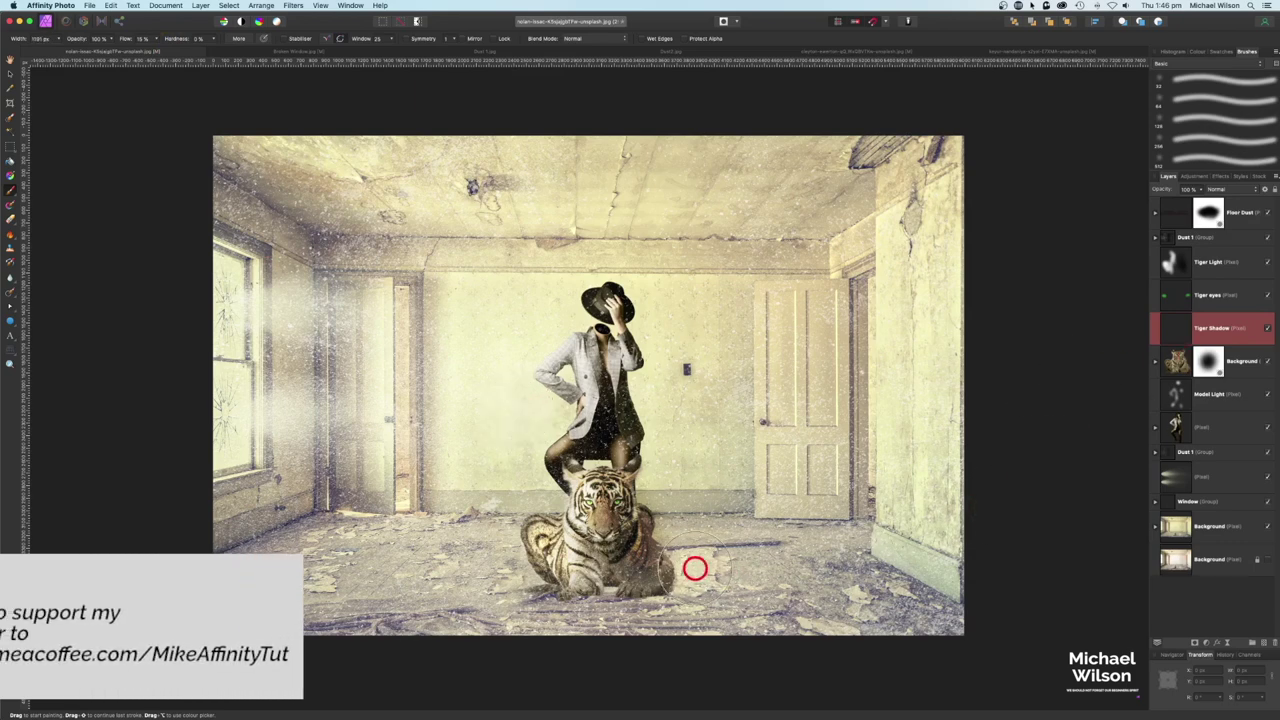
left_click(1196, 52)
left_click_drag(1253, 88, 1172, 88)
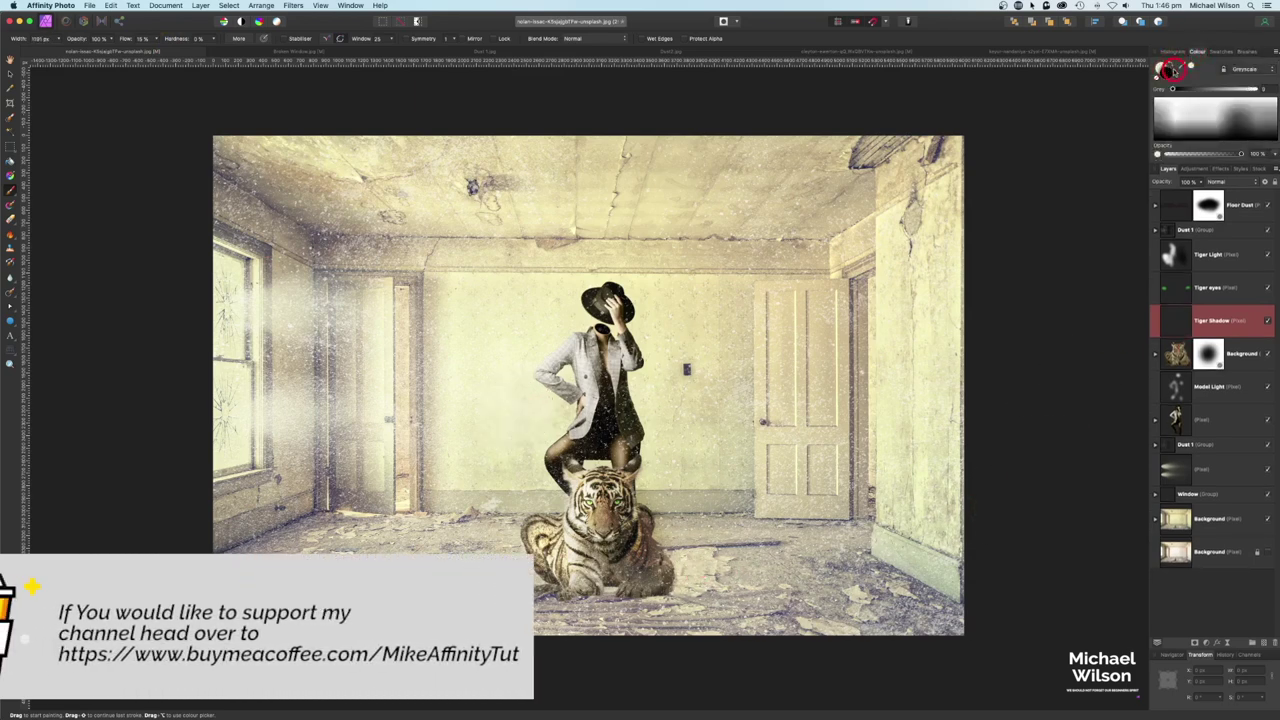
left_click_drag(721, 565, 685, 553)
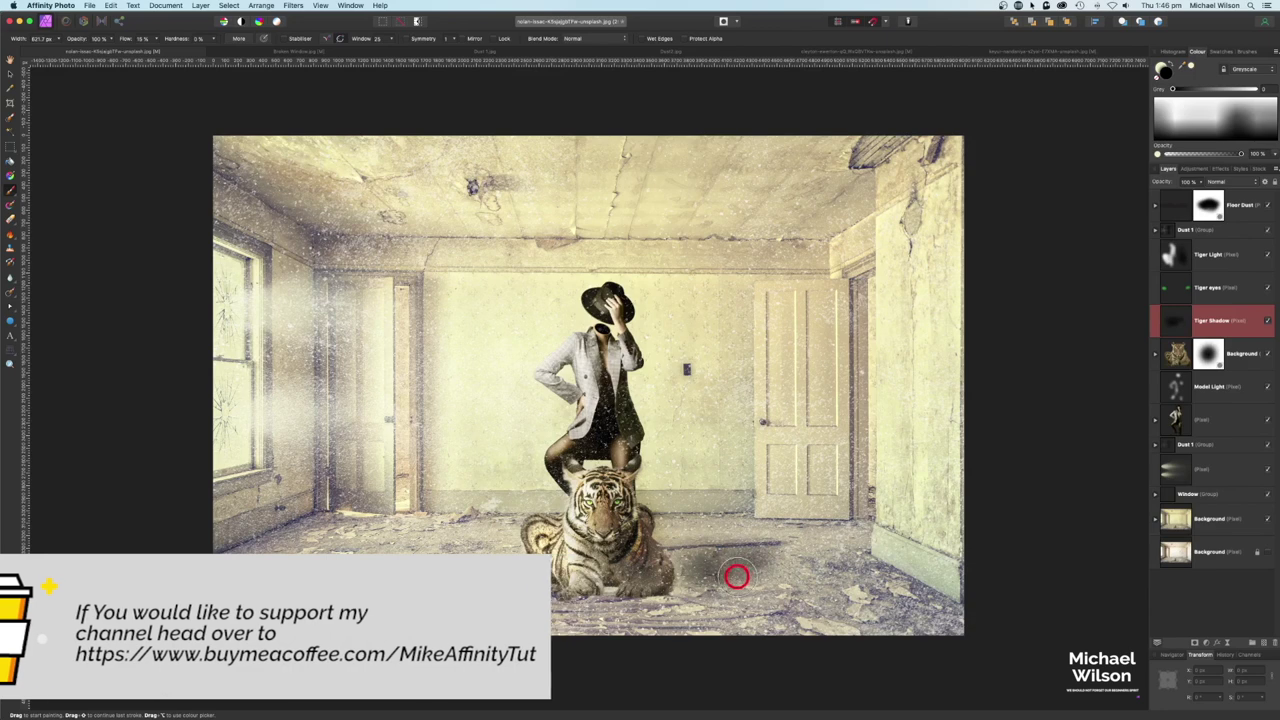
mouse_move(680, 554)
left_mouse_down()
mouse_move(693, 584)
mouse_move(717, 590)
mouse_move(762, 590)
mouse_move(775, 559)
mouse_move(786, 560)
mouse_move(773, 573)
mouse_move(789, 573)
mouse_move(780, 582)
mouse_move(783, 555)
mouse_move(797, 583)
left_mouse_up()
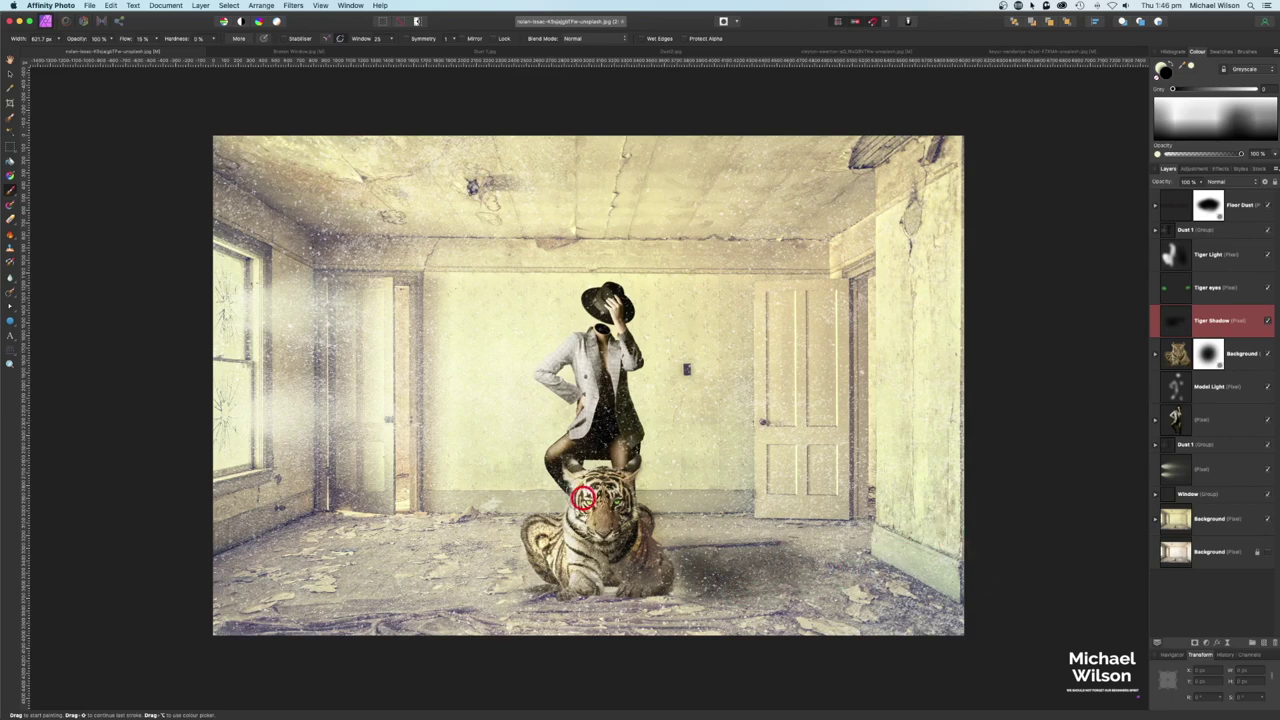
- Extend the tiger's shadow onto the right wall and under its paws, and lower the Tiger Shadow layer's opacity to about 50%
mouse_move(917, 458)
left_mouse_down()
mouse_move(915, 552)
mouse_move(931, 456)
mouse_move(914, 568)
mouse_move(920, 460)
left_mouse_up()
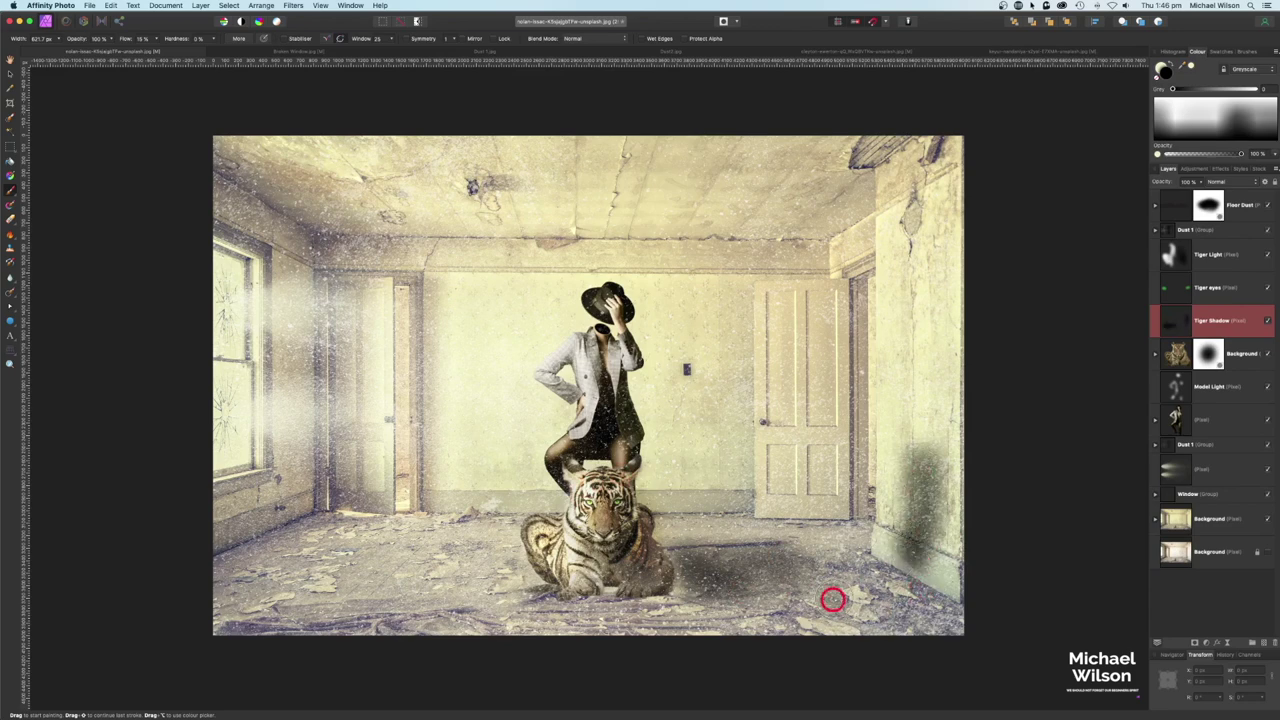
mouse_move(823, 581)
left_mouse_down()
mouse_move(767, 586)
mouse_move(807, 584)
mouse_move(758, 541)
mouse_move(796, 567)
mouse_move(687, 583)
mouse_move(664, 604)
left_mouse_up()
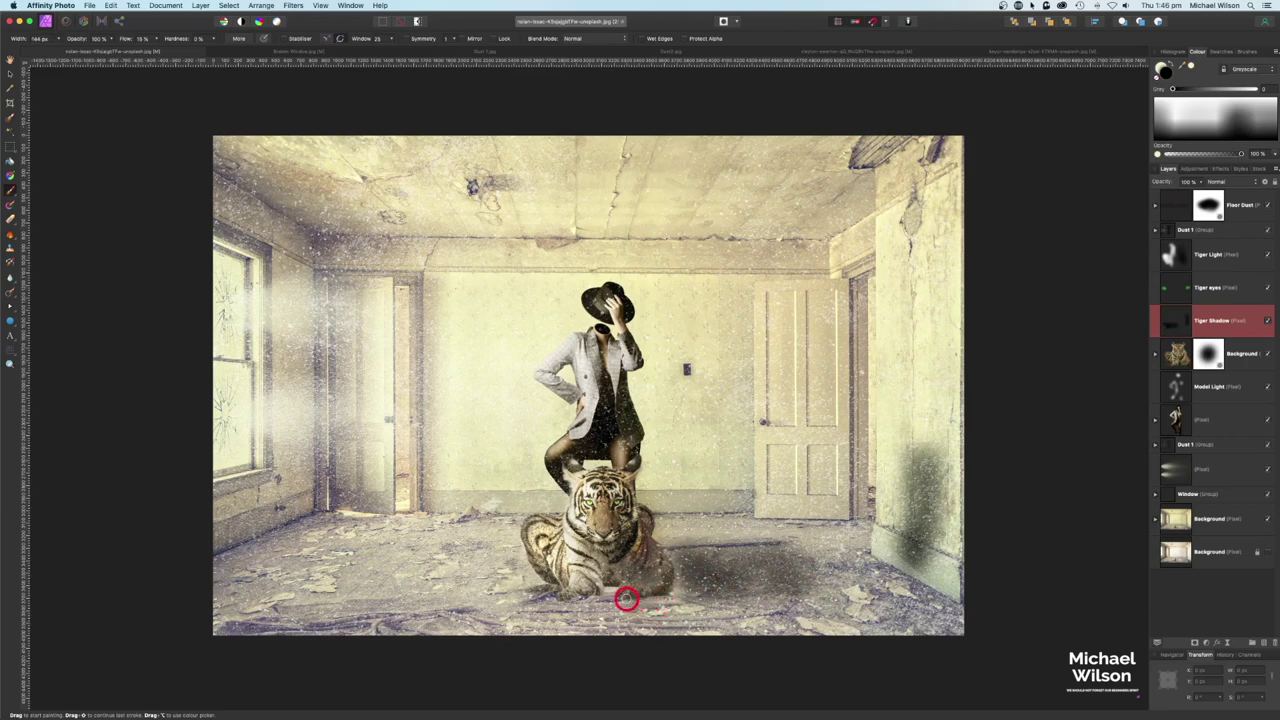
key("5")
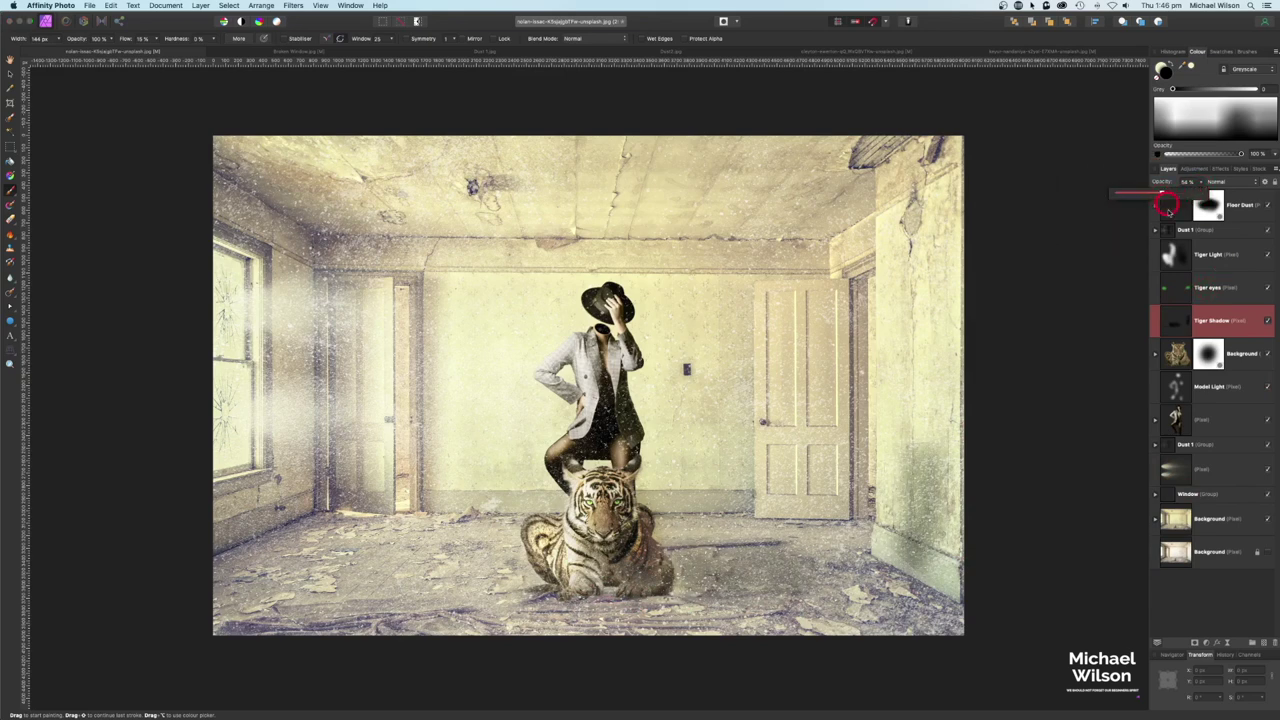
- Add a new pixel layer directly above the seated model's layer and name it Model Shadow
left_click(1176, 206)
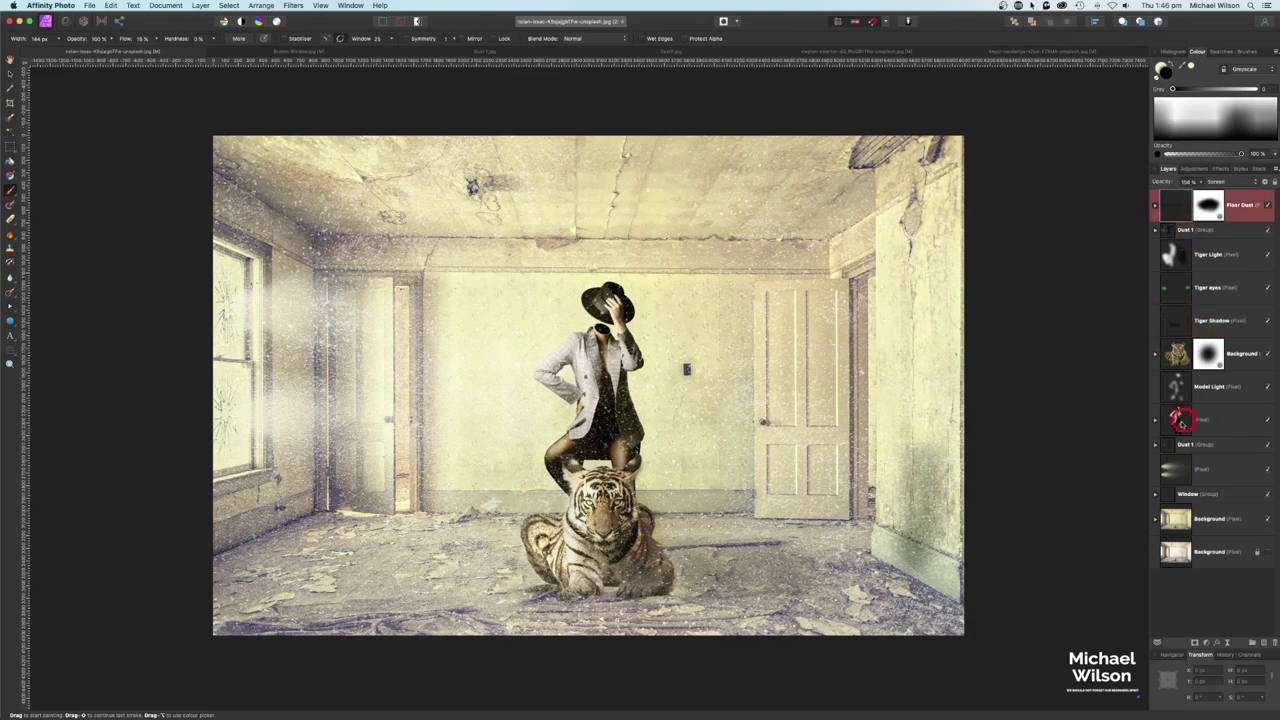
left_click(1188, 421)
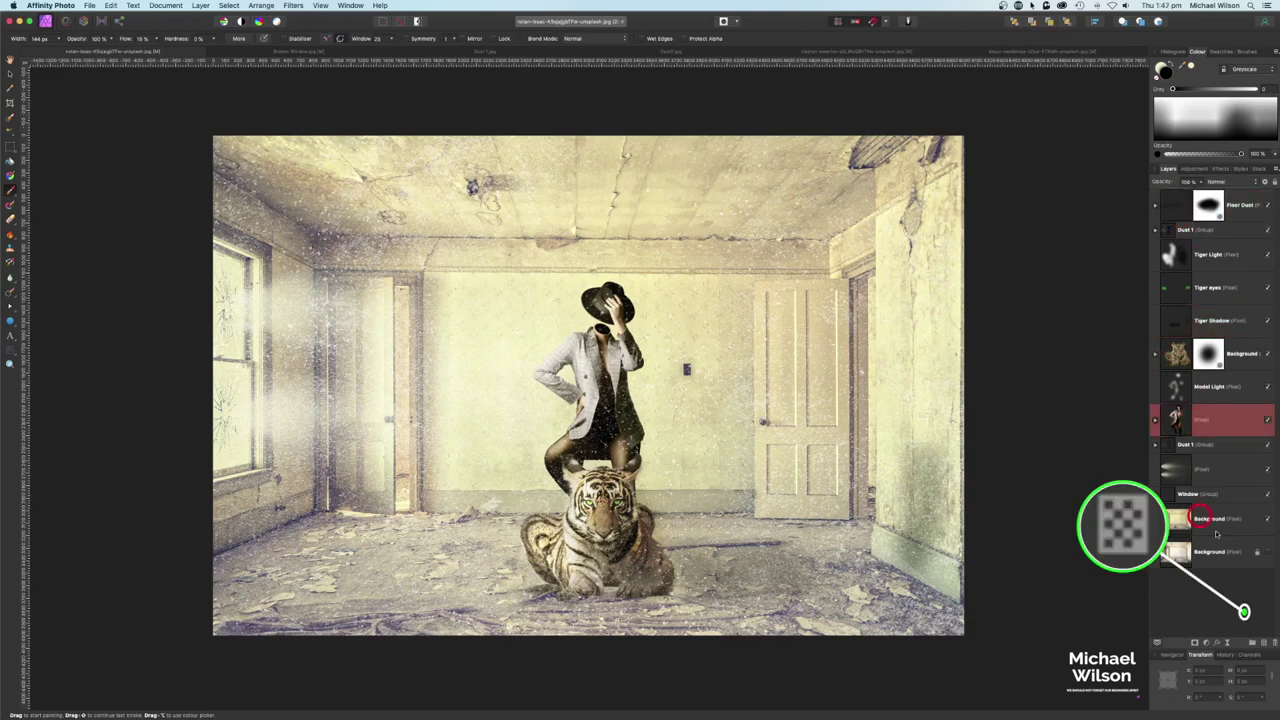
left_click(1263, 642)
double_click(1203, 421)
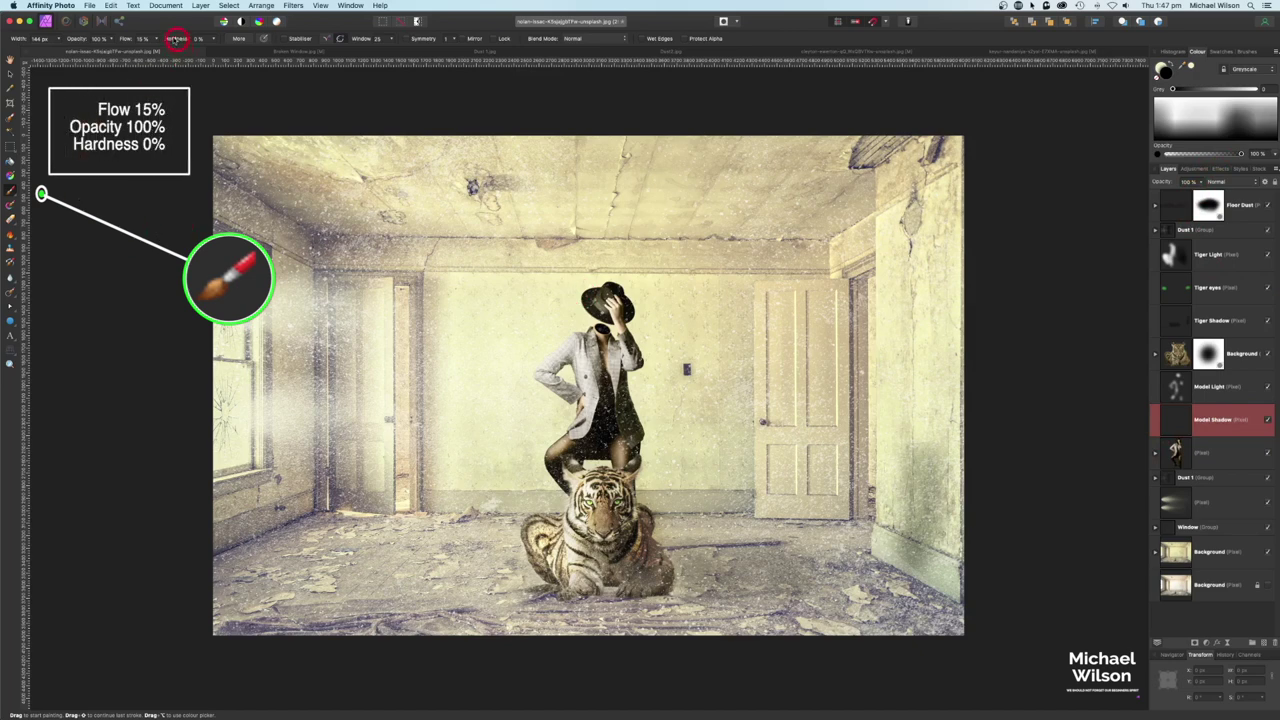
- Paint the model's soft black shadow along the floor and up the right wall, and lower the Model Shadow layer's opacity to about 50%
key("bracketleft")
key("bracketleft")
key("bracketleft")
key("bracketleft")
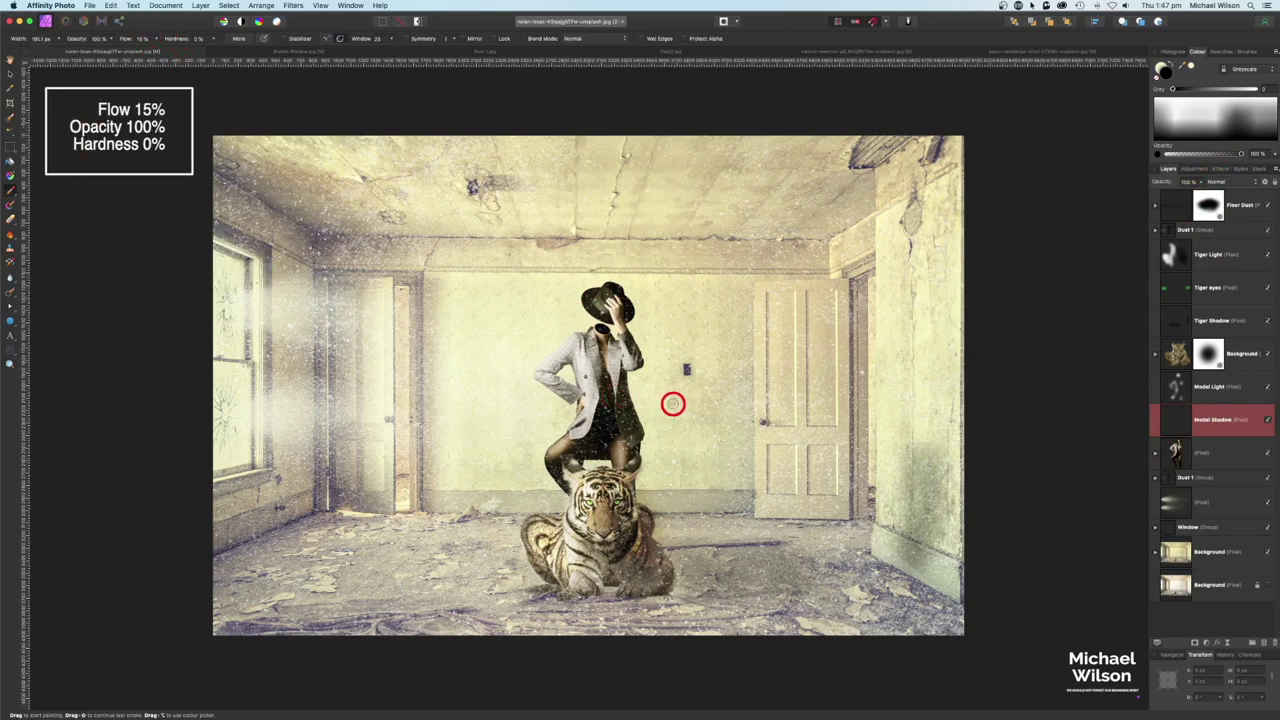
left_click_drag(663, 523, 796, 538)
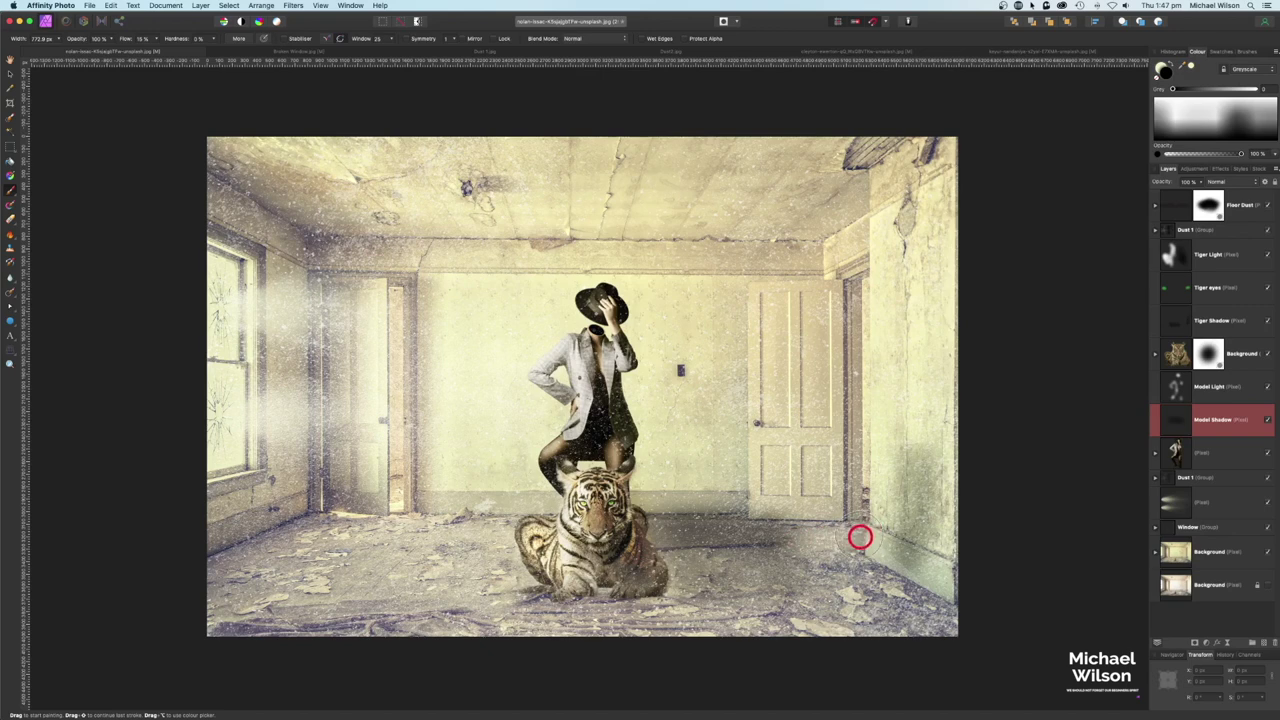
left_click_drag(888, 291, 871, 523)
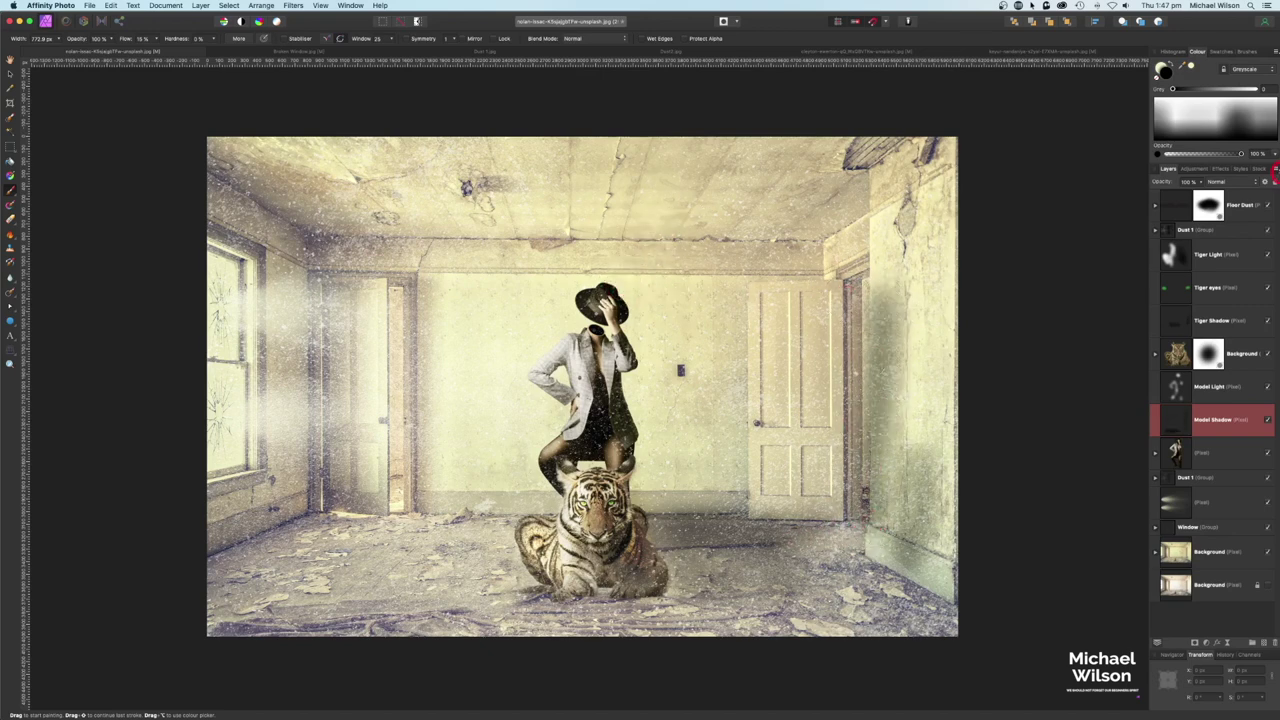
left_click(1198, 182)
left_click_drag(1198, 193, 1159, 193)
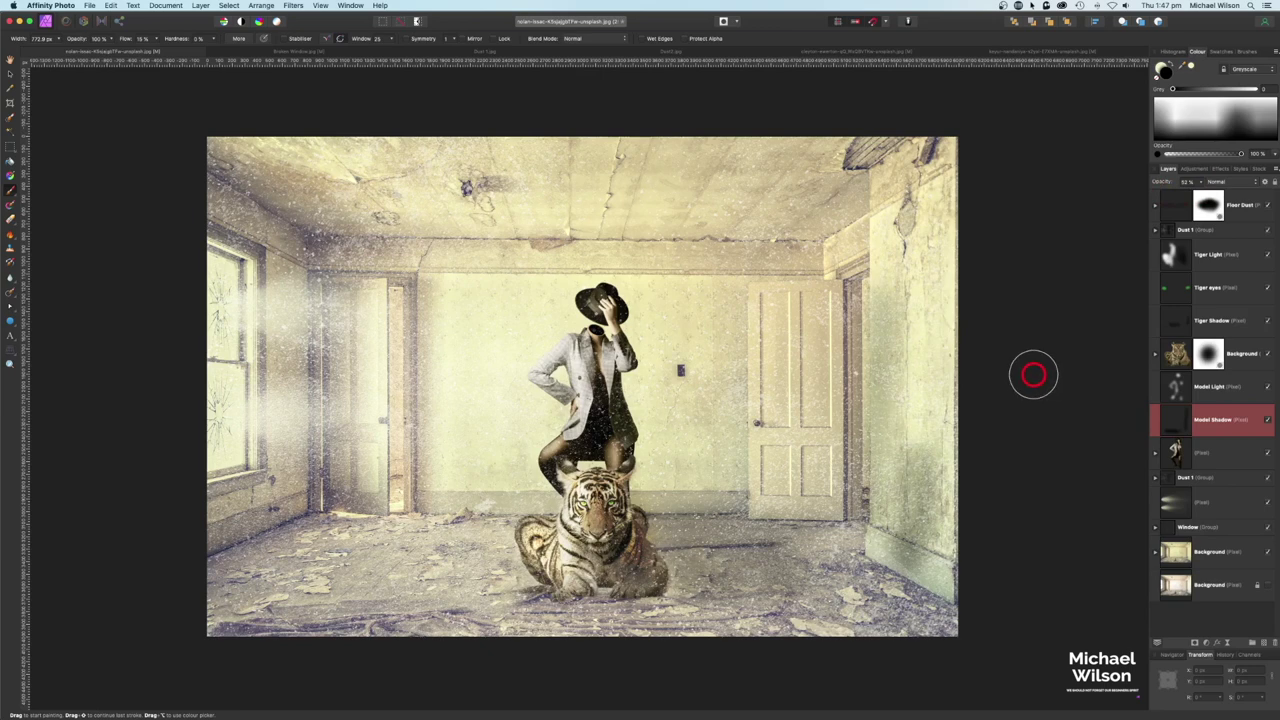
- Add the red artistic text "Subscribe" in the dripping marker font directly above the visible room Background layer
left_click(1180, 551)
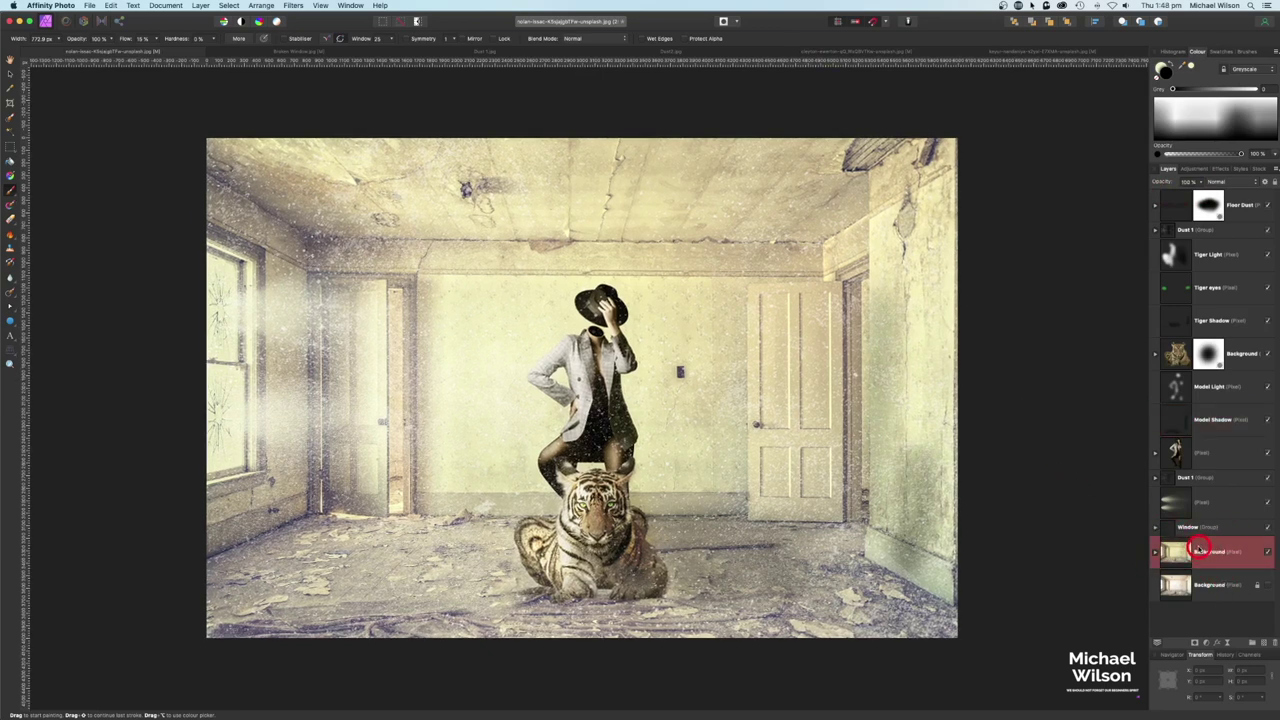
left_click(11, 337)
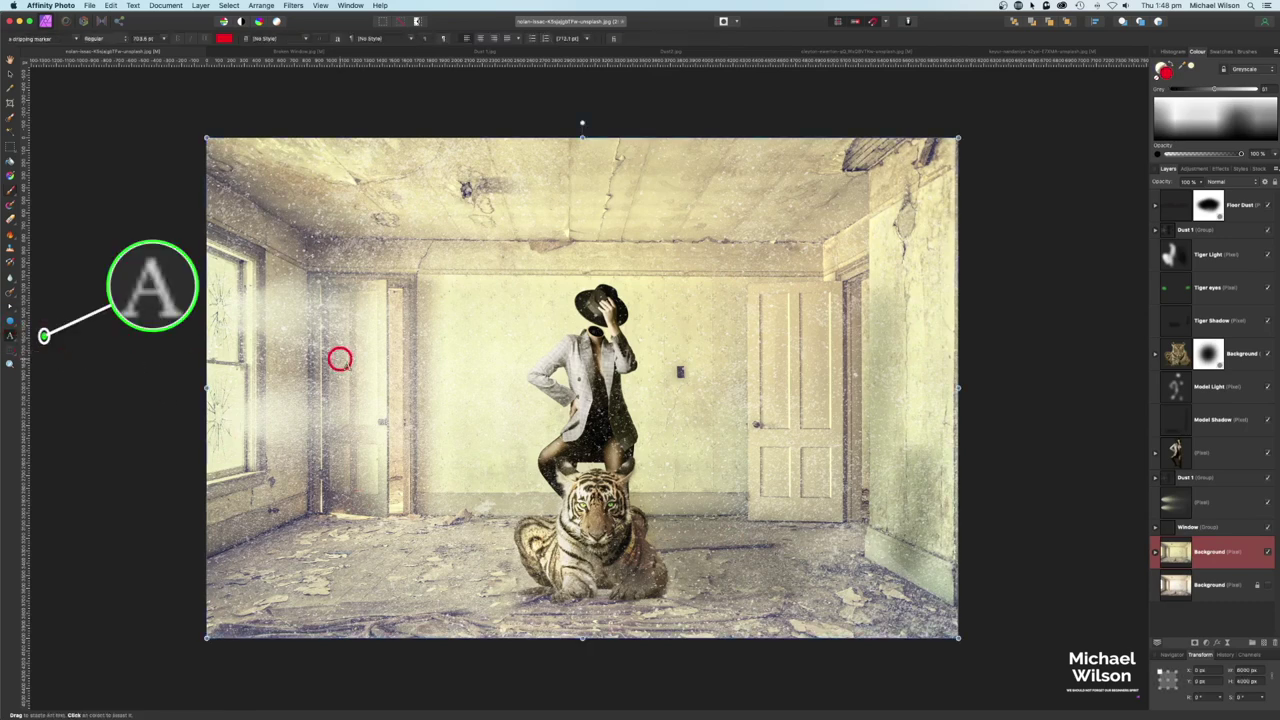
left_click_drag(309, 370, 428, 448)
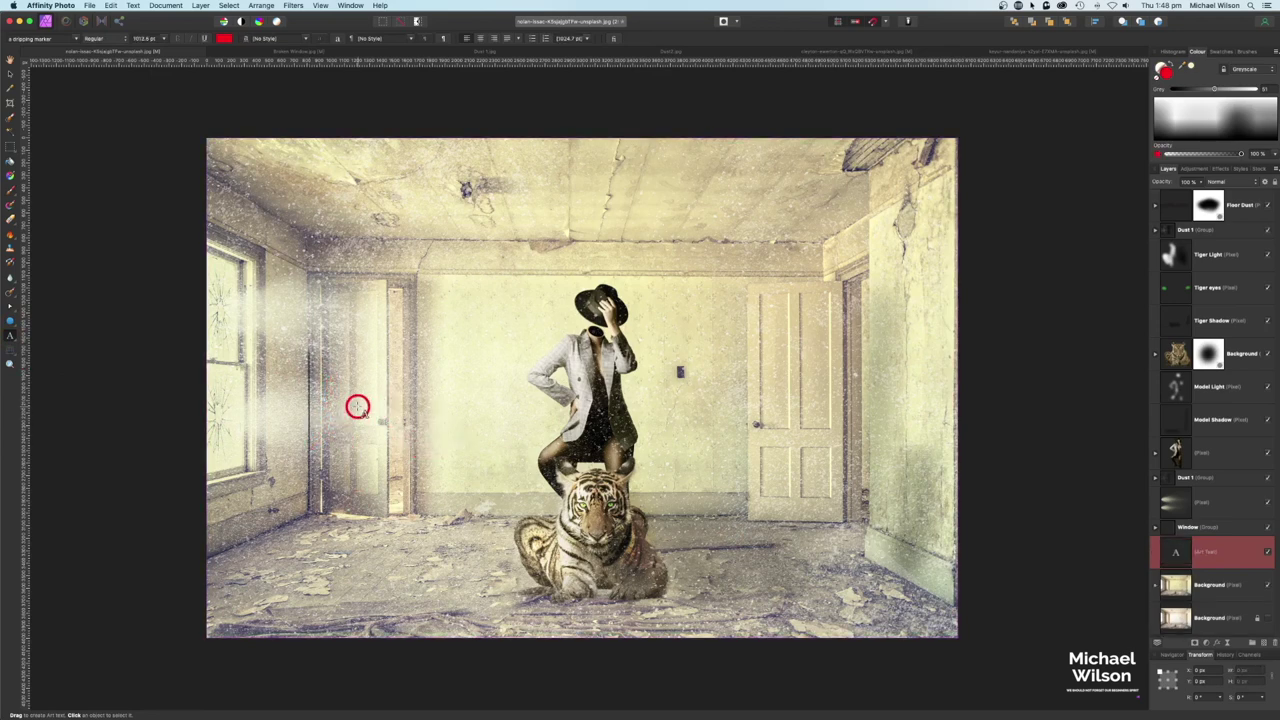
type("Subscribe")
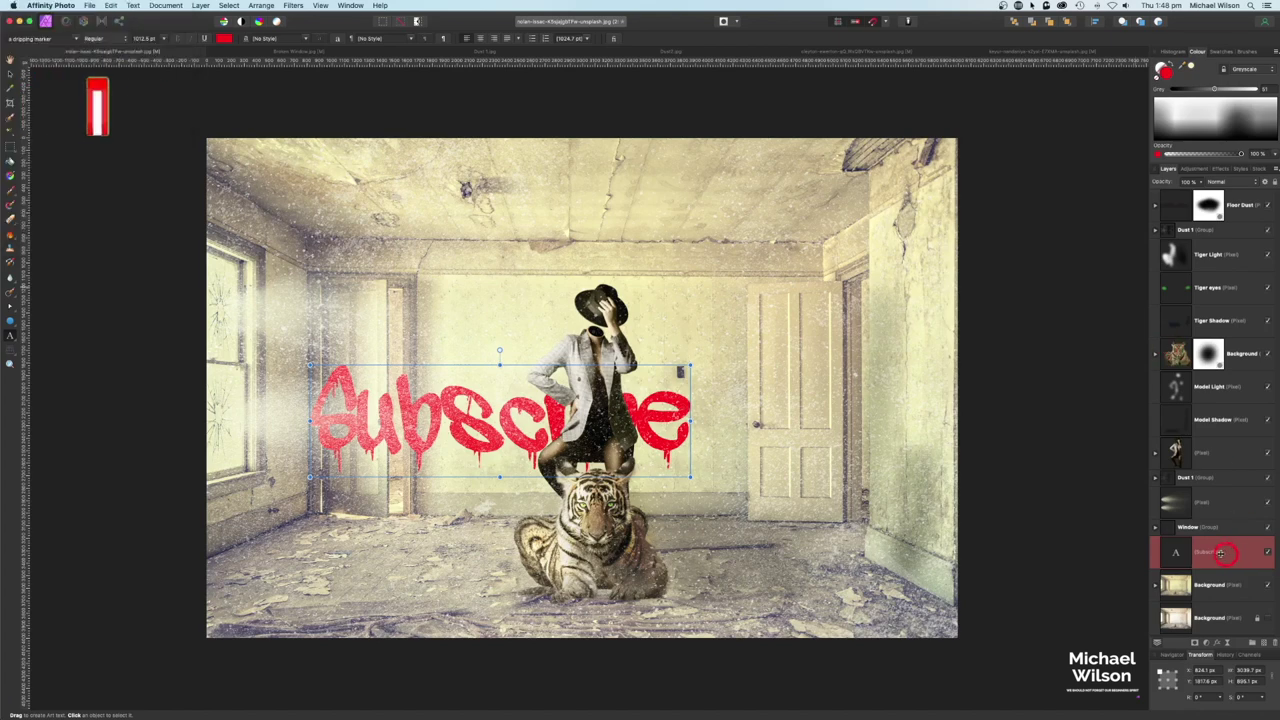
- Shrink the Subscribe text and tilt it about 15° upward on the back wall behind the model, with its opacity reduced to a little over half
left_click_drag(311, 365, 417, 398)
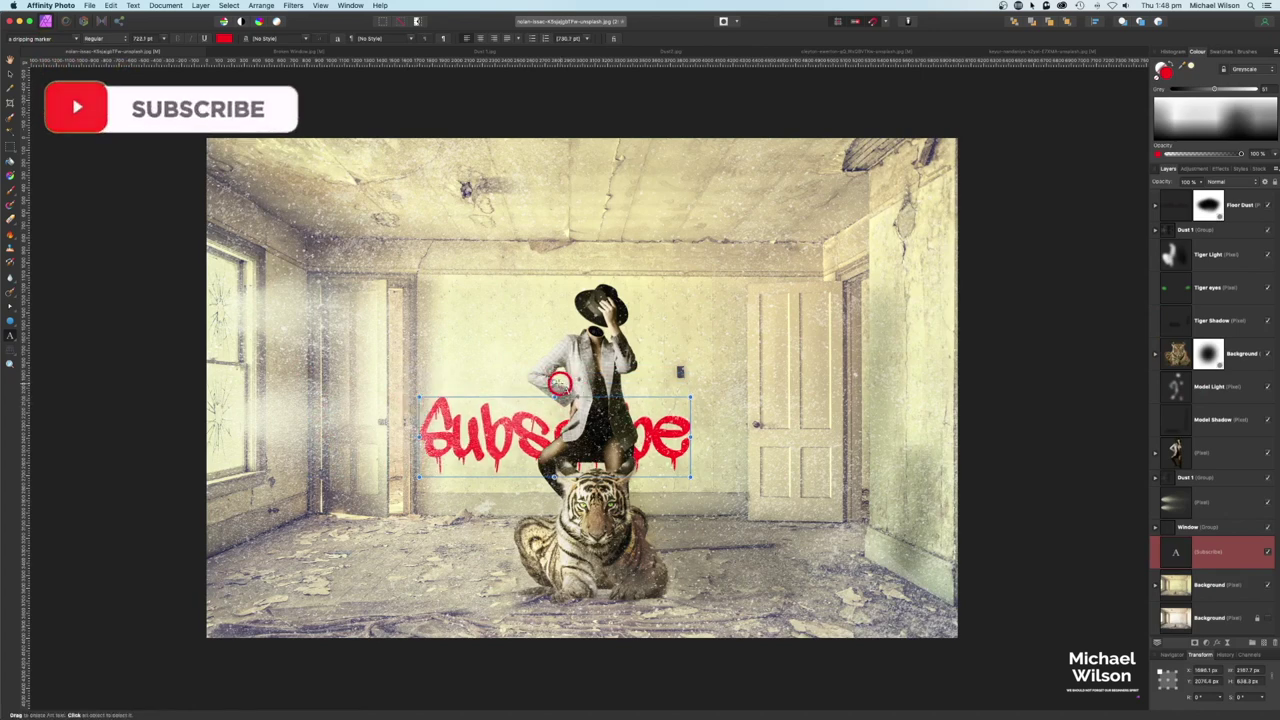
left_click_drag(552, 382, 591, 320)
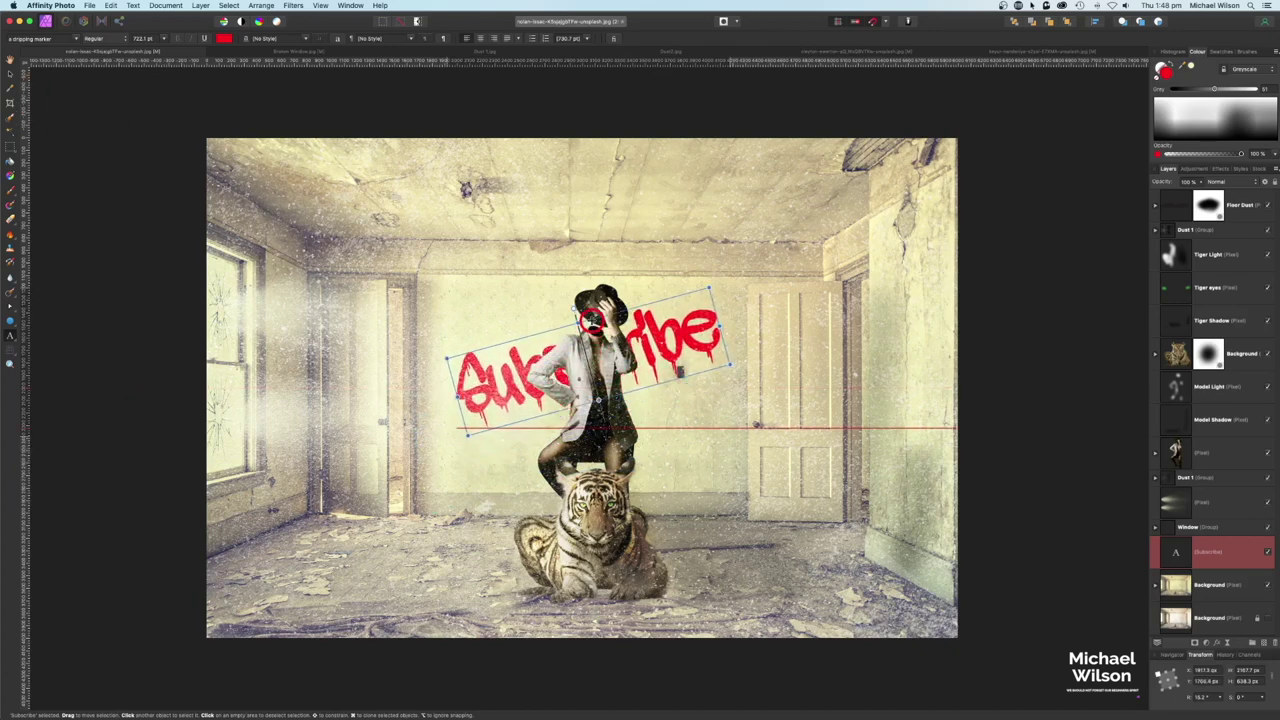
left_click(1186, 182)
left_click_drag(1200, 194, 1171, 196)
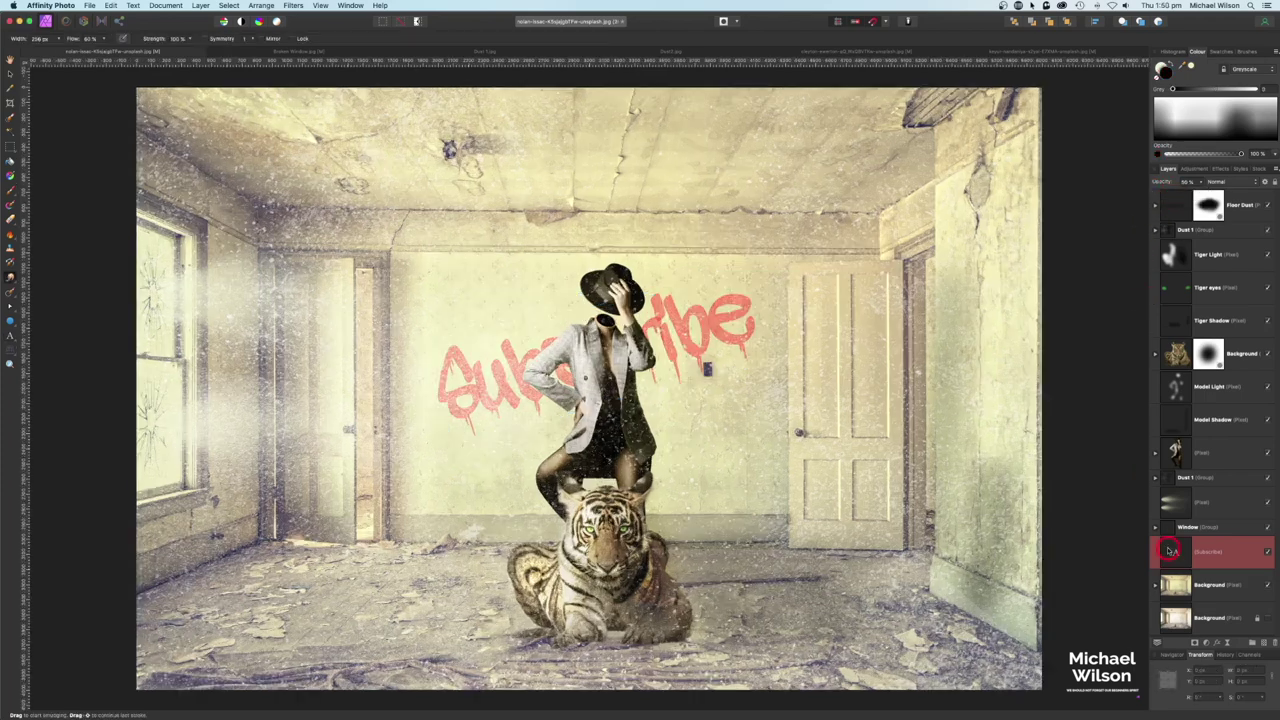
- Rasterise the Subscribe text layer into a pixel layer
left_click(1200, 552)
right_click(1214, 550)
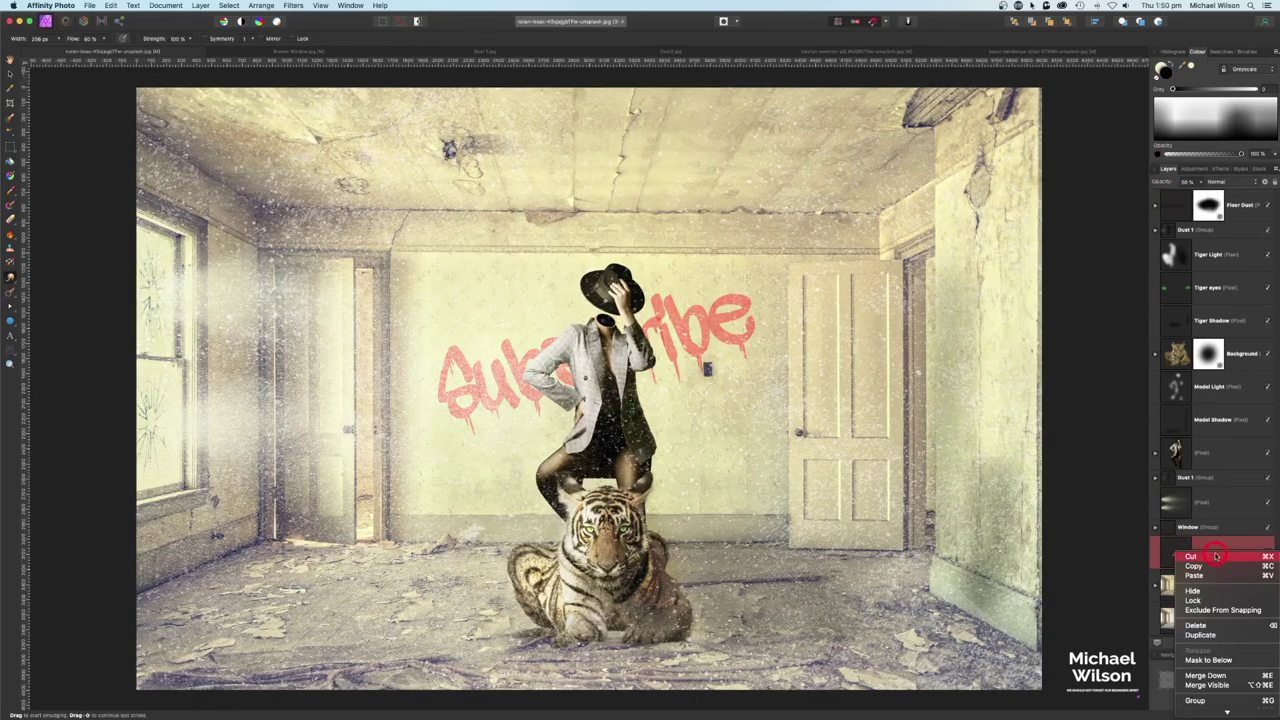
scroll(1210, 680, "down", 3)
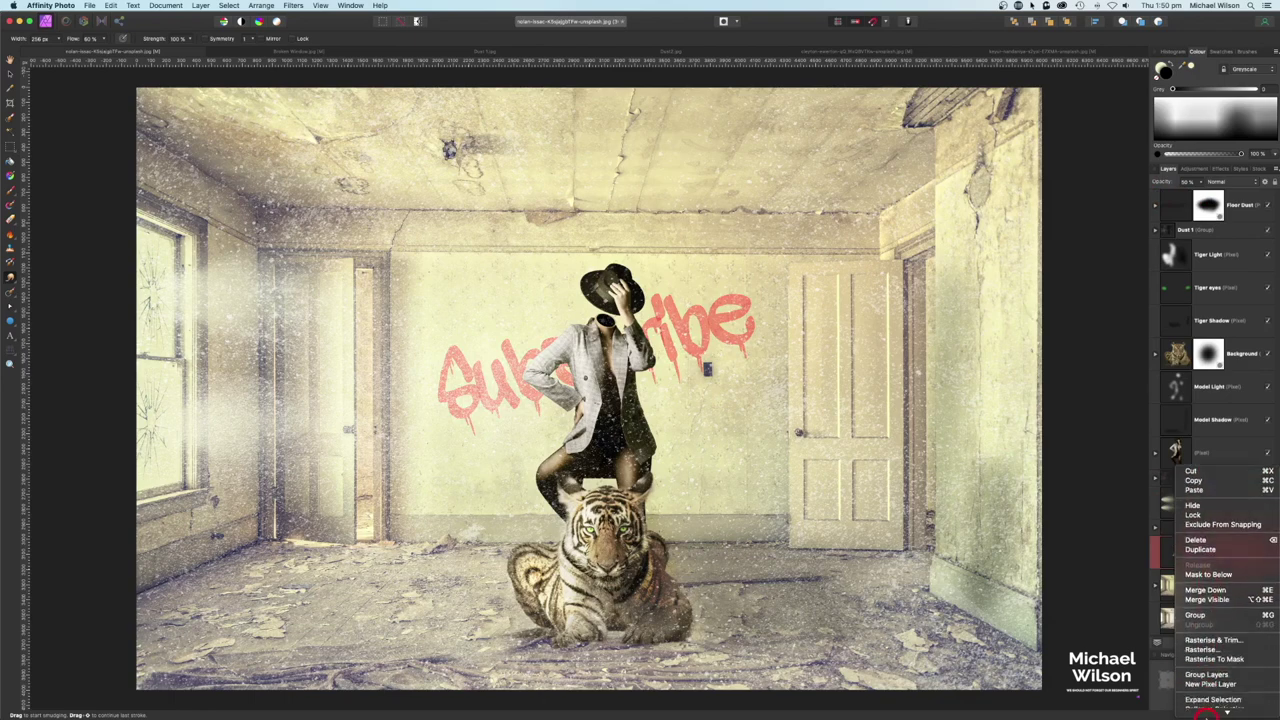
left_click(1202, 630)
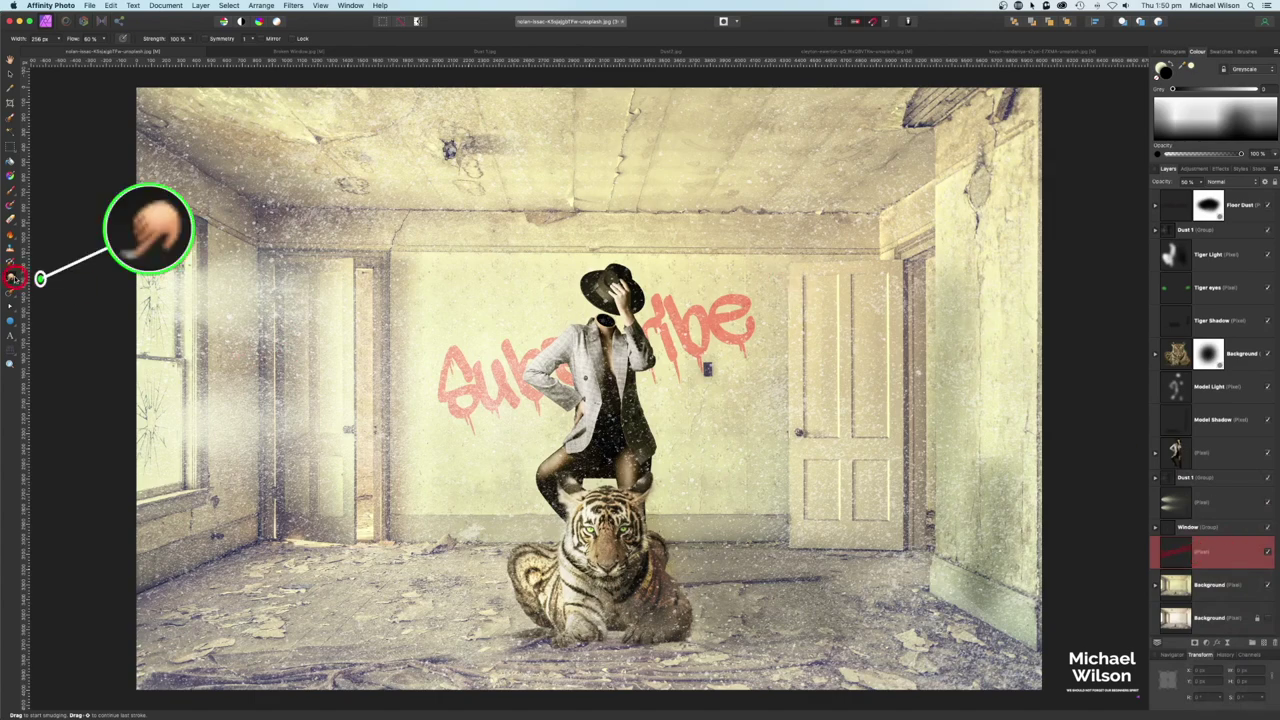
- Set the Smudge brush to 60% flow, 60% strength and 0% hardness, and smear the edges of the Subscribe lettering like spray paint
left_click(112, 53)
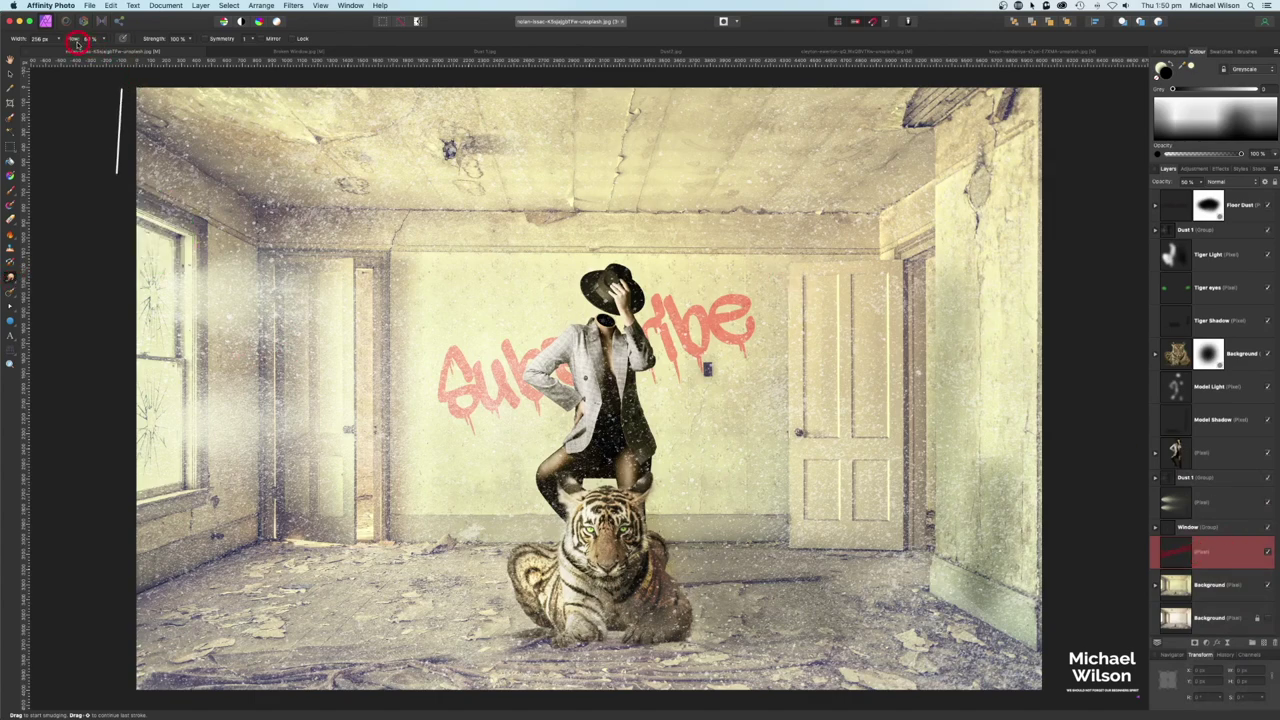
mouse_move(177, 41)
left_mouse_down()
mouse_move(192, 50)
mouse_move(162, 50)
left_mouse_up()
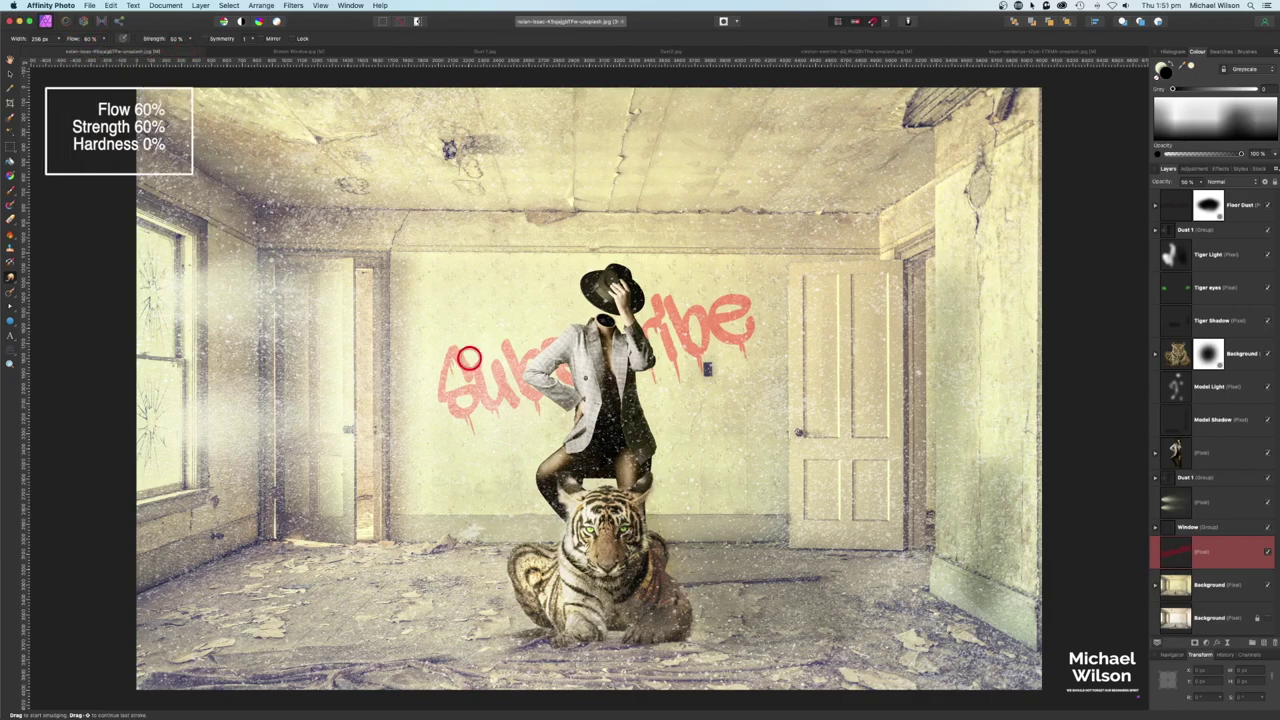
mouse_move(439, 367)
left_mouse_down()
mouse_move(423, 371)
mouse_move(445, 401)
left_mouse_up()
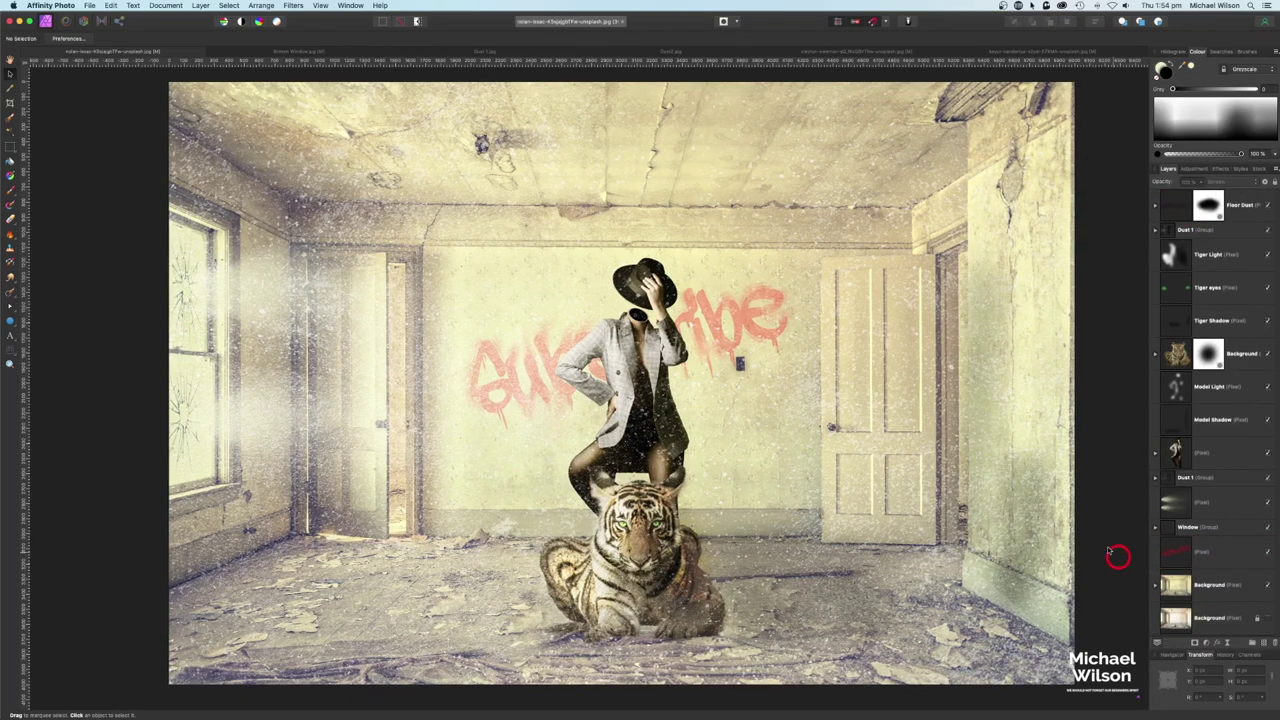
- Add a Brightness and Contrast adjustment at the top of the layer stack with brightness -30% and contrast -25%
left_click(1210, 639)
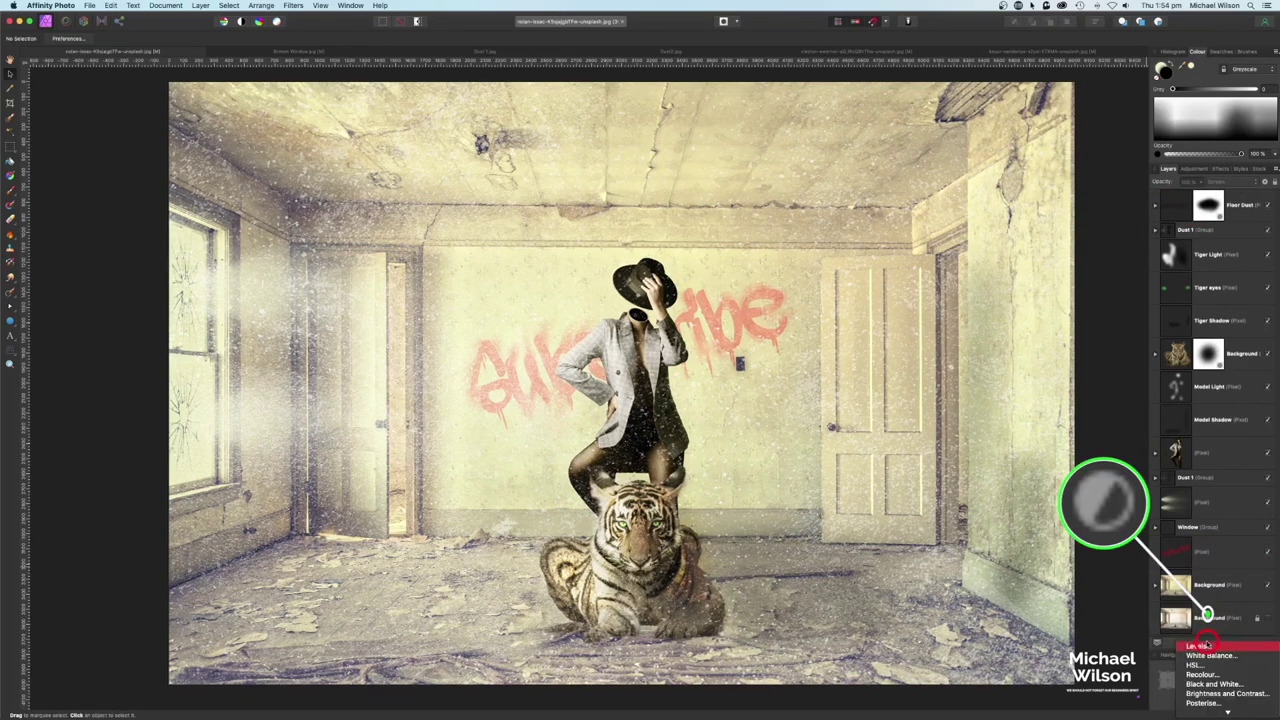
left_click(1213, 692)
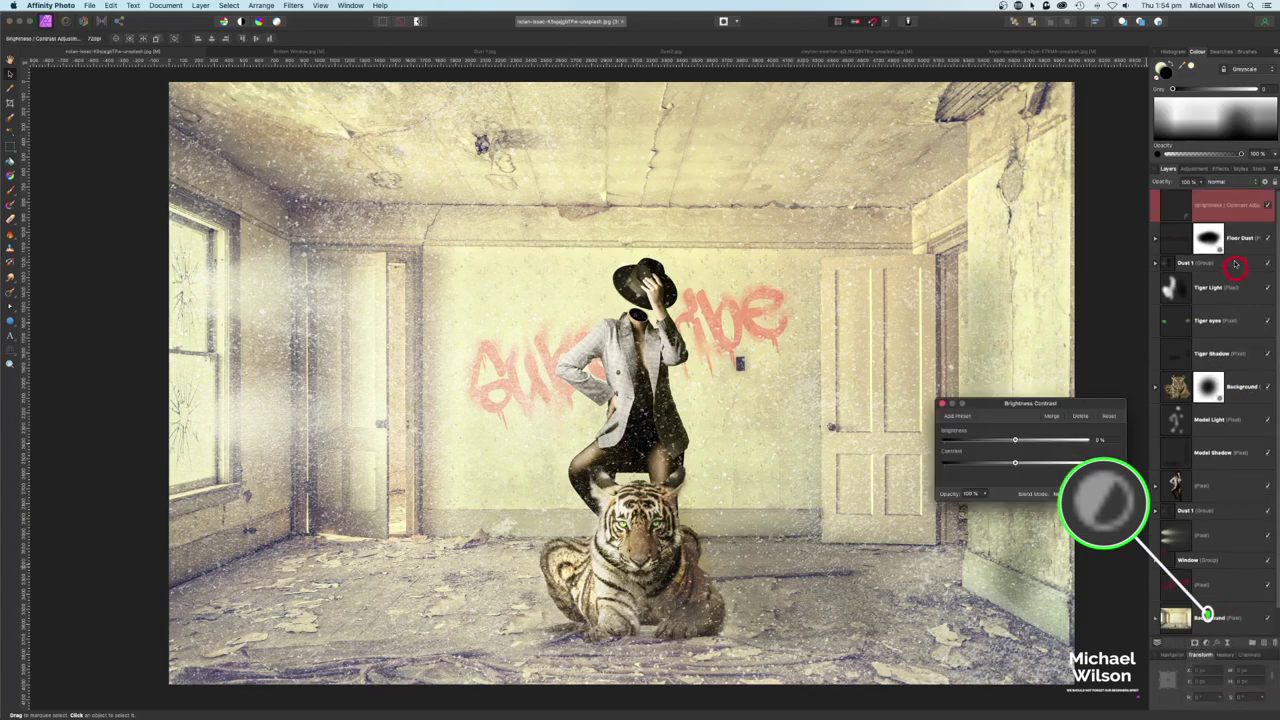
left_click(1217, 205)
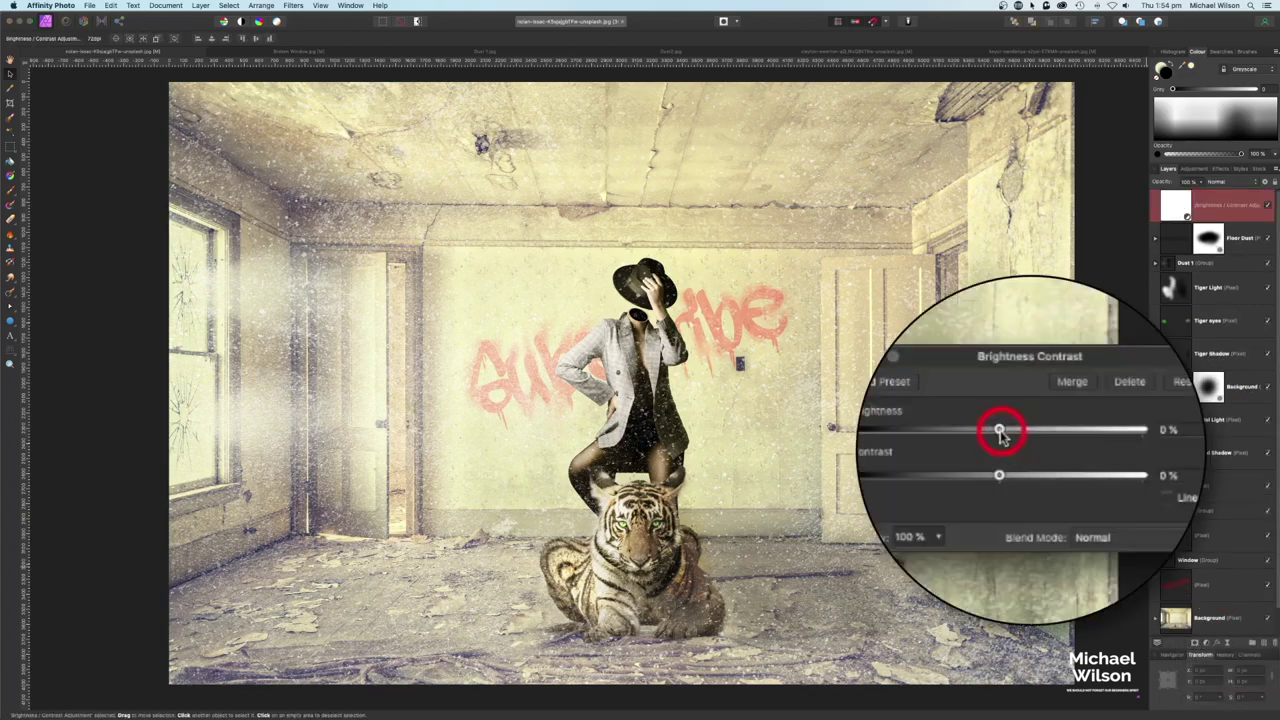
left_click_drag(999, 432, 957, 432)
left_click_drag(999, 477, 966, 482)
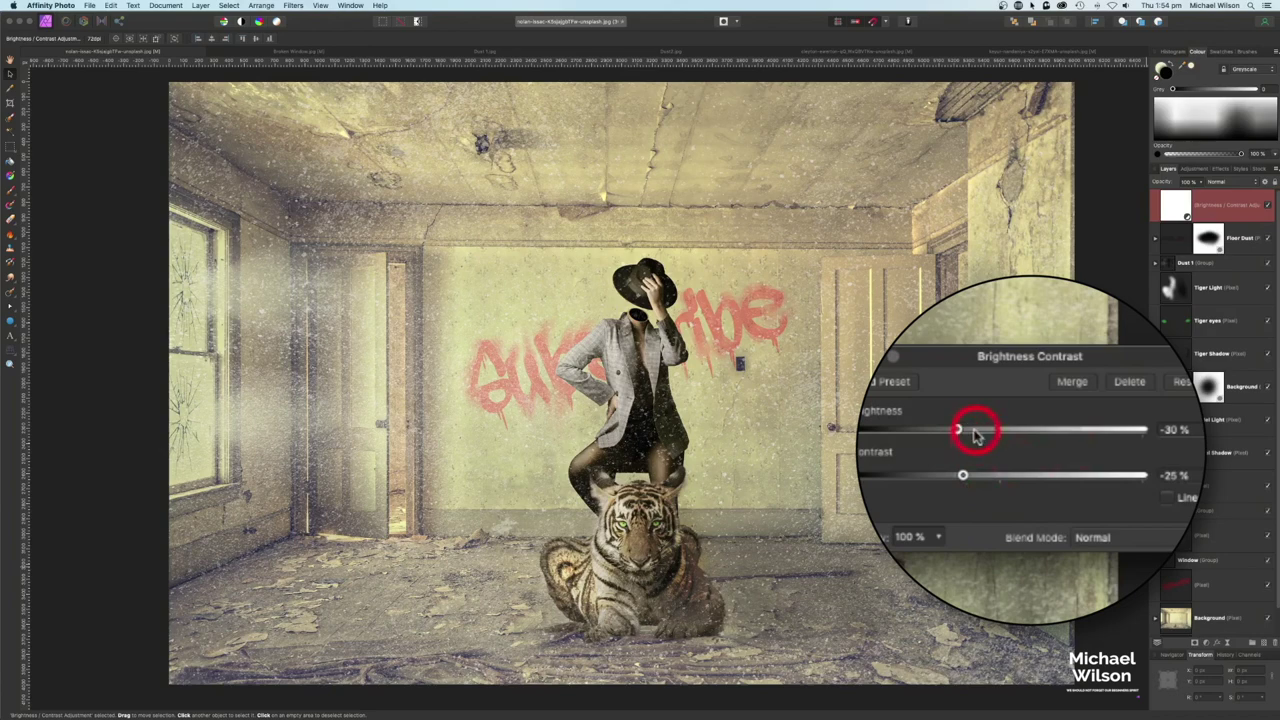
left_click(942, 406)
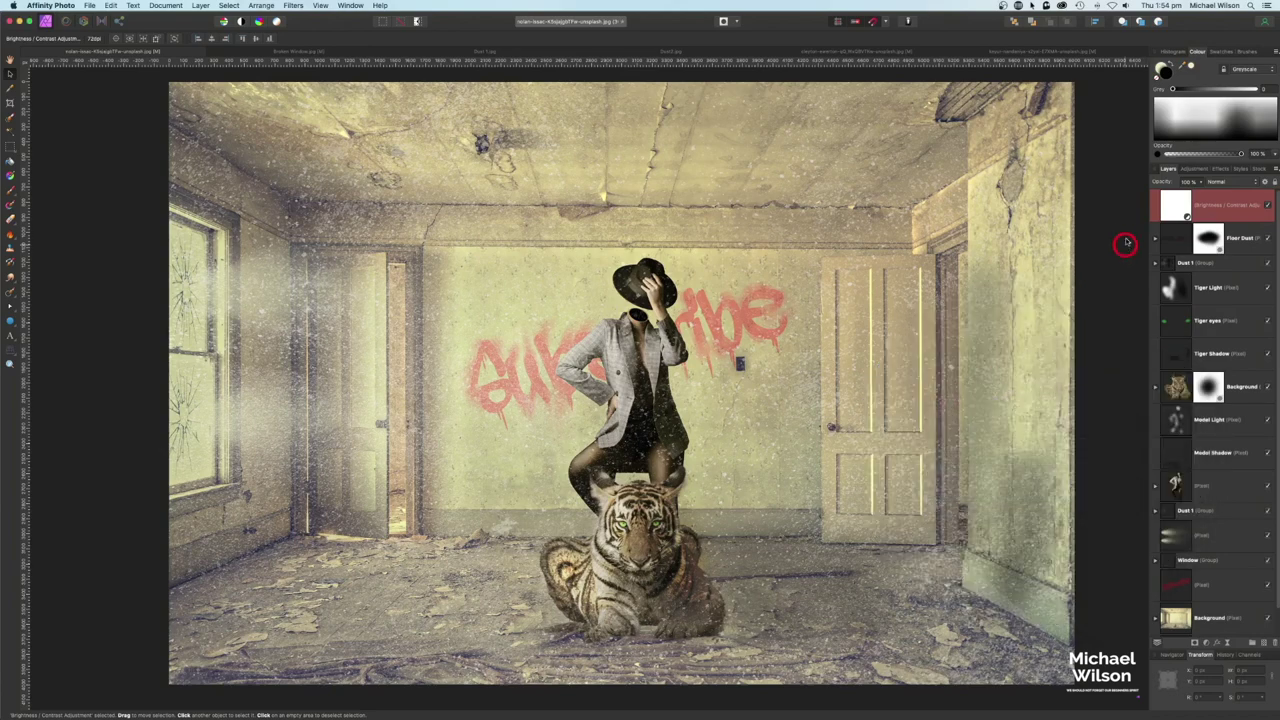
- Add a Curves adjustment above the other layers, raise the curve's black point slightly and adjust its upper tones
left_click(1202, 646)
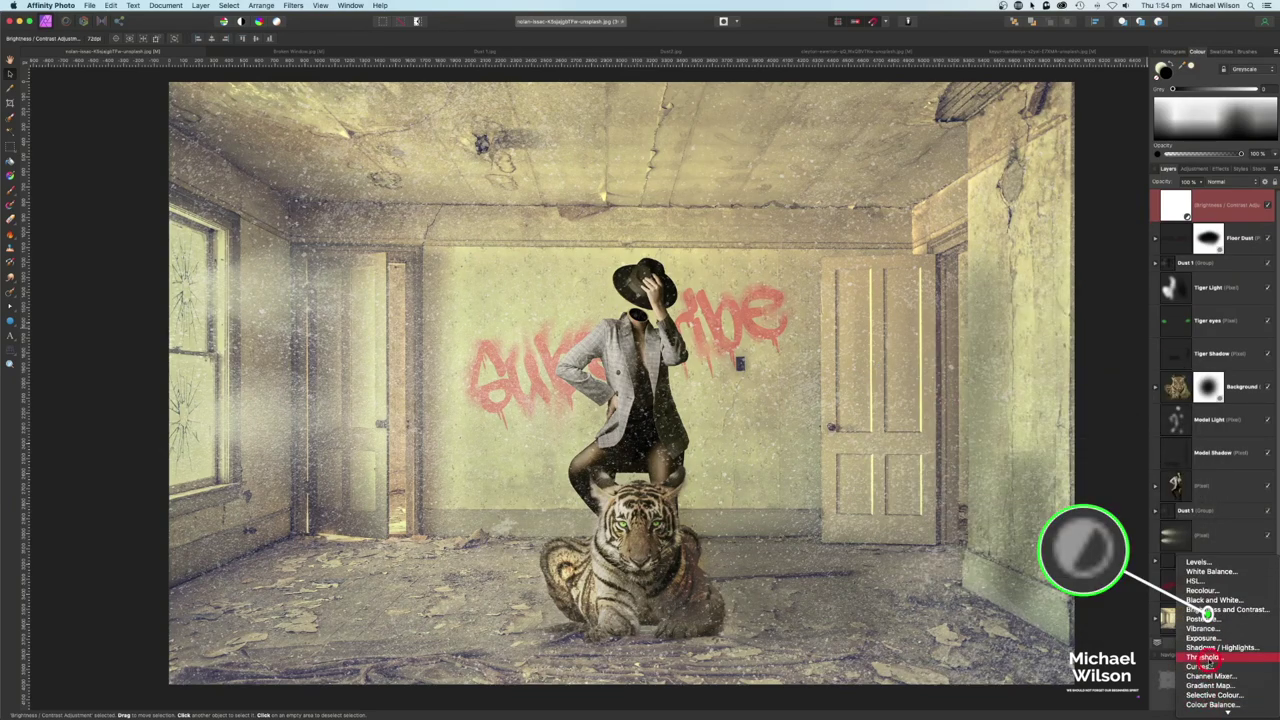
left_click(1199, 666)
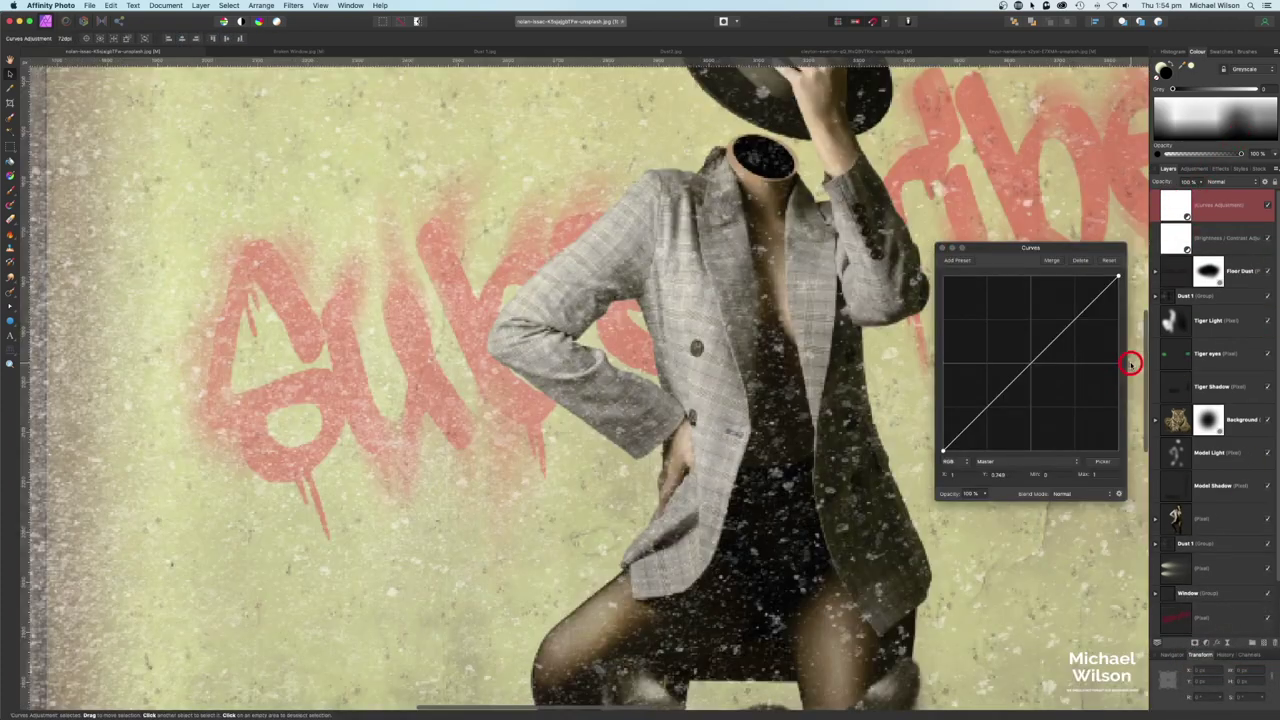
mouse_move(942, 450)
left_mouse_down()
mouse_move(940, 434)
mouse_move(943, 445)
left_mouse_up()
left_click_drag(1022, 370, 1087, 313)
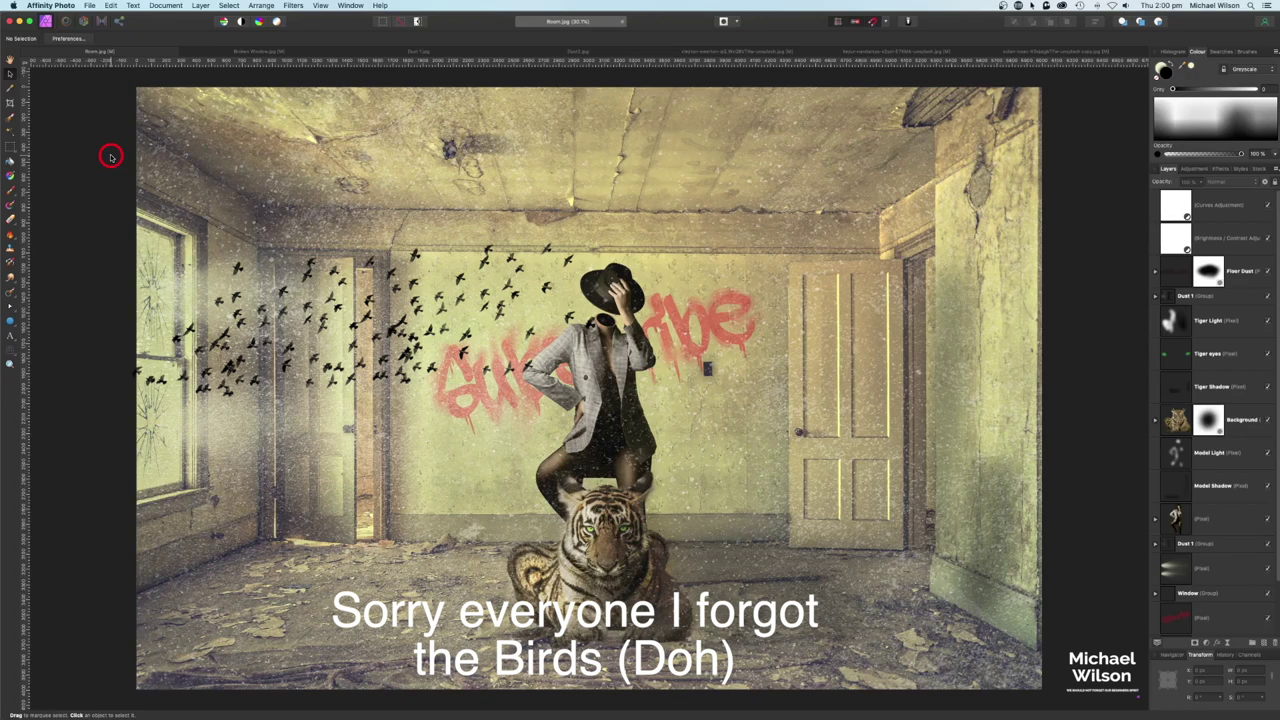
- Switch to the original empty-room photo and add a LUT adjustment above its background, loading the abandoned .cube file from the Desktop
left_click(1017, 51)
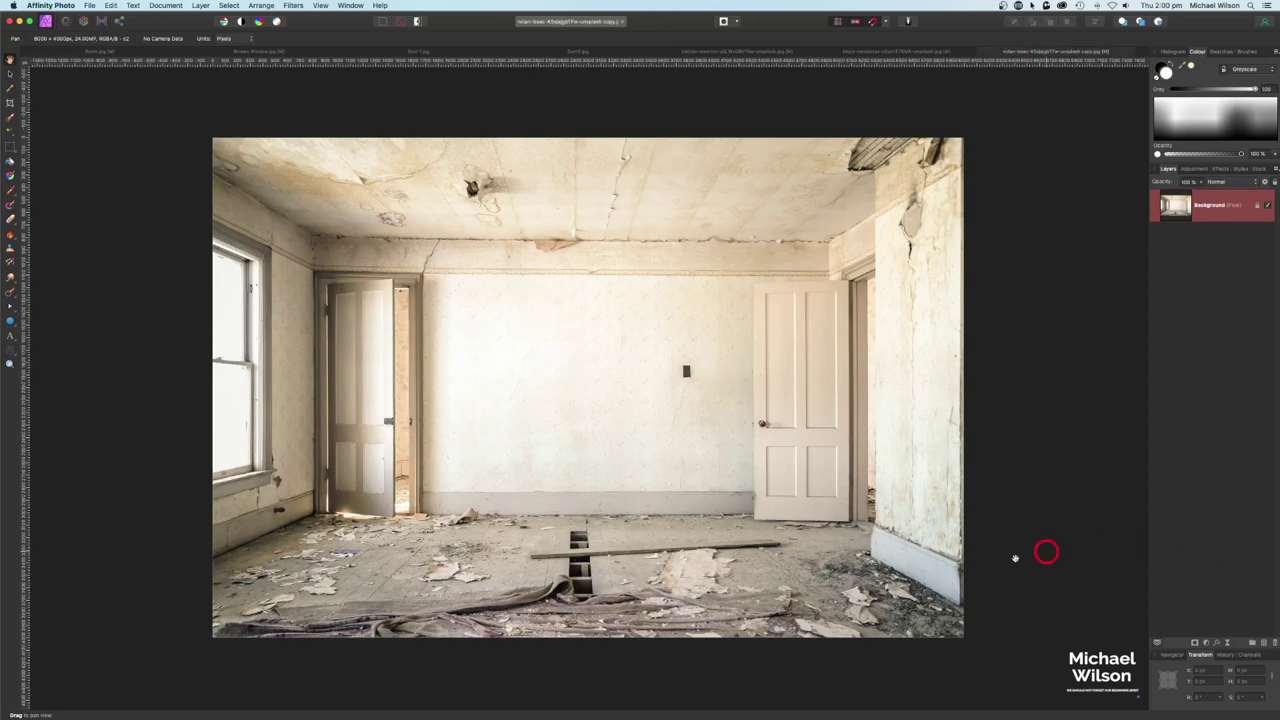
left_click(1207, 642)
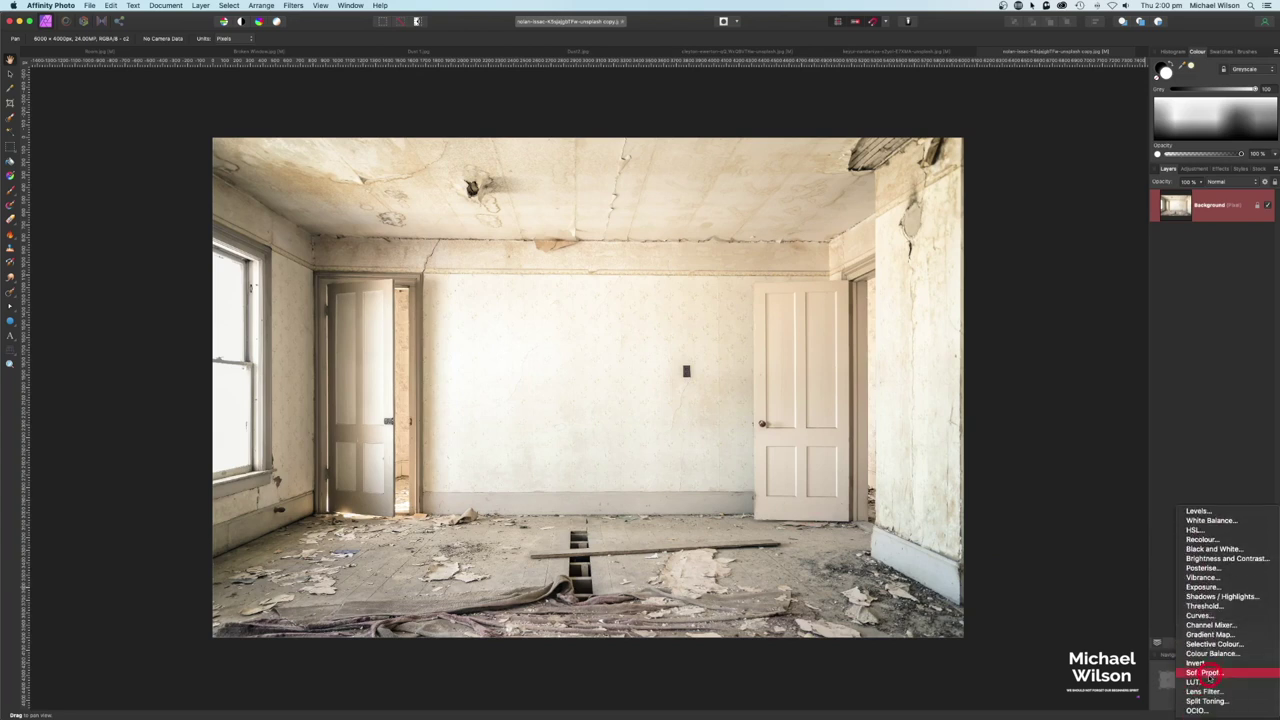
left_click(1202, 682)
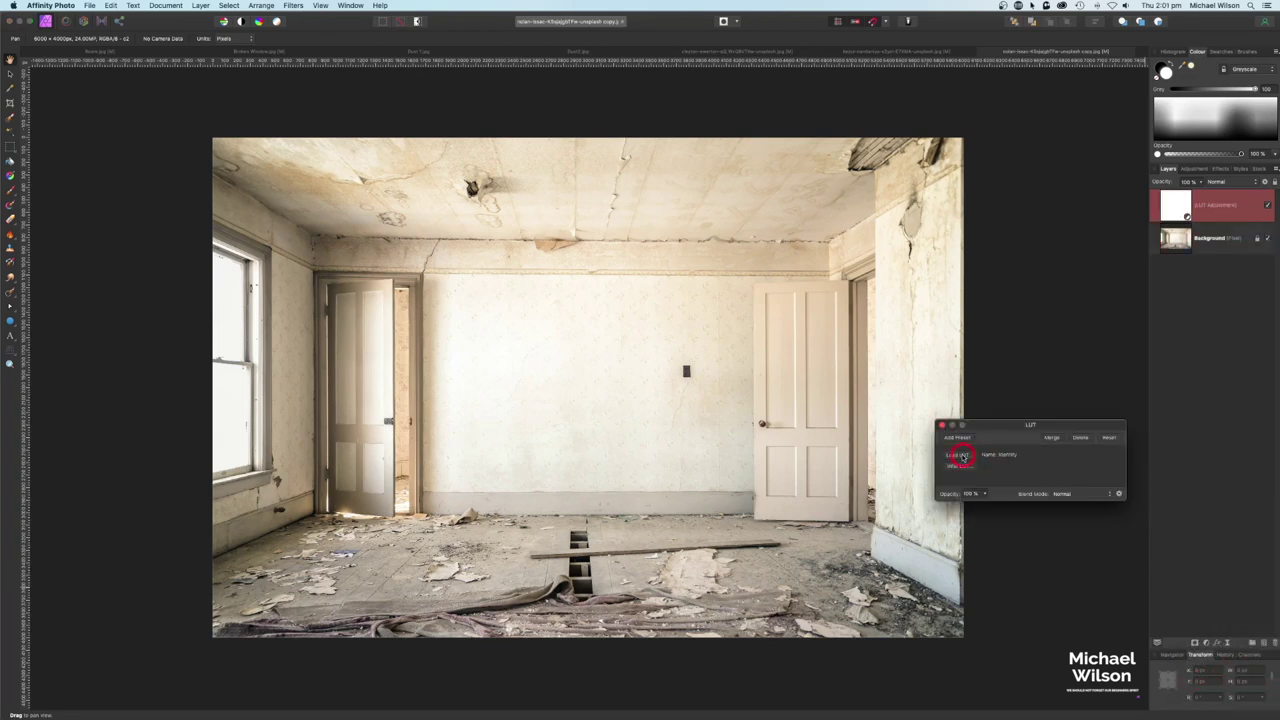
left_click(958, 456)
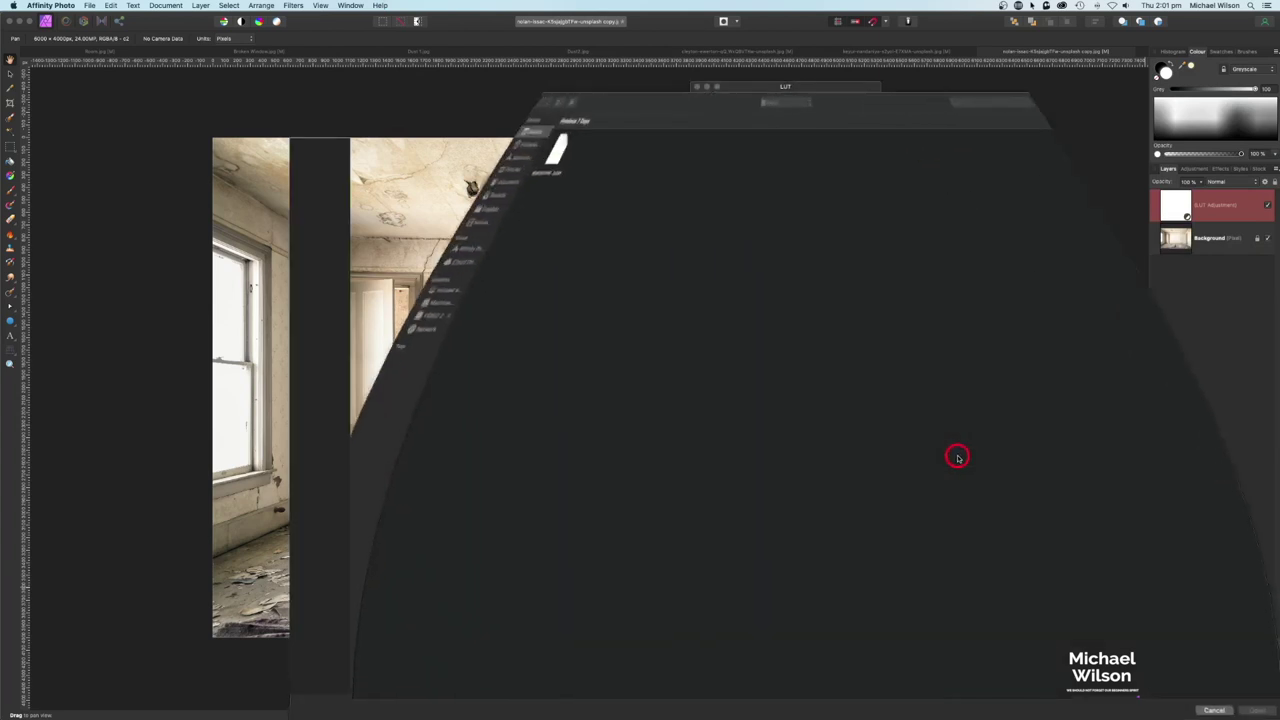
left_click(378, 153)
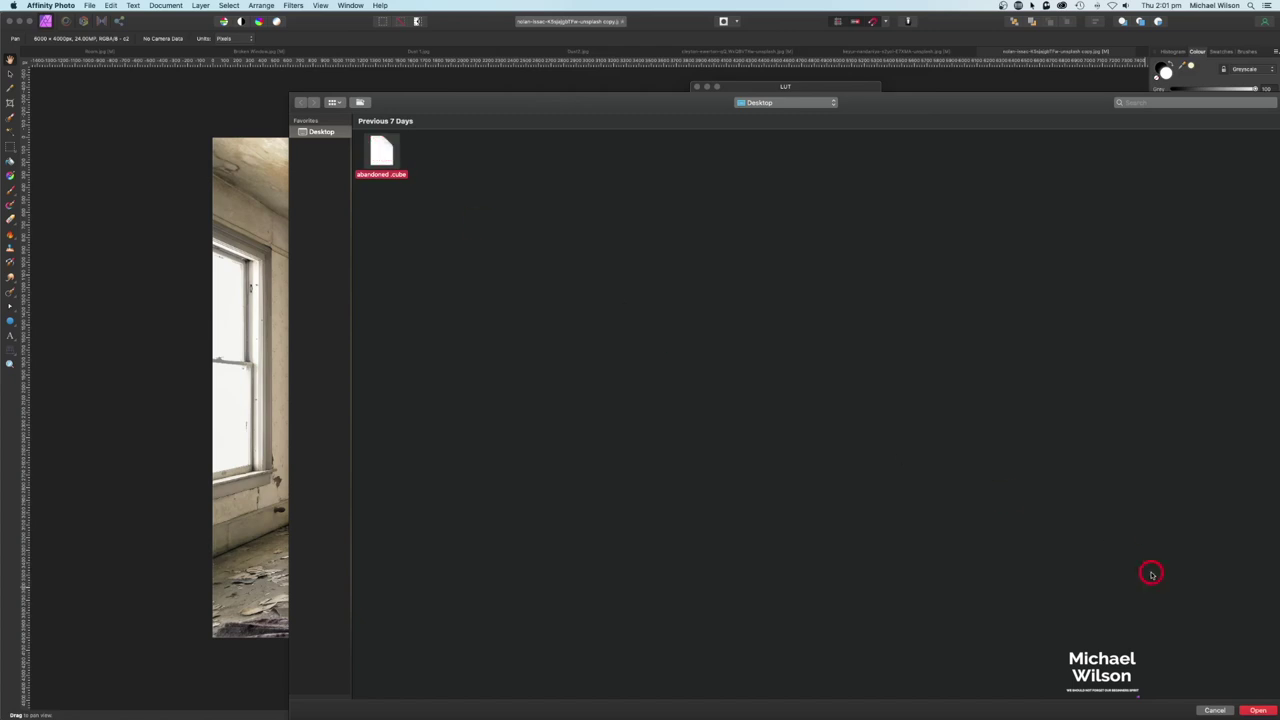
left_click(1257, 711)
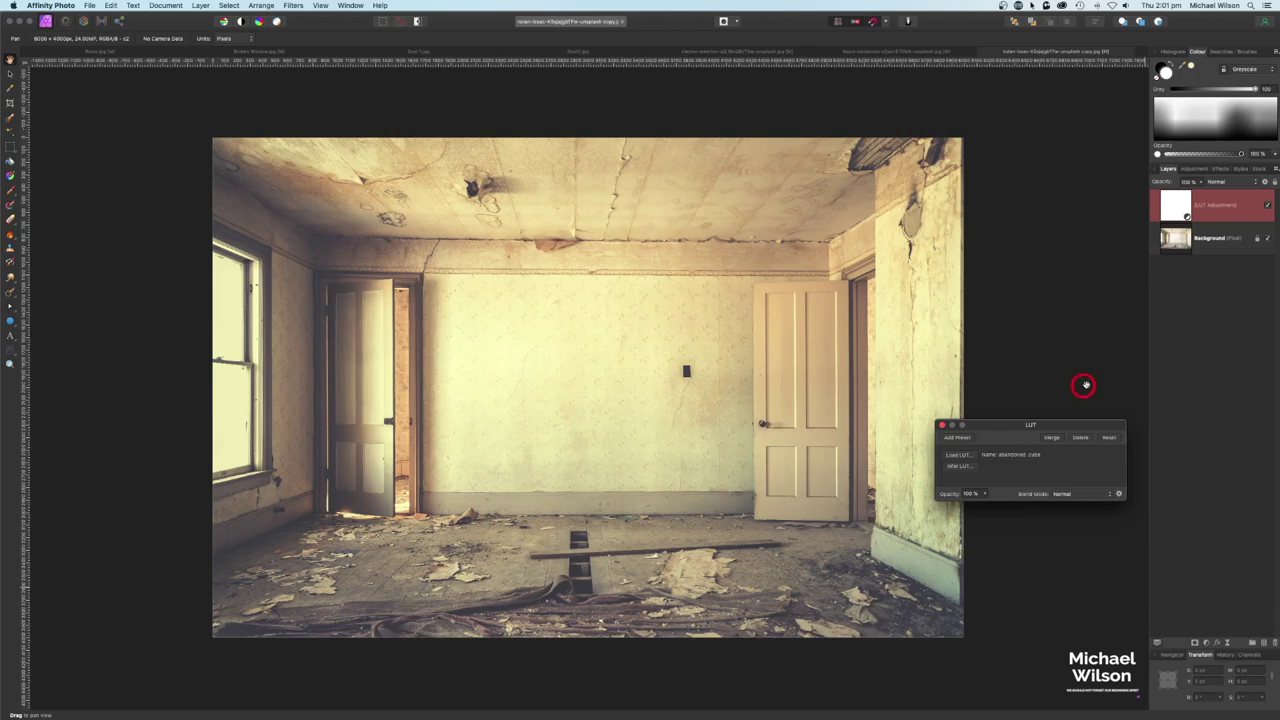
- Compare the room photo with the LUT adjustment hidden and shown, and close the adjustment's settings
left_click_drag(1076, 426, 1121, 344)
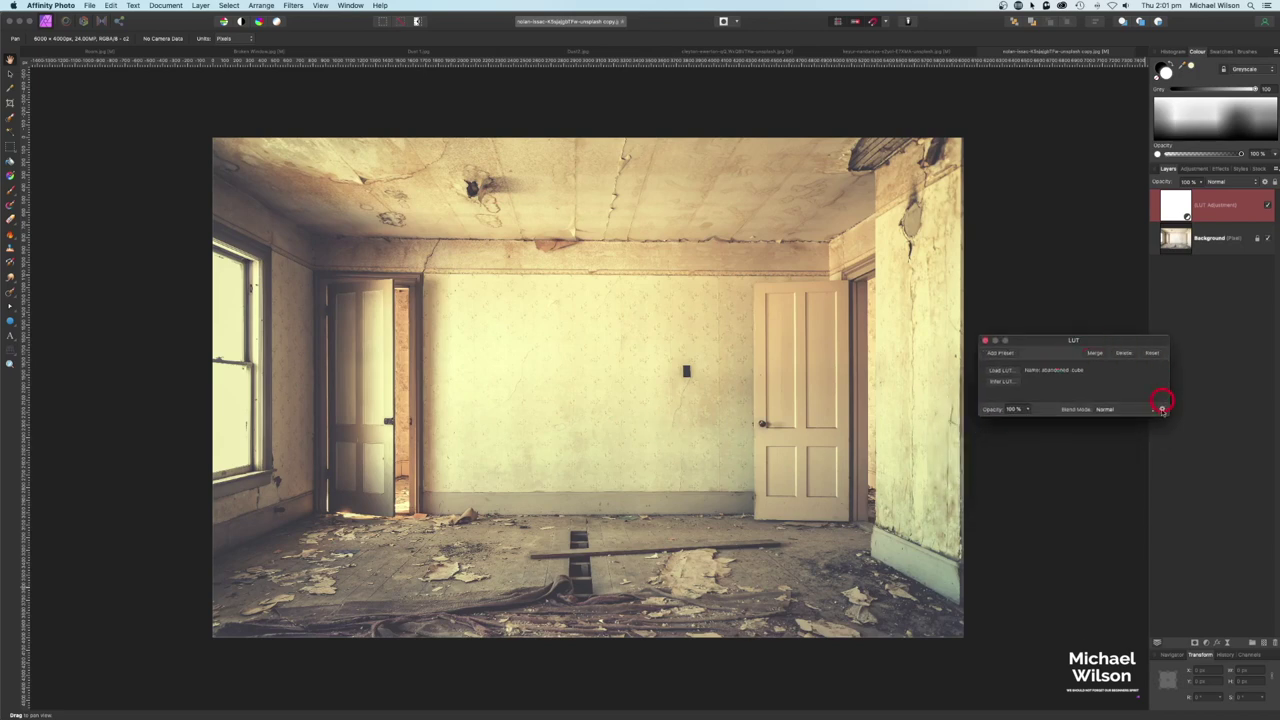
left_click(1267, 206)
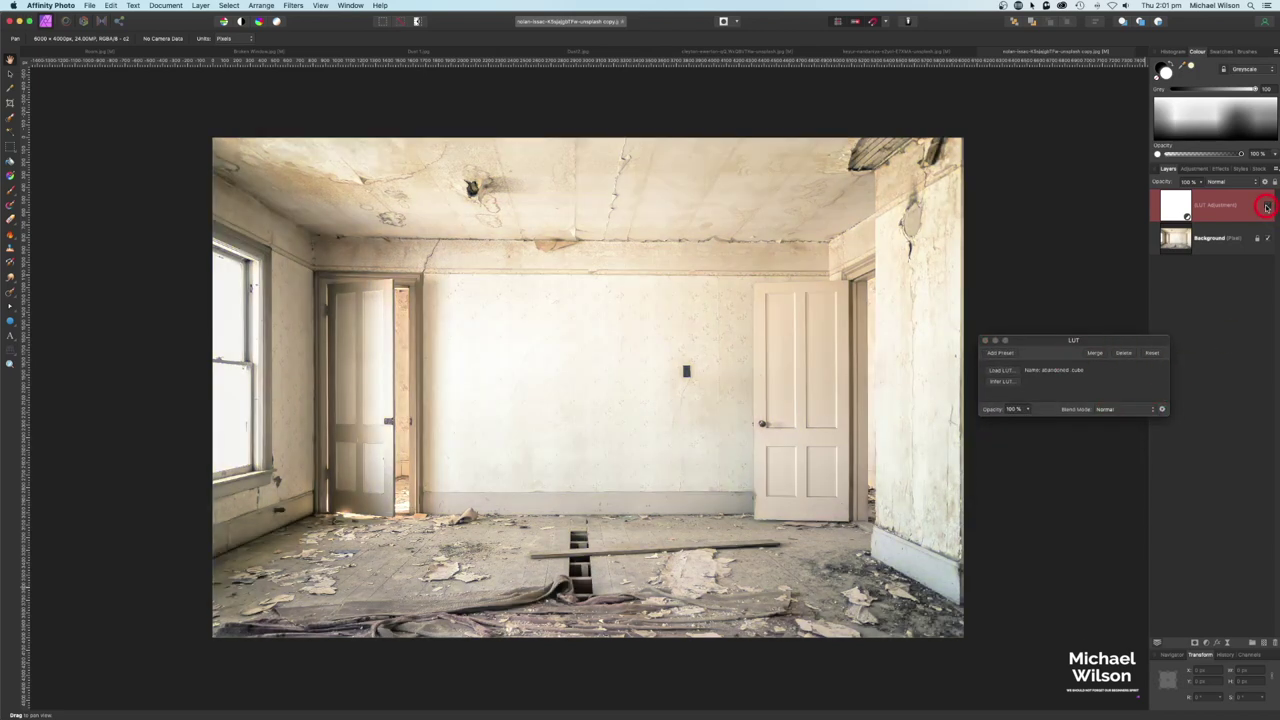
left_click(1267, 206)
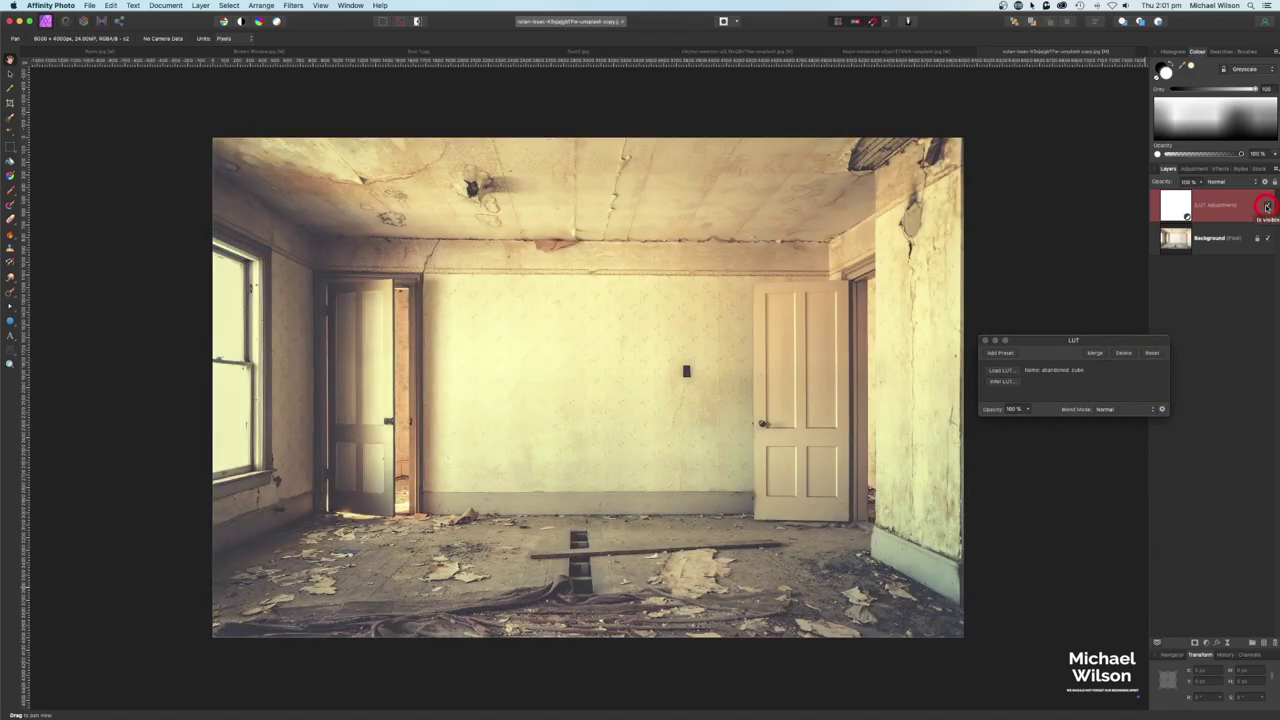
left_click(985, 341)
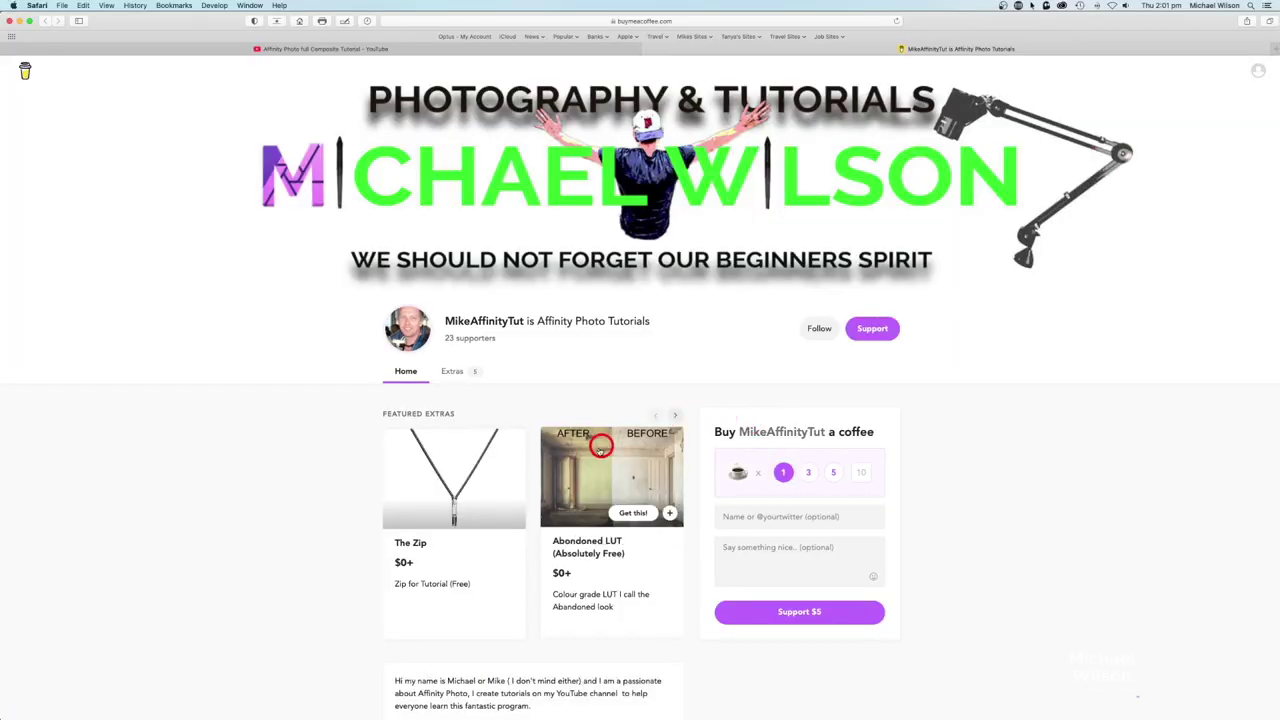